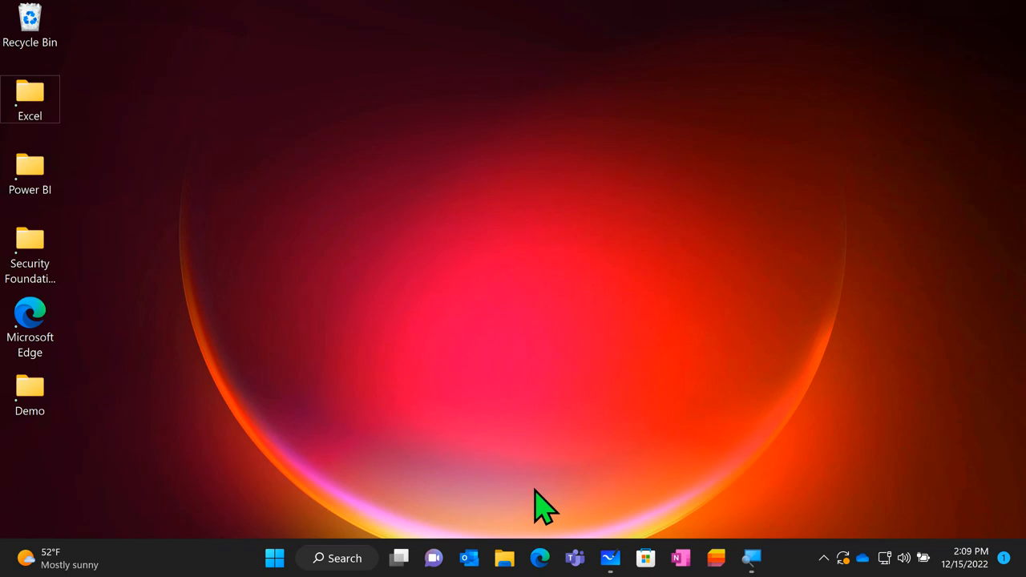
- Open Microsoft Edge and go to office.com
click(540, 561)
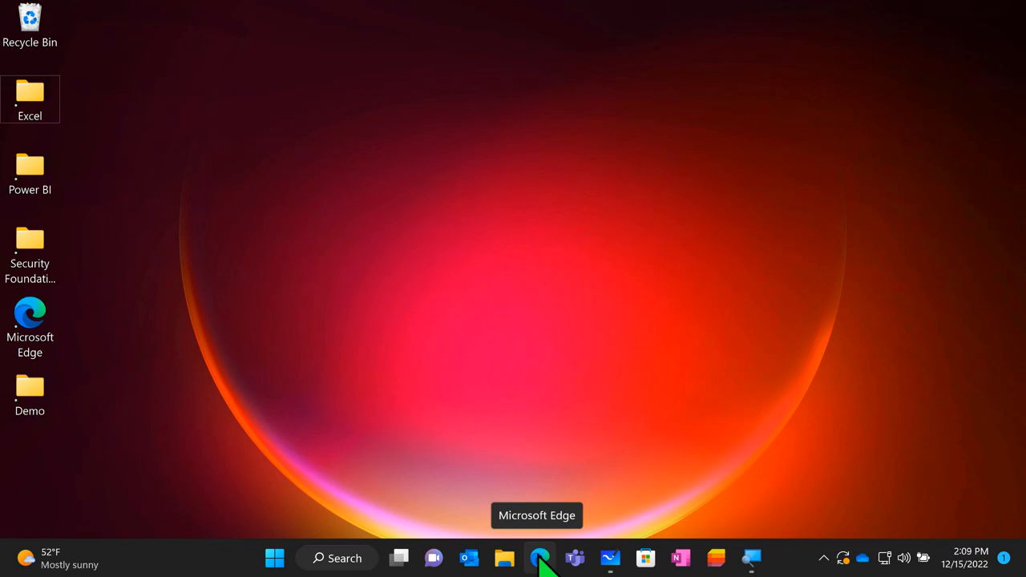
click(540, 558)
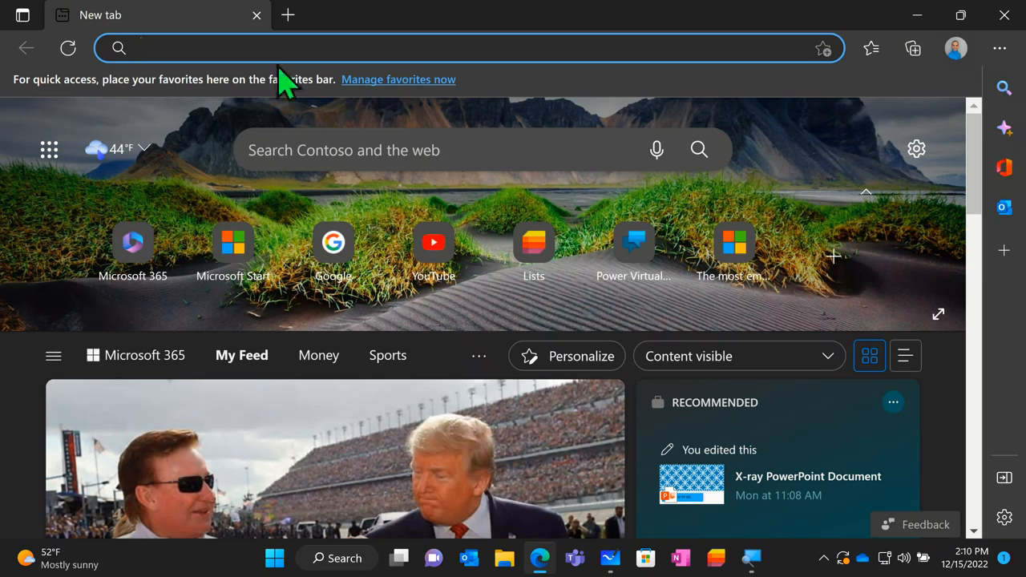
click(277, 45)
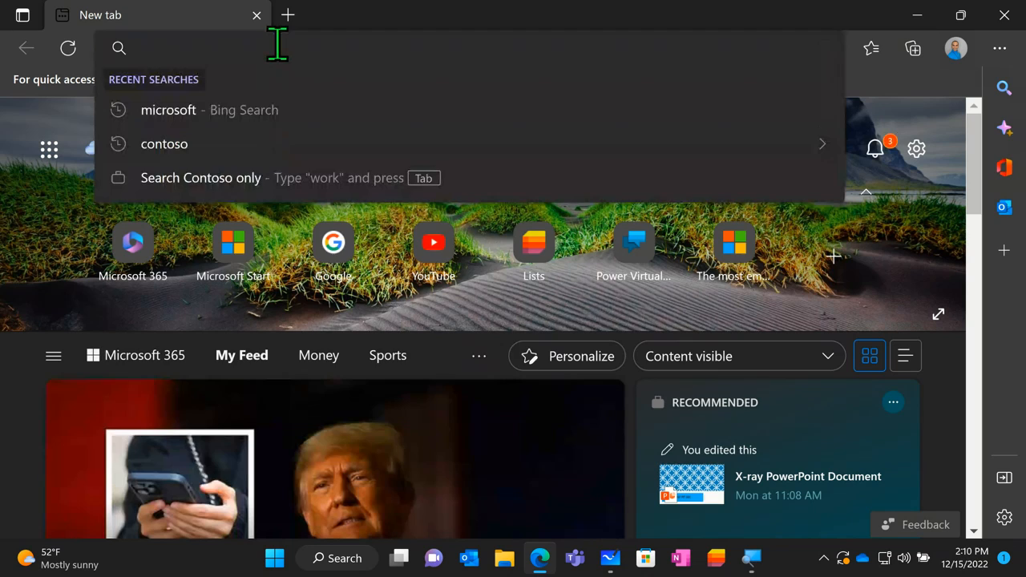
text(office.com)
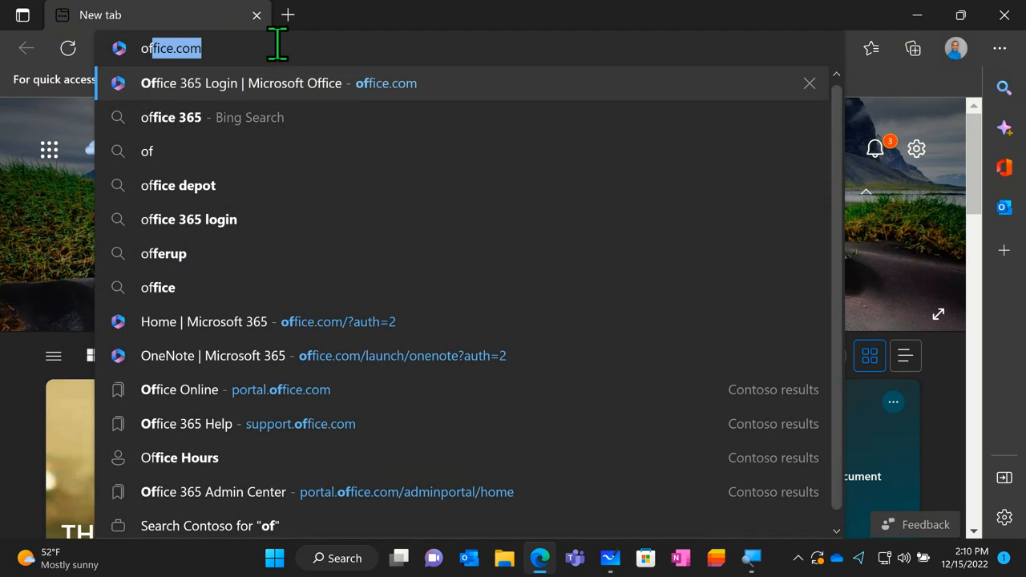
key(Return)
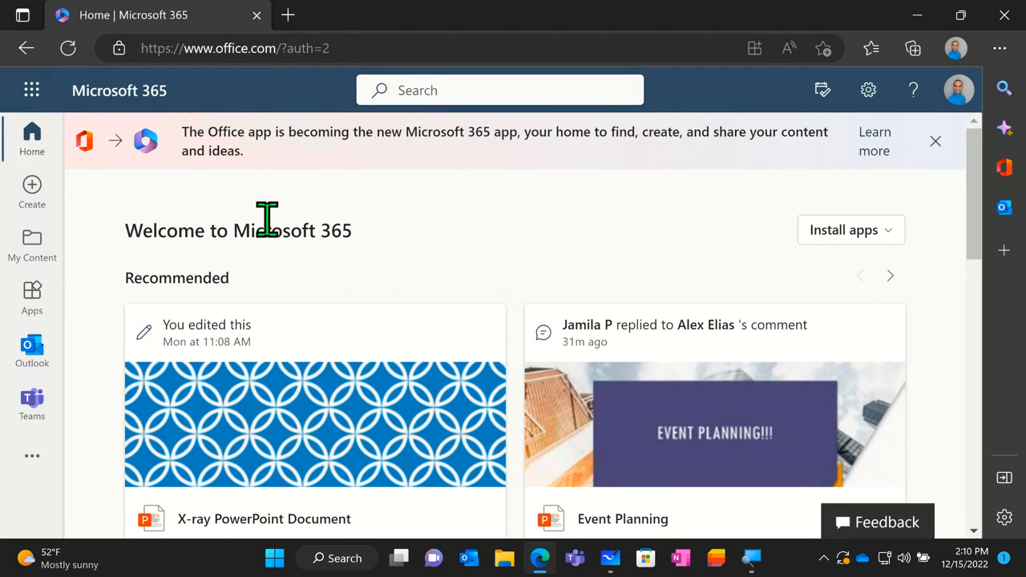
- Open Word on the web from the Microsoft 365 app launcher's complete list of apps
click(32, 92)
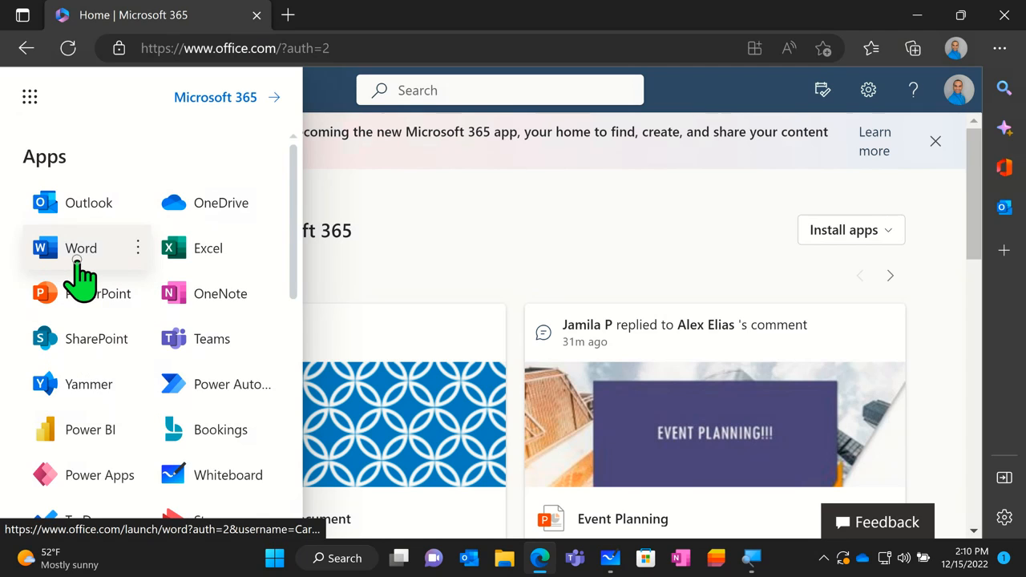
scroll(186, 269, down, 3)
scroll(182, 284, down, 2)
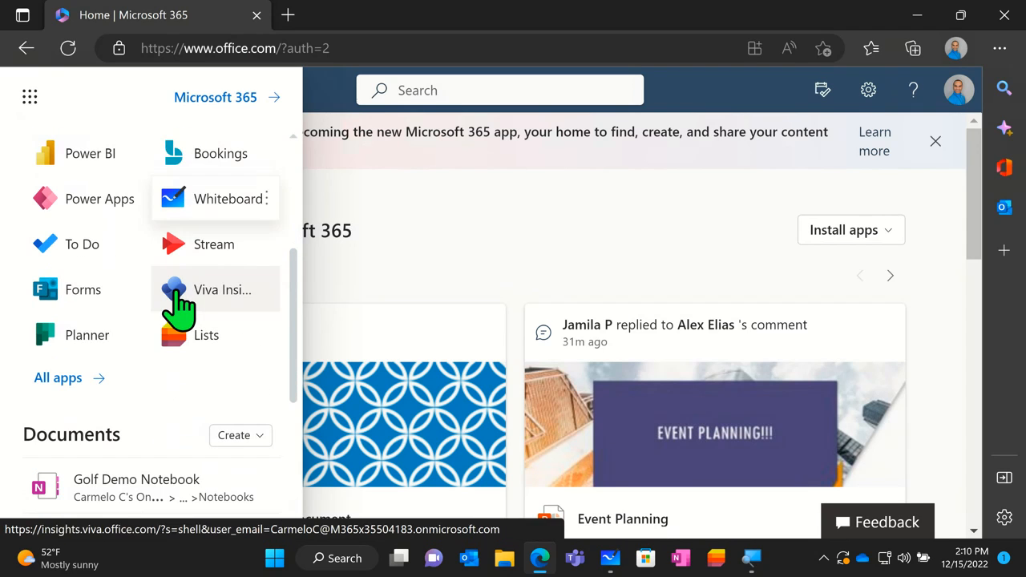
click(68, 384)
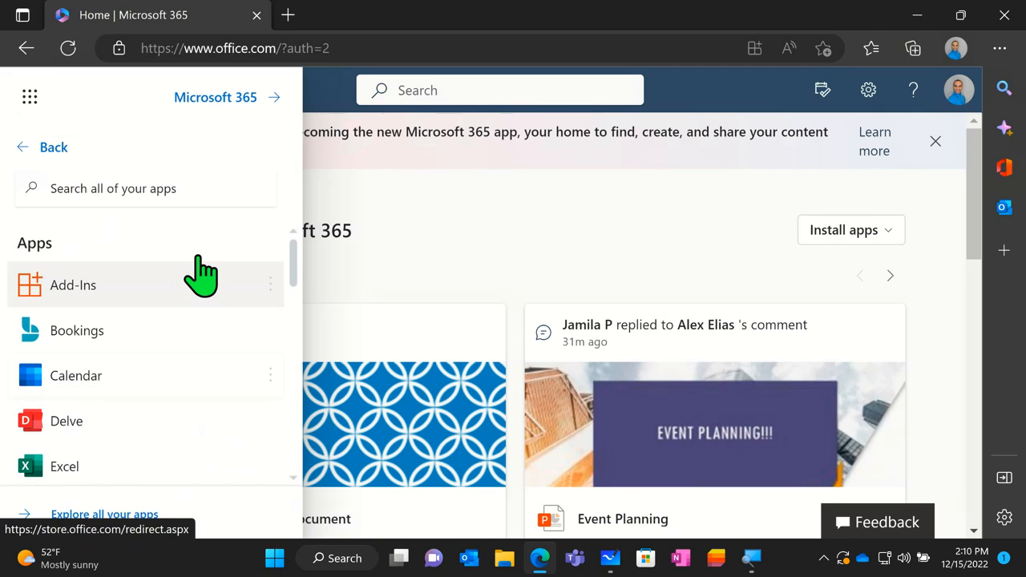
scroll(208, 266, down, 1)
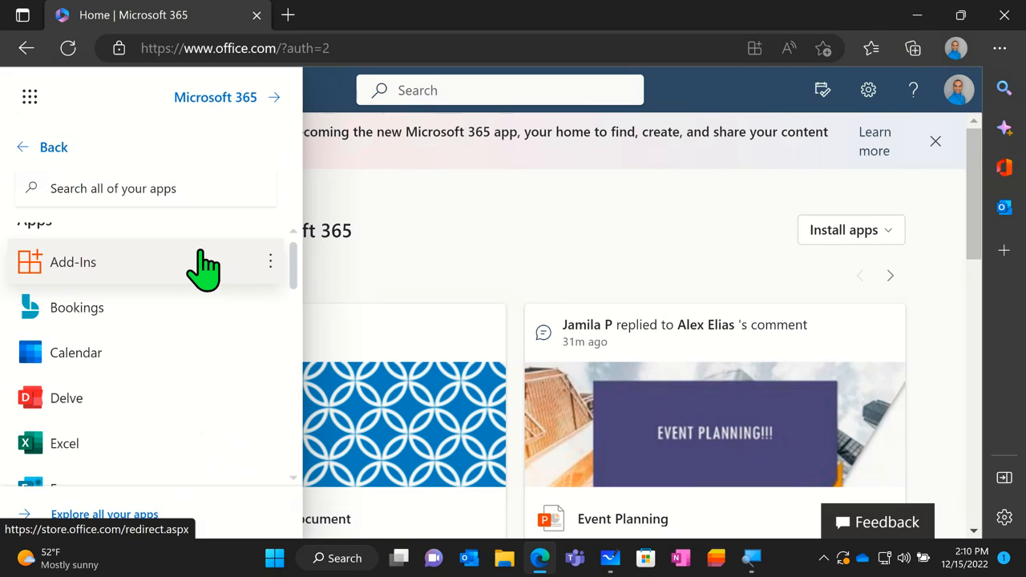
scroll(202, 269, down, 1)
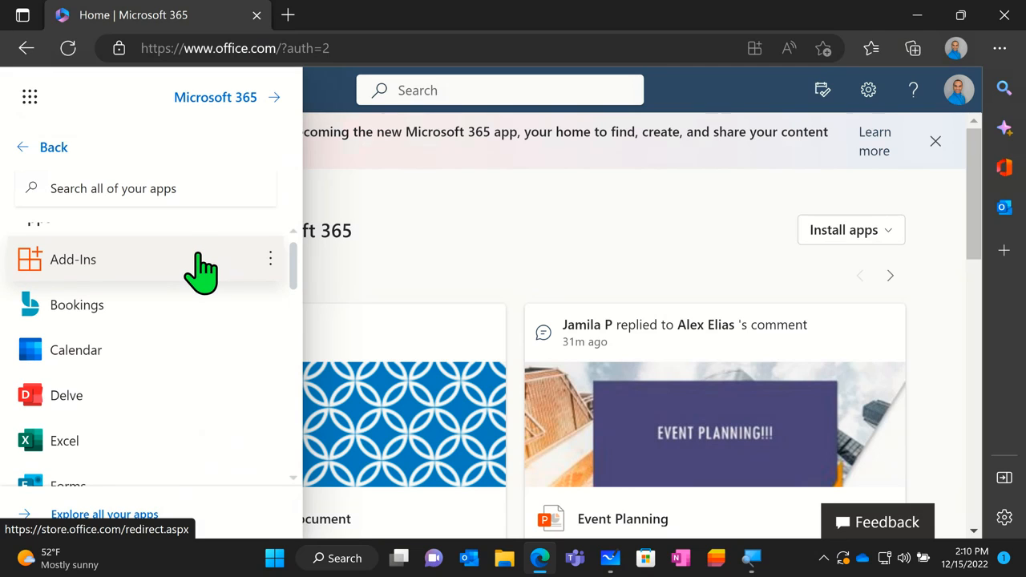
scroll(201, 268, down, 3)
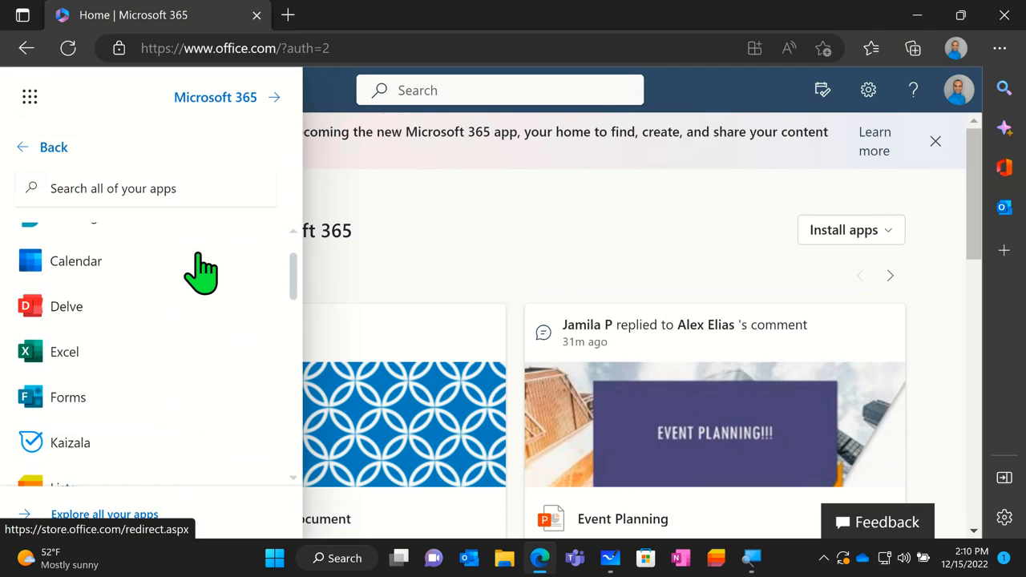
scroll(201, 271, down, 4)
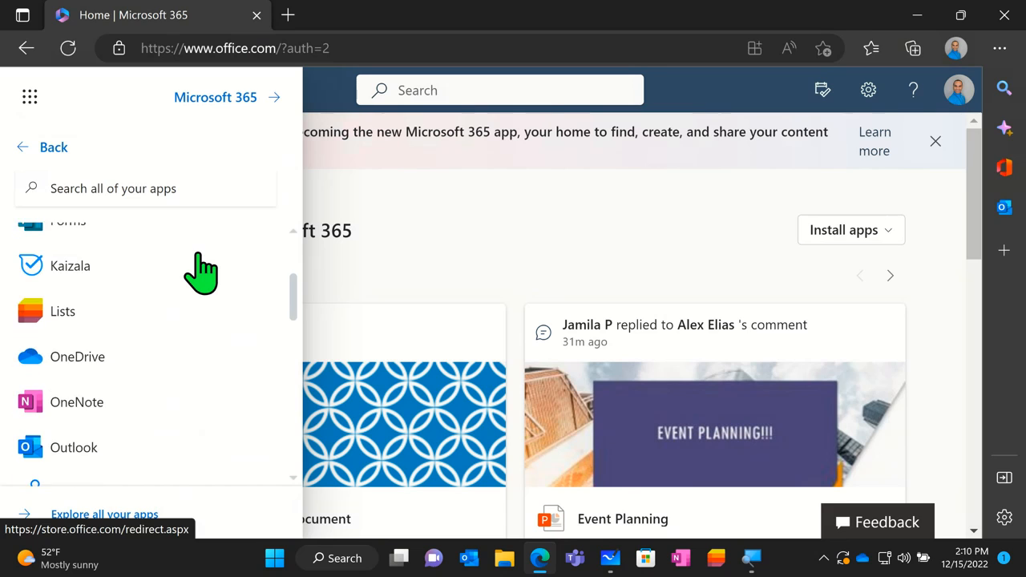
scroll(200, 273, down, 5)
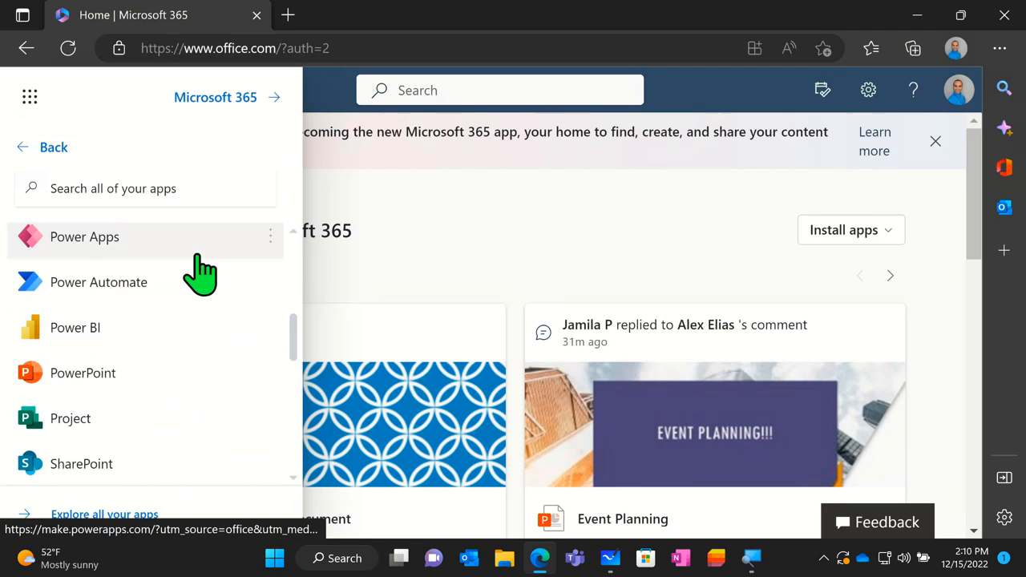
scroll(200, 273, down, 6)
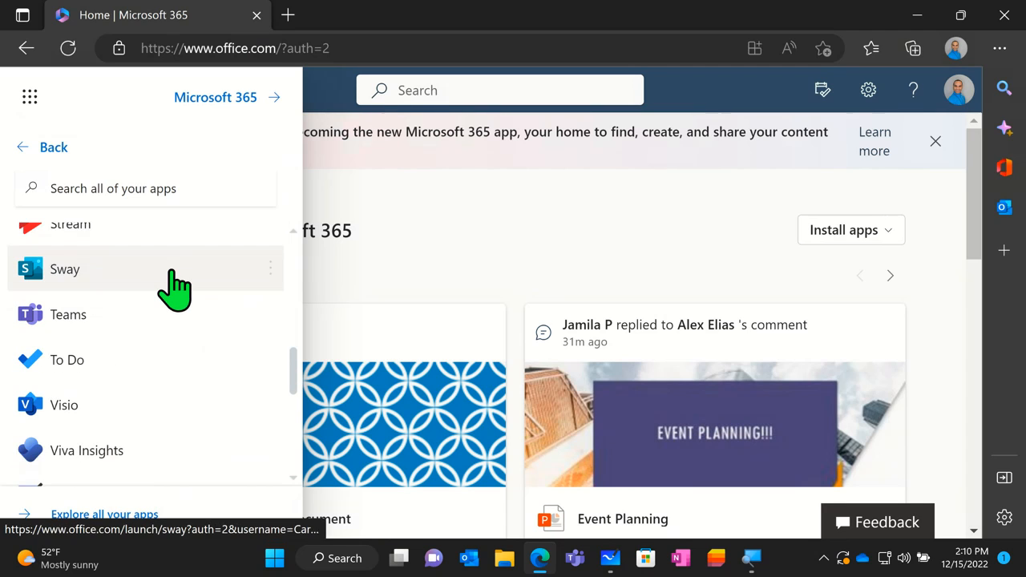
scroll(149, 308, down, 3)
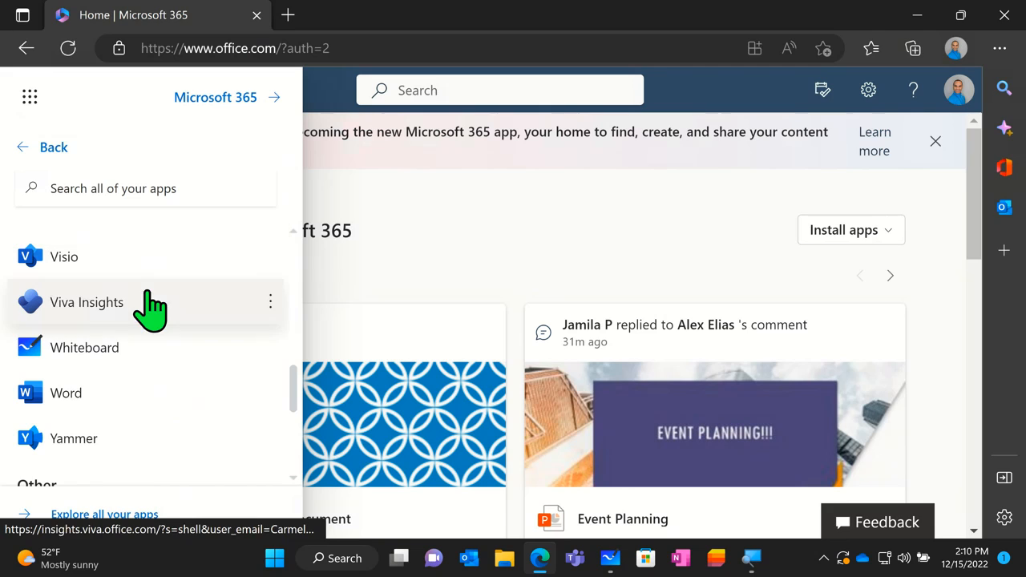
click(81, 391)
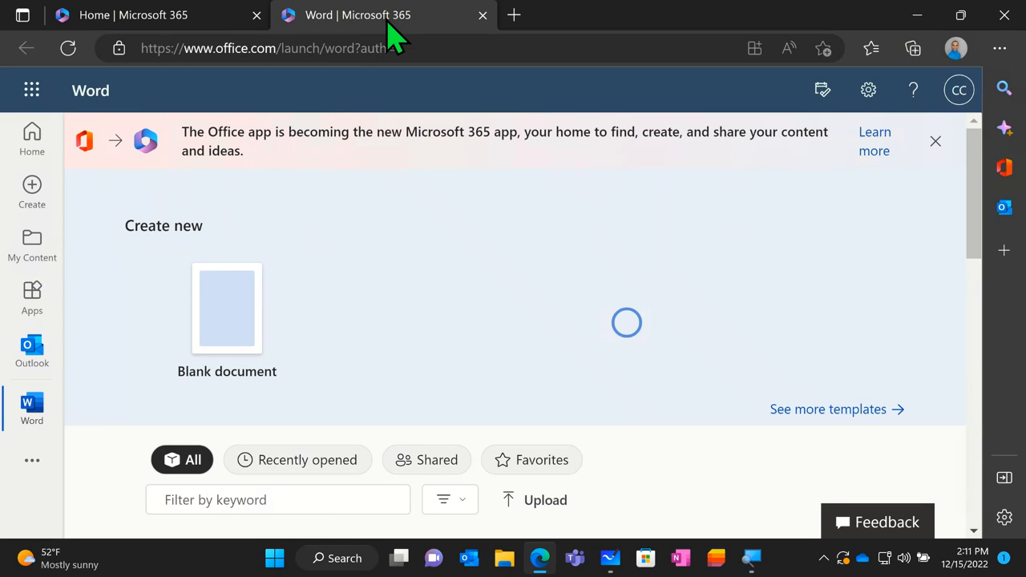
- Look over the Word start page, covering the new-document templates, the recommended files and the list of all documents
scroll(387, 176, down, 2)
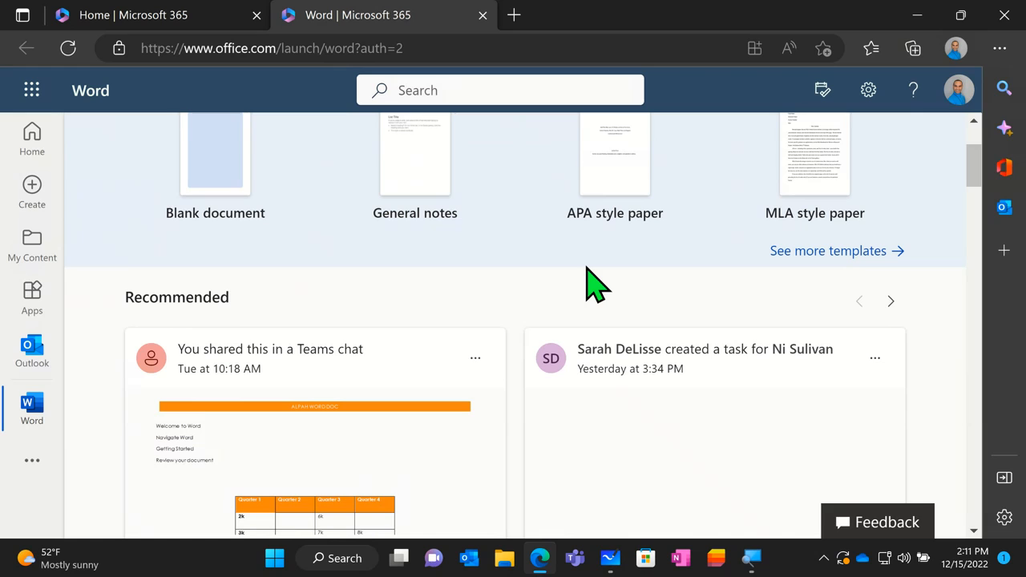
scroll(556, 291, down, 3)
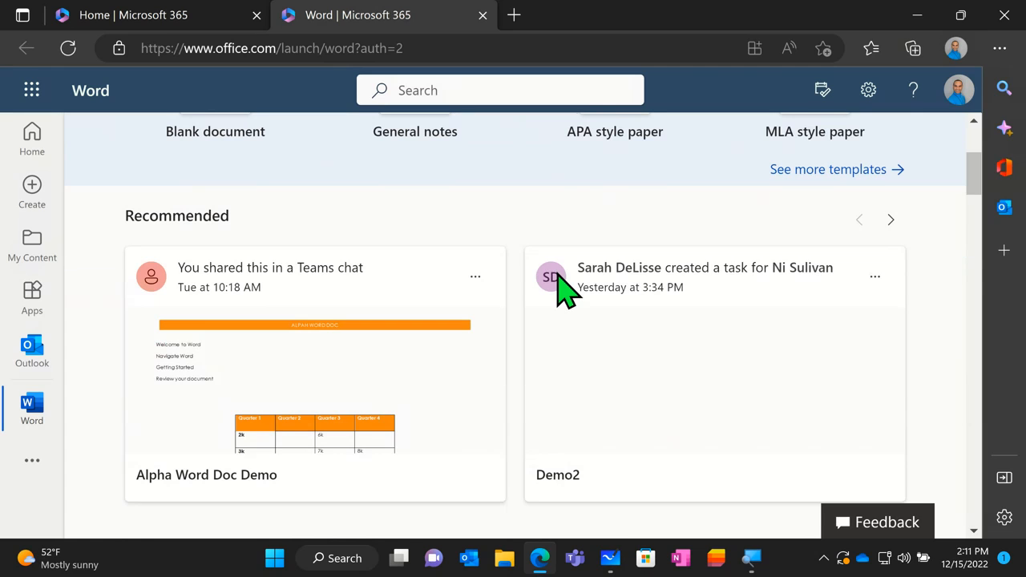
scroll(553, 298, down, 3)
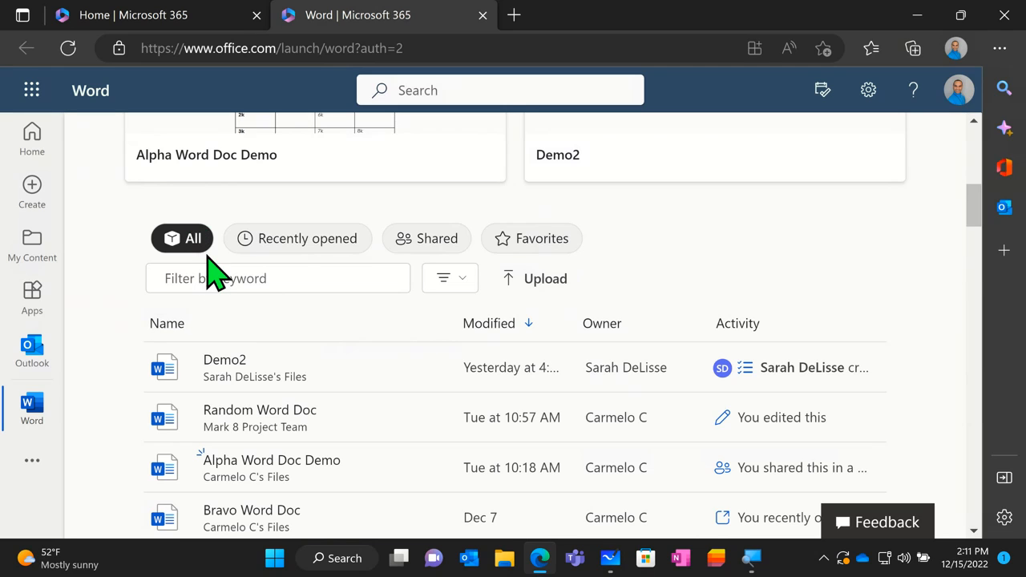
scroll(245, 491, down, 4)
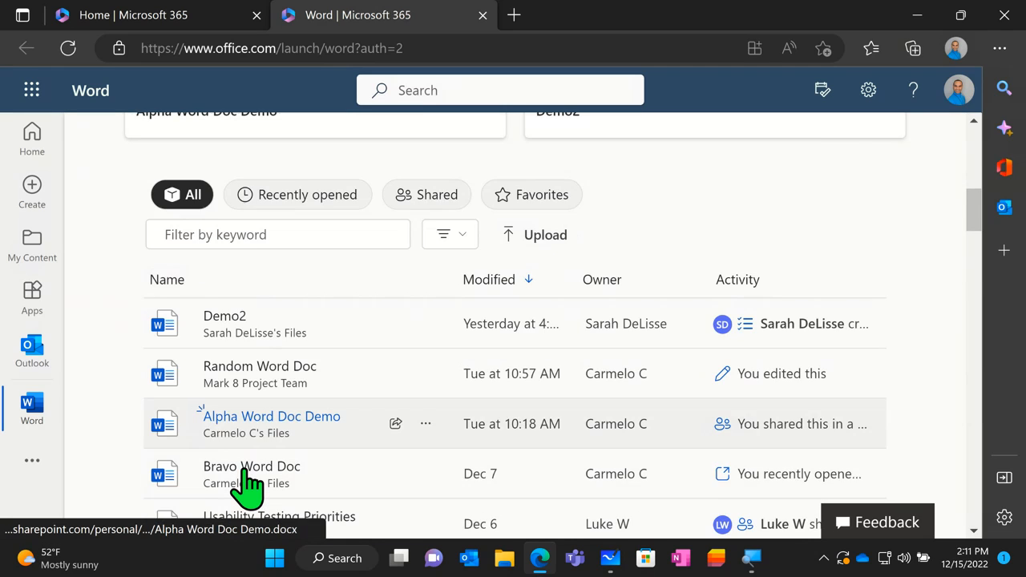
scroll(245, 489, up, 2)
scroll(246, 485, up, 3)
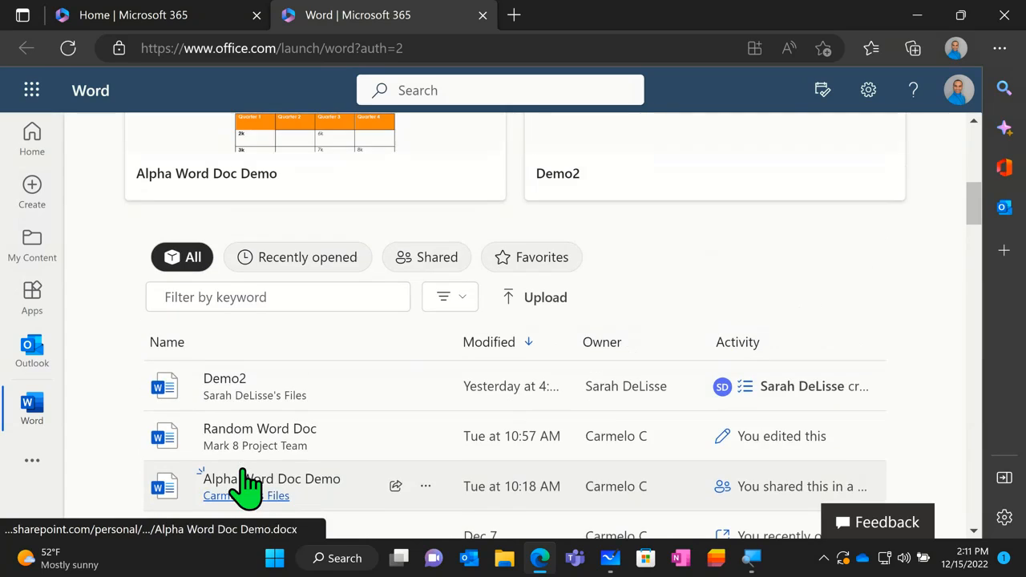
- View the document list filtered by recently opened, shared and favorite files in turn, and return to the new-document templates
click(280, 282)
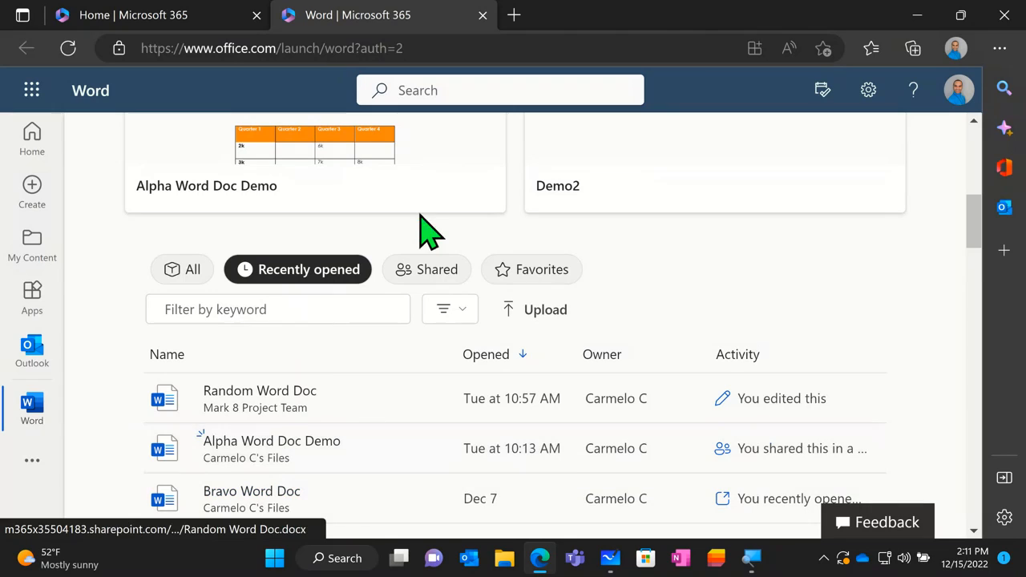
click(426, 269)
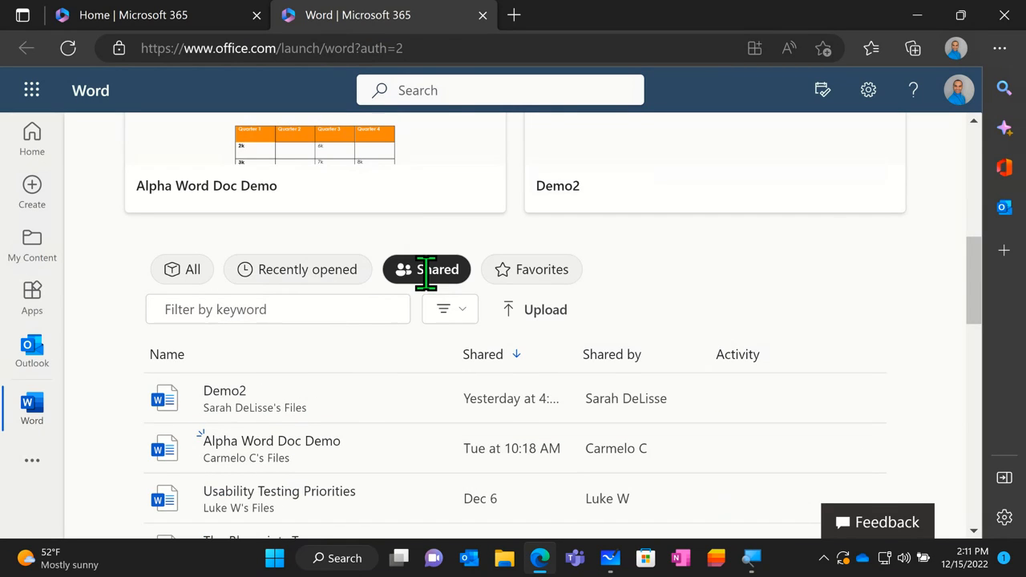
scroll(339, 361, down, 1)
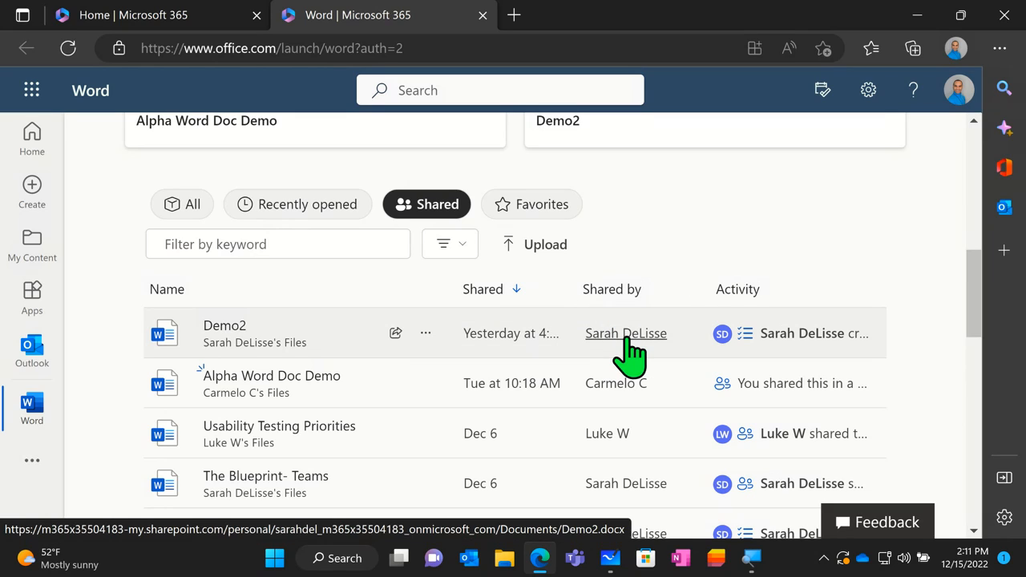
click(602, 386)
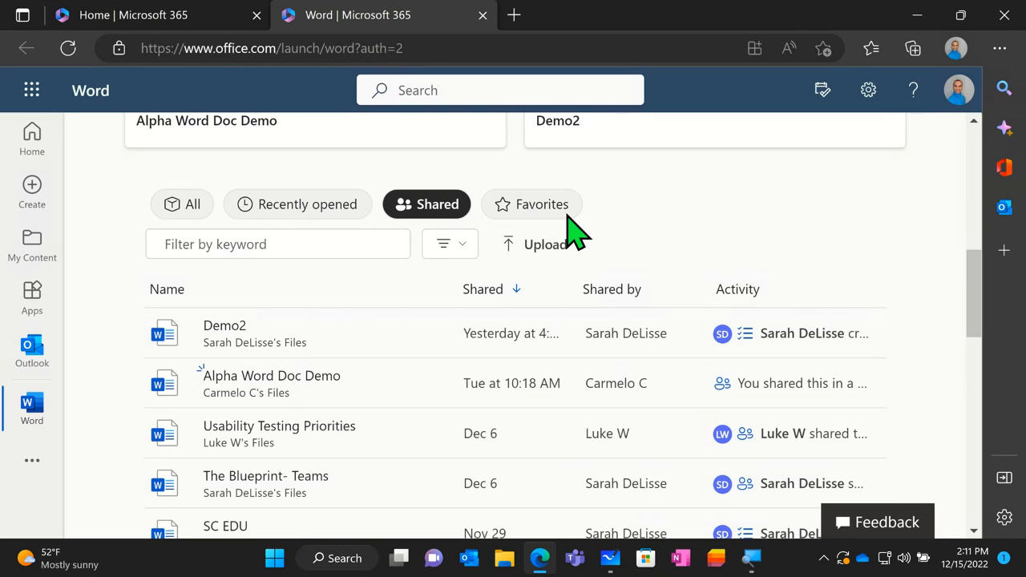
click(519, 215)
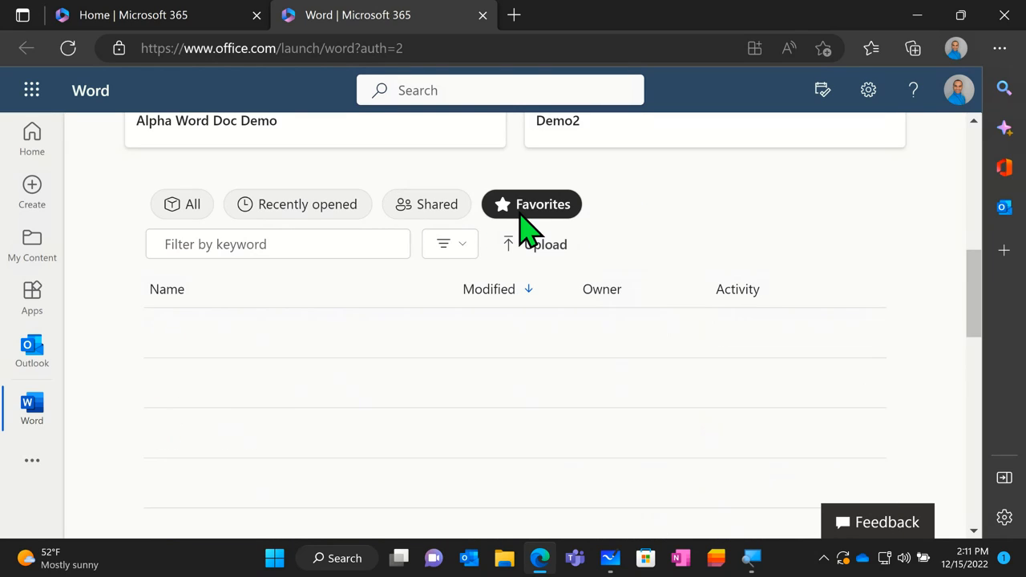
scroll(400, 321, down, 2)
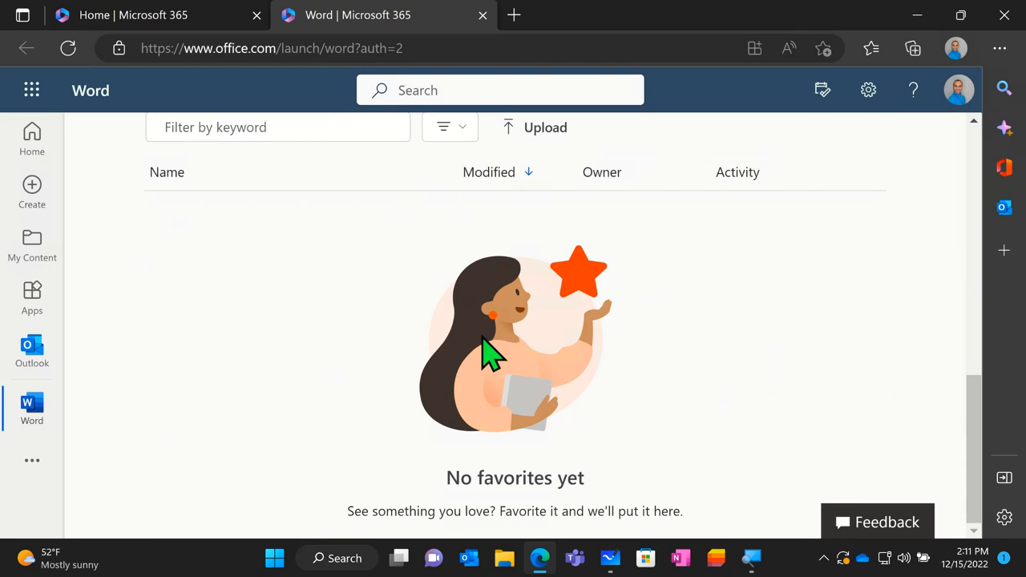
scroll(484, 349, up, 5)
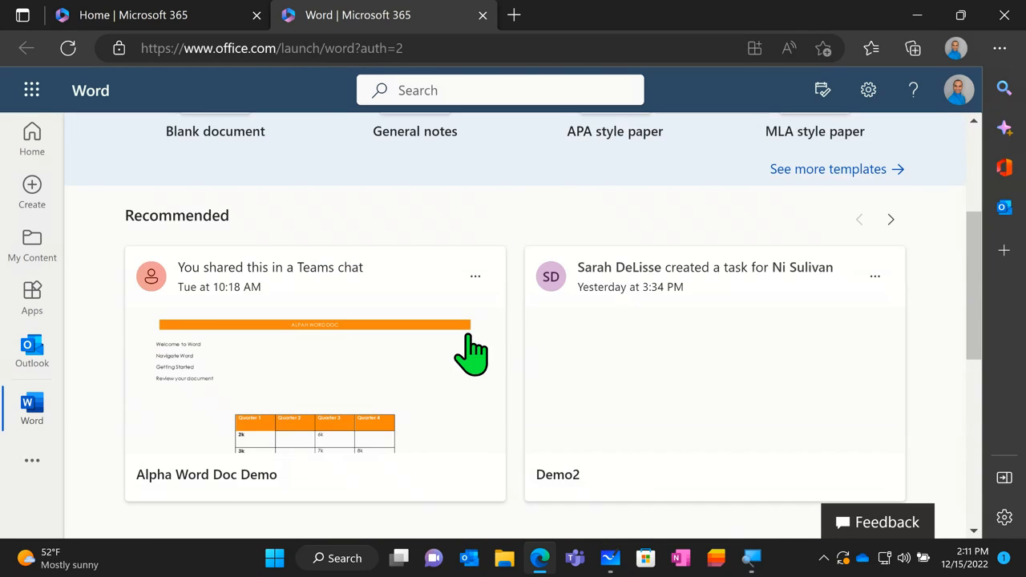
scroll(471, 352, up, 3)
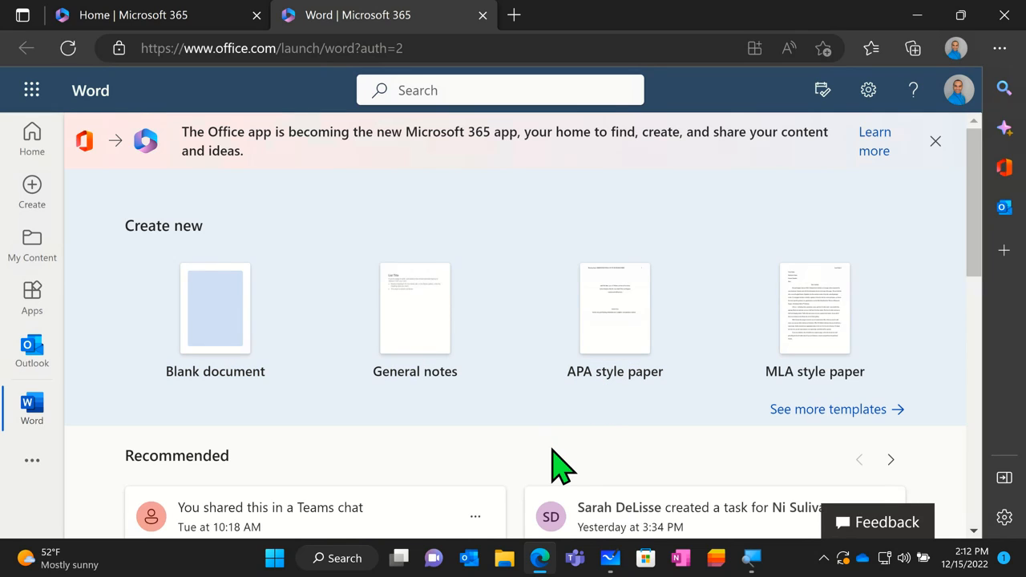
- Switch to Microsoft Teams and open its Apps page, ready for an app search
click(585, 560)
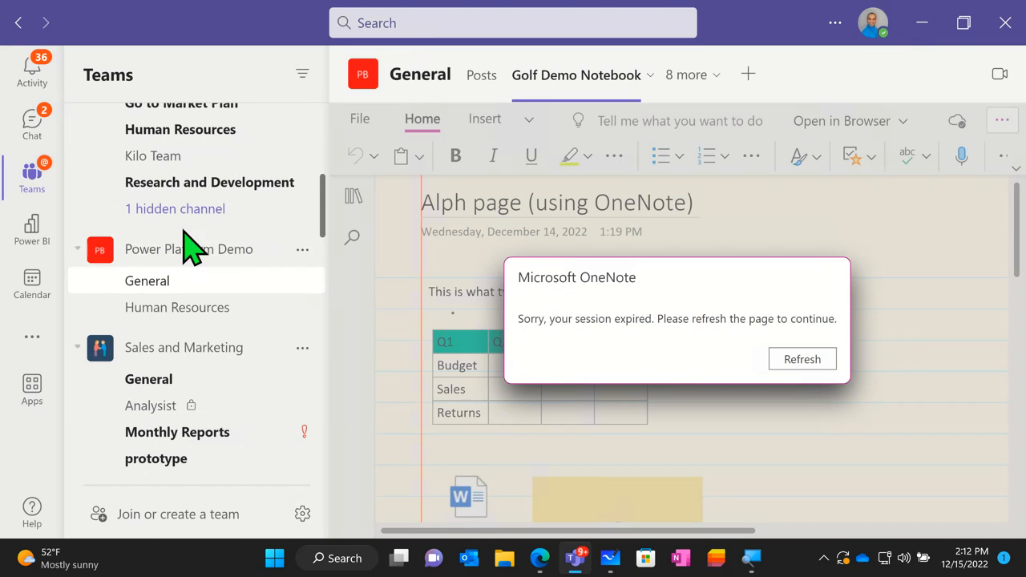
click(31, 388)
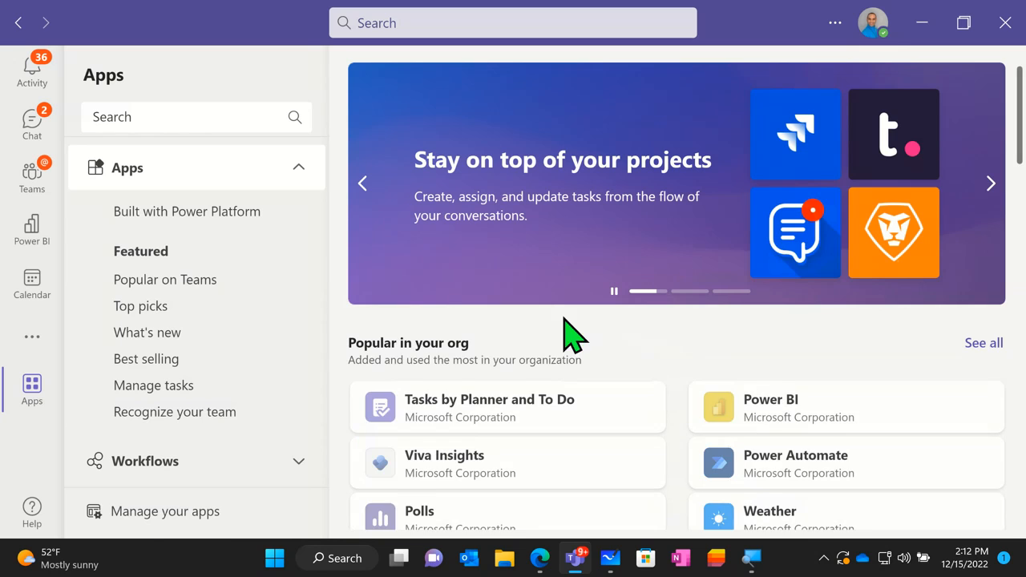
click(227, 115)
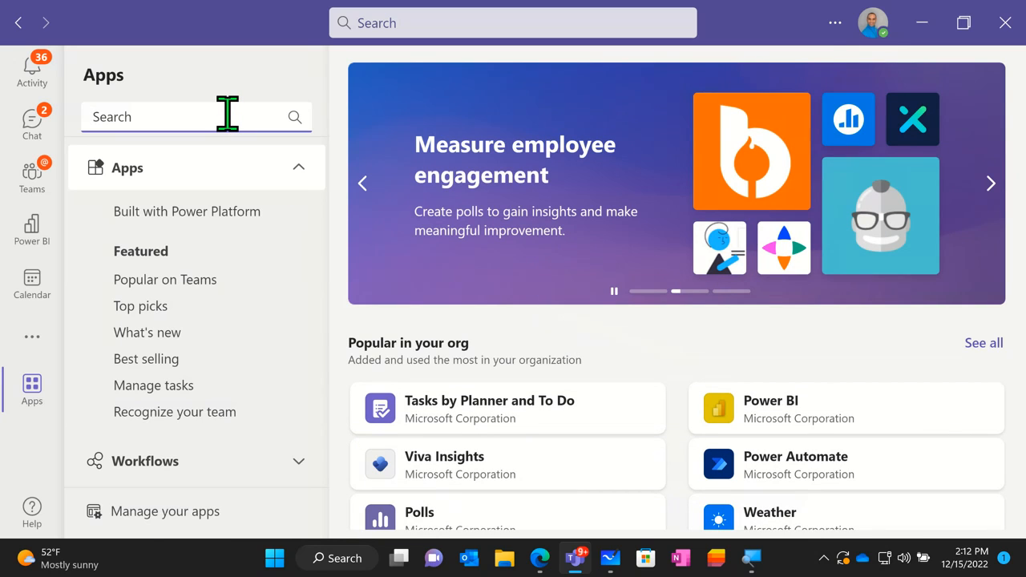
- Open the Word app inside Teams from the additional apps that are not shown in the app bar
click(32, 350)
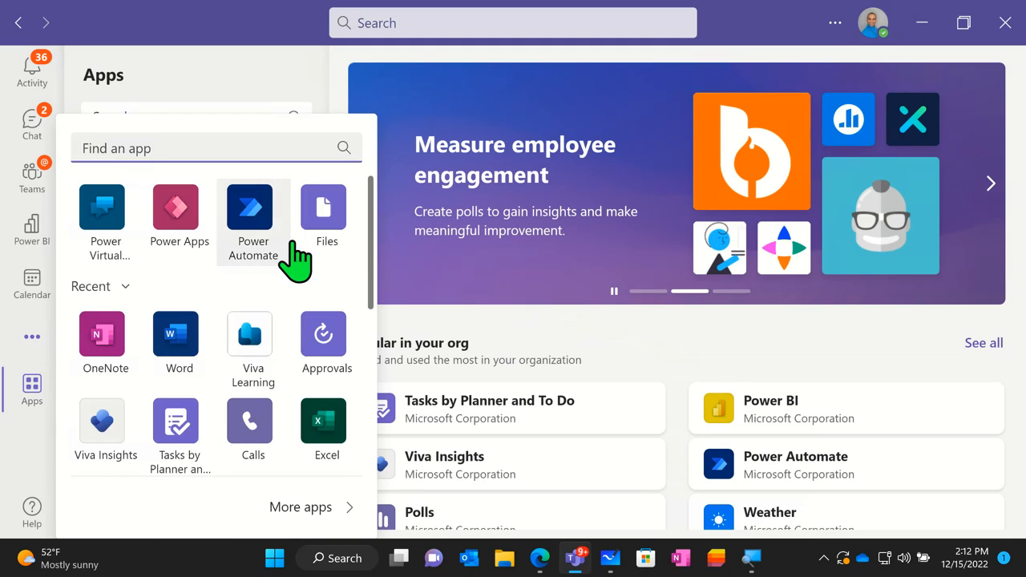
scroll(286, 276, down, 3)
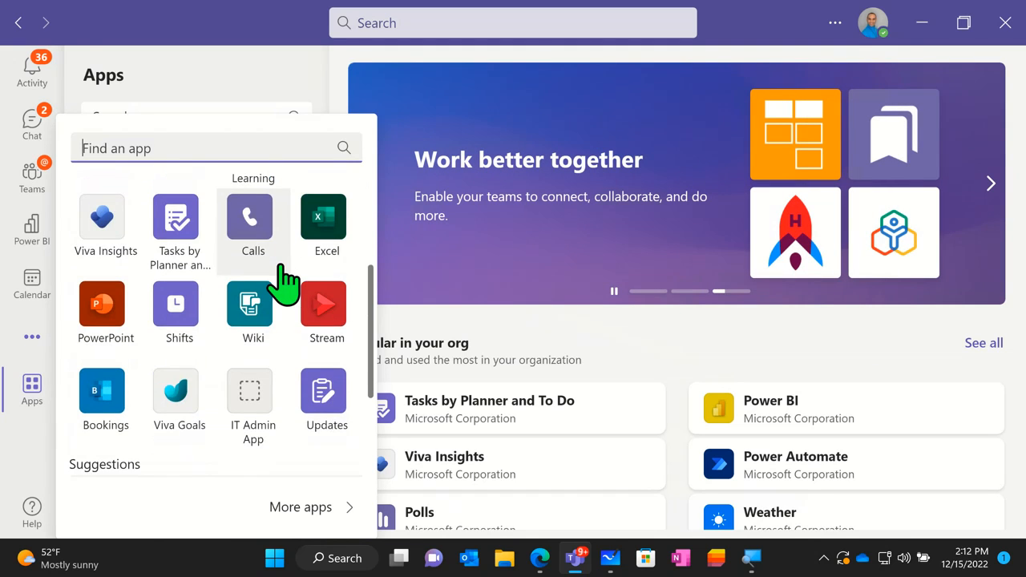
scroll(282, 281, up, 4)
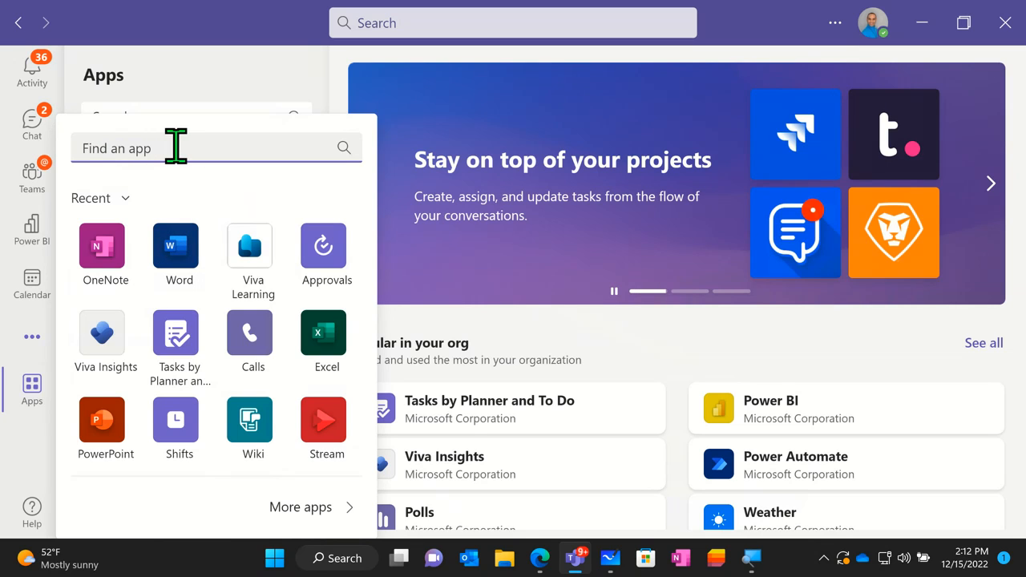
click(180, 255)
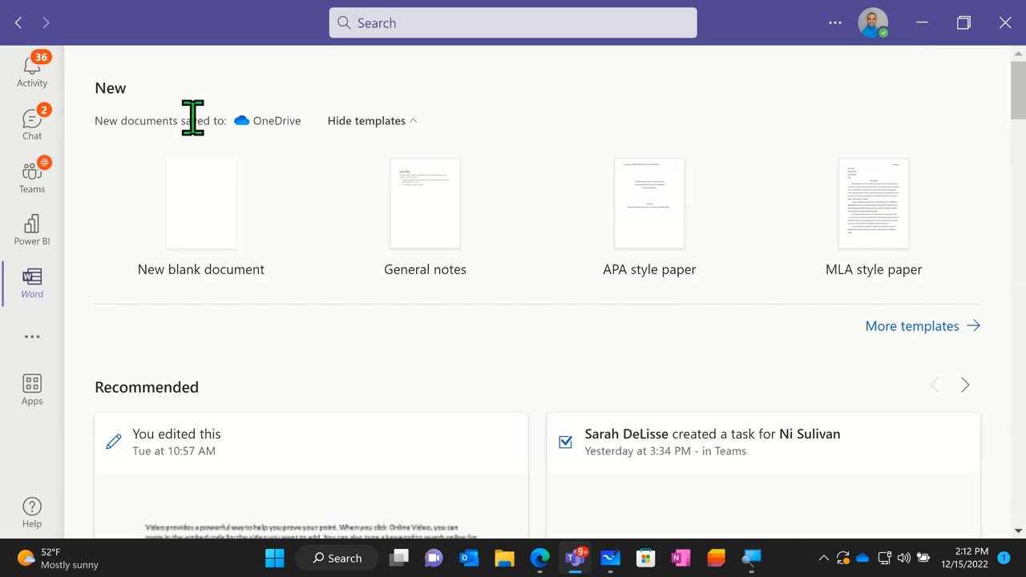
- Look over the Word start page in Teams, covering the save location, new-document templates, recommended files and the list of all documents
click(264, 121)
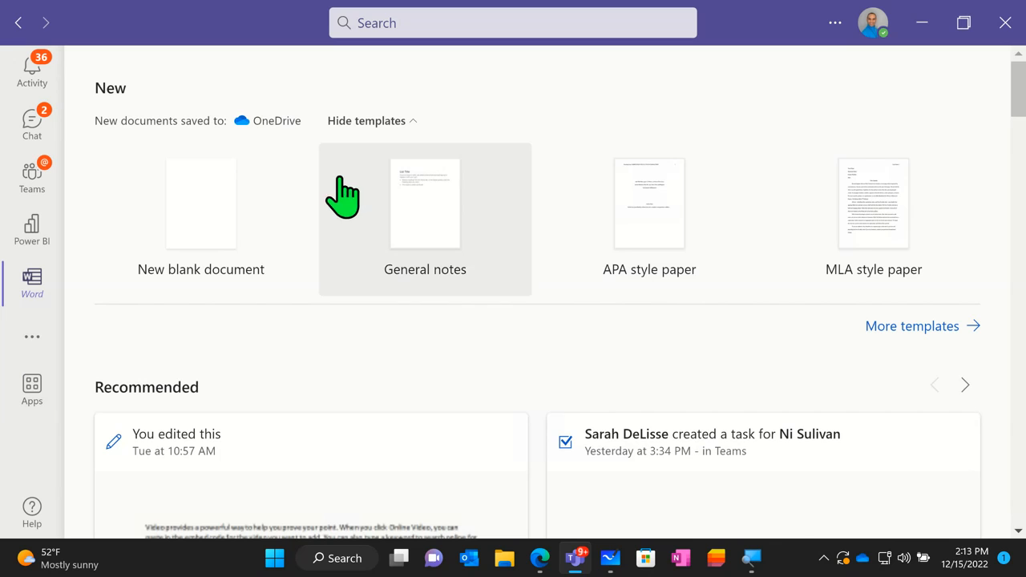
click(217, 212)
click(217, 213)
scroll(222, 231, down, 3)
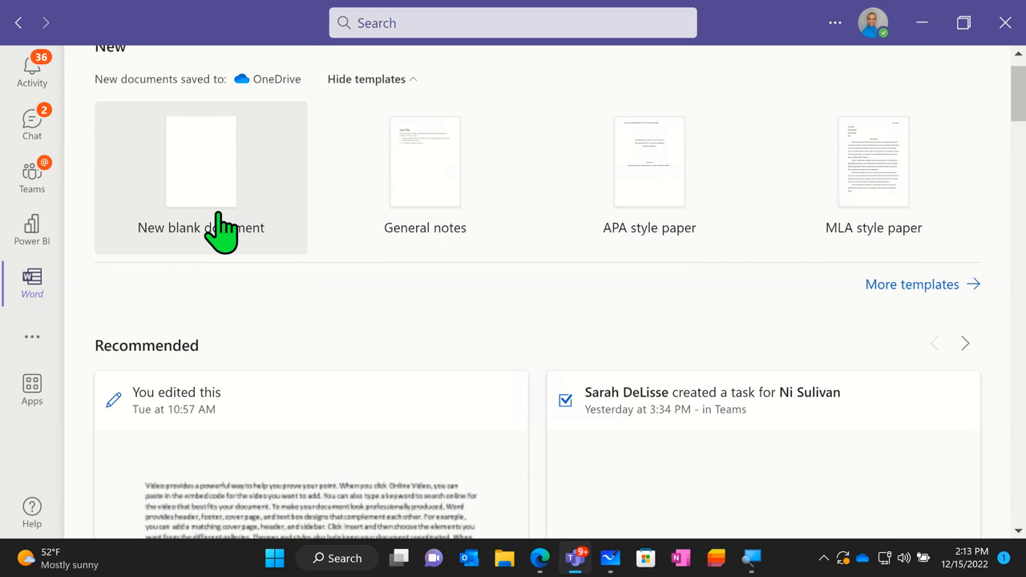
scroll(242, 320, down, 3)
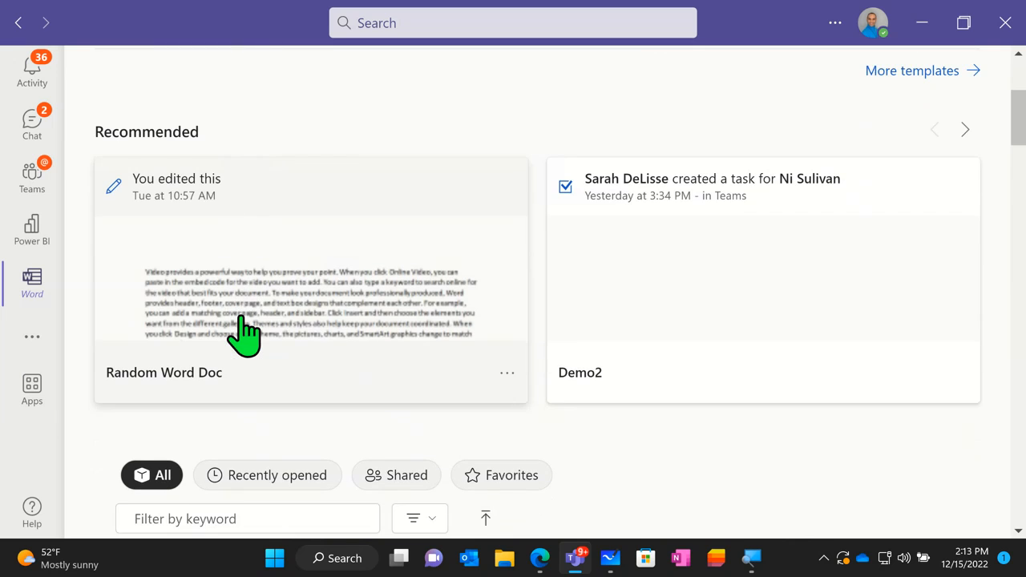
scroll(244, 316, down, 3)
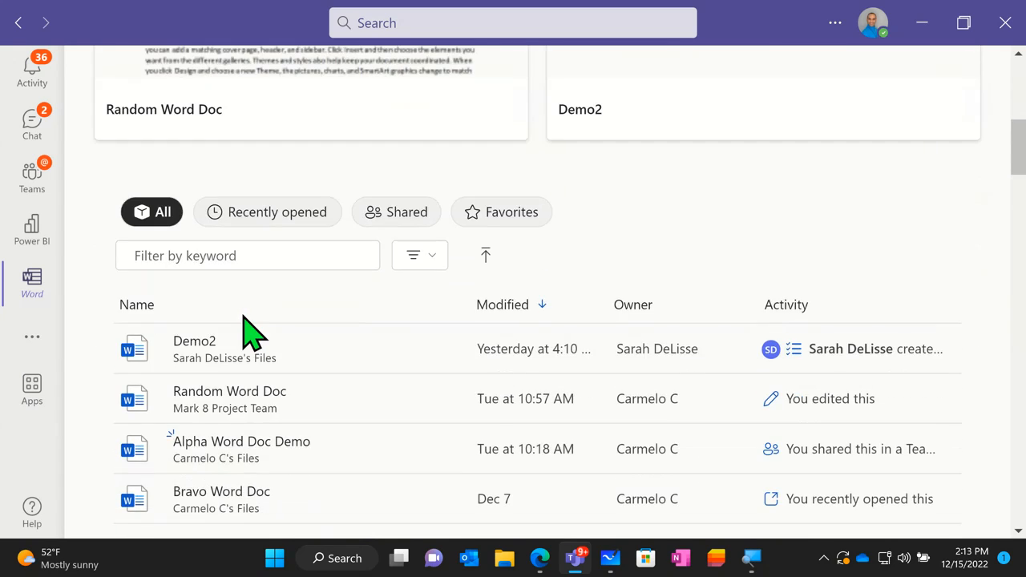
scroll(269, 373, up, 1)
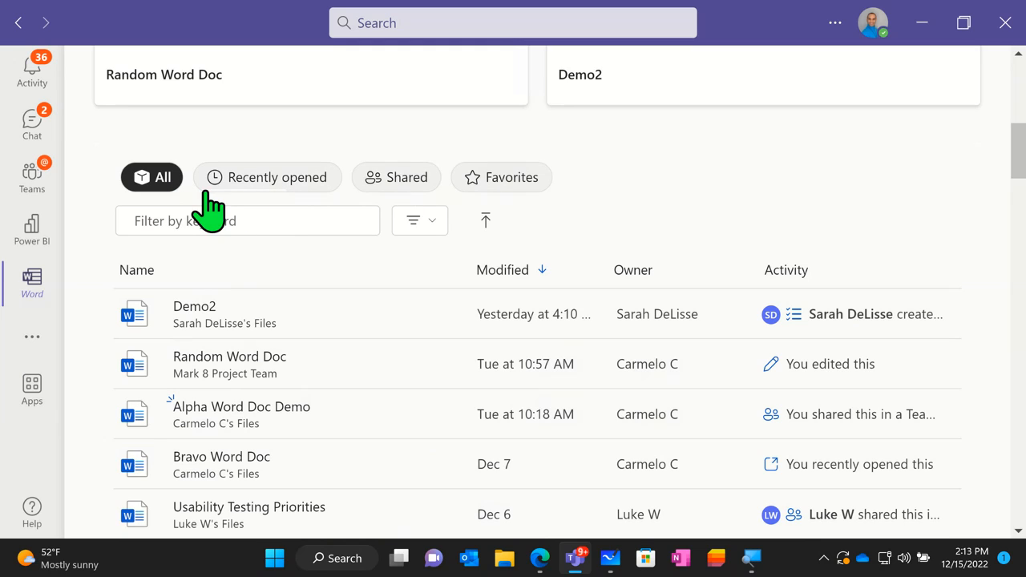
click(159, 192)
- Open Windows Start and check its pinned apps for Word
click(287, 561)
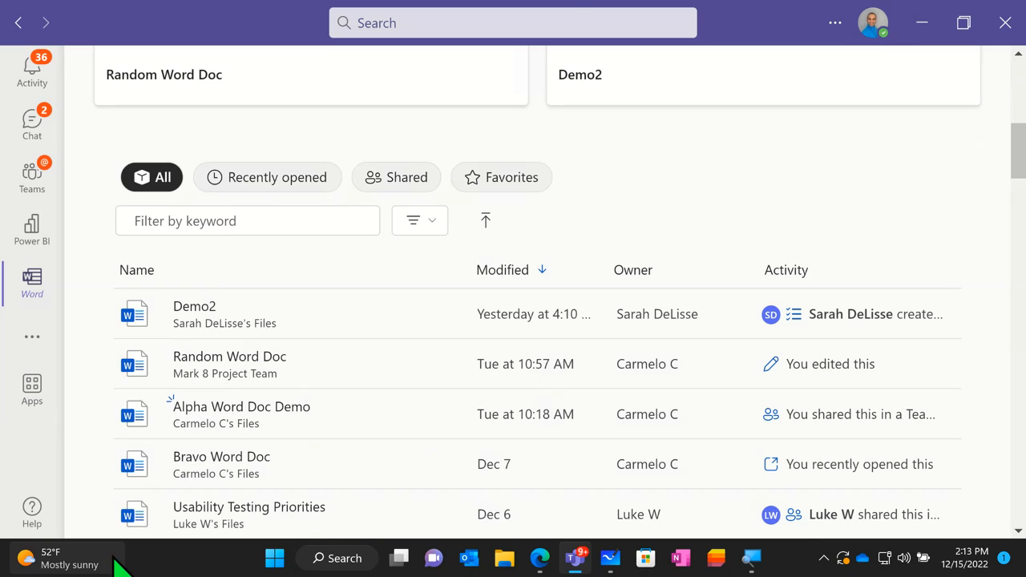
mouse_move(64, 567)
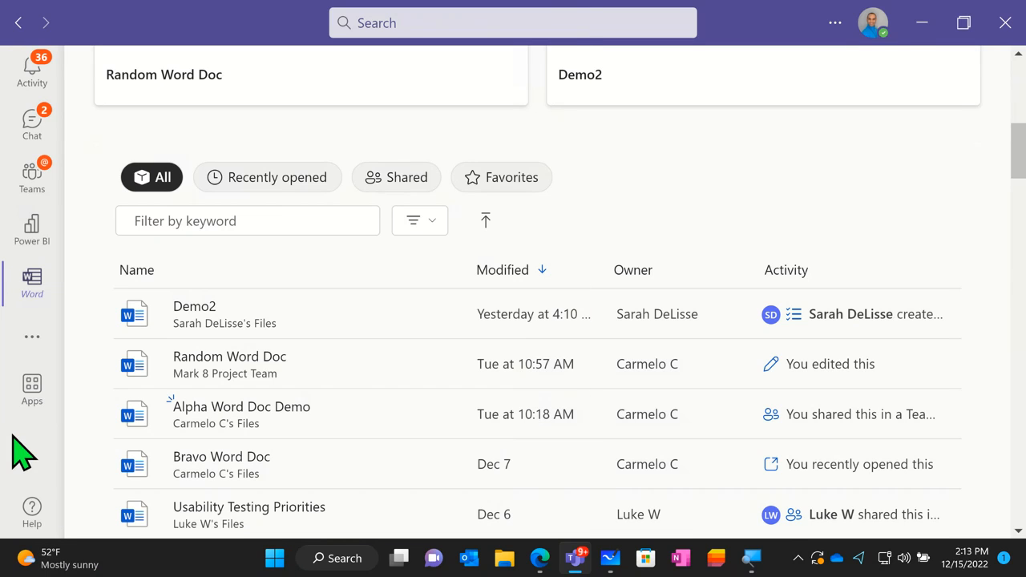
click(282, 555)
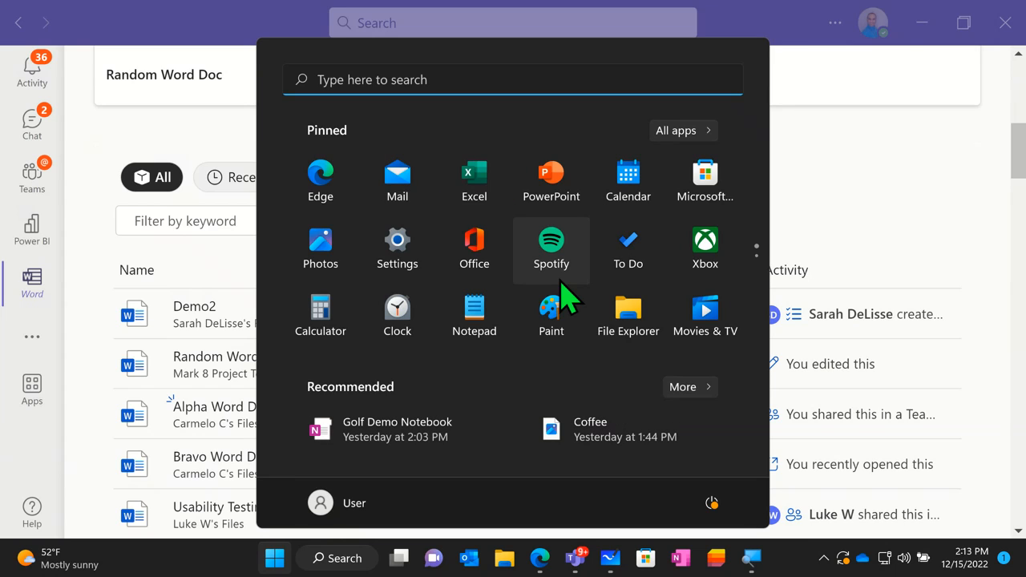
scroll(561, 298, down, 1)
scroll(561, 298, up, 1)
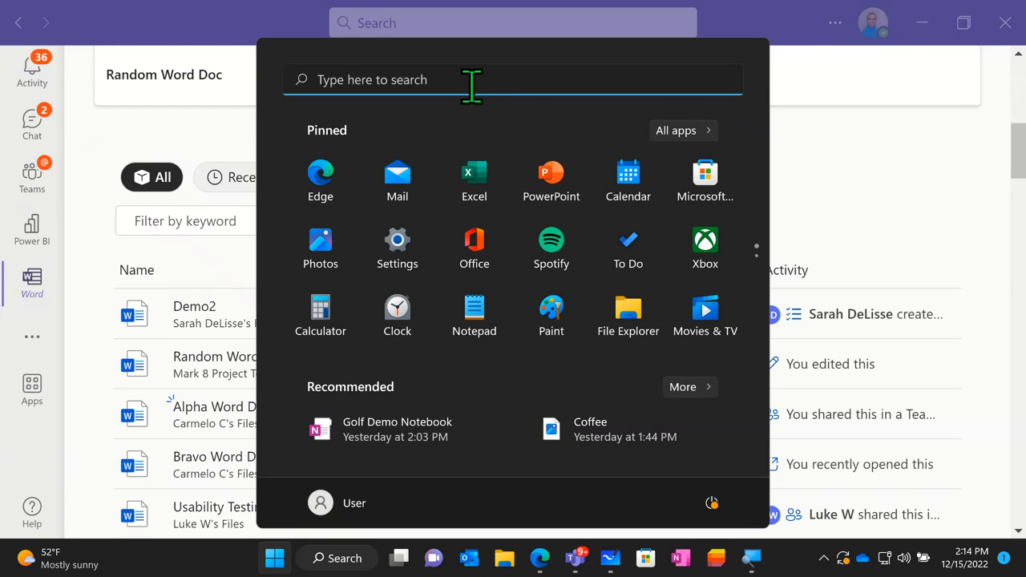
- Find Word in the complete list of installed apps and pin it to Start
click(678, 132)
scroll(454, 297, down, 5)
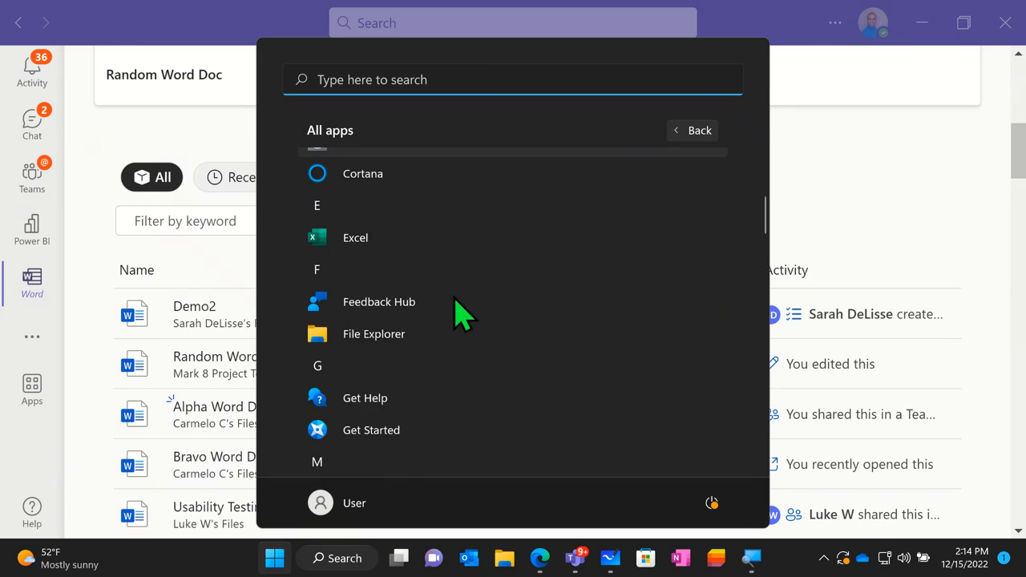
scroll(455, 314, down, 5)
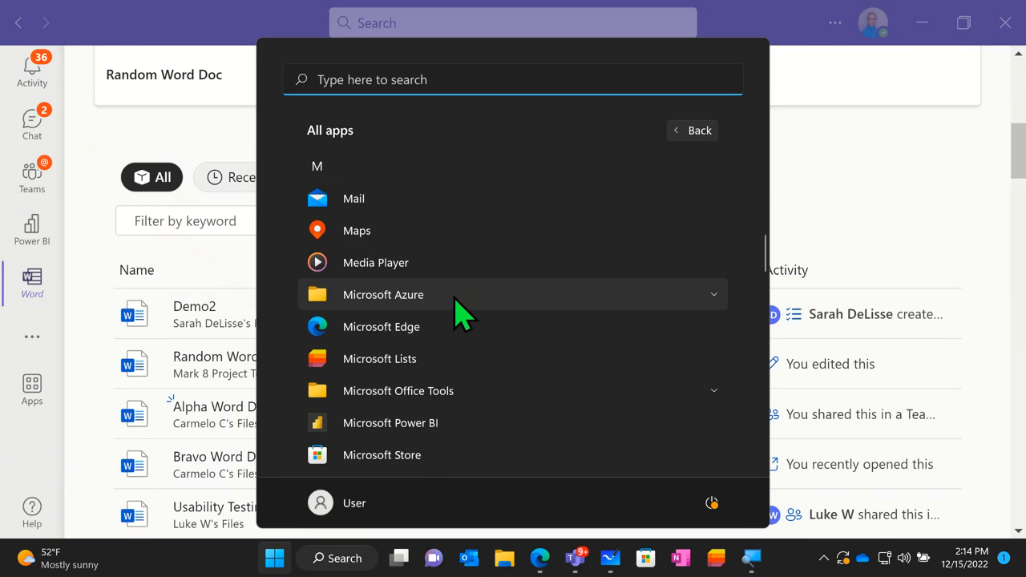
scroll(455, 314, down, 4)
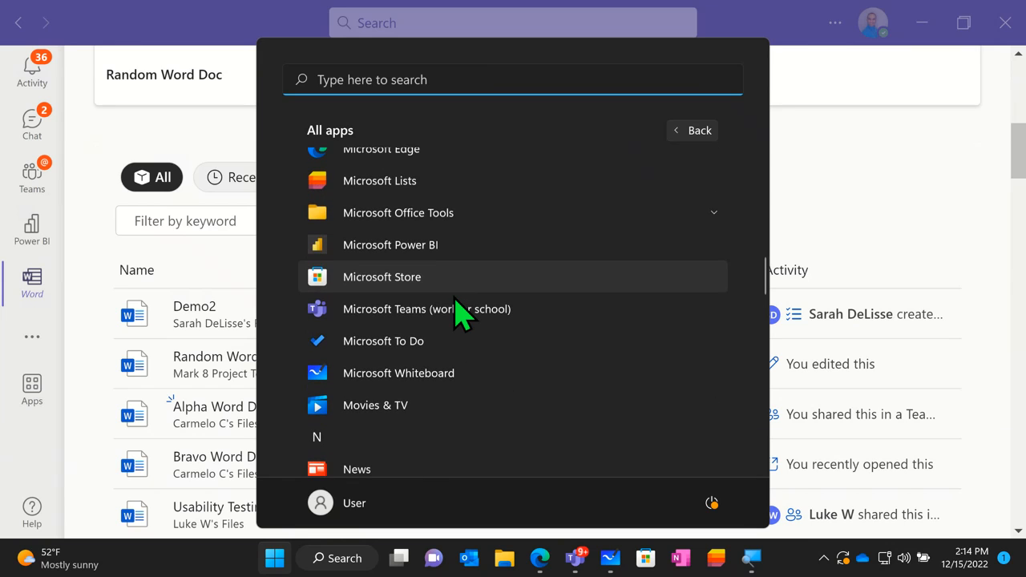
scroll(455, 314, down, 7)
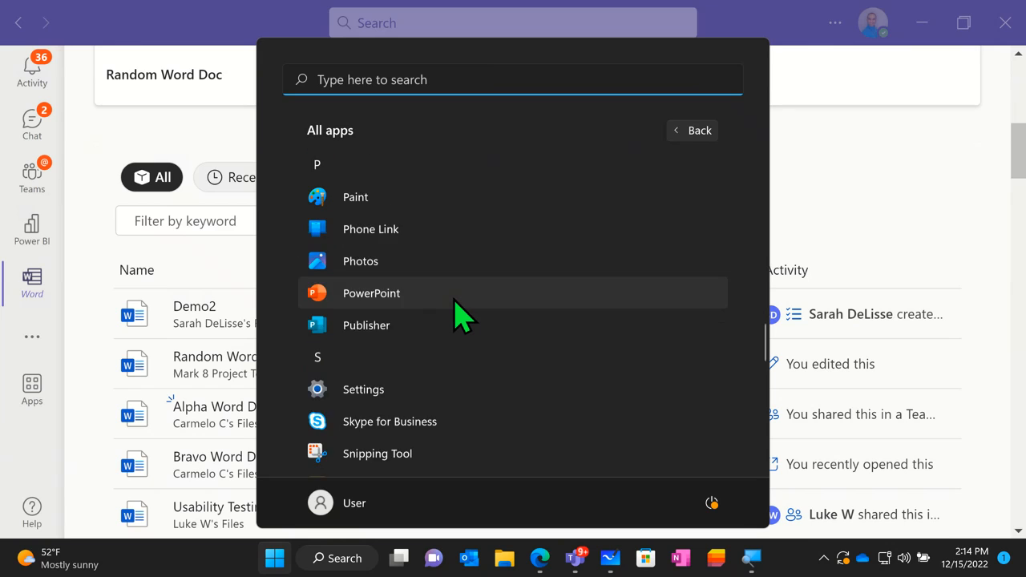
scroll(455, 315, down, 5)
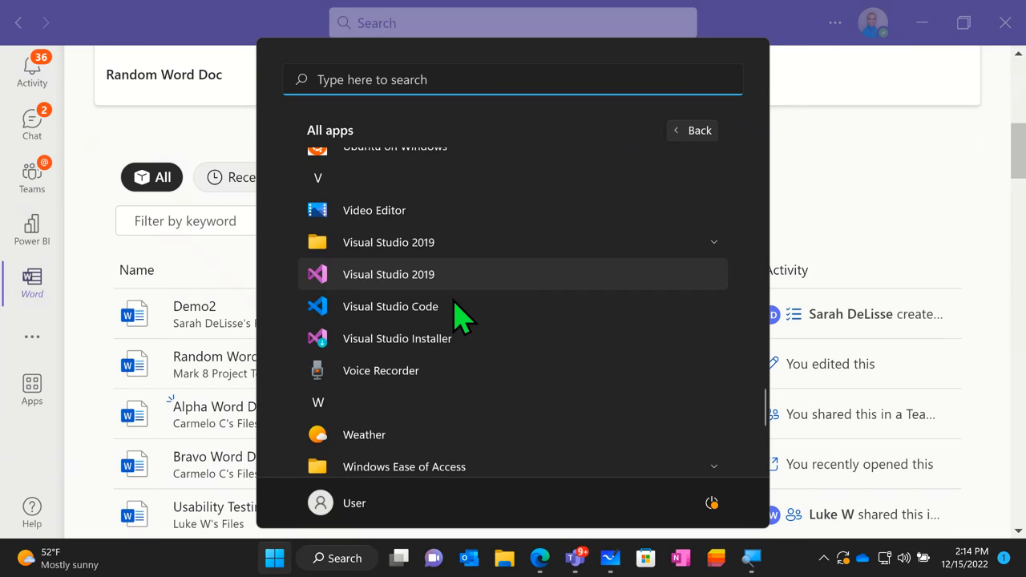
scroll(454, 314, down, 2)
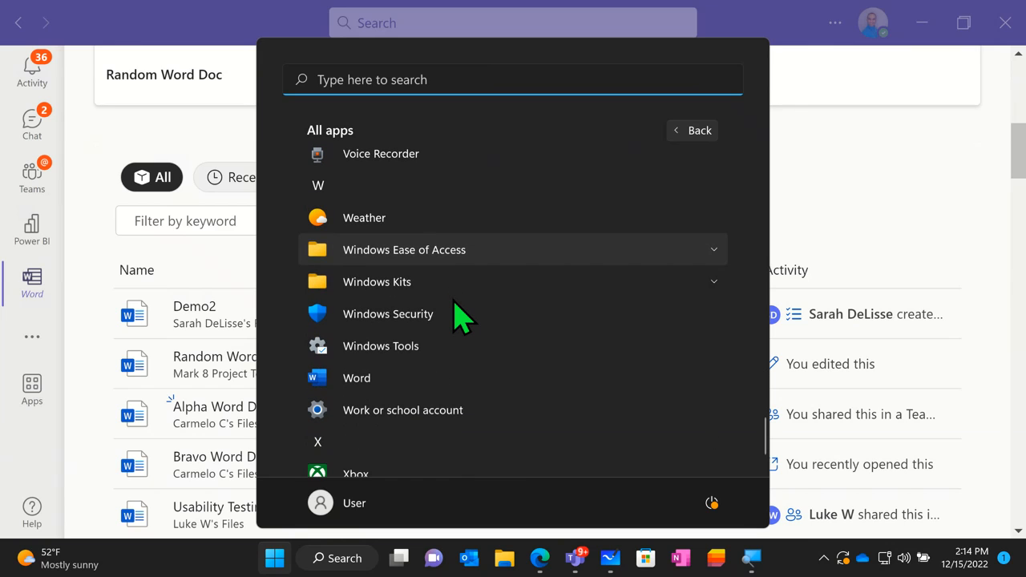
click(374, 378)
right_click(374, 378)
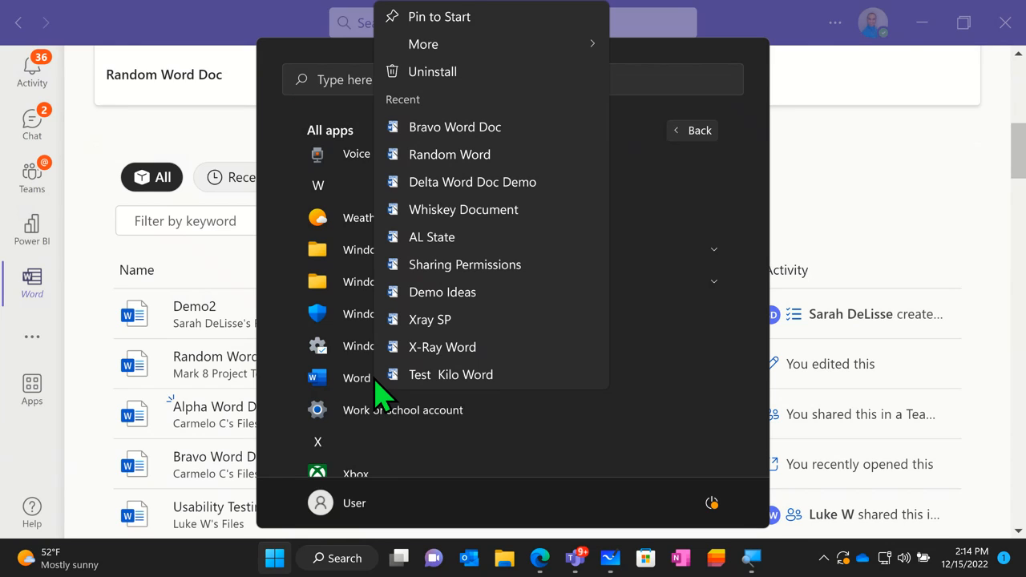
click(462, 17)
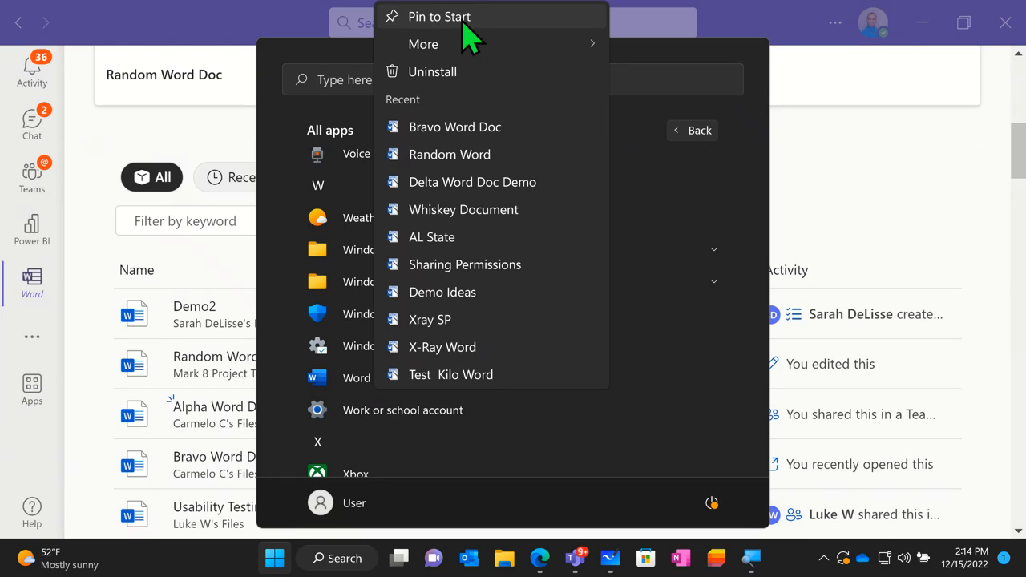
click(463, 19)
click(463, 22)
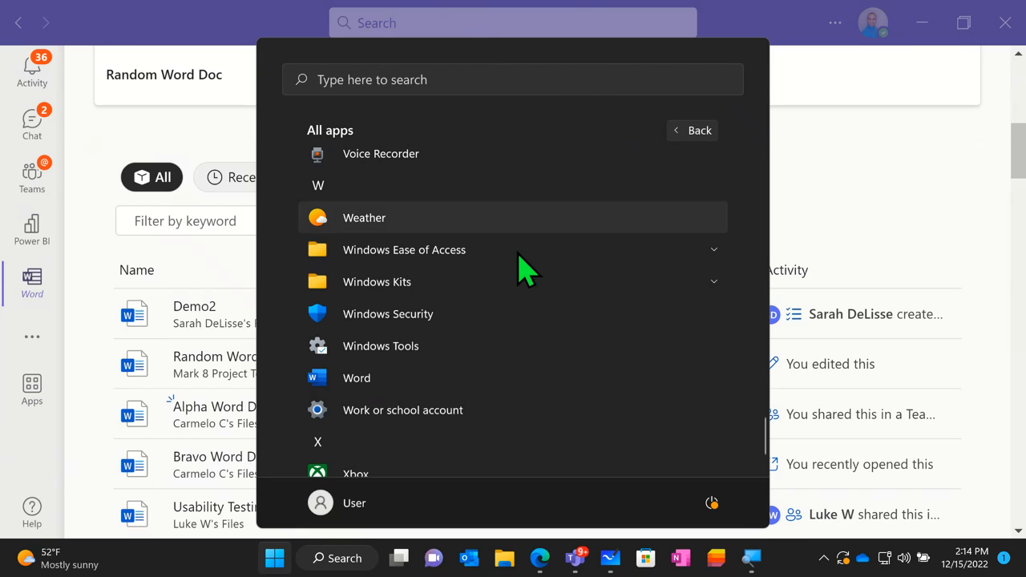
- Return to the pinned apps and launch the Word desktop app from its newly pinned entry
click(675, 136)
click(676, 135)
click(699, 136)
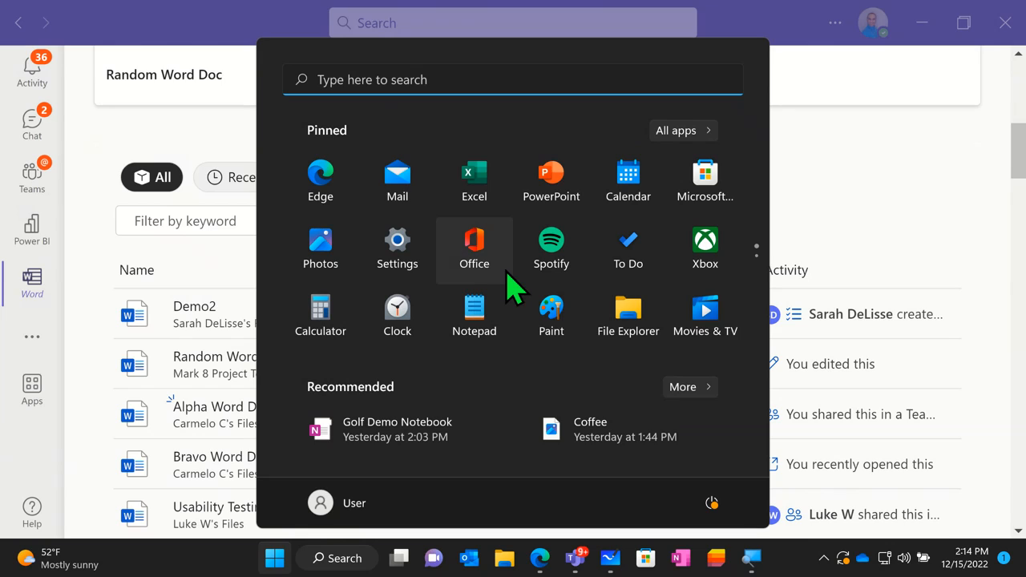
scroll(517, 290, down, 1)
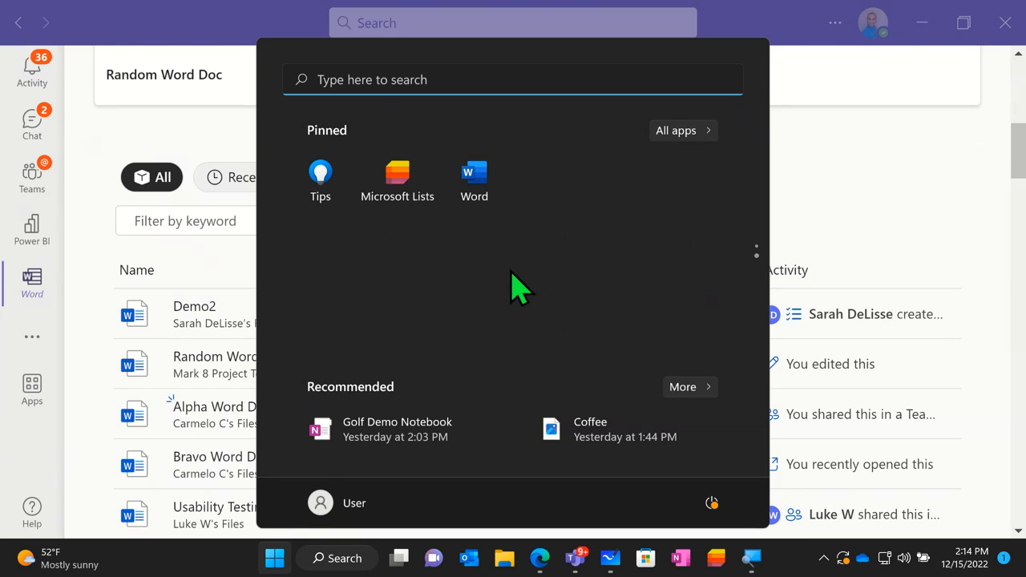
click(473, 192)
click(476, 197)
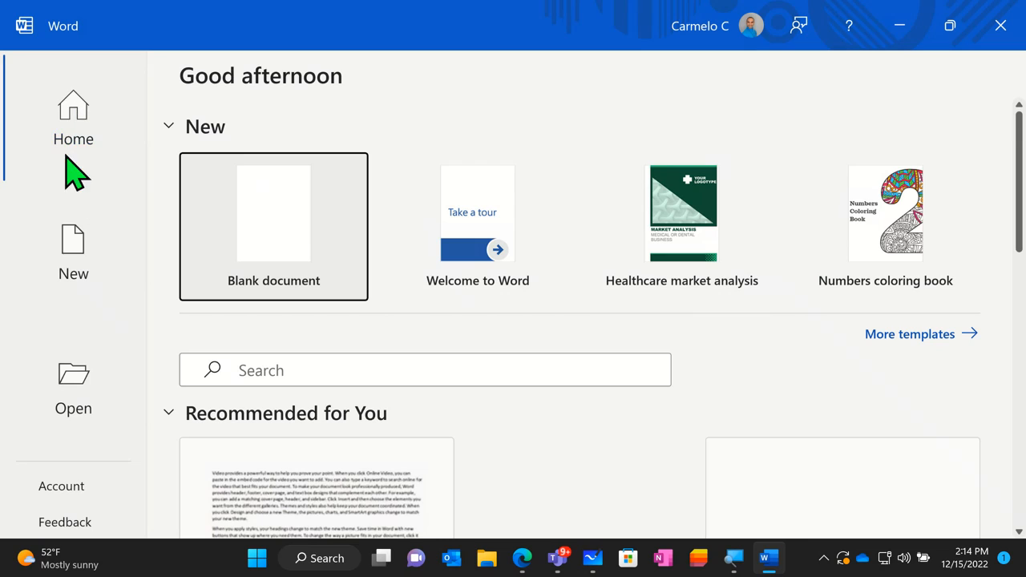
- Create a new blank document from the Word desktop start page
click(84, 125)
click(68, 248)
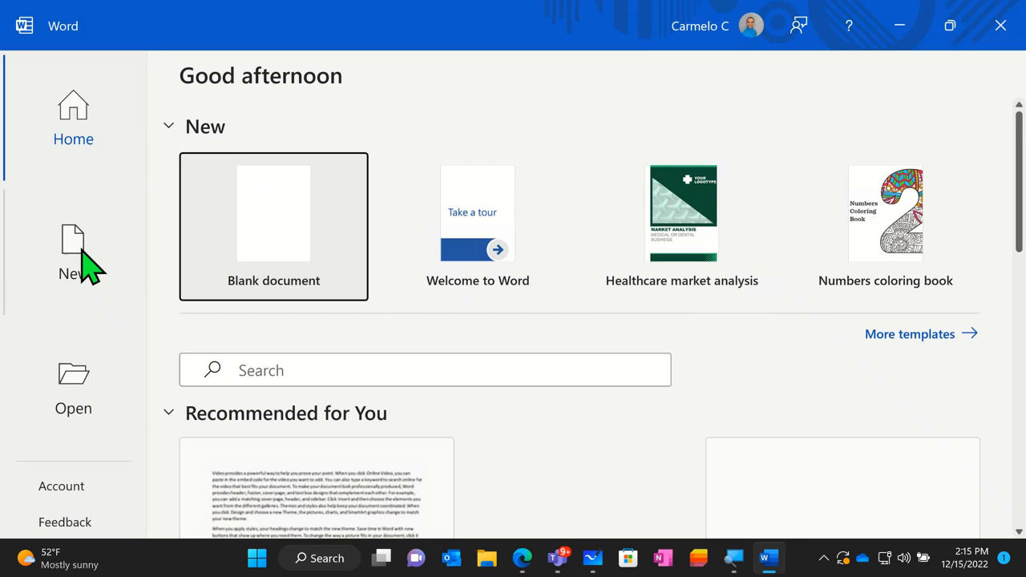
click(74, 386)
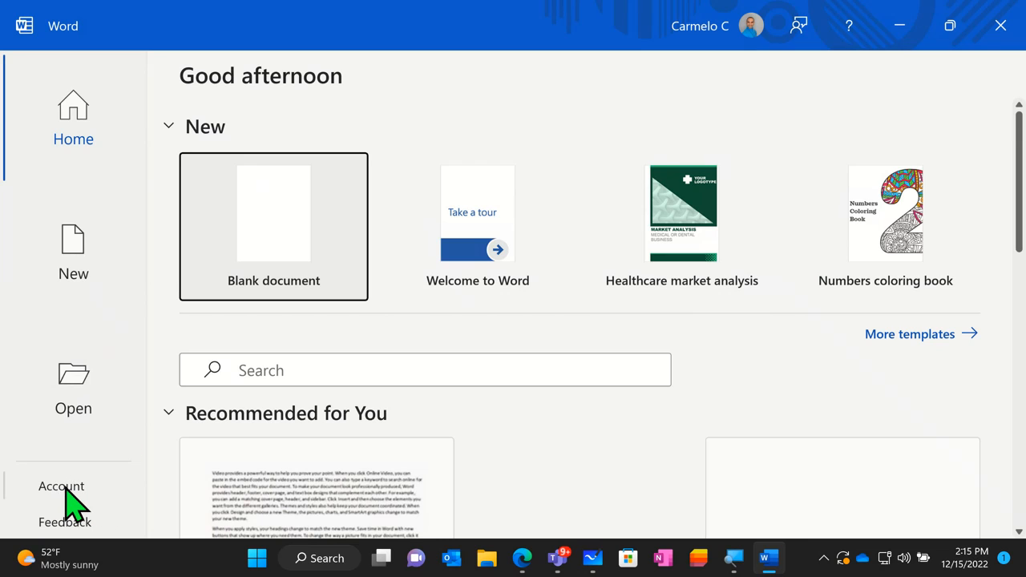
click(77, 521)
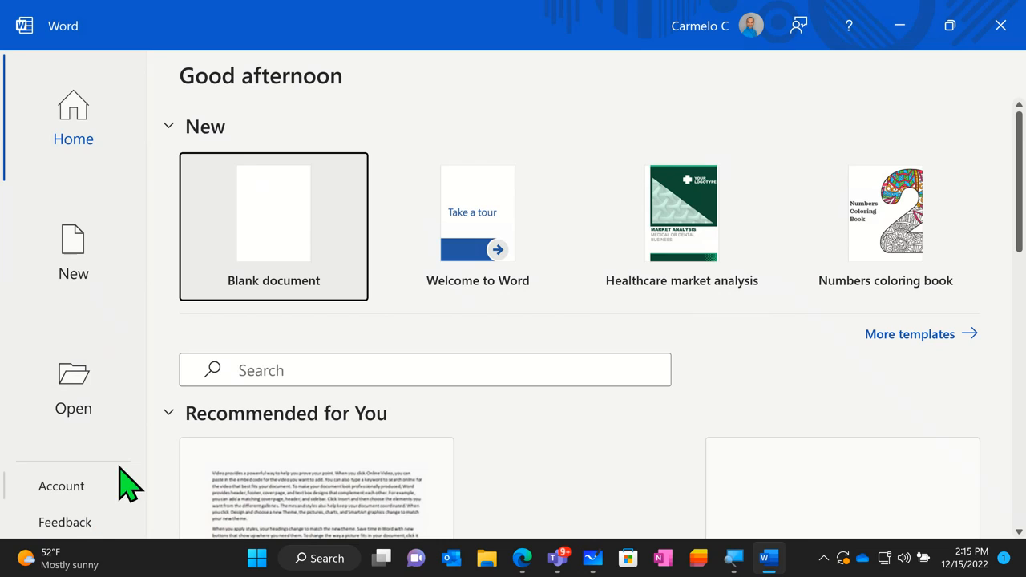
click(286, 237)
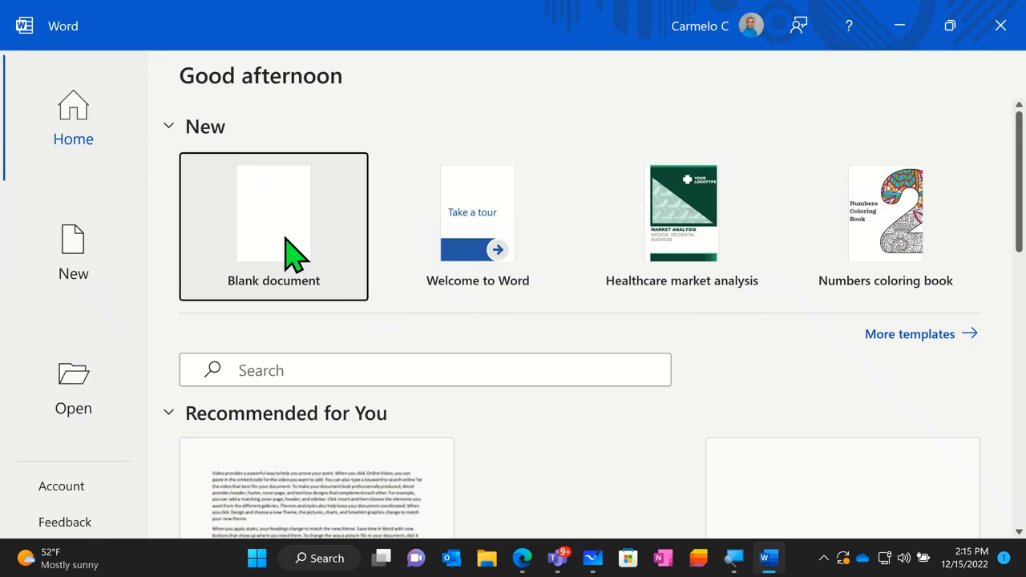
click(286, 238)
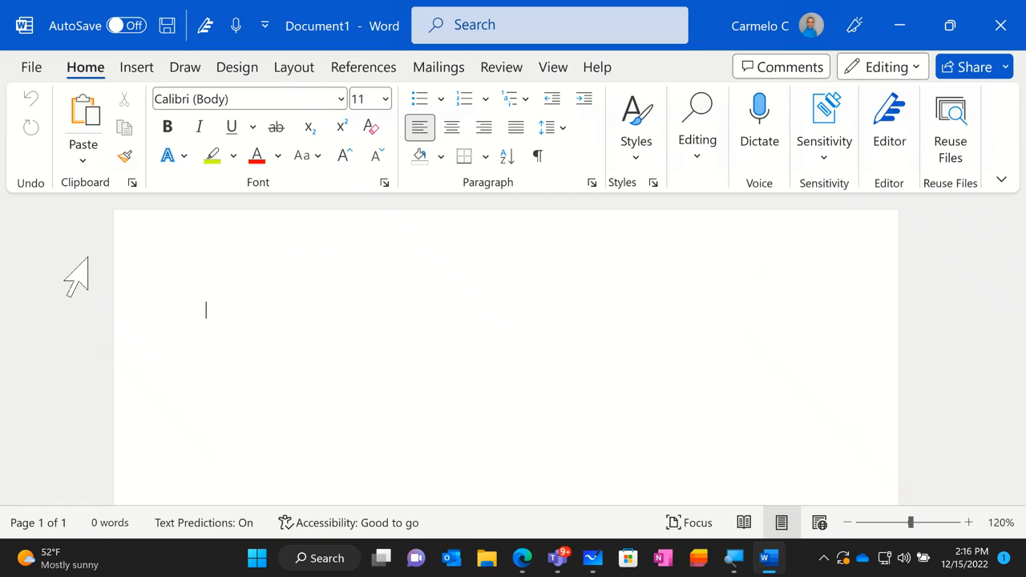
- View the Insert commands in the blank document and return to the Home commands
click(179, 74)
right_click(187, 61)
click(151, 67)
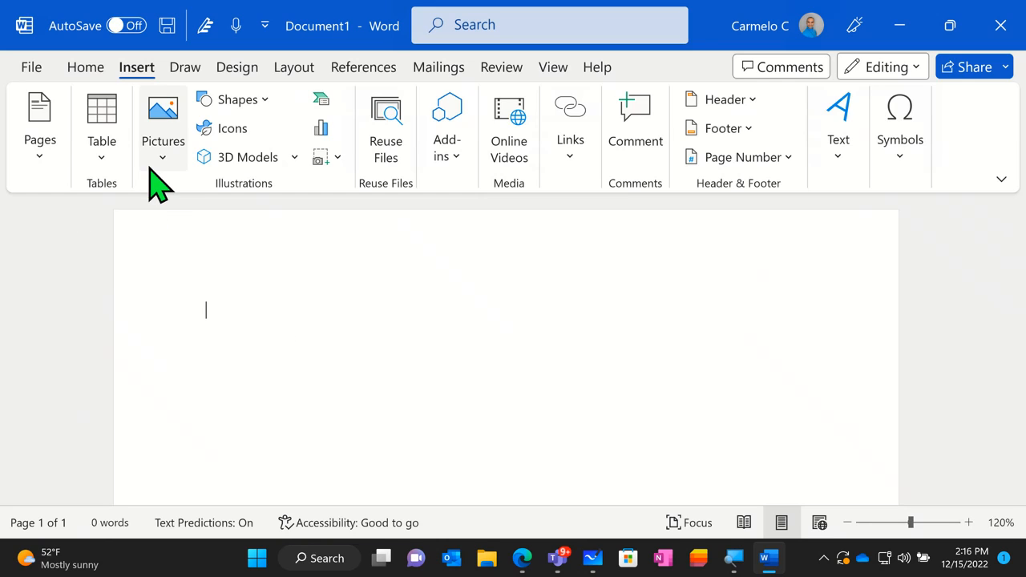
click(88, 72)
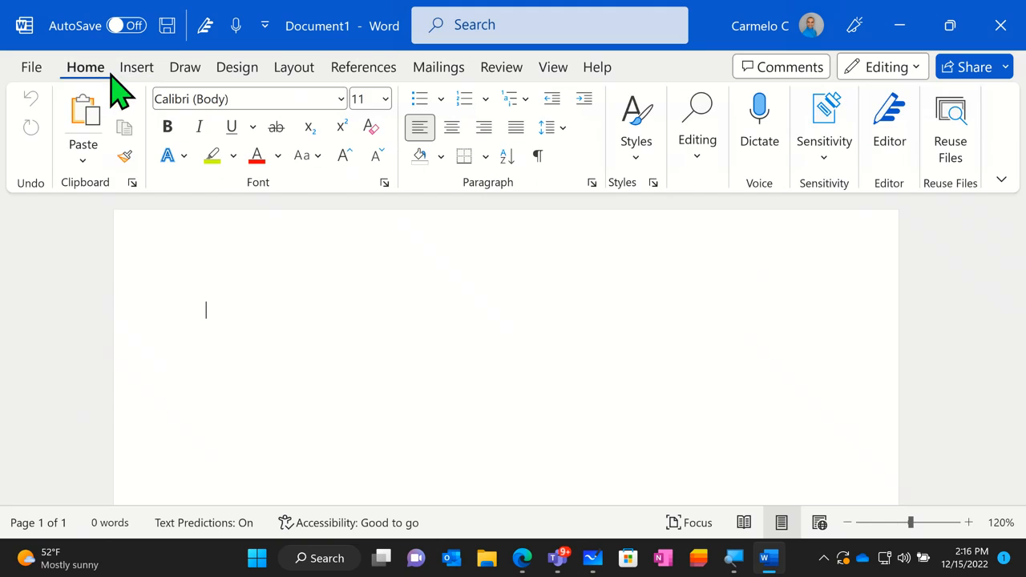
- Examine the Home formatting commands, including text justification and the line and paragraph spacing options
key(ctrl)
key(ctrl)
key(ctrl)
key(ctrl)
key(ctrl)
key(ctrl)
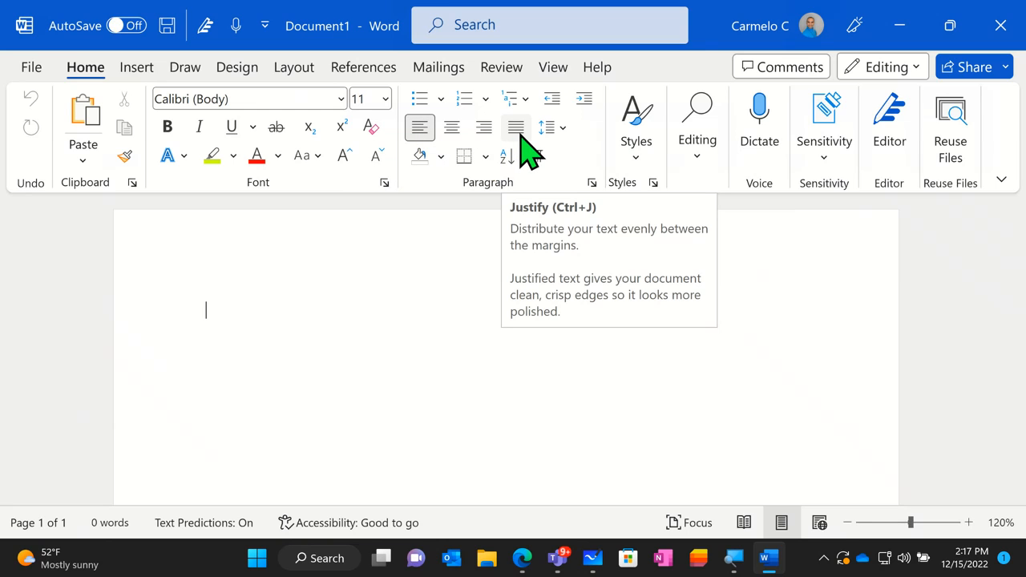
click(564, 130)
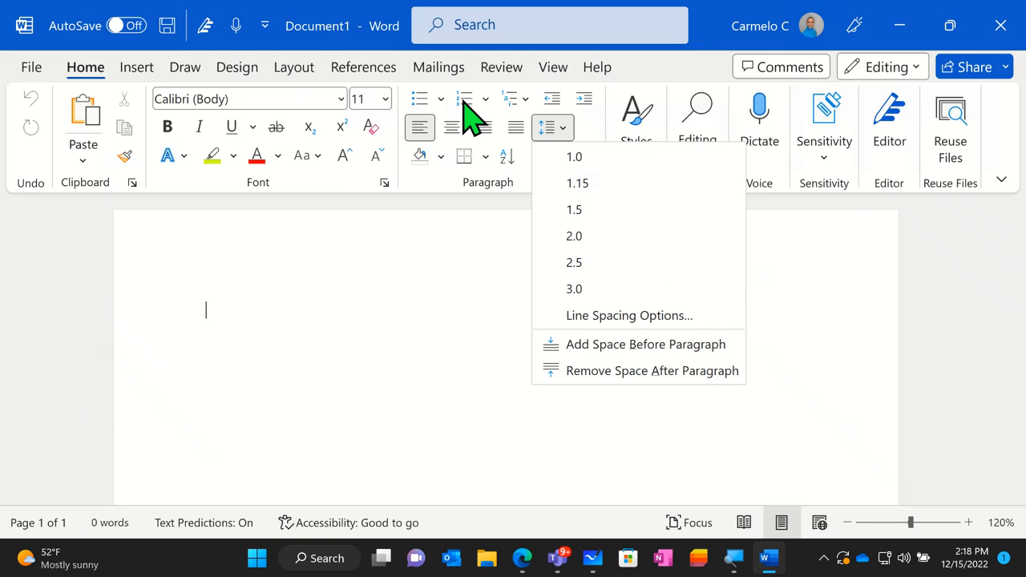
- View the multilevel list library and preview its numbered list format
click(526, 114)
click(526, 111)
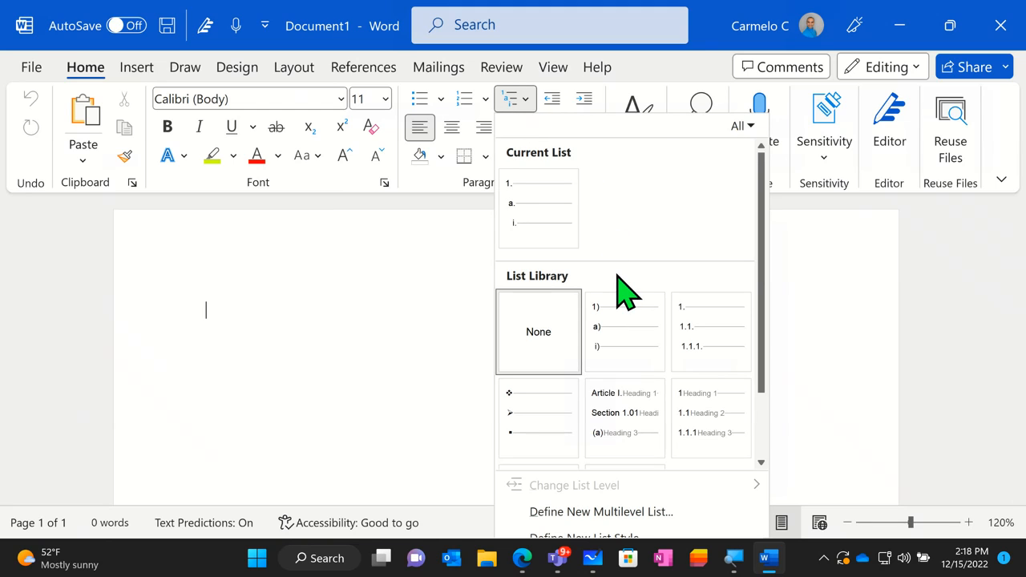
mouse_move(625, 321)
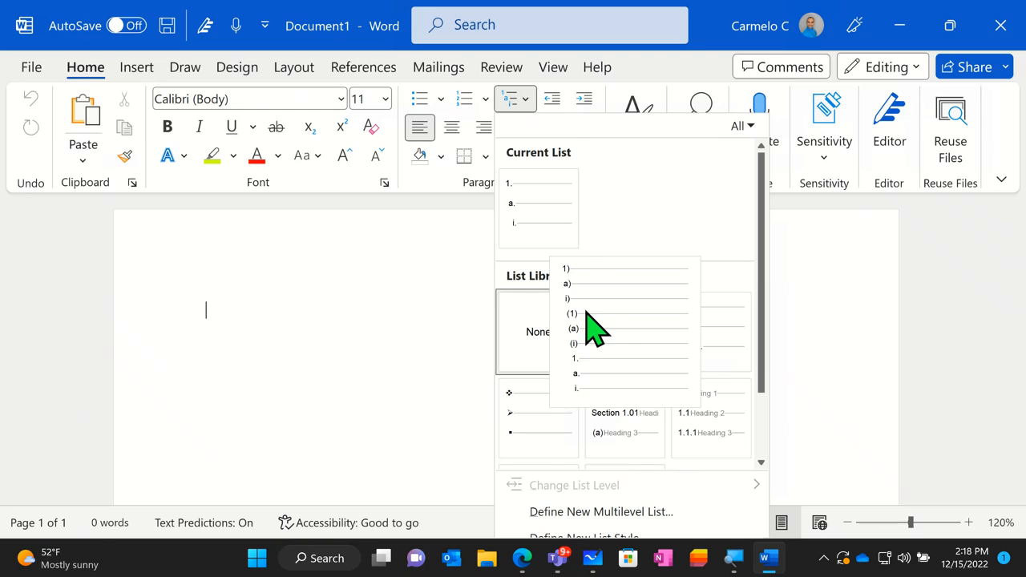
- Increase the empty paragraph's indent by one level and decrease it again
click(571, 107)
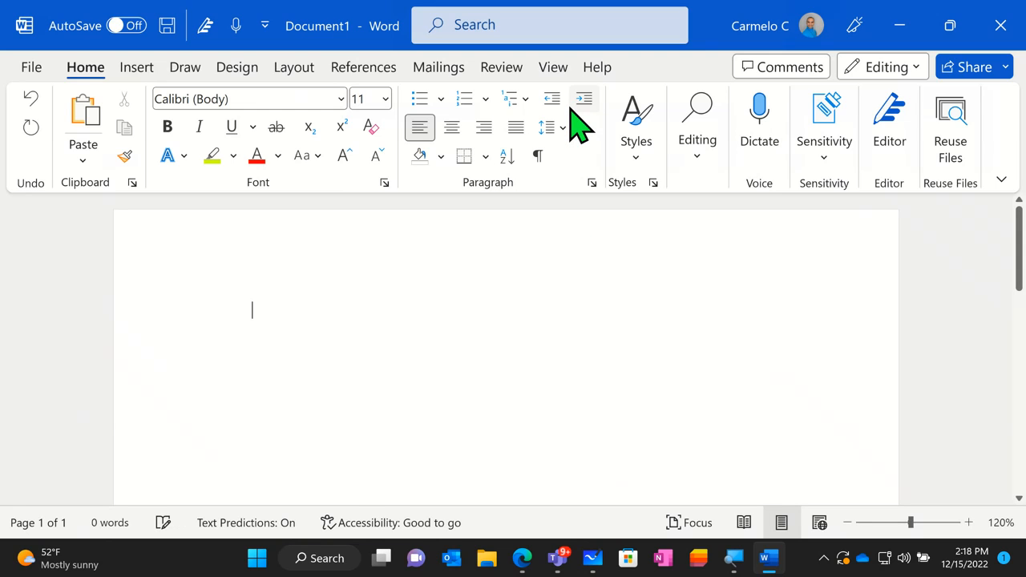
click(552, 99)
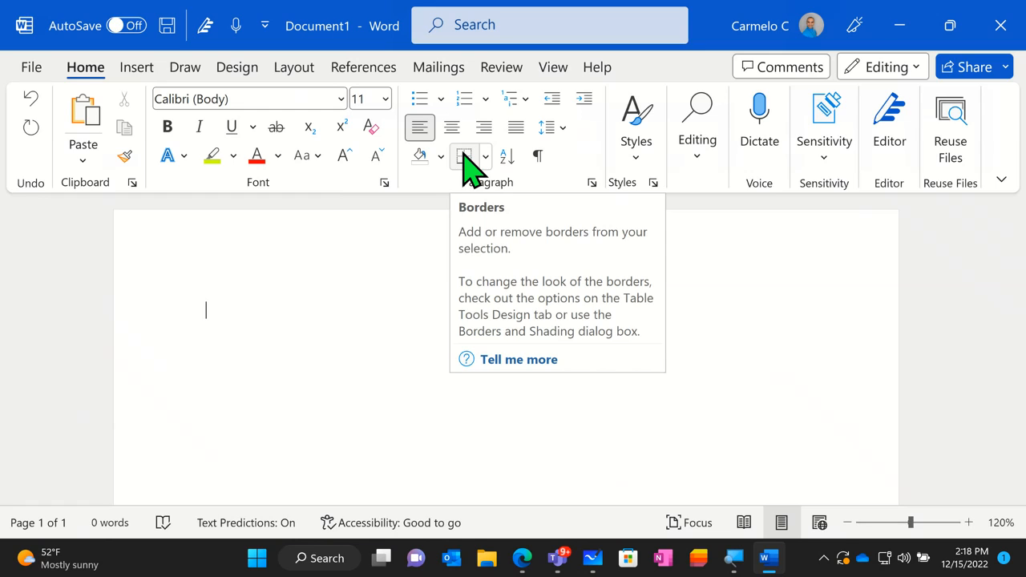
click(549, 157)
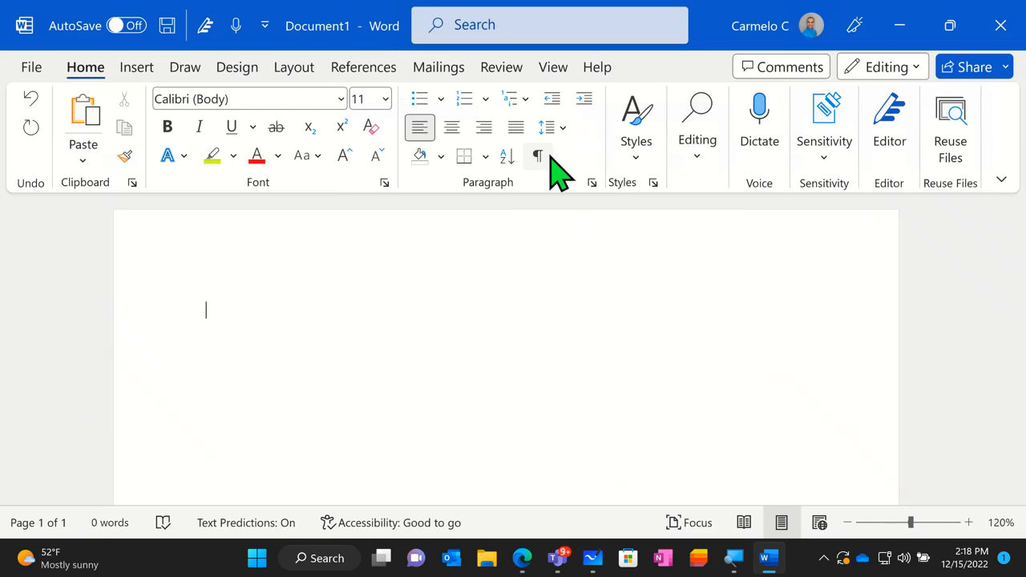
- Examine the Styles gallery, including the No Spacing, Heading 1 and Subtle Emphasis styles, and close it without applying any
click(651, 156)
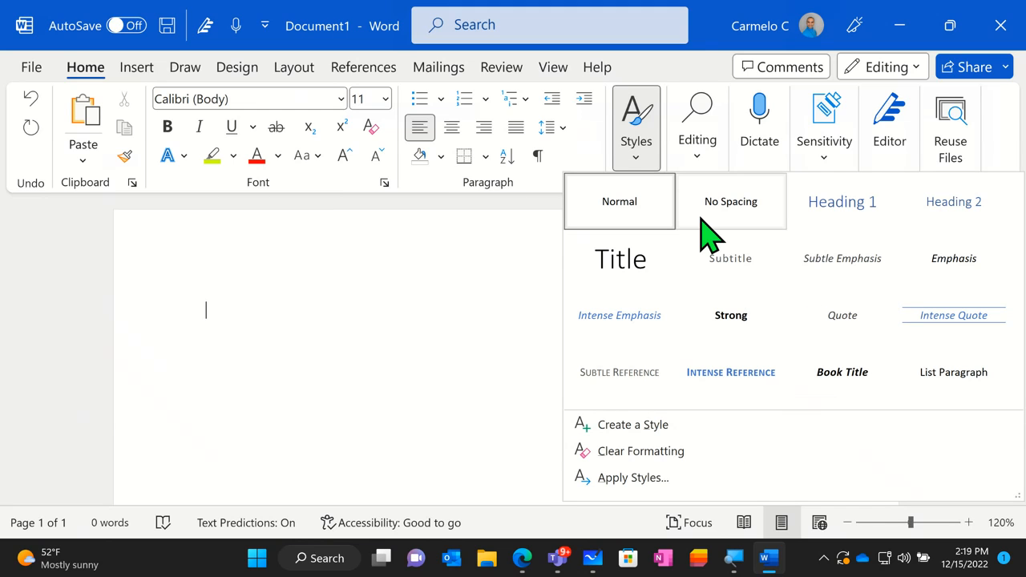
click(653, 213)
click(706, 212)
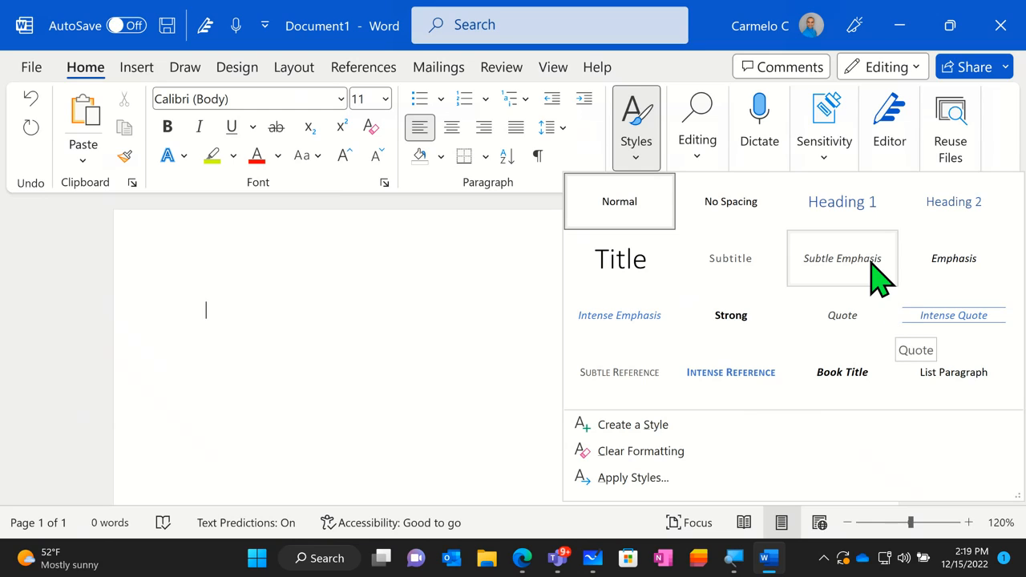
key(ctrl)
key(ctrl)
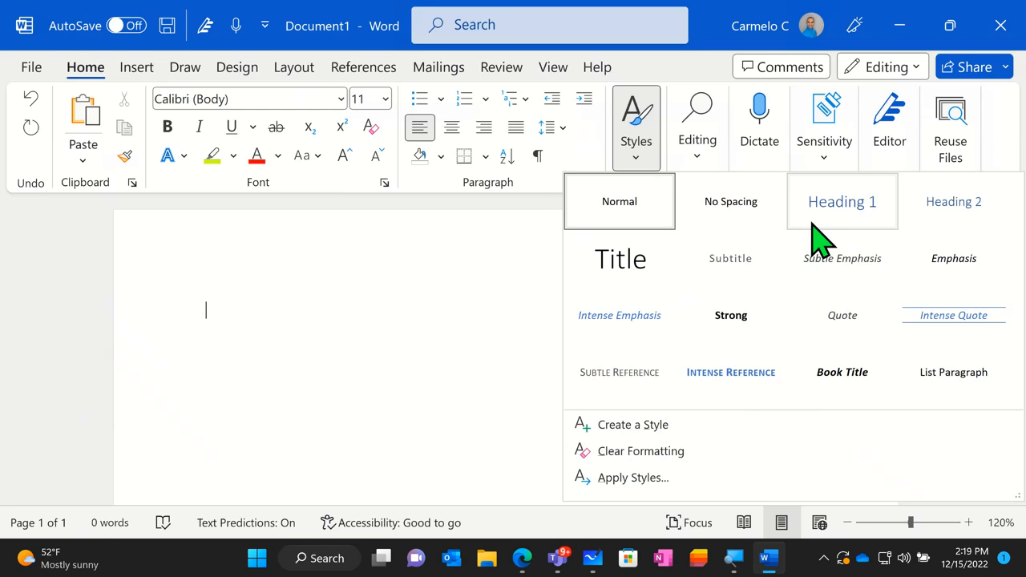
click(522, 309)
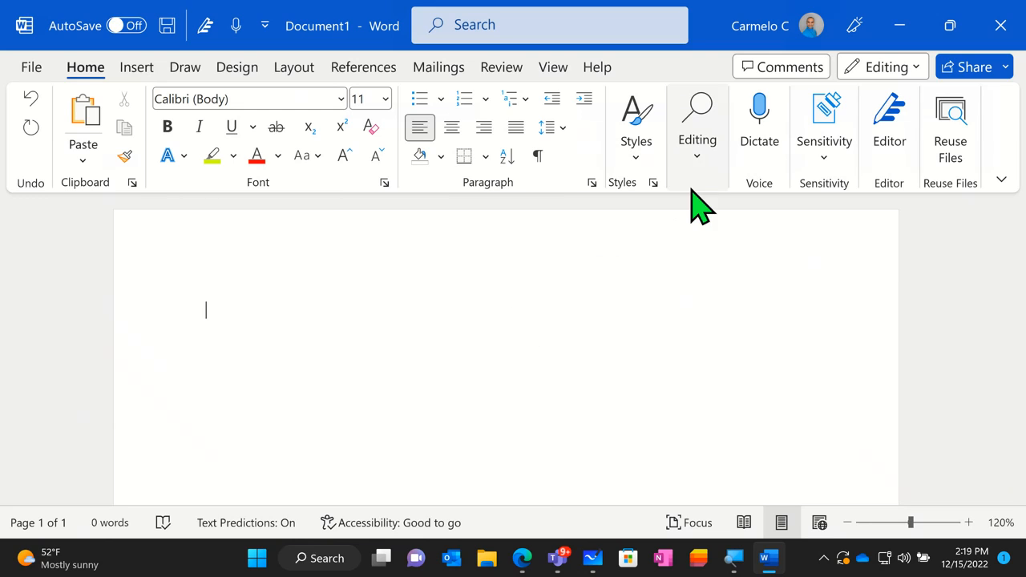
- View the Editing commands Find, Replace and Select, and expand the Select options
click(694, 157)
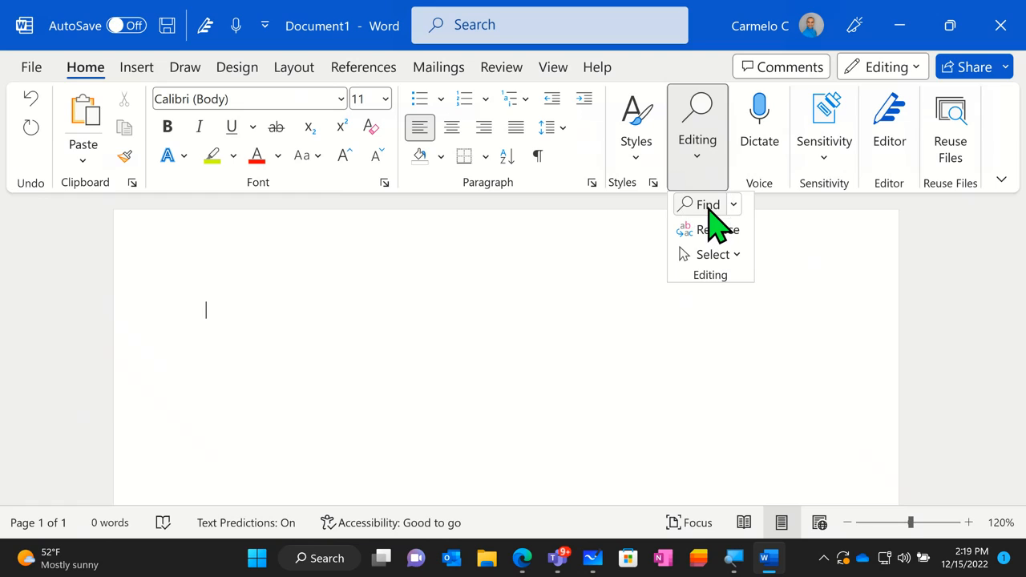
click(721, 232)
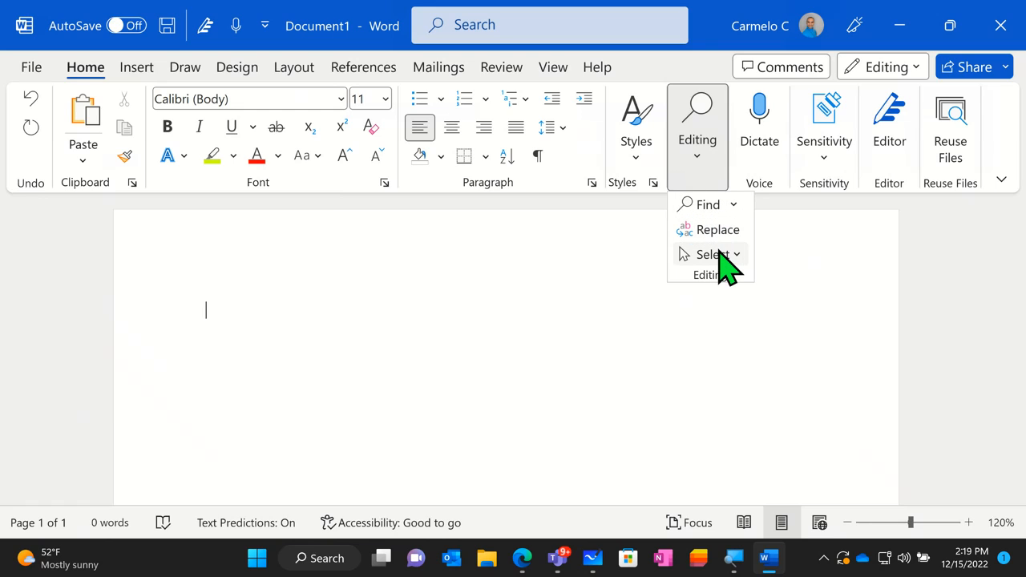
click(716, 255)
key(ctrl)
click(735, 256)
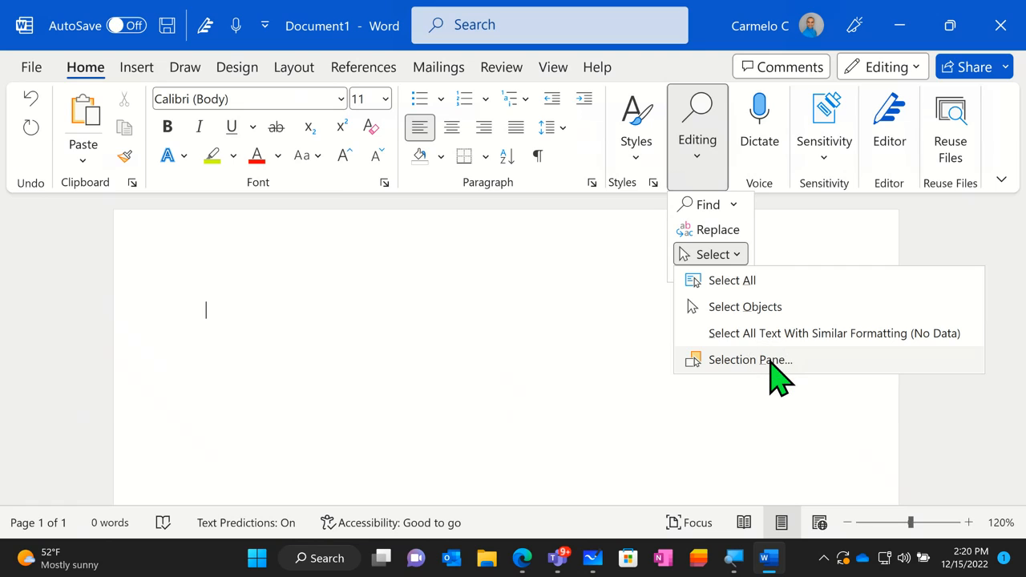
- Show the Find command's document search in the Navigation pane, then close the pane
click(708, 205)
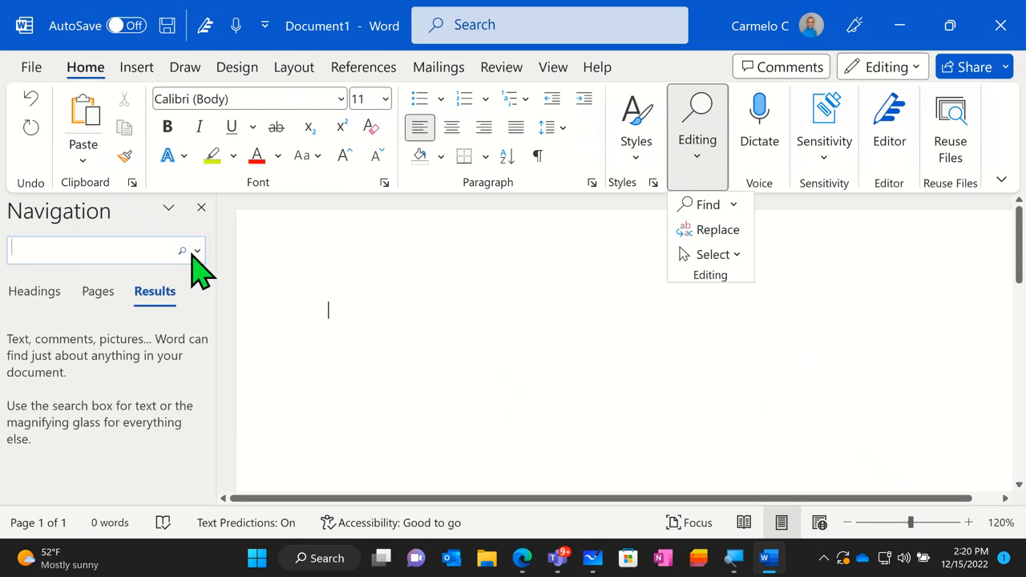
click(63, 251)
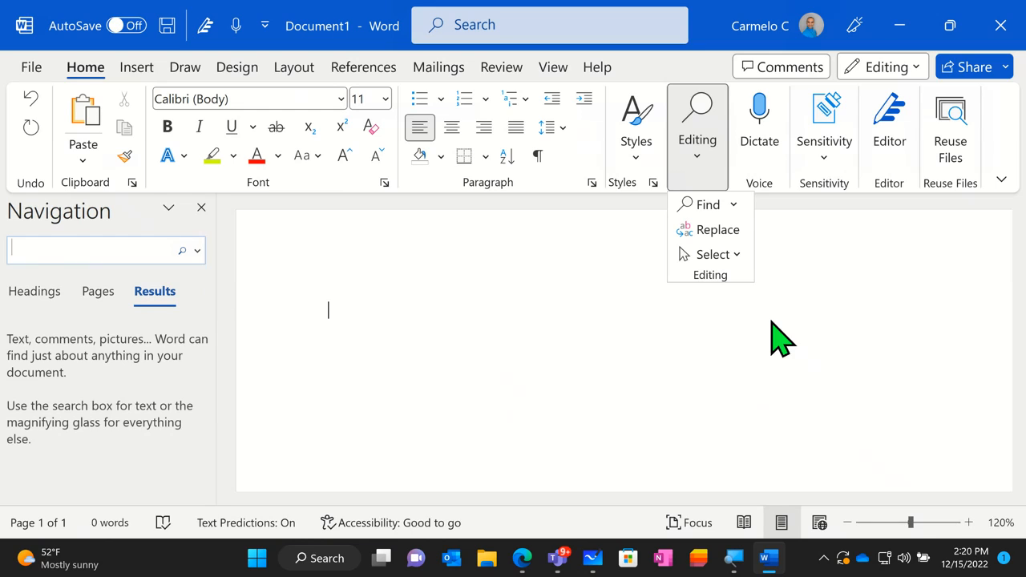
click(651, 339)
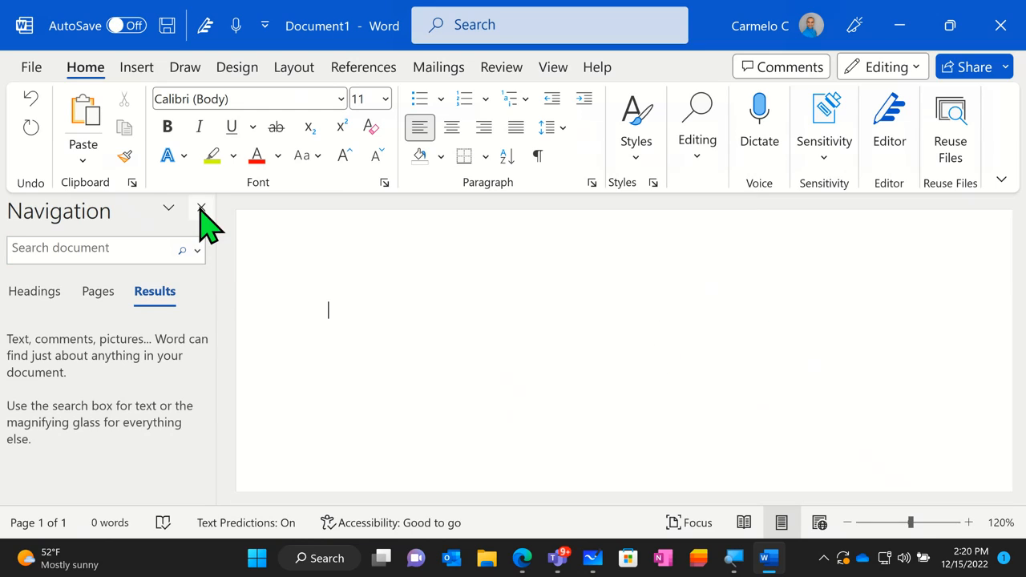
click(201, 208)
- View the available sensitivity labels and close the list without assigning one
click(812, 159)
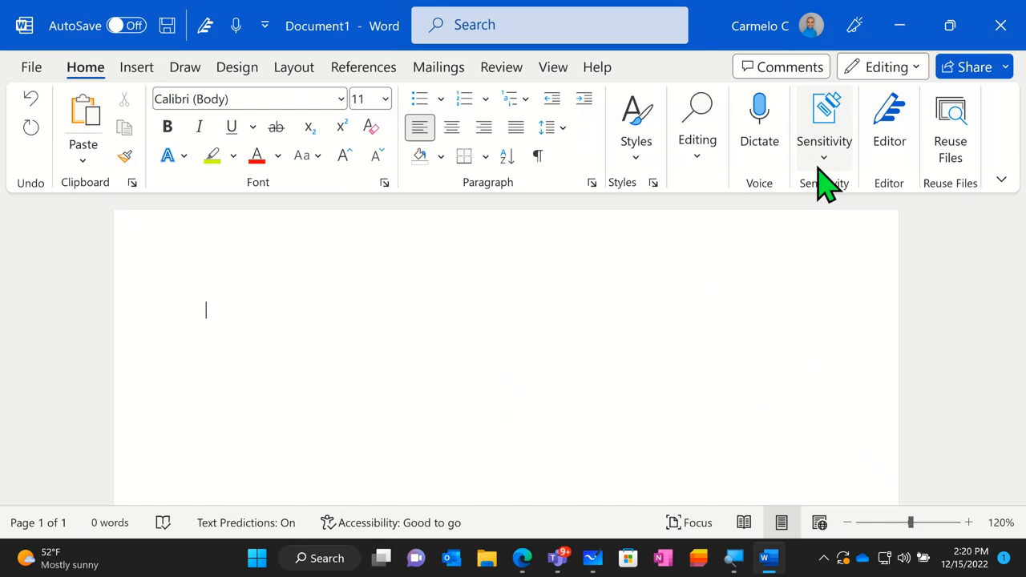
click(816, 165)
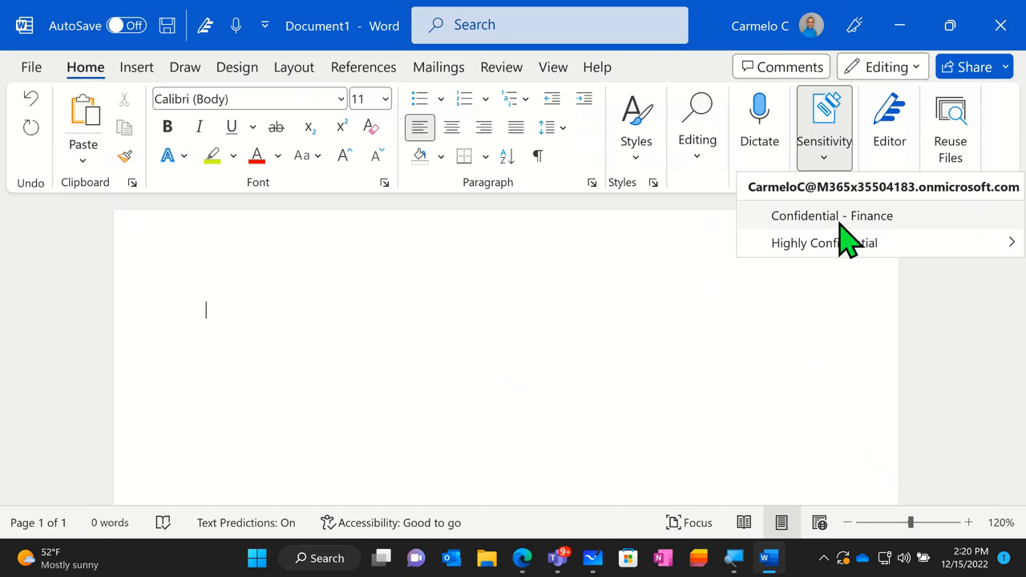
click(846, 298)
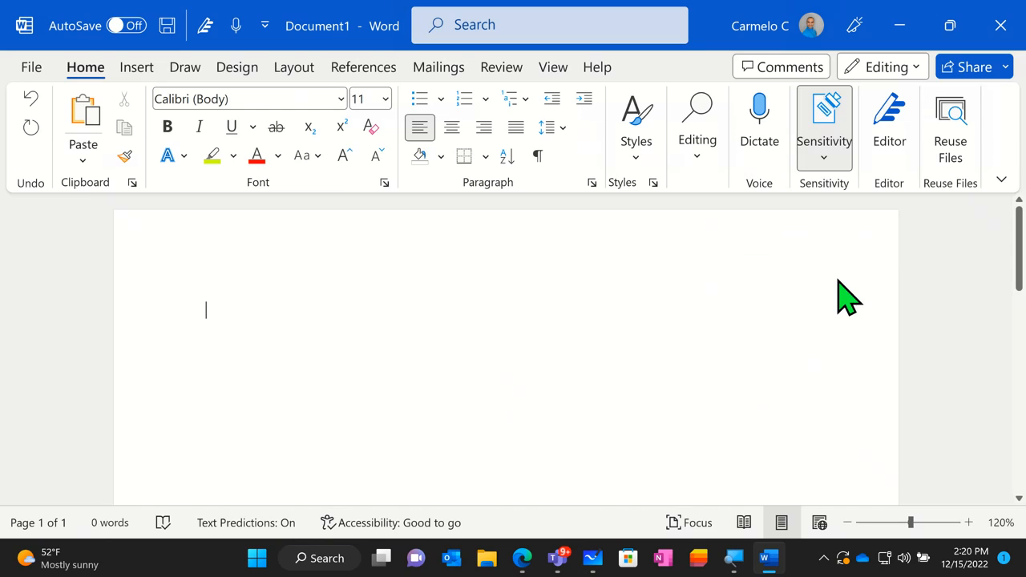
- Open the Editor pane, examine its score, similarity, insights and feedback sections, and close it
click(891, 144)
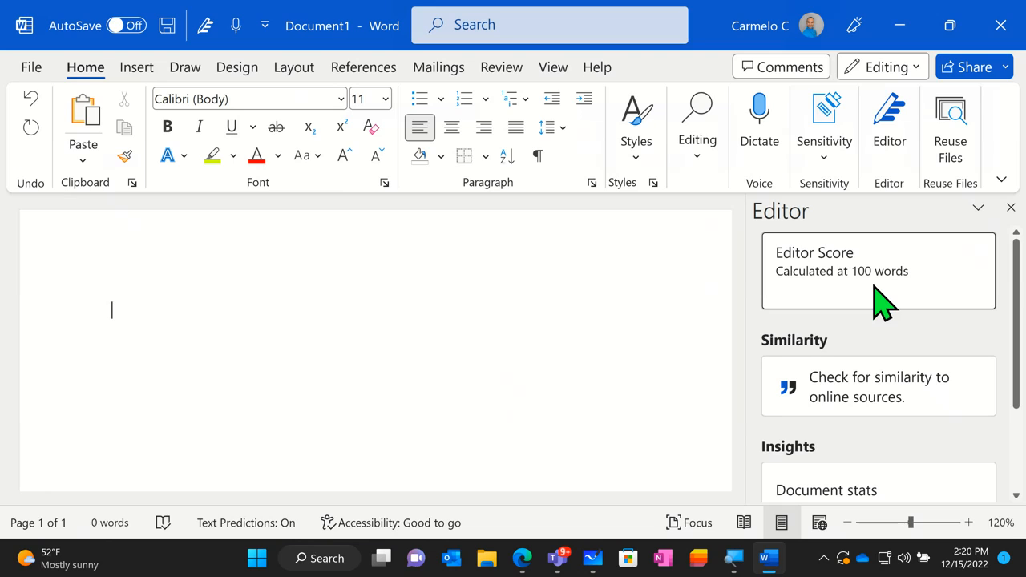
scroll(881, 305, down, 1)
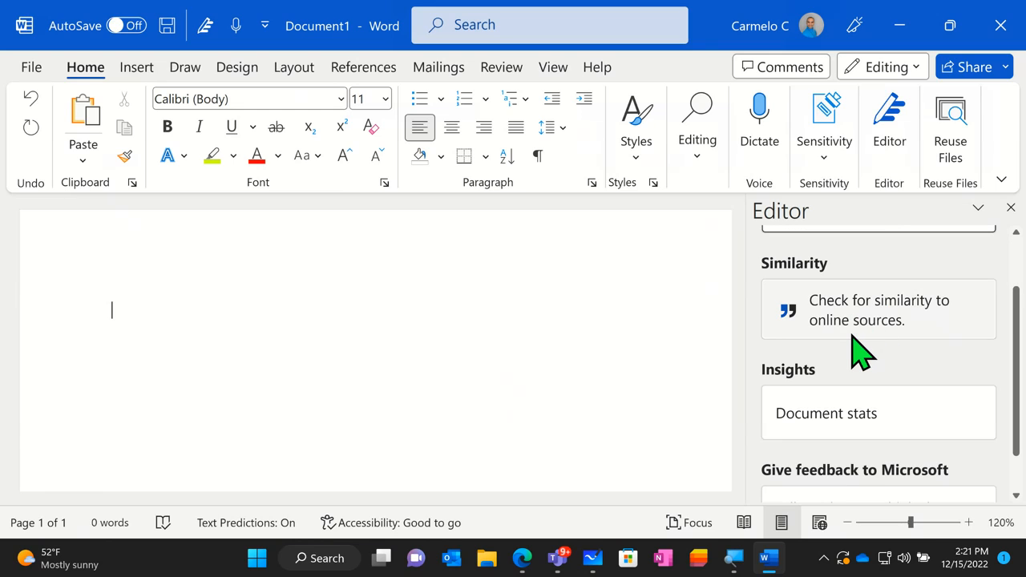
scroll(852, 337, down, 1)
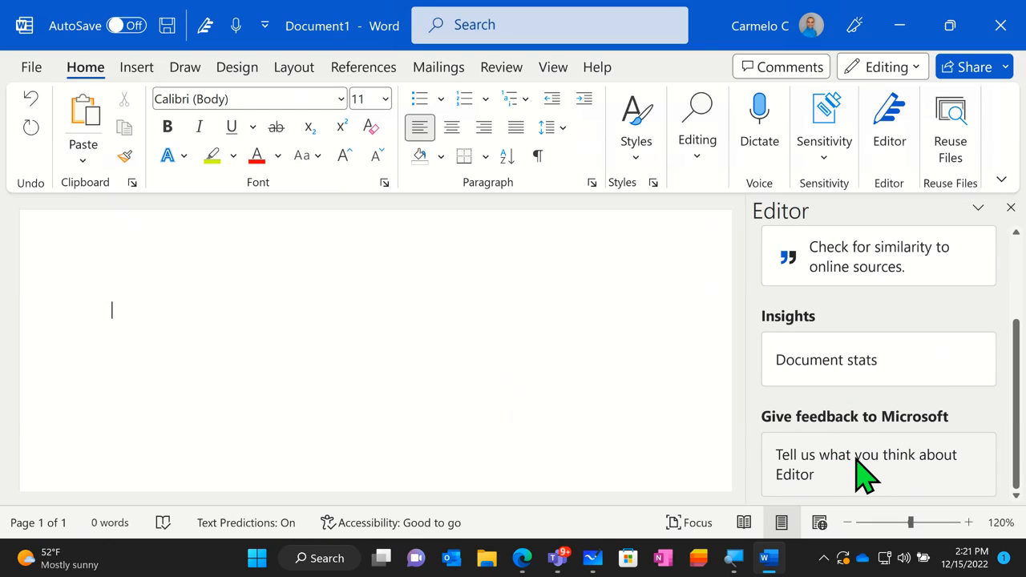
scroll(886, 465, up, 2)
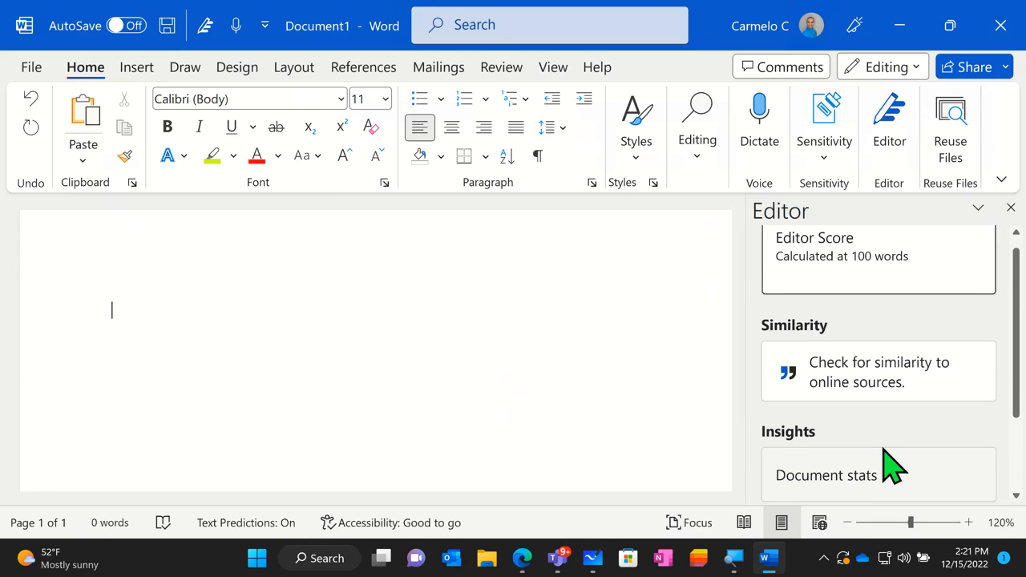
scroll(891, 466, up, 1)
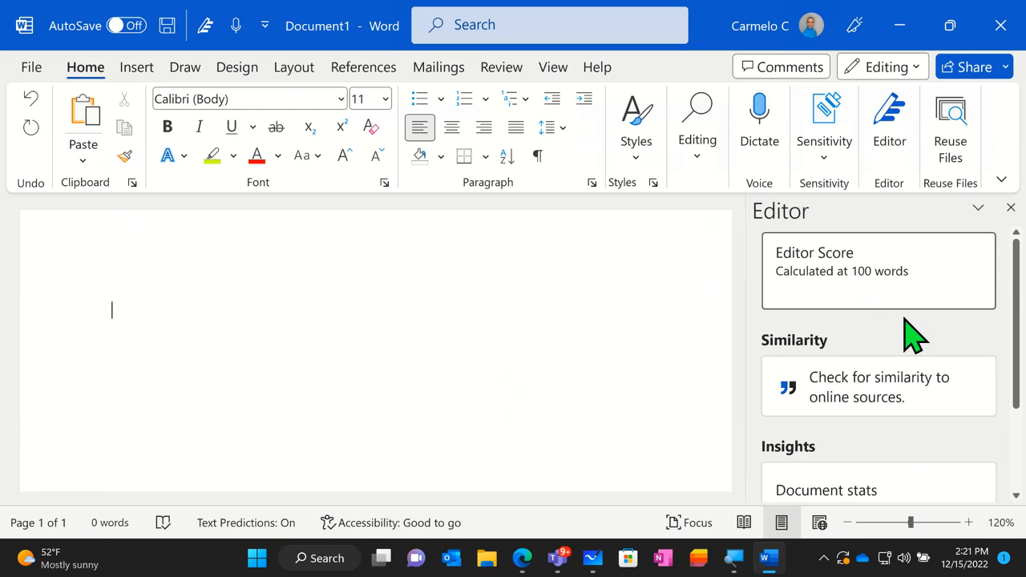
click(1011, 208)
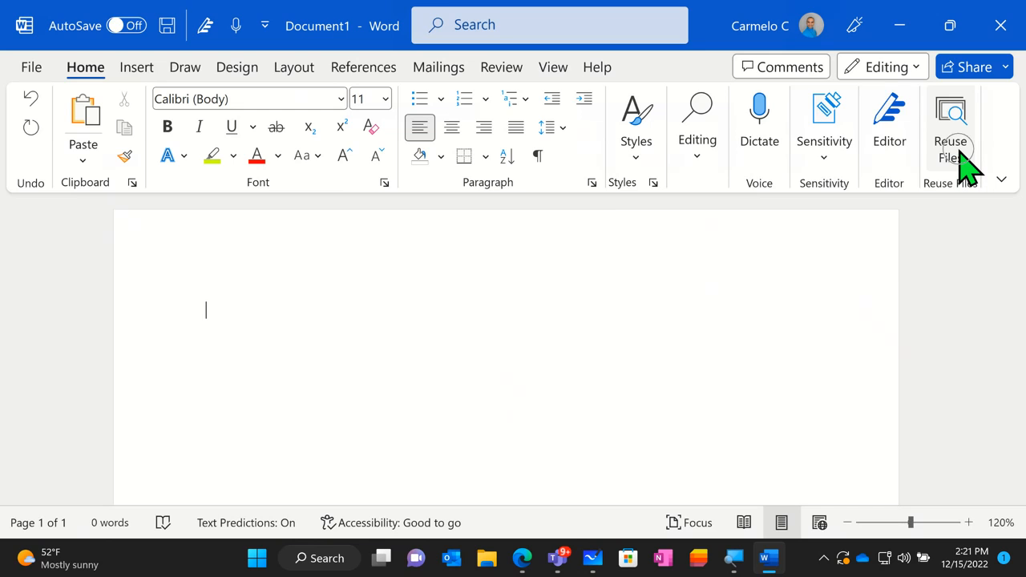
- Open Reuse Files and look through the suggested documents whose content can be reused
click(963, 158)
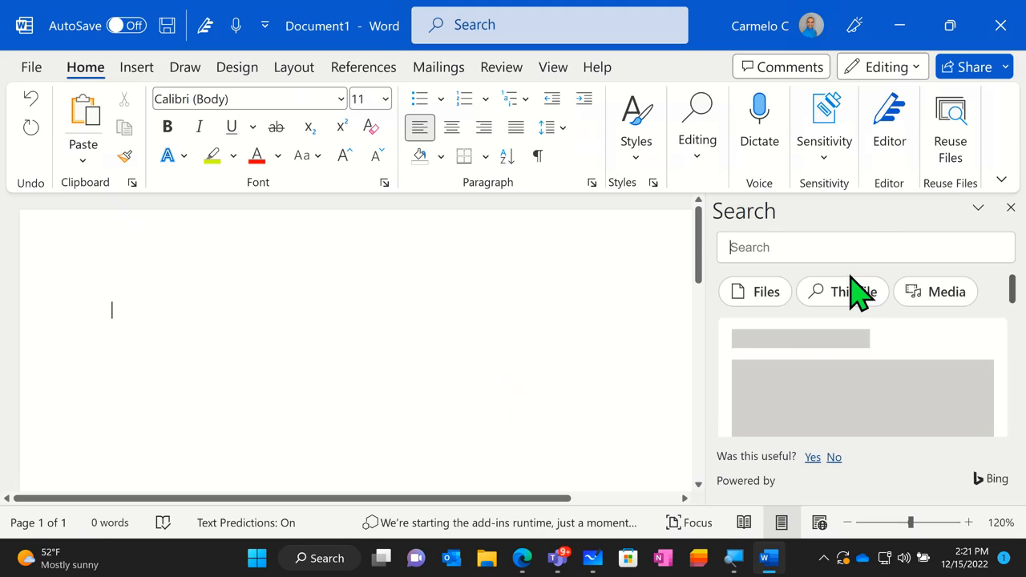
scroll(878, 344, down, 2)
scroll(877, 344, down, 3)
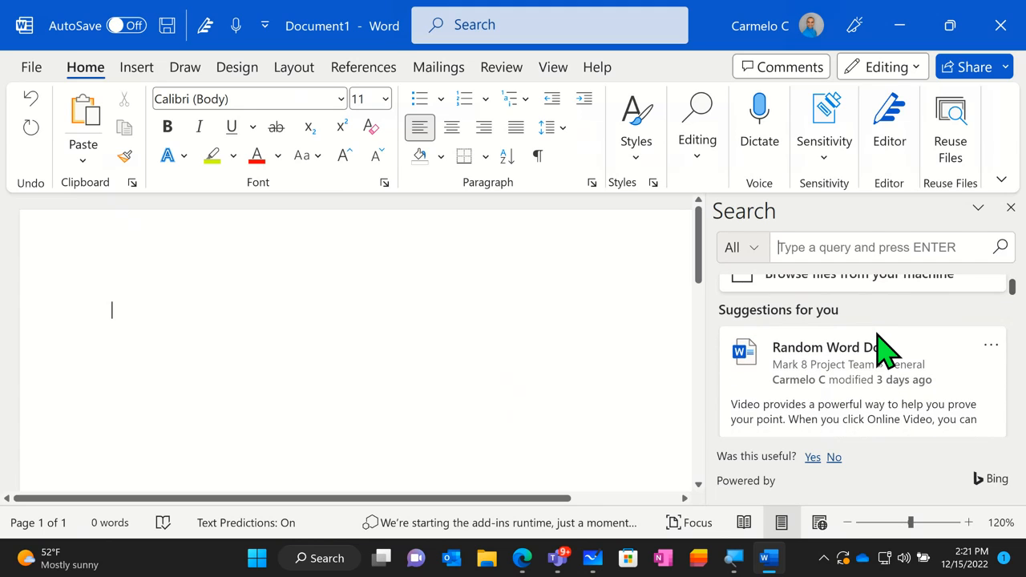
scroll(881, 349, down, 5)
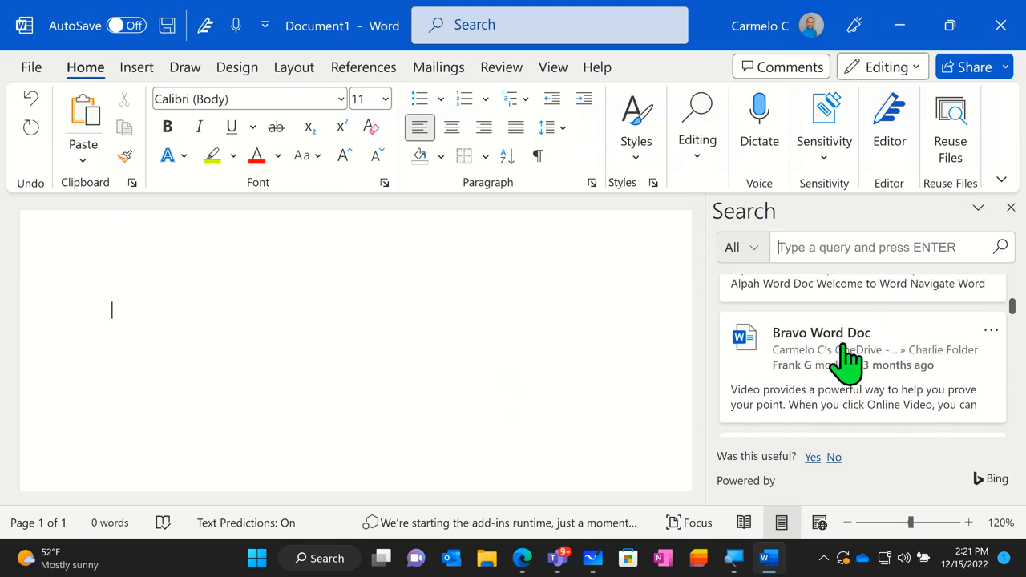
scroll(886, 364, up, 2)
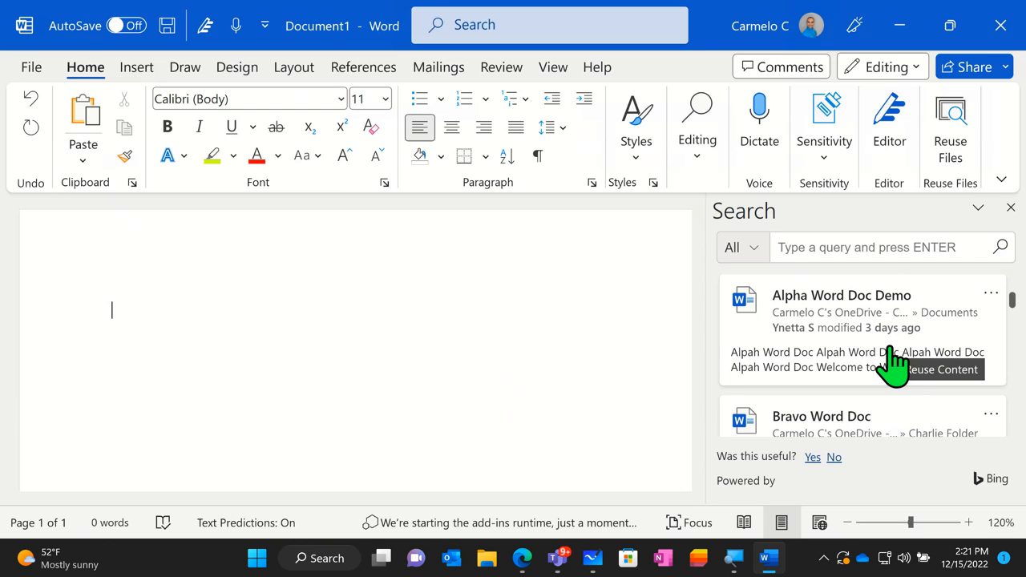
scroll(891, 366, up, 5)
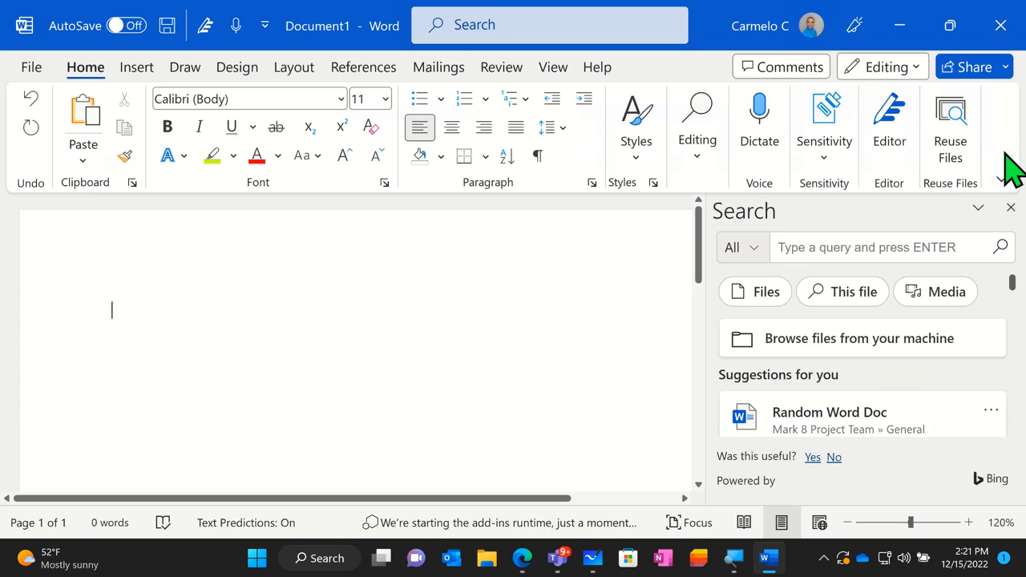
- Set the ribbon display to show tabs only and close the Search pane
click(1003, 177)
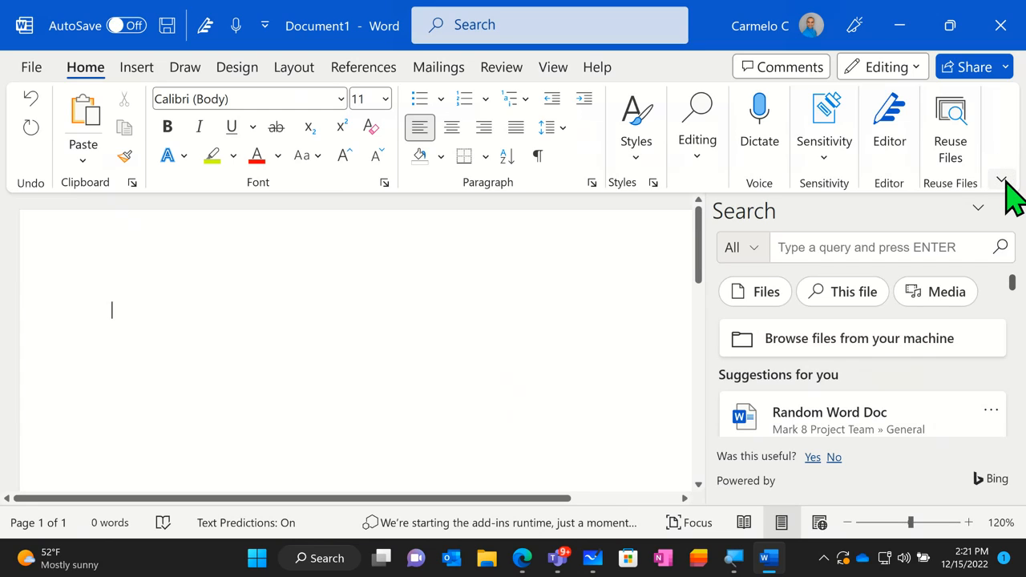
click(1001, 179)
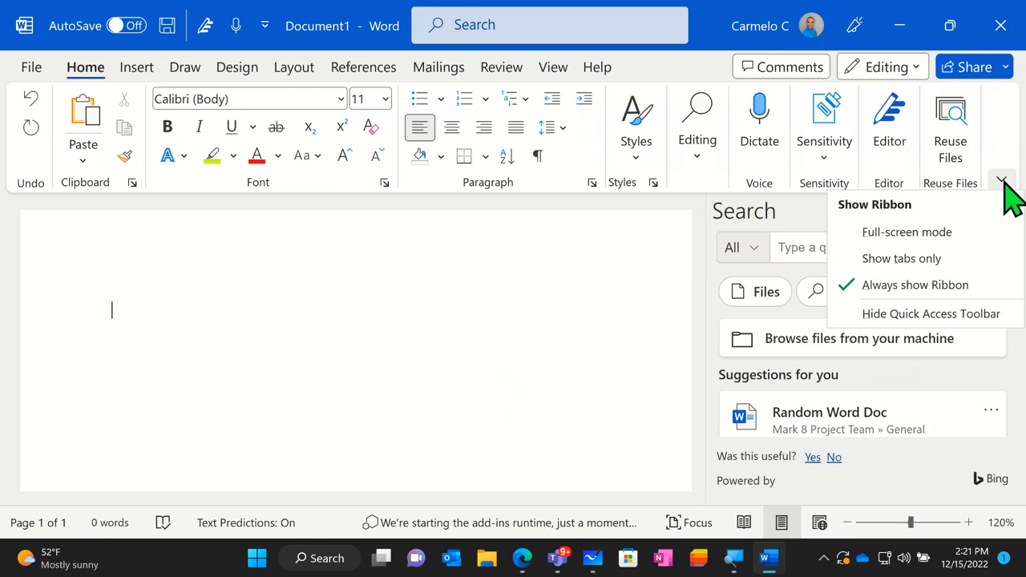
click(894, 268)
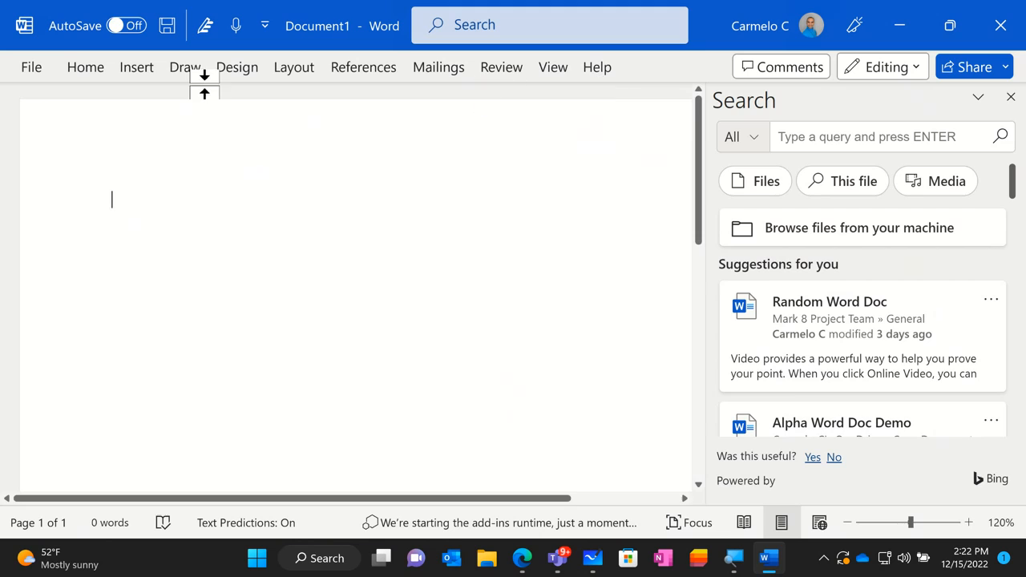
click(1010, 97)
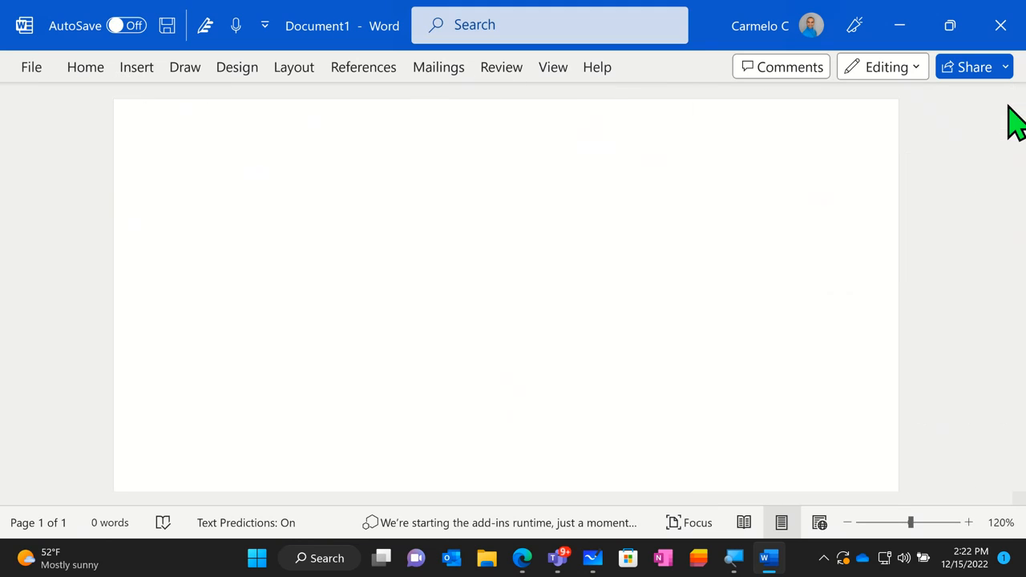
- Temporarily reveal the Home commands and collapse them by returning to the document
click(96, 69)
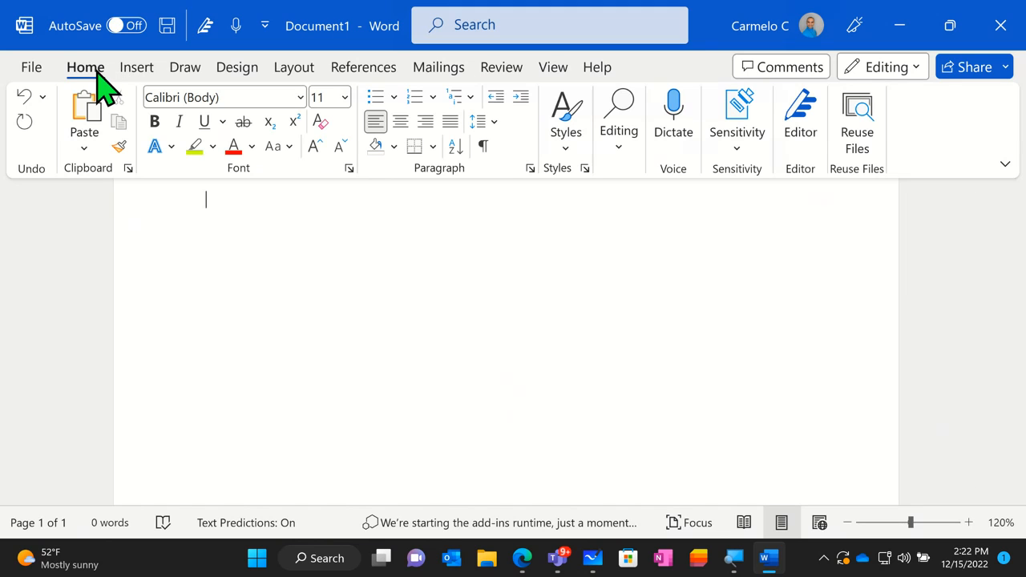
click(217, 355)
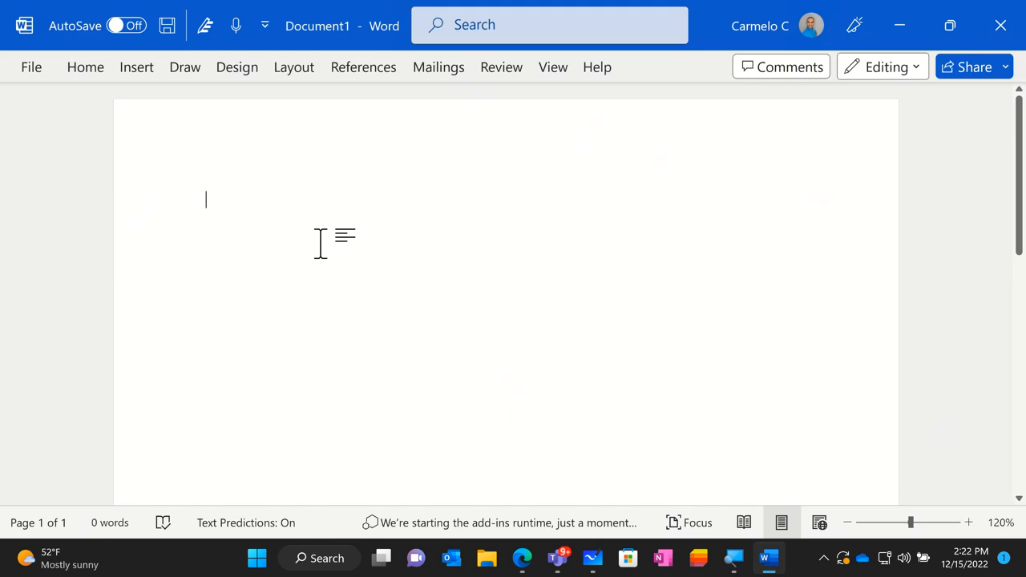
- Reveal the Home commands and set the ribbon to always show
click(99, 69)
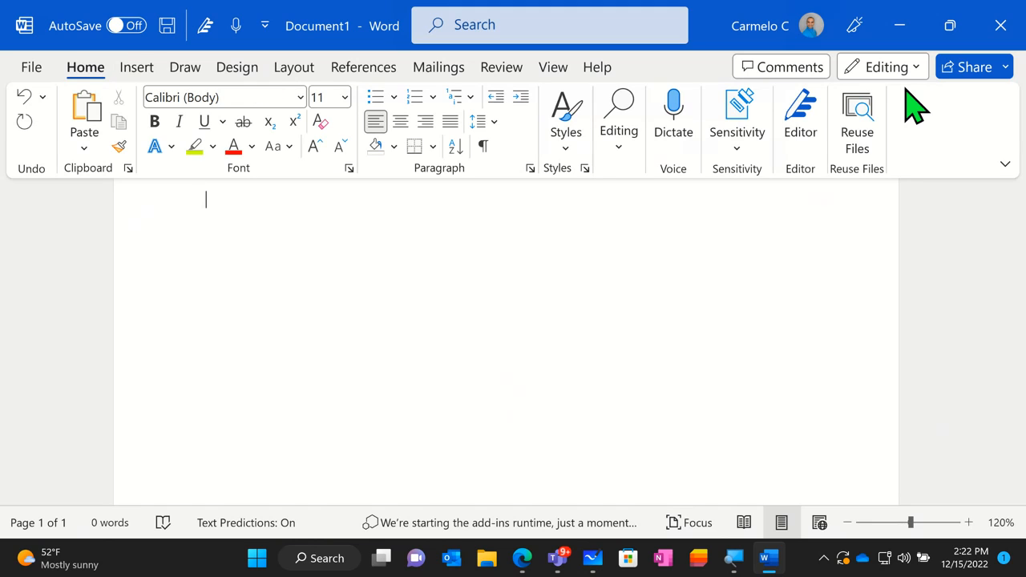
click(1004, 166)
click(890, 269)
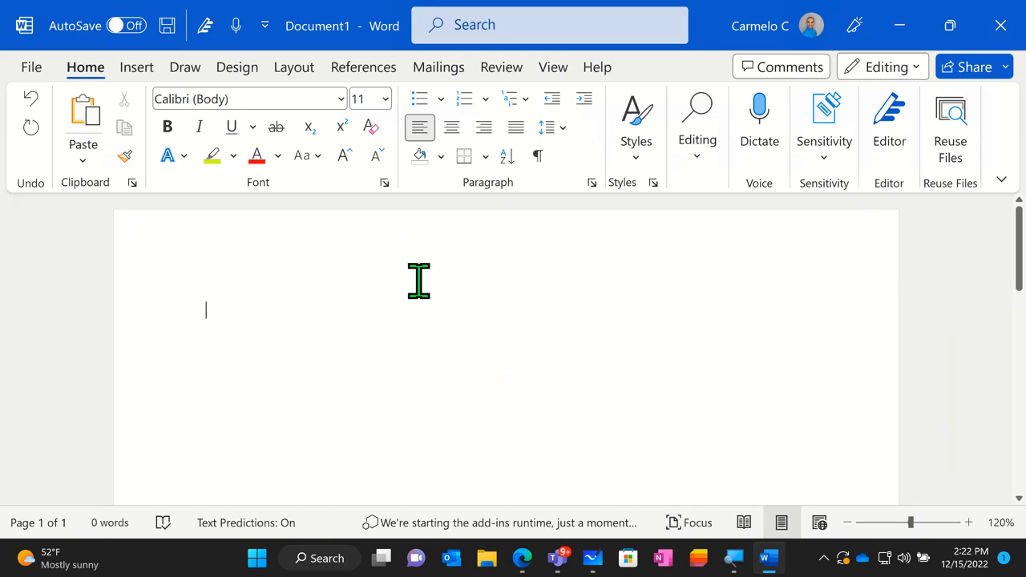
- Examine the option to hide the Quick Access Toolbar and the list of commands for customizing it
click(1001, 179)
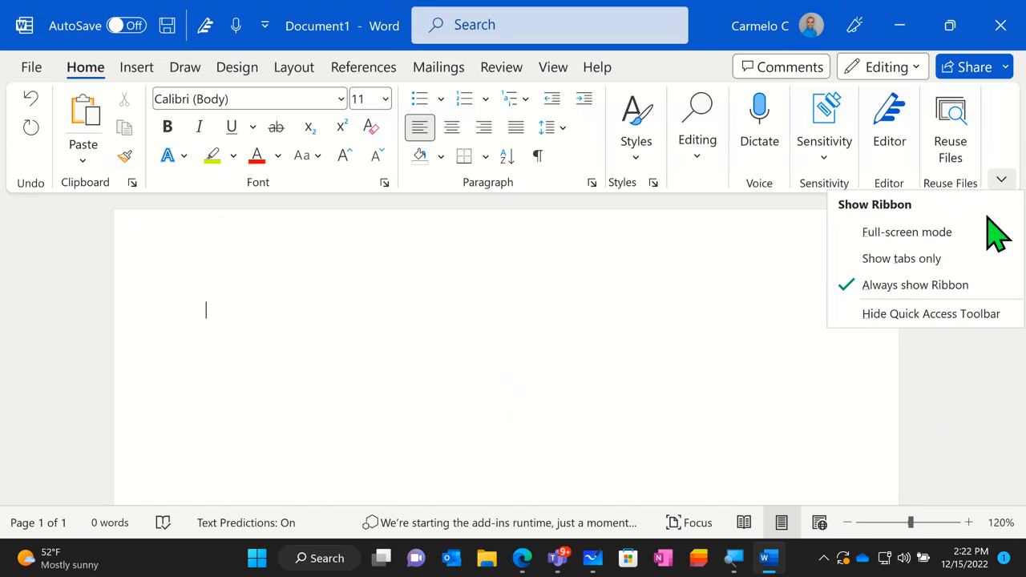
click(920, 328)
click(265, 26)
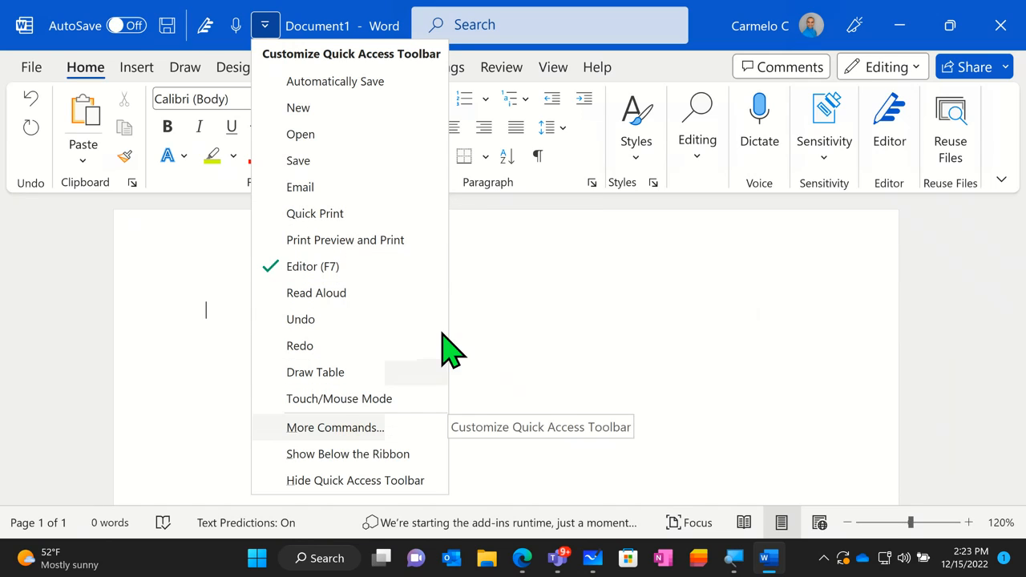
click(550, 245)
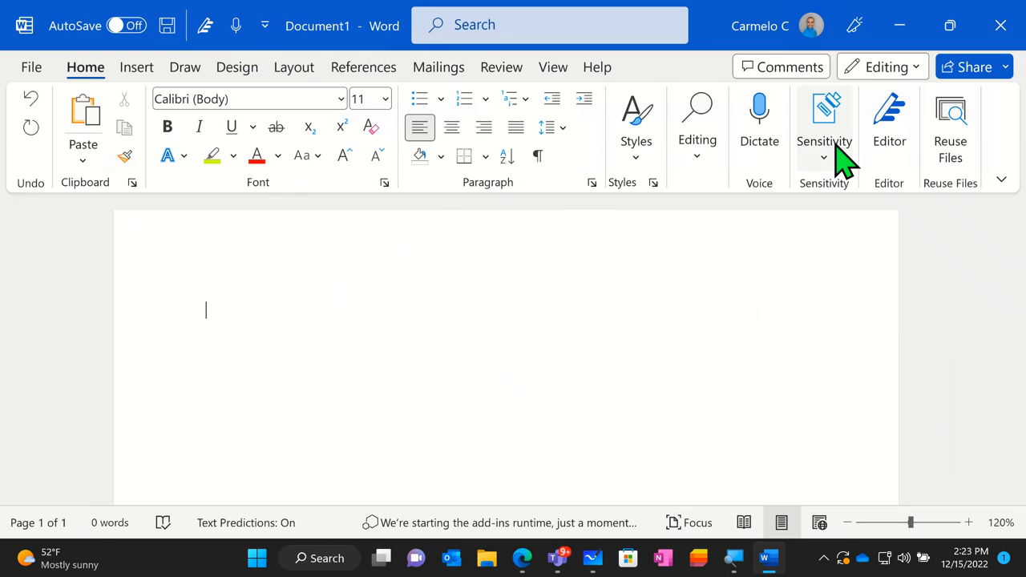
- Add the Bold command to the Quick Access Toolbar and check its availability alongside the Insert and View commands
right_click(170, 130)
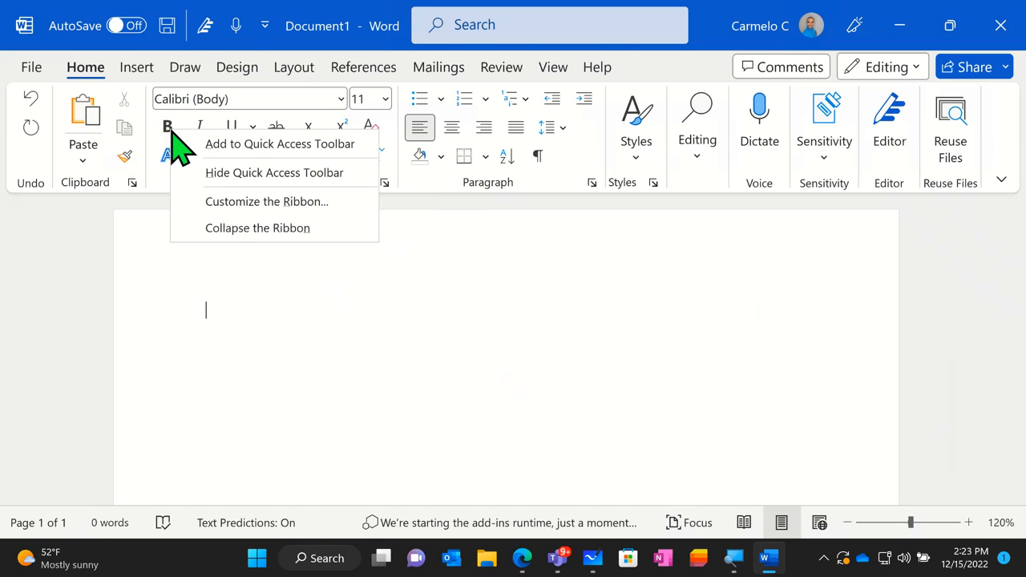
click(249, 148)
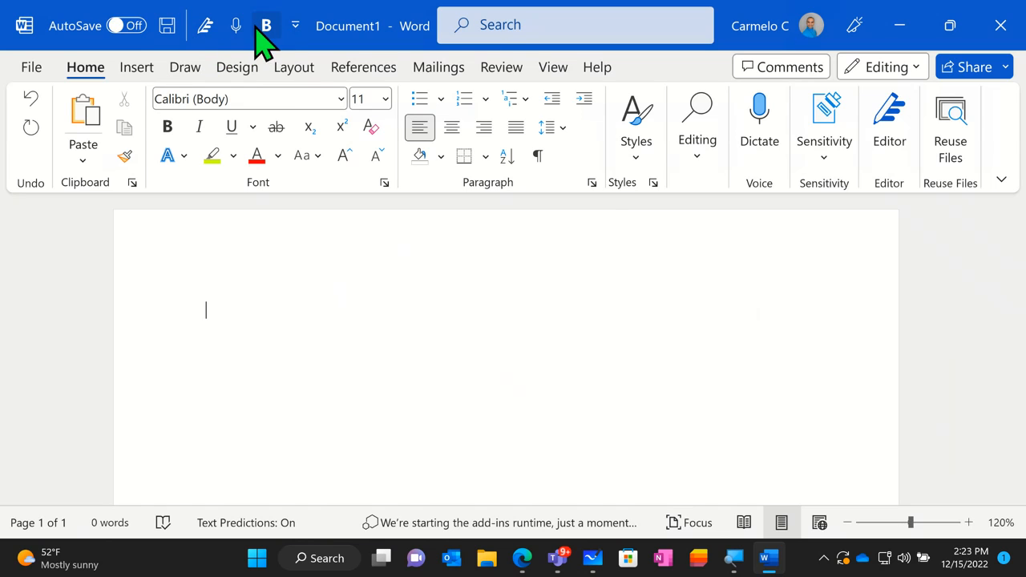
click(138, 69)
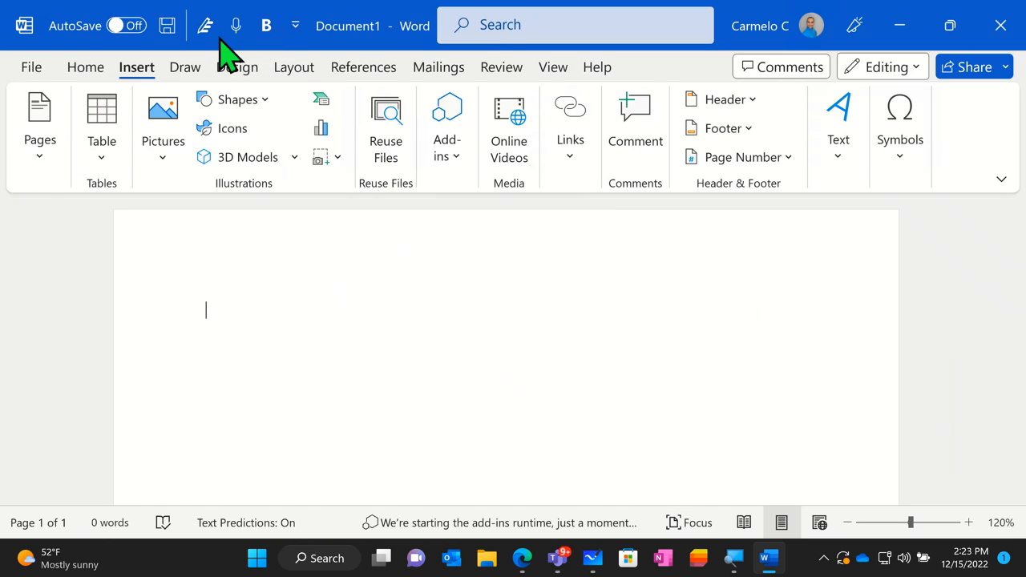
click(554, 70)
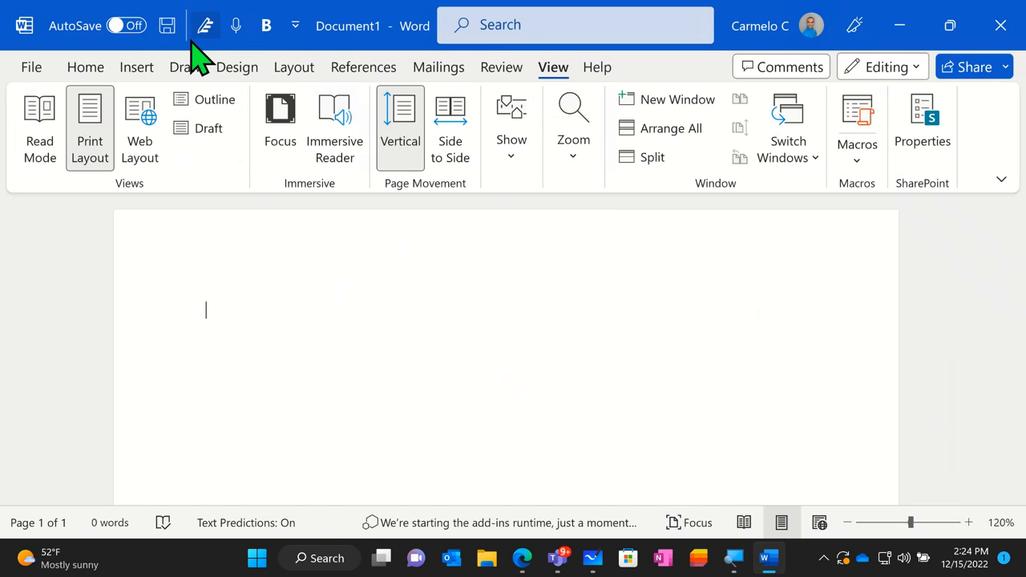
- Start dictation from the Quick Access Toolbar and close the dictation controls
right_click(275, 35)
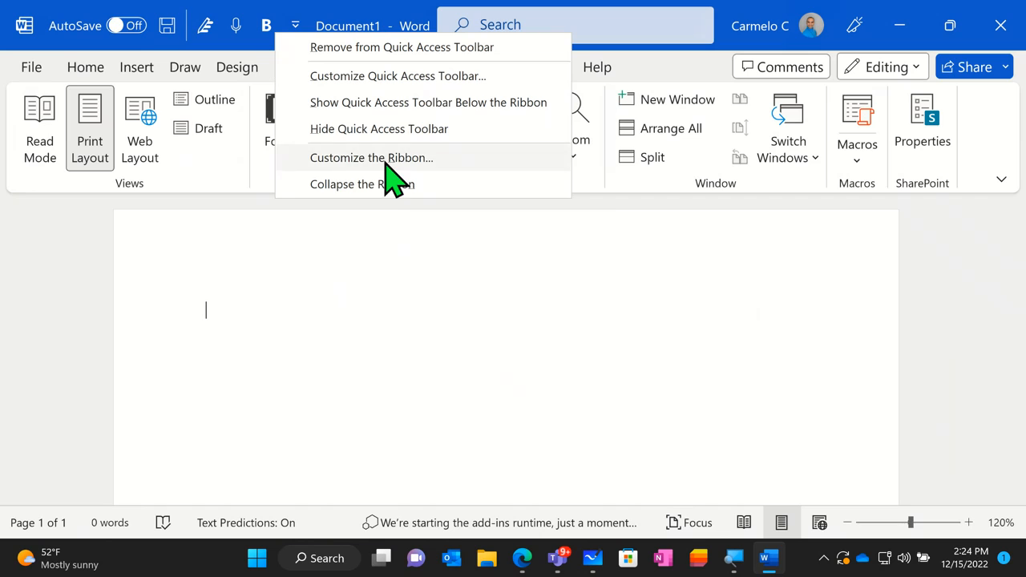
click(236, 28)
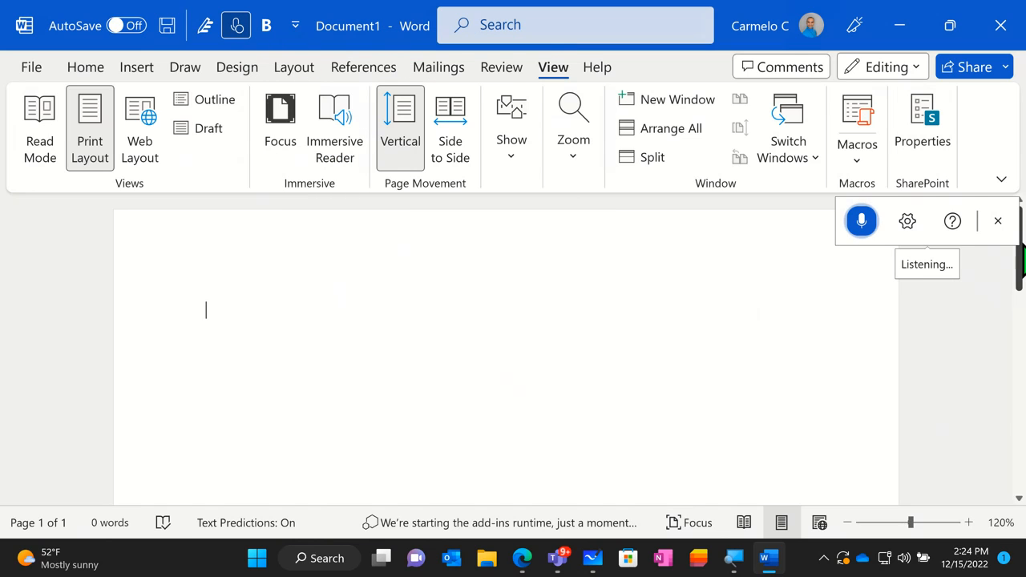
click(998, 221)
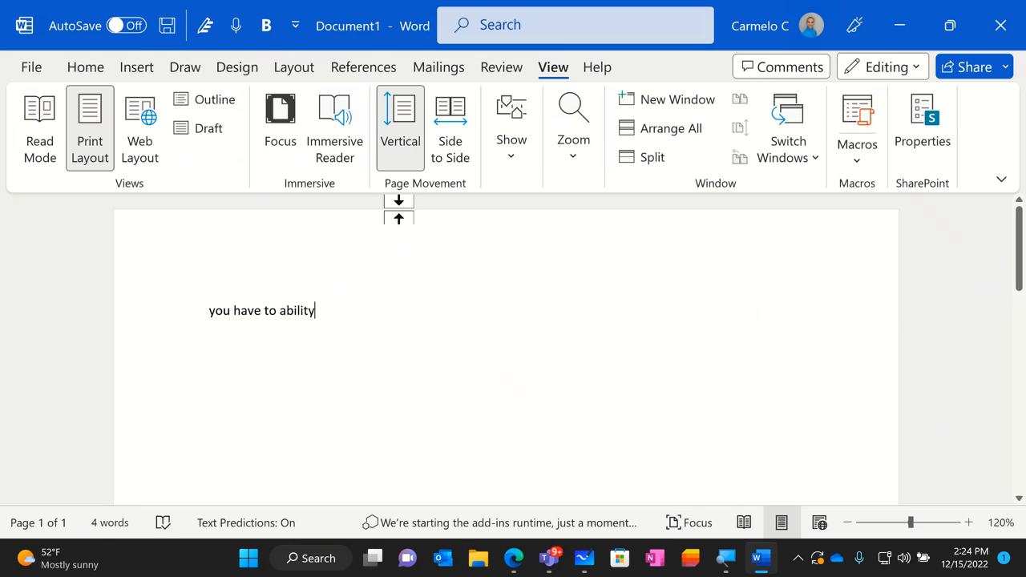
- Show the Quick Access Toolbar below the ribbon
right_click(265, 45)
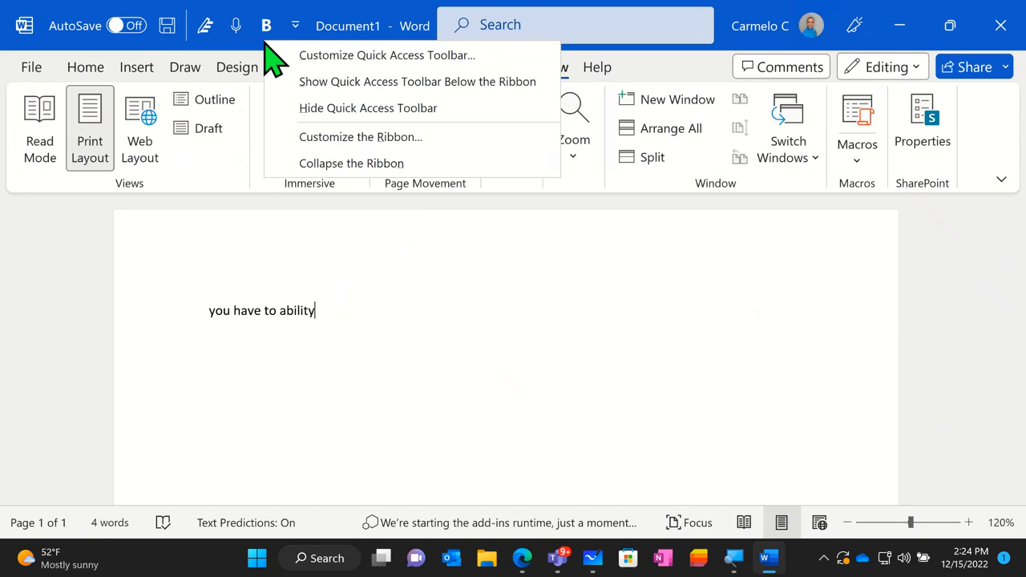
click(366, 81)
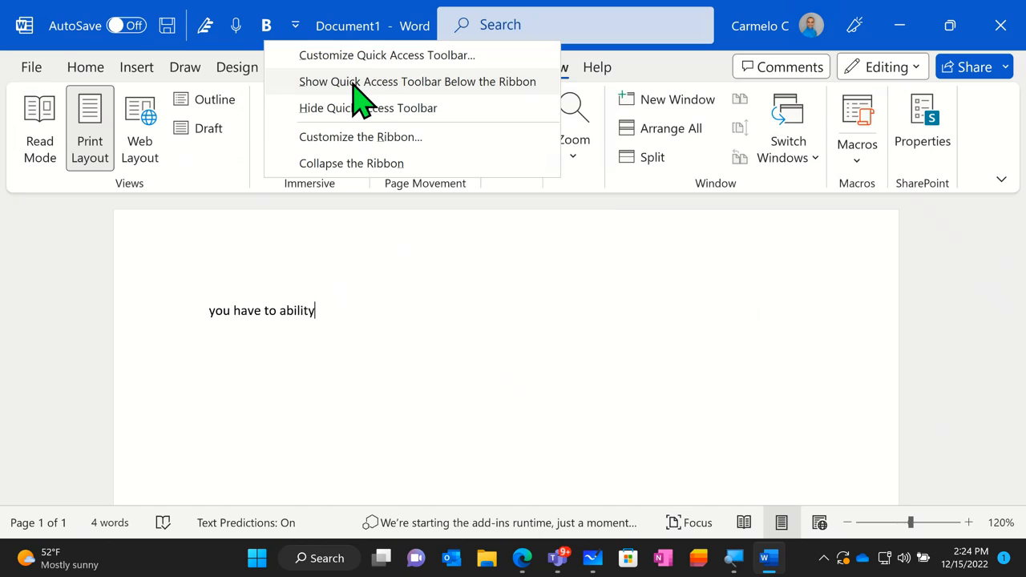
click(440, 83)
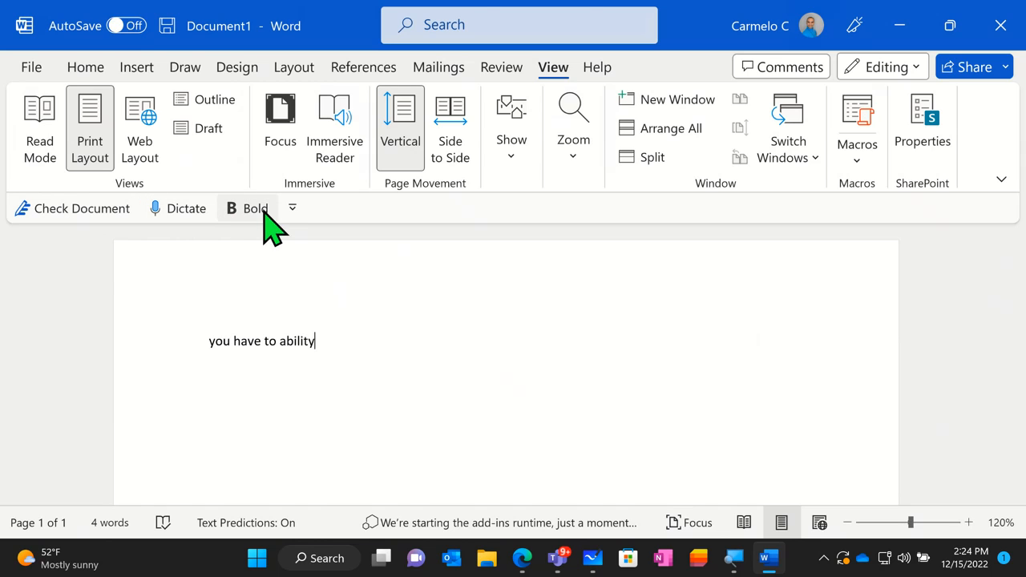
- Replace the dictated text with sample paragraphs generated by =rand(4,4) and look through them
triple_click(359, 322)
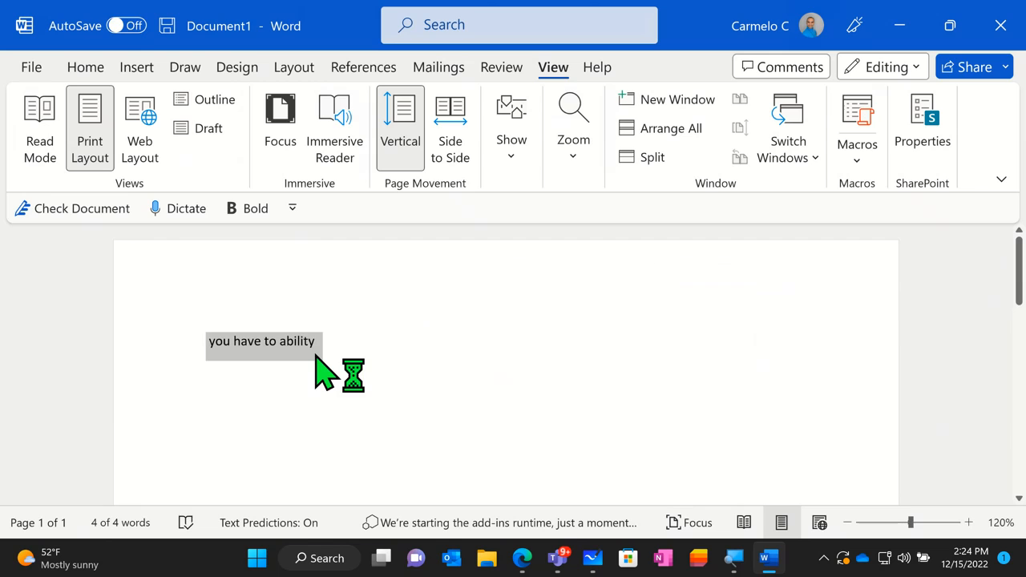
key(BackSpace)
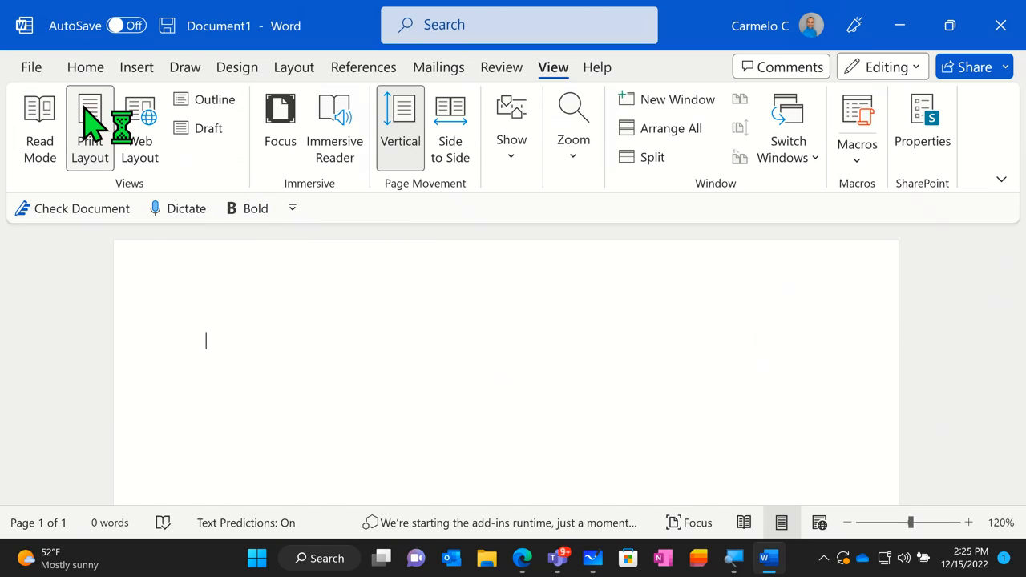
click(93, 68)
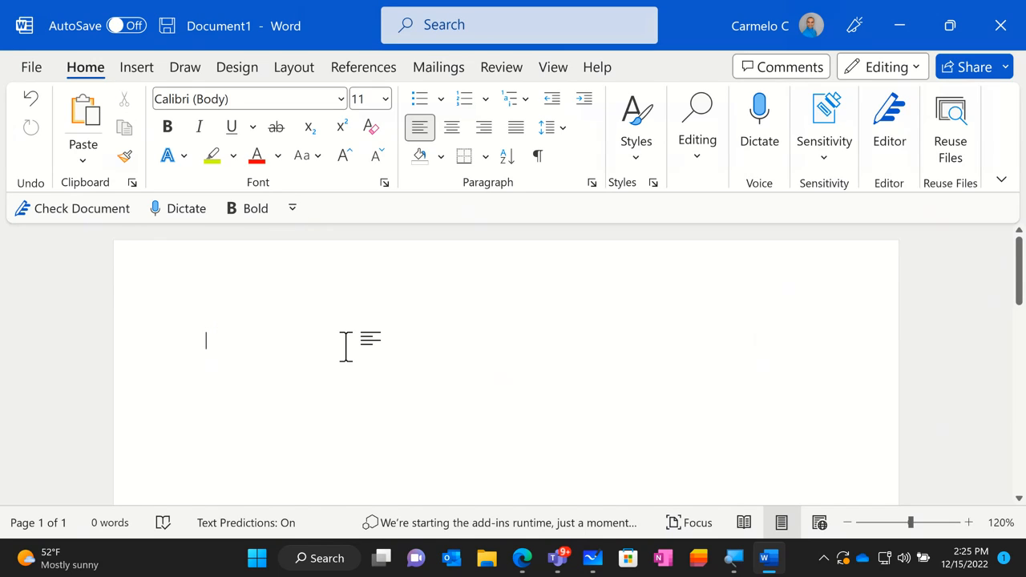
text(=)
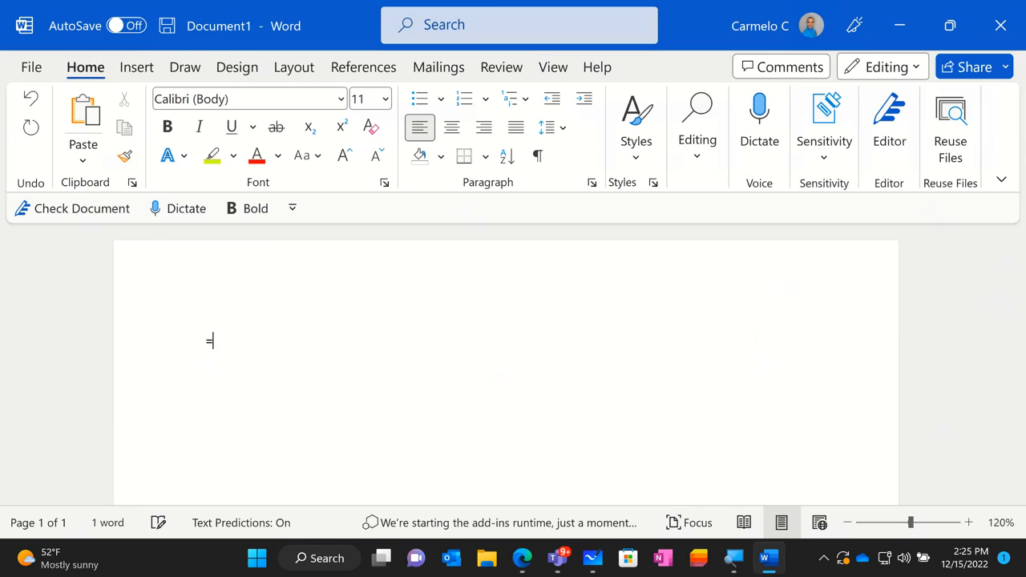
text(rand()
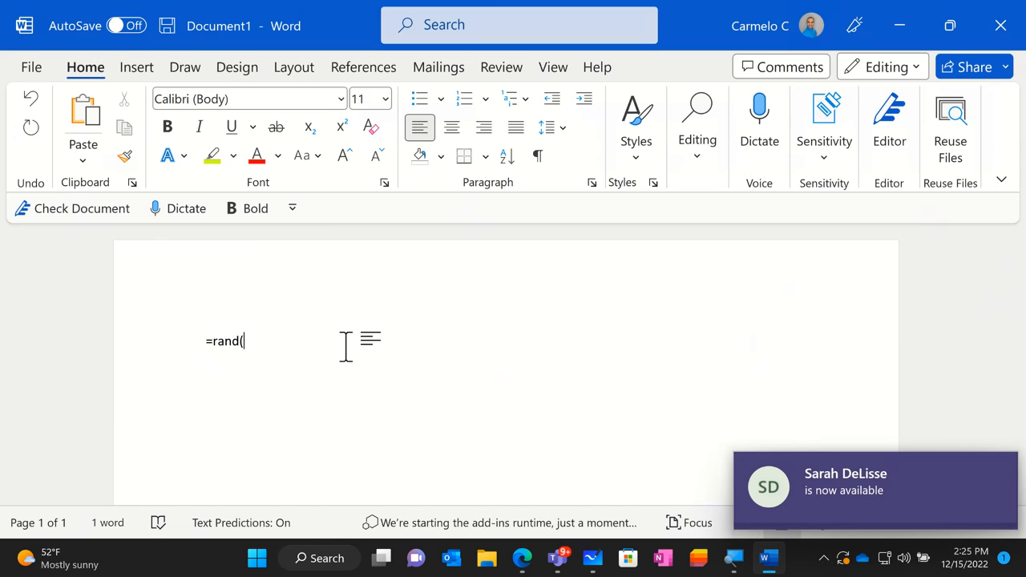
text(4,4))
key(Return)
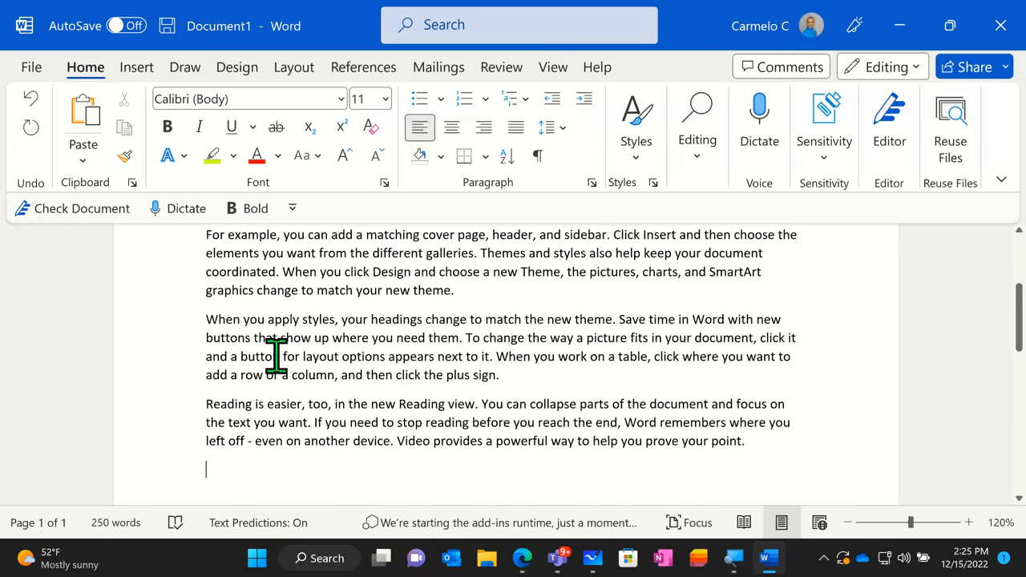
scroll(384, 385, up, 5)
scroll(393, 390, down, 6)
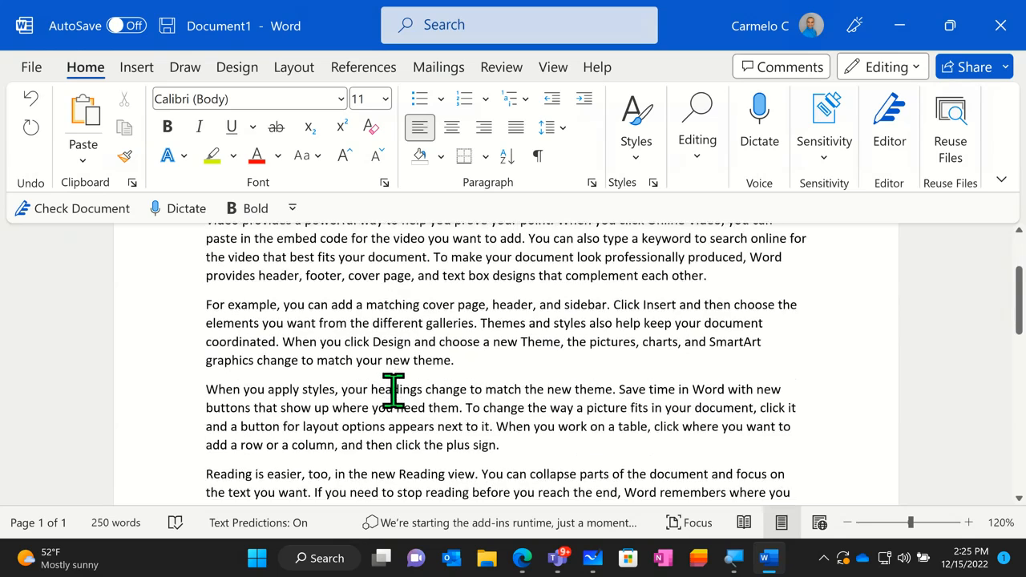
scroll(403, 386, down, 1)
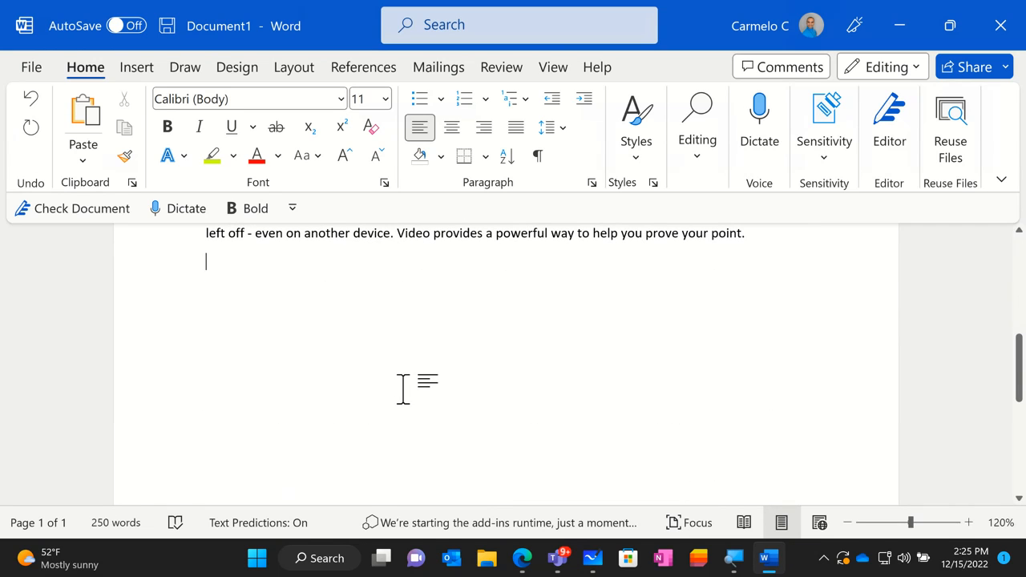
scroll(402, 390, up, 6)
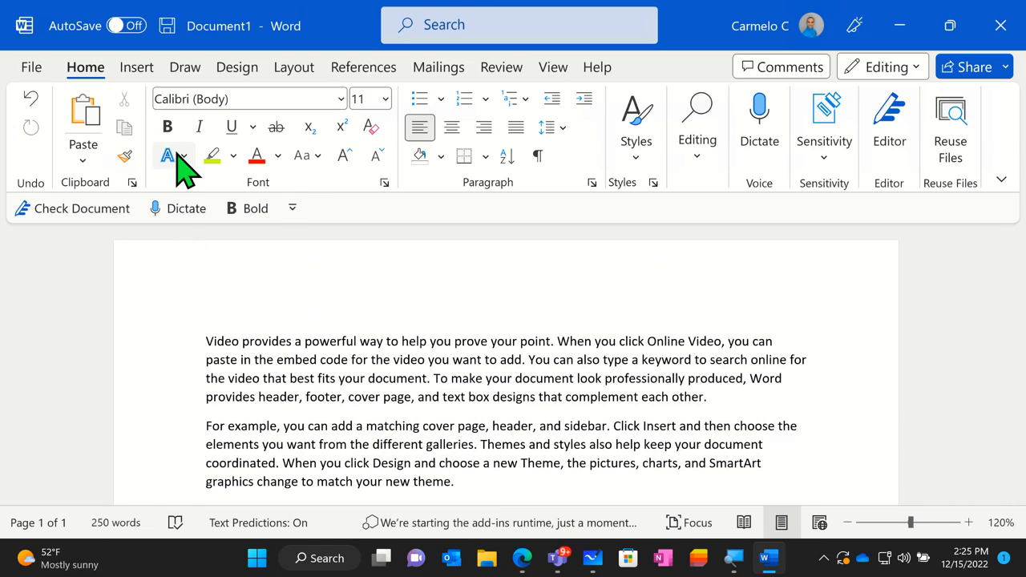
- Turn on AutoSave for the document and choose OneDrive - Contoso as the upload location
click(170, 29)
key(ctrl)
key(ctrl)
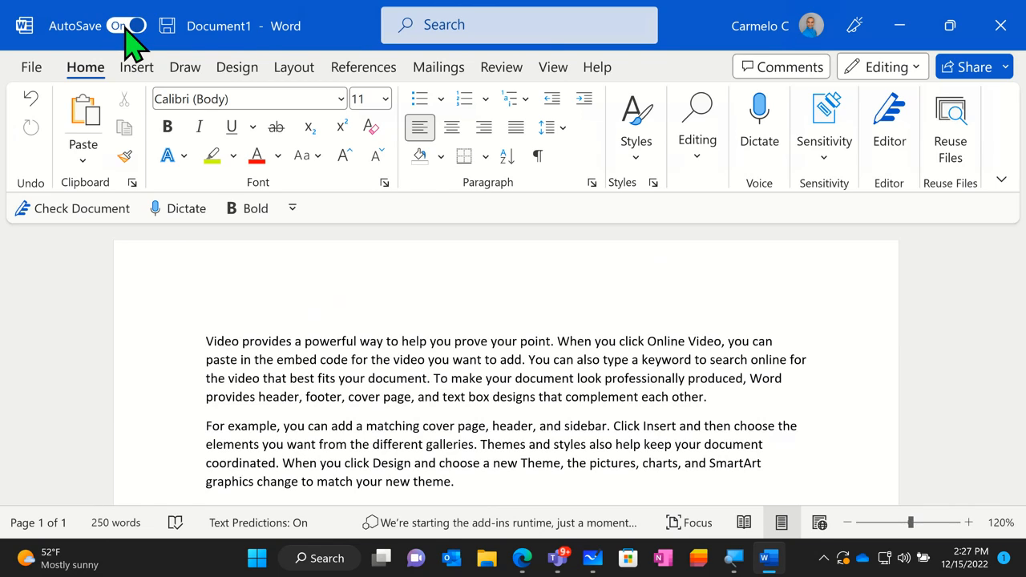
click(125, 29)
key(ctrl)
key(ctrl)
key(ctrl)
key(ctrl)
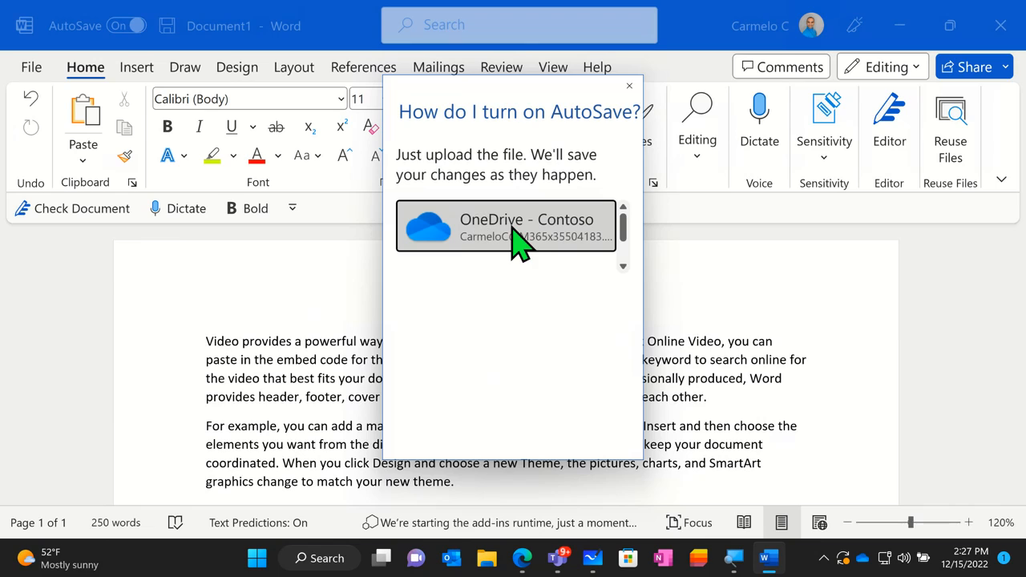
click(542, 233)
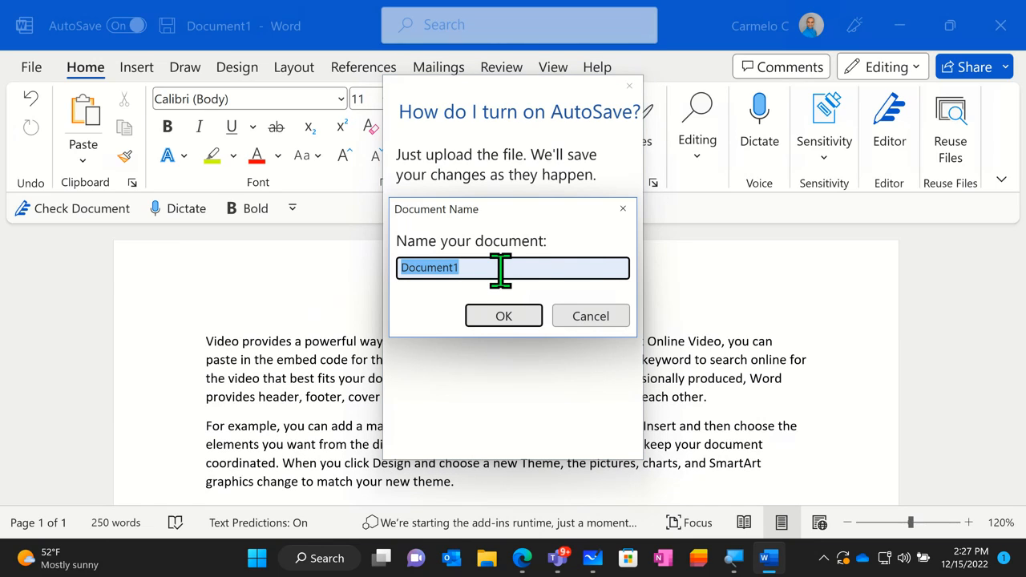
- Name the document Zulu Demo Doc and confirm the upload
key(BackSpace)
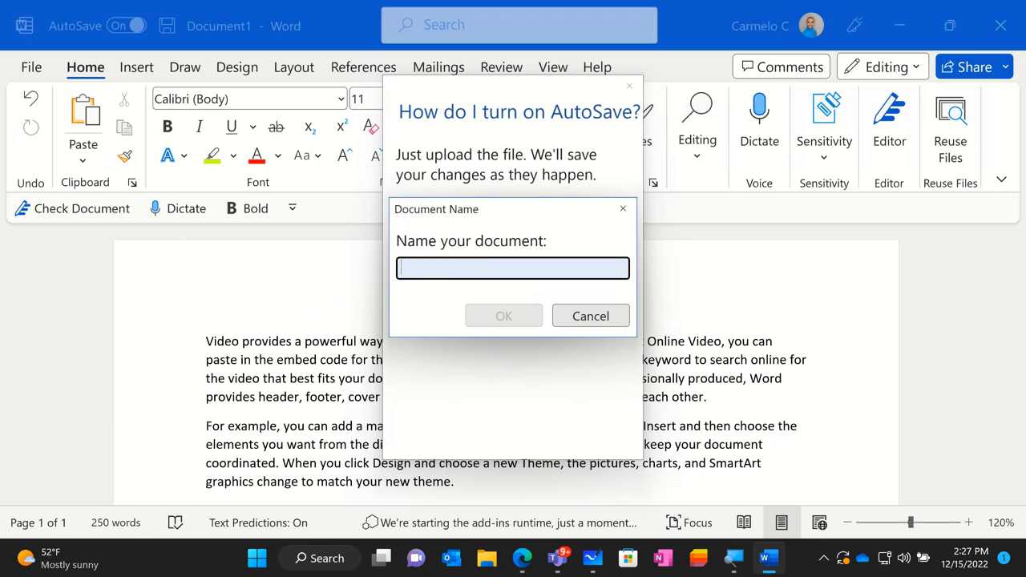
text(Zul)
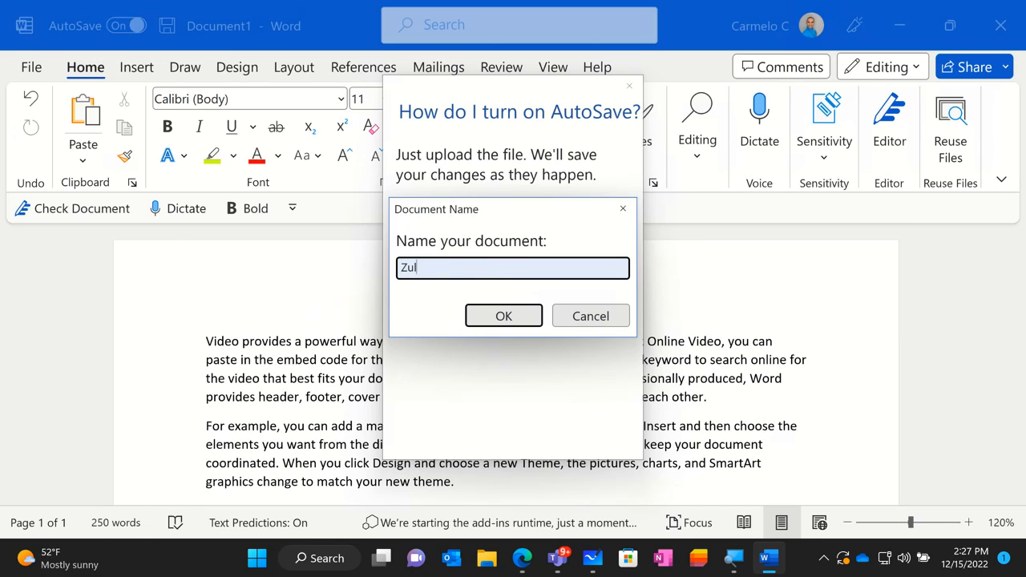
text(u Demo Doc)
key(BackSpace)
key(BackSpace)
text(oc)
click(517, 316)
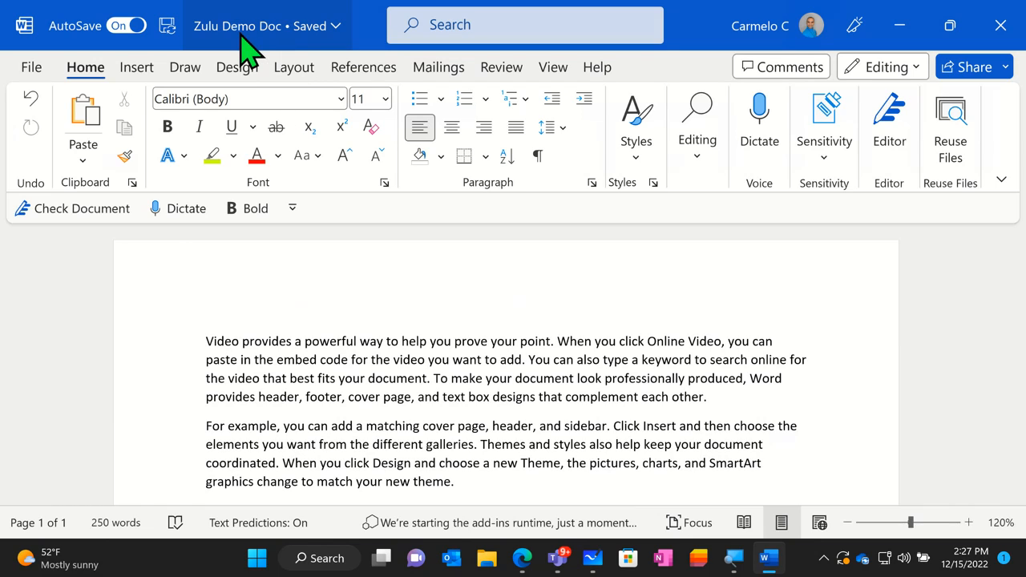
- Examine the saved document's file name, location and version history options, and close them
click(336, 32)
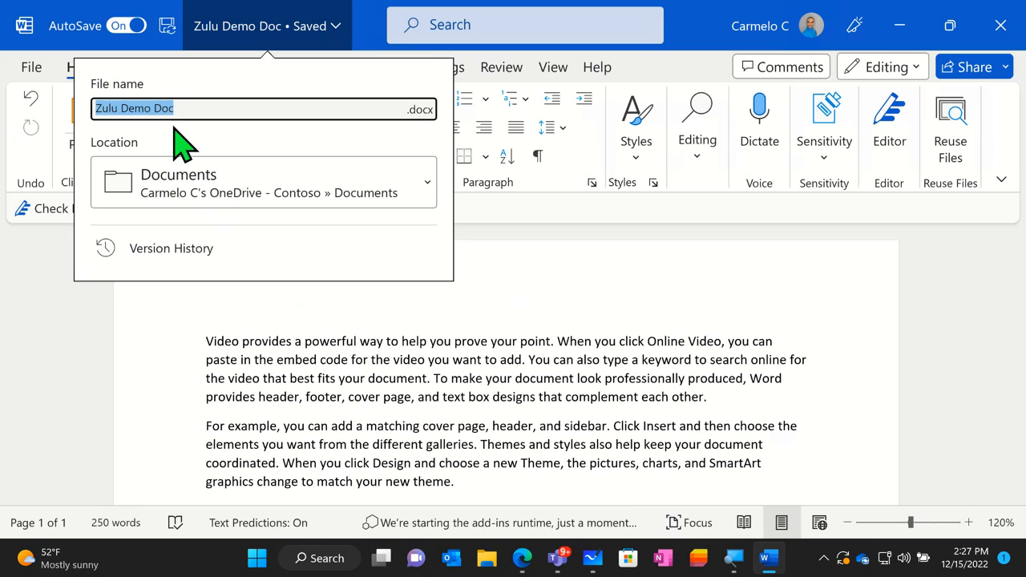
key(ctrl)
key(ctrl)
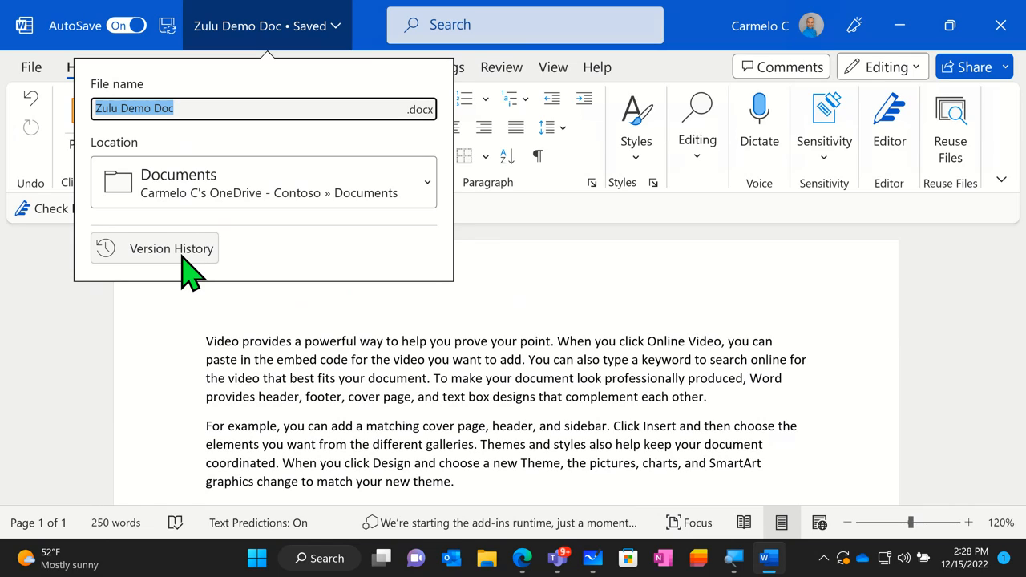
click(192, 320)
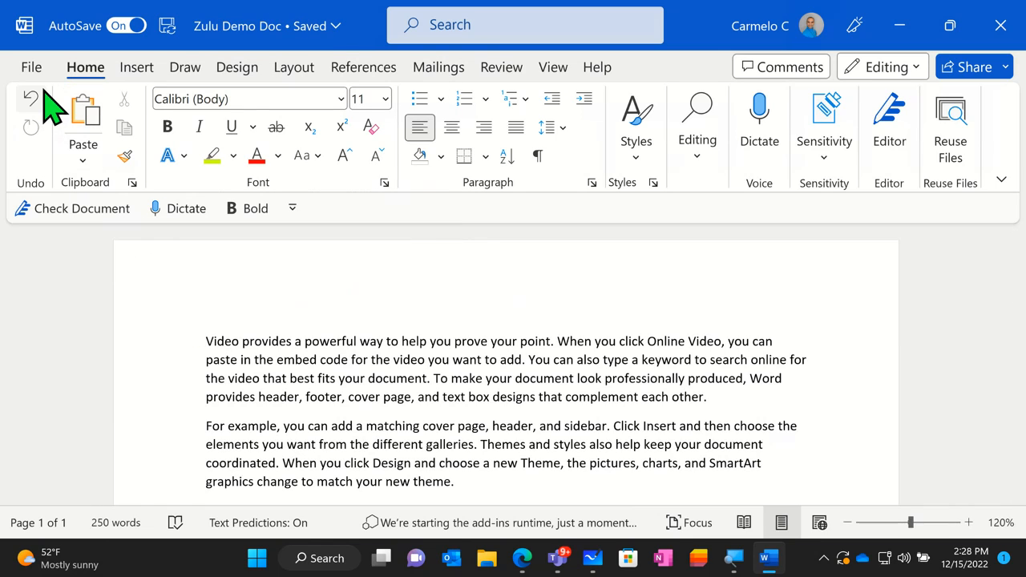
- Open the document's Info page to view its protection, inspection, version history and property details
click(38, 65)
key(ctrl)
key(ctrl)
click(33, 72)
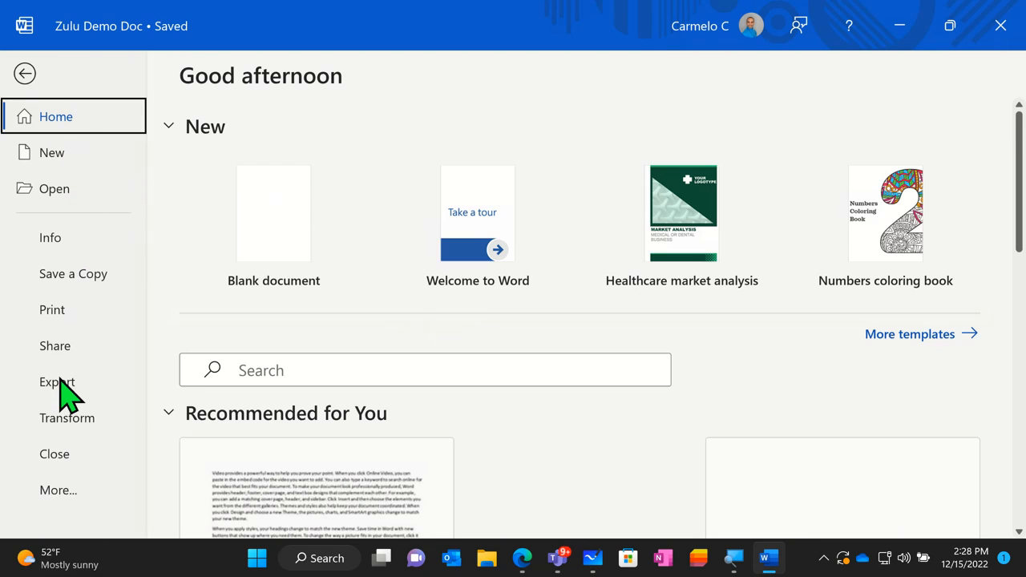
click(54, 241)
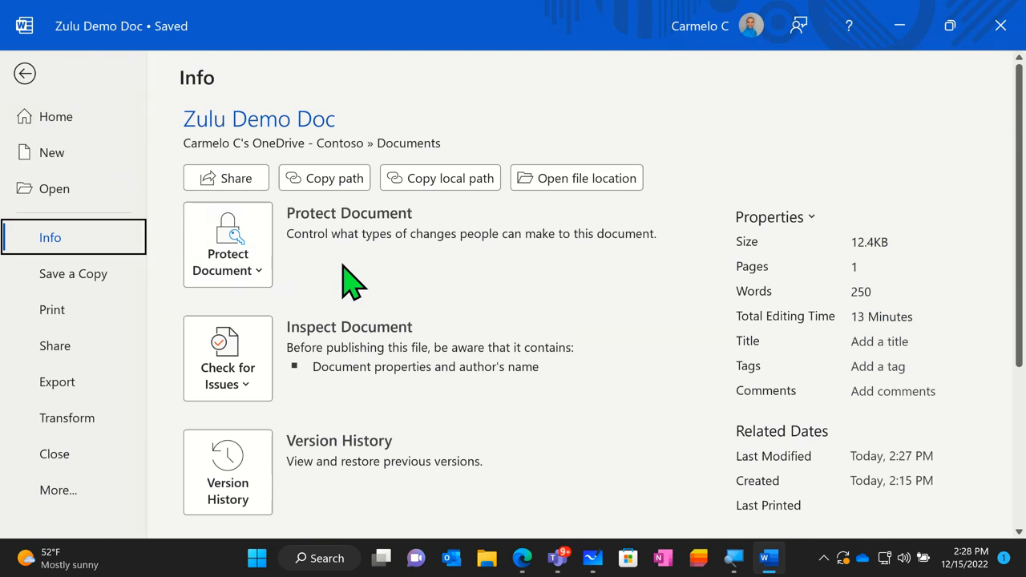
- Examine the Inspect Document, Version History and Manage Document sections of the document's Info page
scroll(346, 287, down, 2)
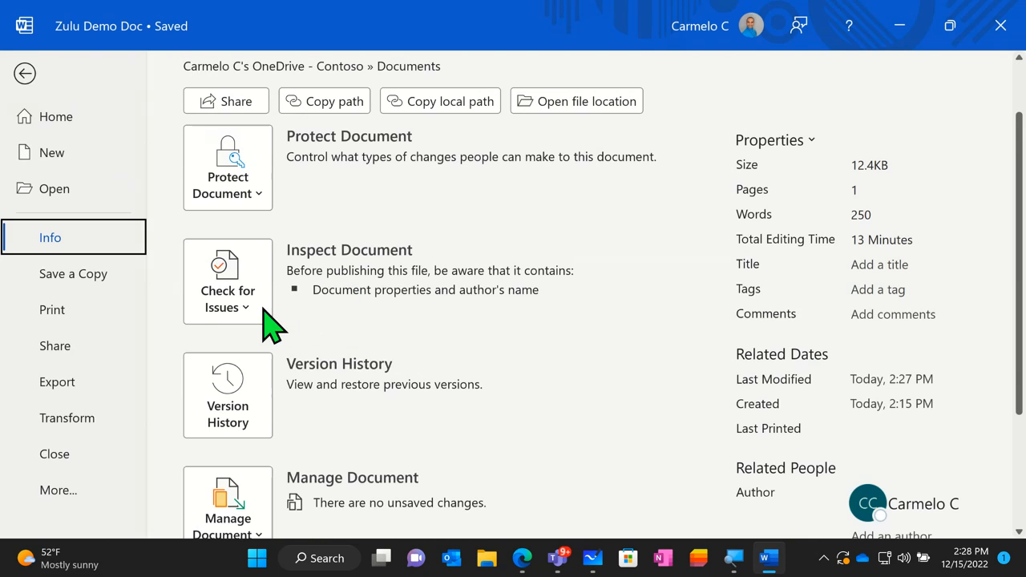
scroll(268, 322, down, 1)
scroll(262, 337, down, 1)
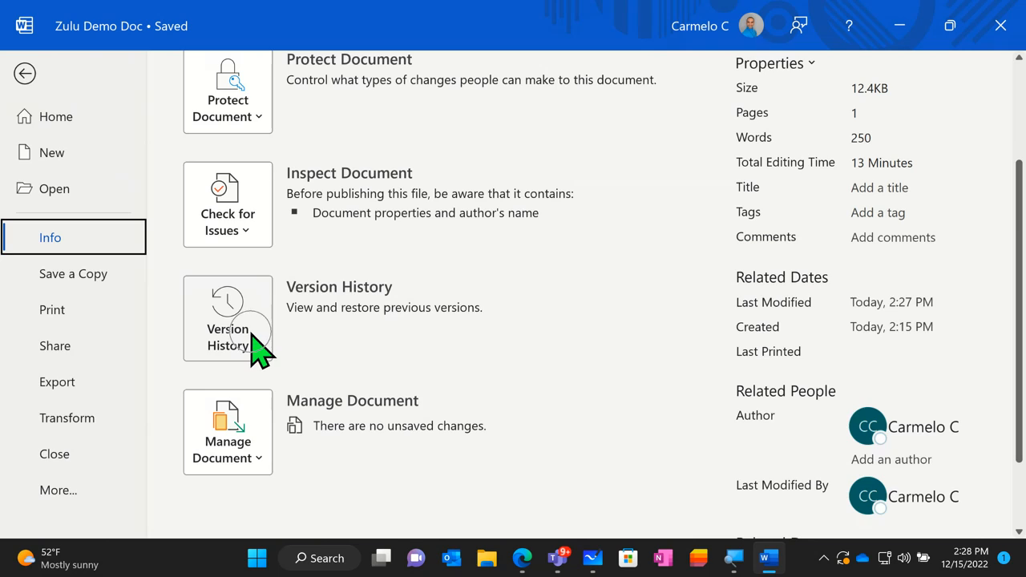
click(246, 459)
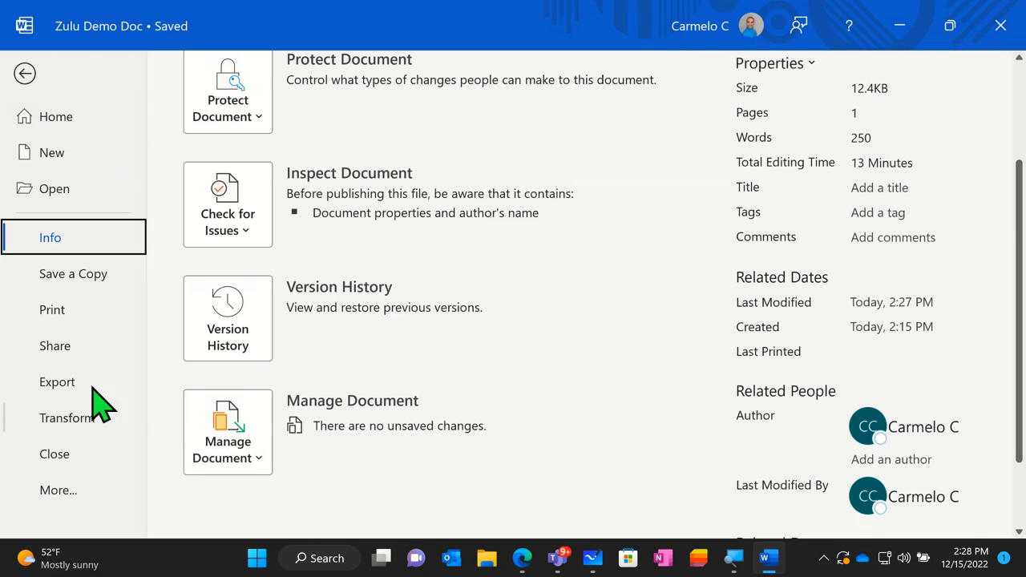
- View the document's Save a Copy and Print pages
click(56, 280)
click(73, 312)
key(ctrl)
key(ctrl)
- Review the document's PDF/XPS and Change File Type export options, and open the Transform to Web Page feature
click(67, 384)
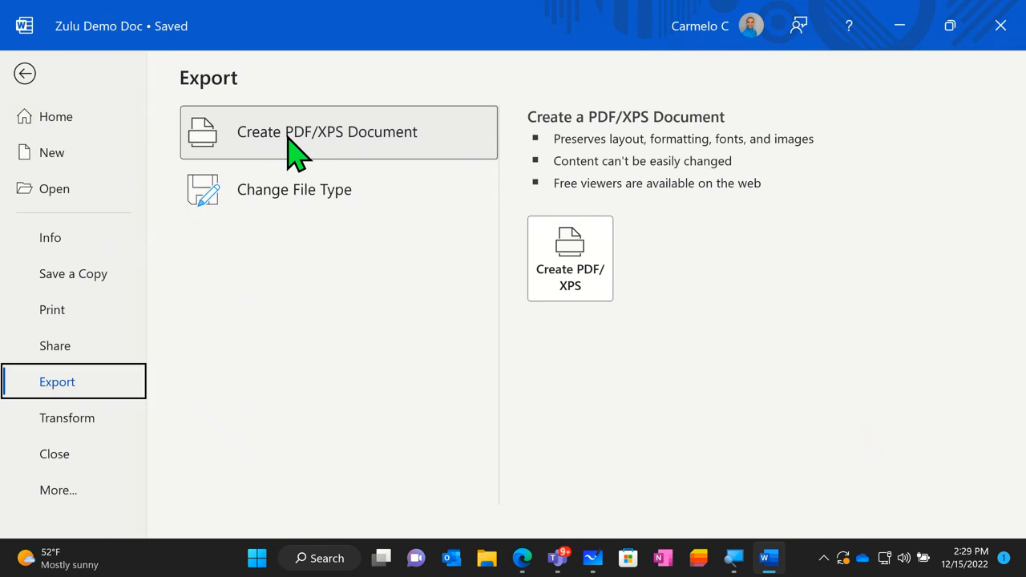
click(269, 187)
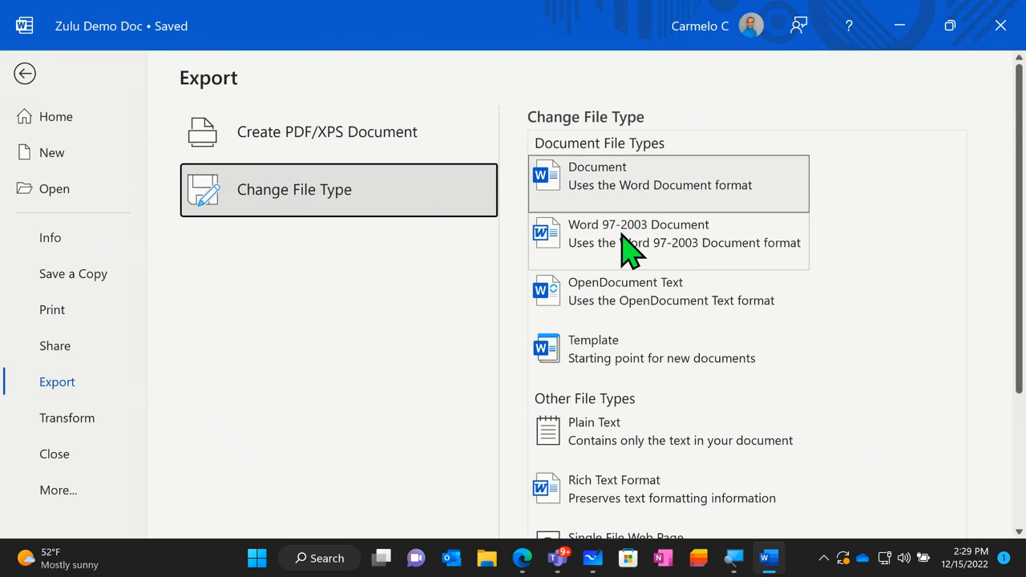
scroll(625, 265, down, 3)
scroll(632, 297, down, 2)
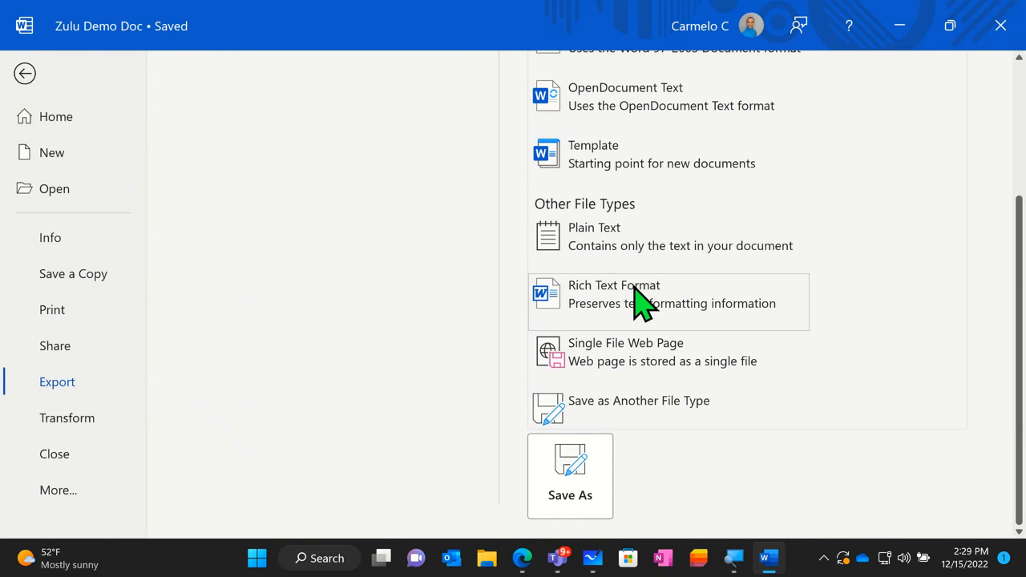
scroll(637, 297, up, 5)
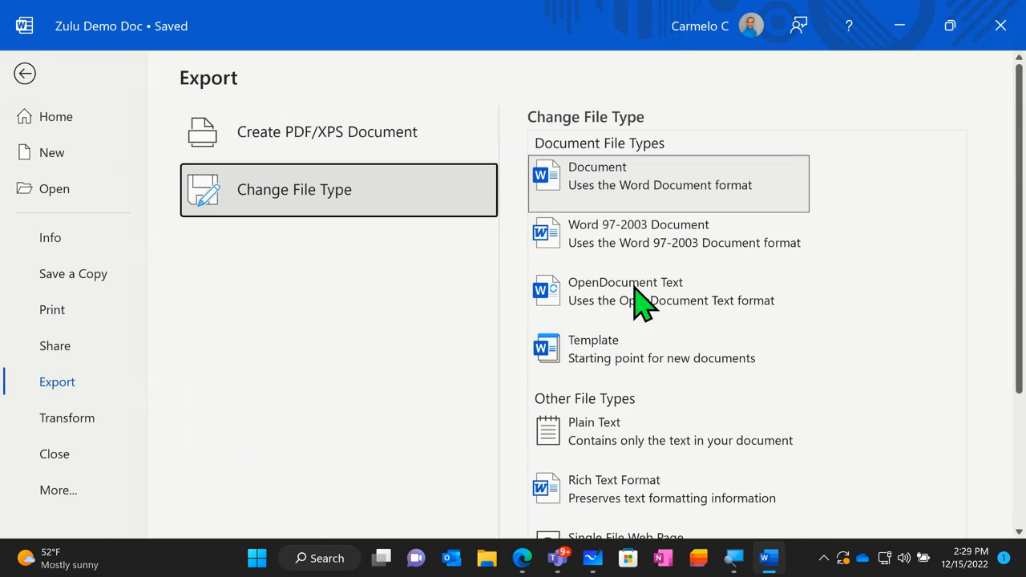
click(69, 423)
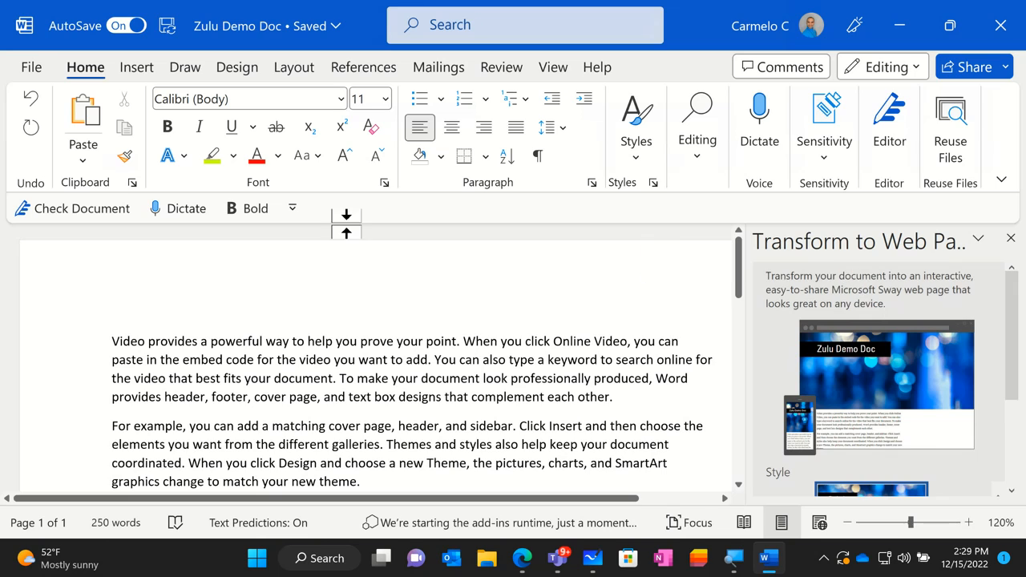
- Open Word Options and review the General interface settings and the personalization settings for Microsoft Office
click(43, 71)
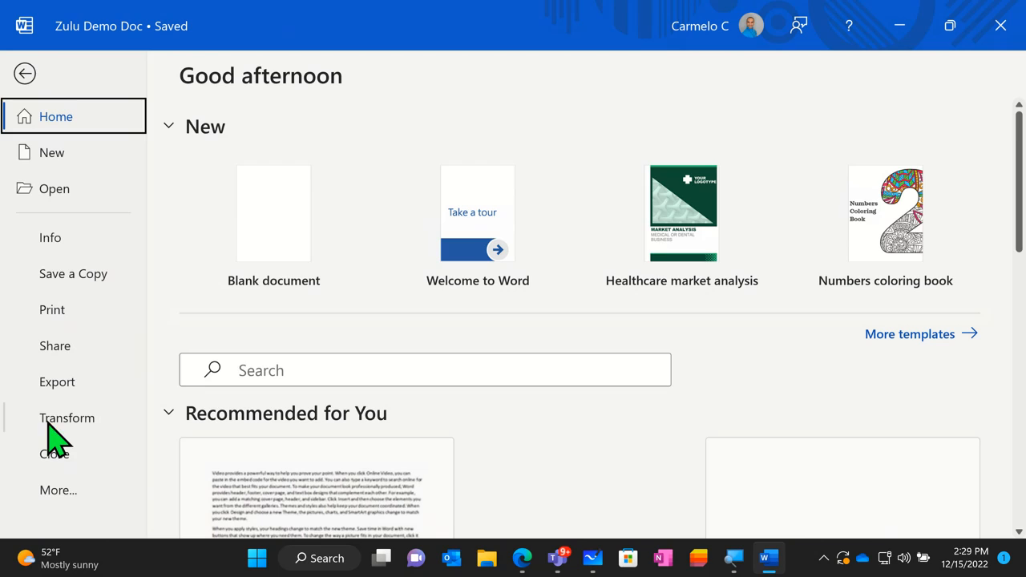
click(54, 490)
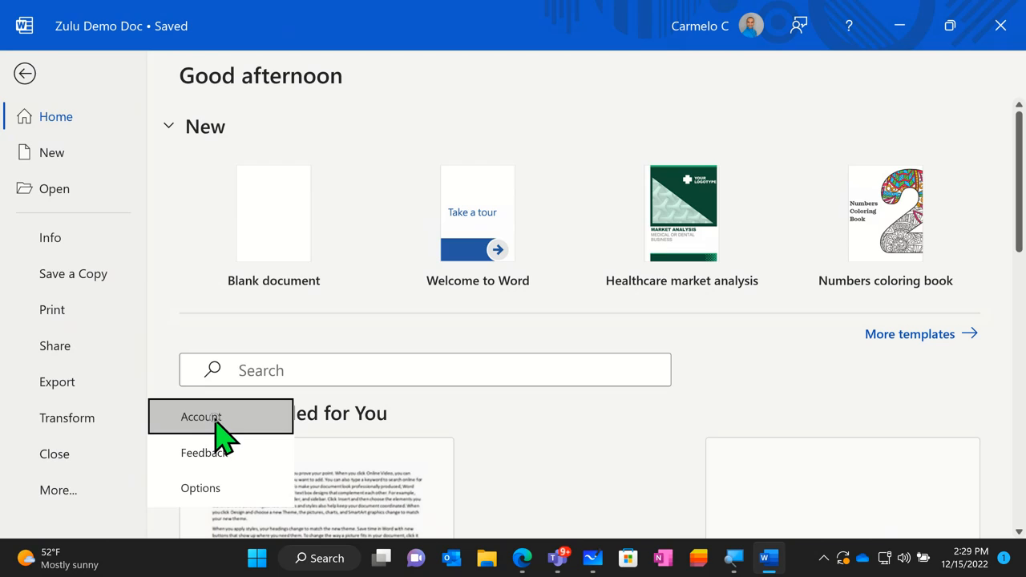
click(226, 455)
click(206, 495)
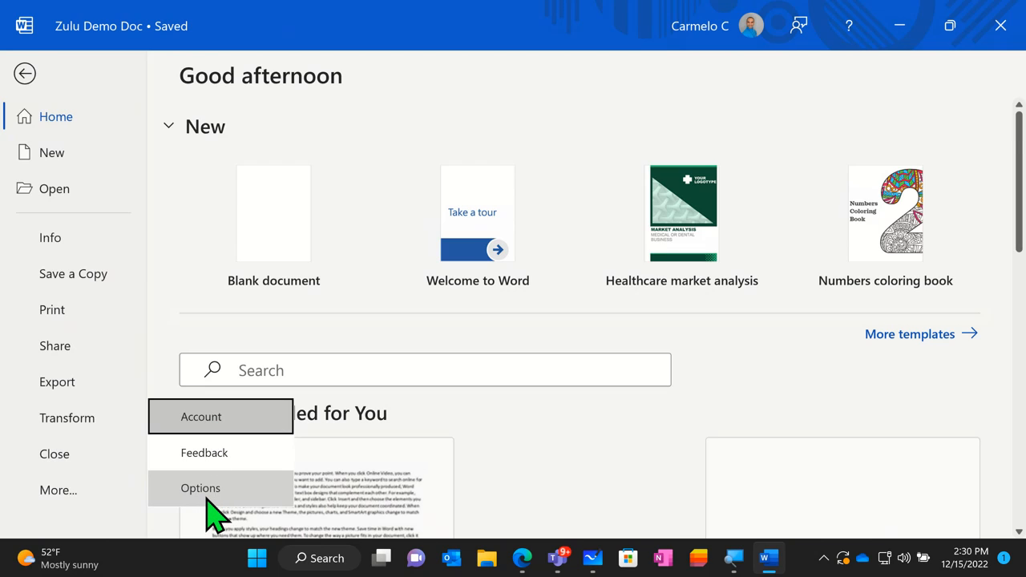
click(208, 497)
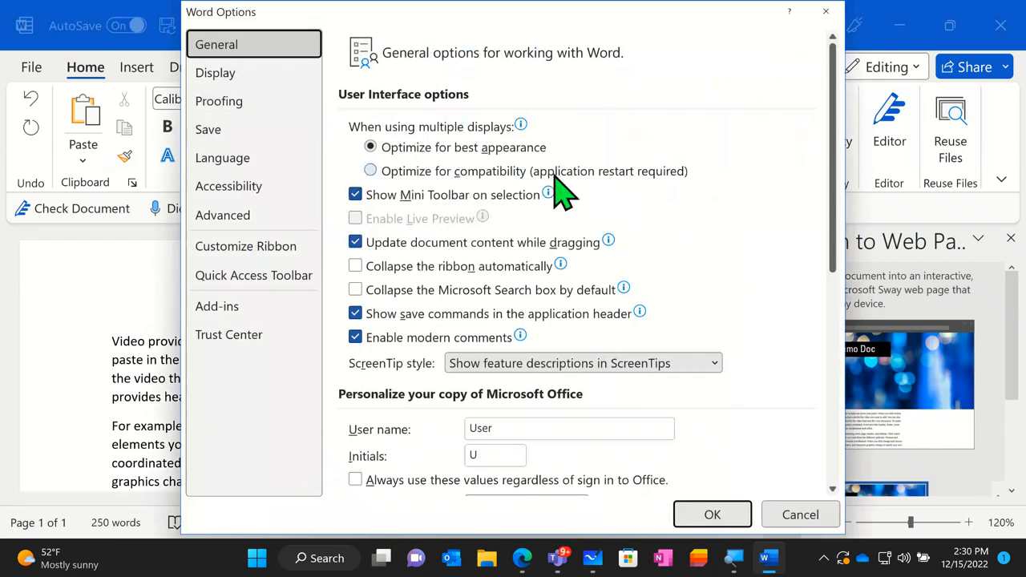
mouse_move(571, 319)
scroll(679, 205, down, 1)
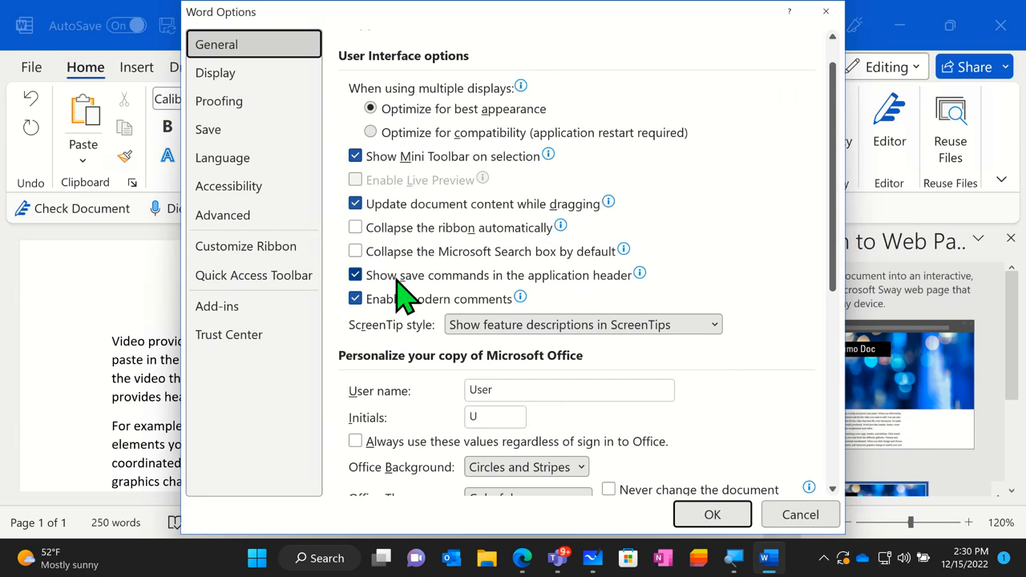
scroll(411, 295, down, 2)
scroll(416, 296, down, 1)
click(477, 269)
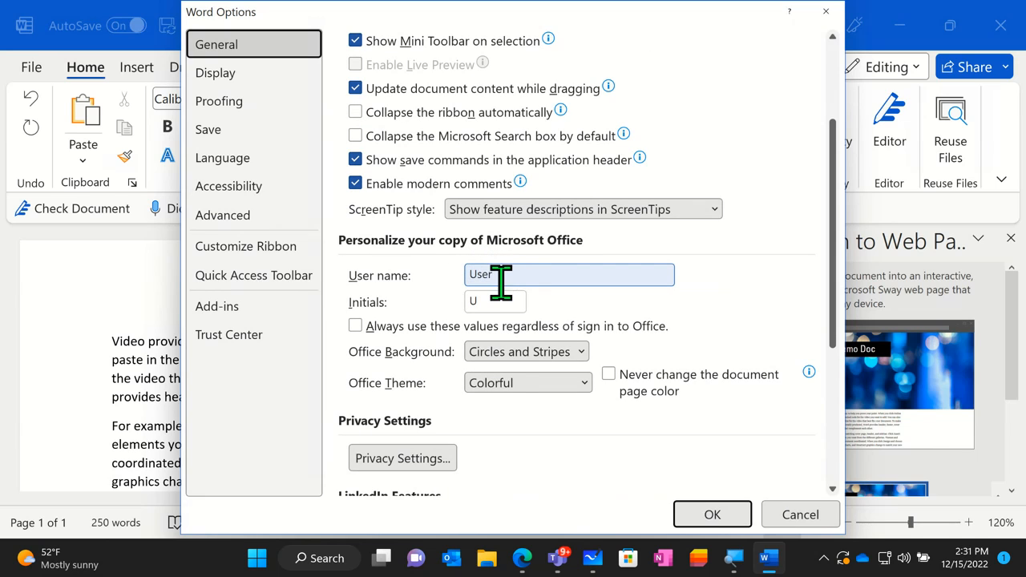
scroll(602, 305, down, 3)
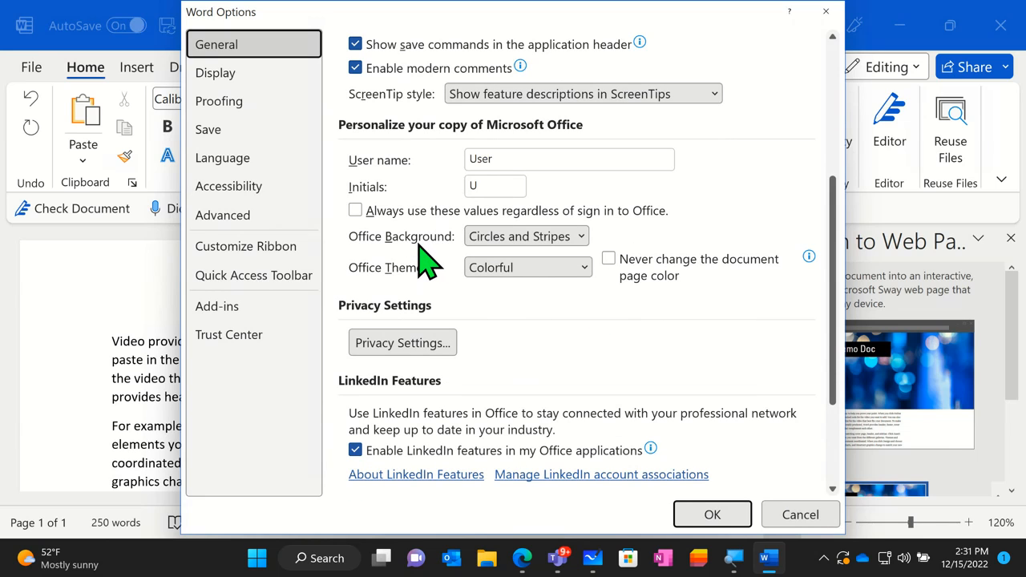
- View the available Office backgrounds without changing the current one, and set the Office theme to Black
click(522, 240)
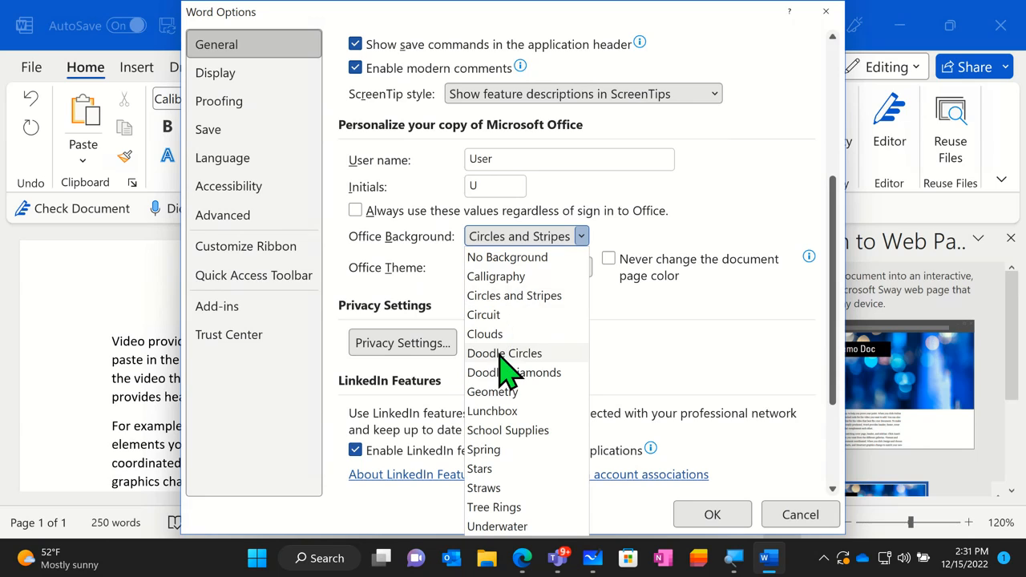
click(626, 227)
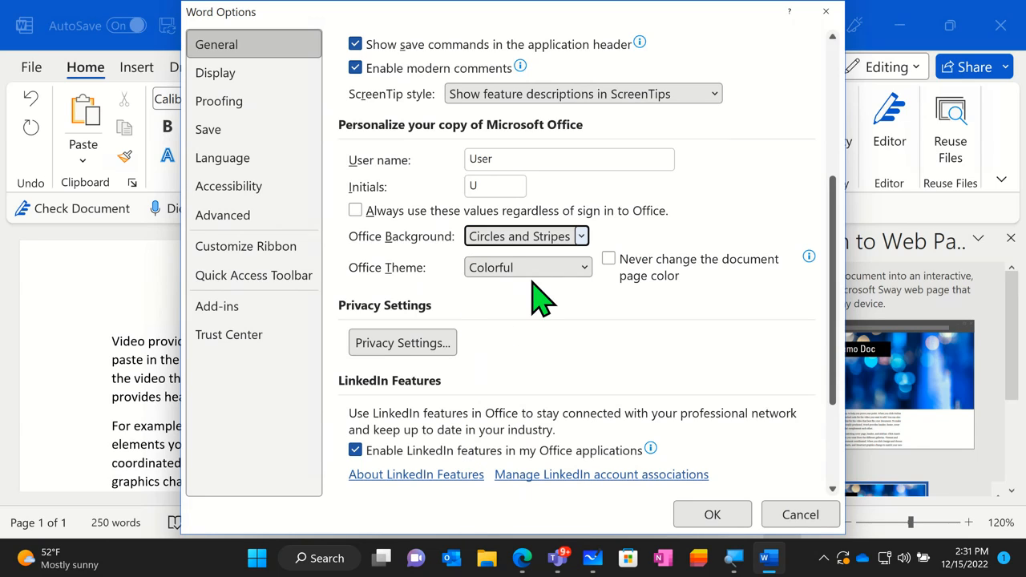
click(496, 271)
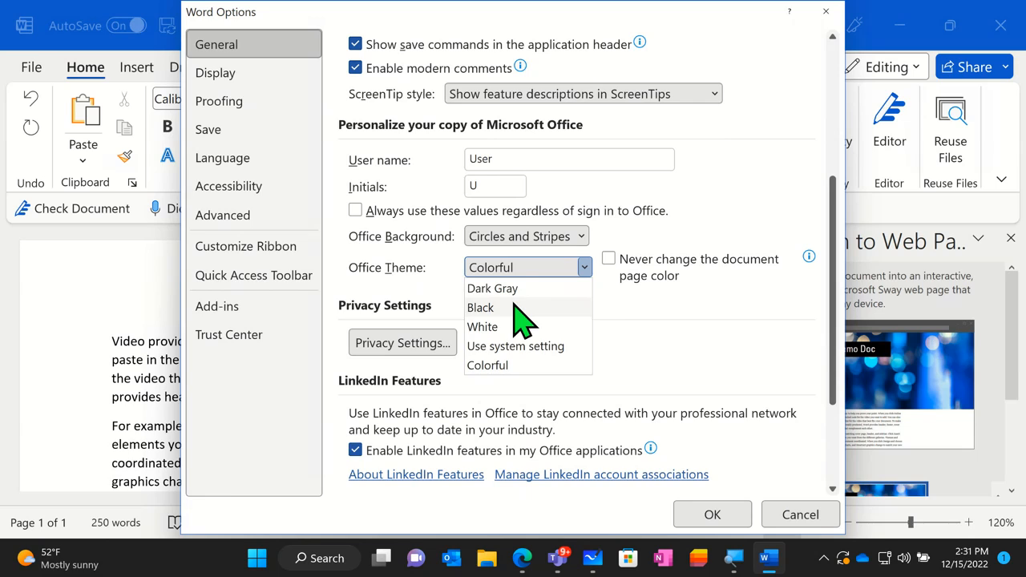
click(514, 306)
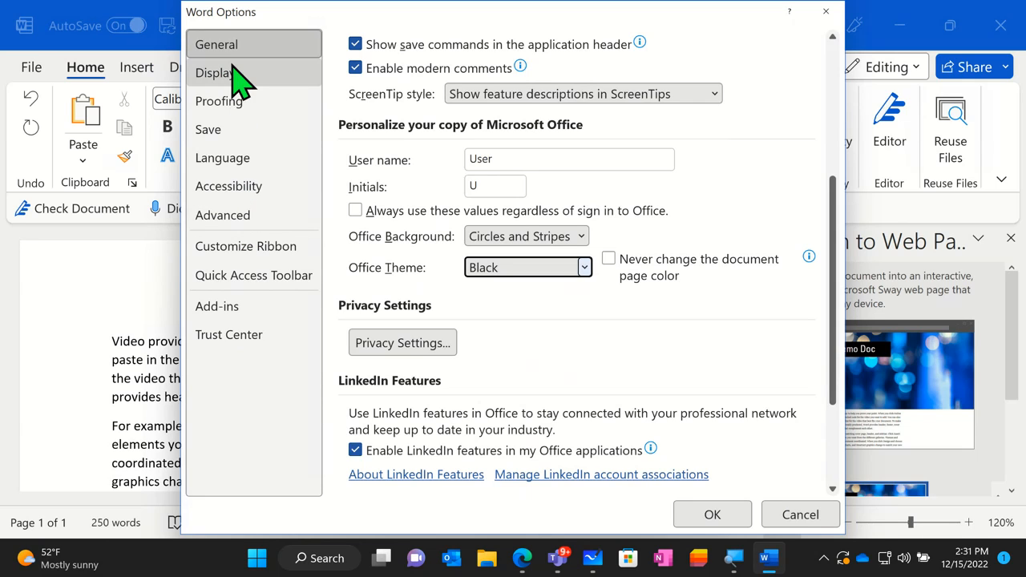
- Review the Accessibility settings down to the document display options, and apply the Word Options changes
click(248, 194)
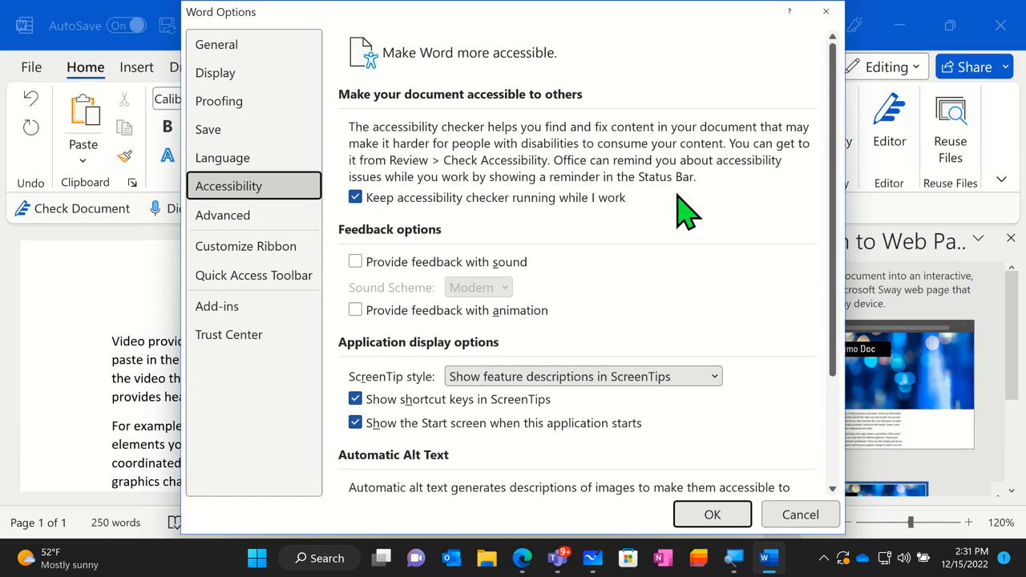
scroll(665, 224, down, 4)
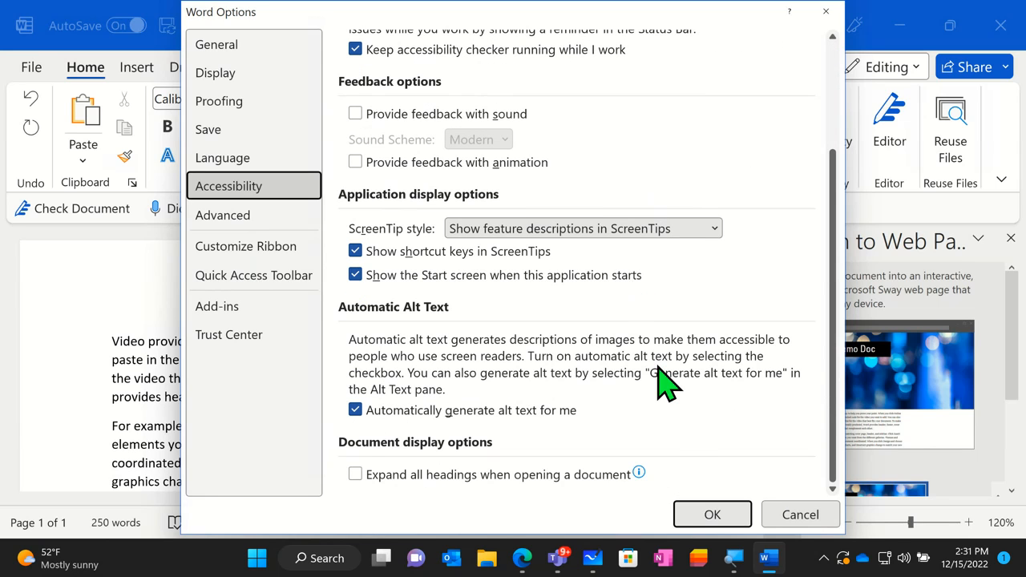
click(707, 519)
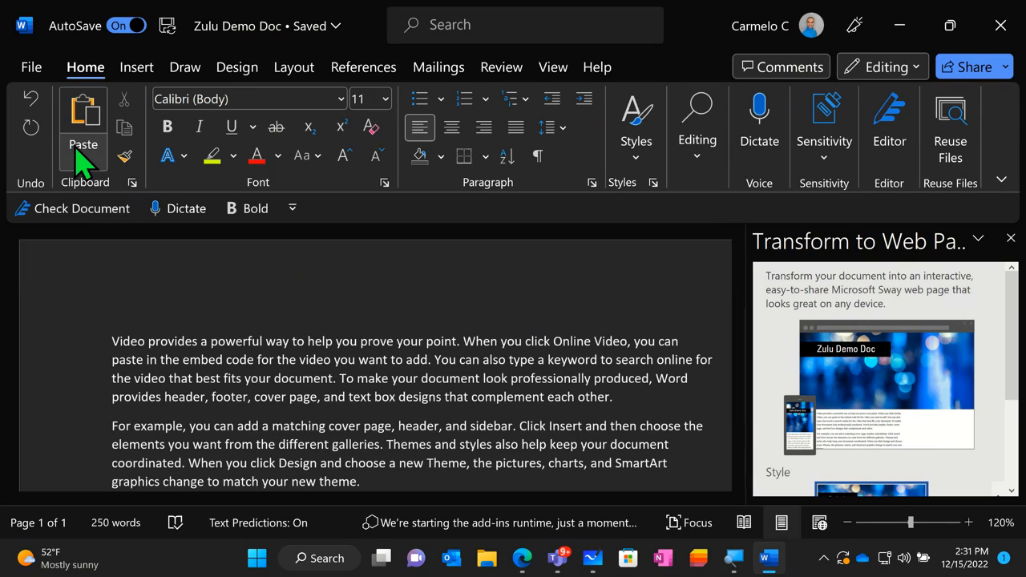
- Reopen Word Options and review the Display settings for page display, formatting marks and printing
click(29, 70)
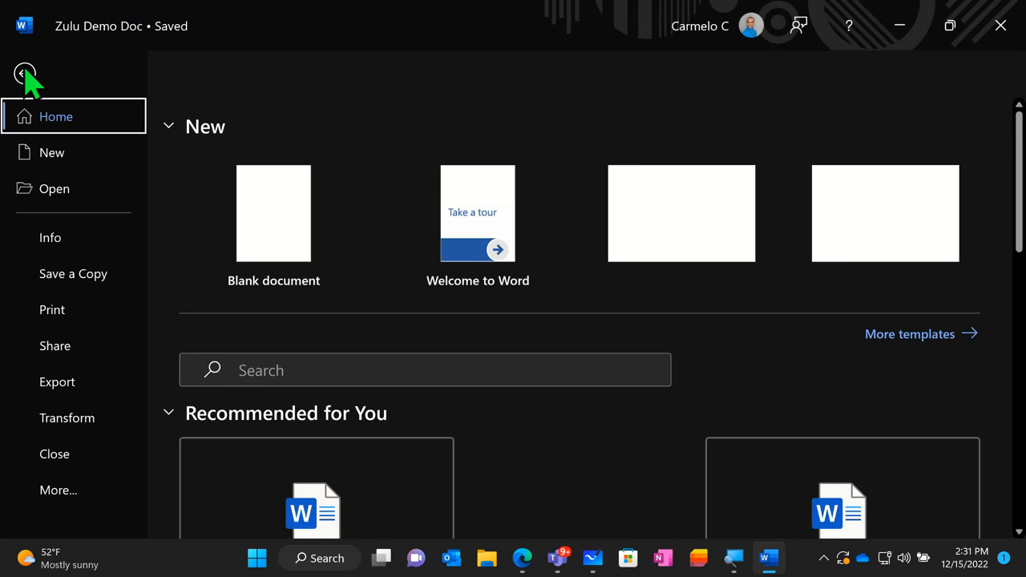
click(68, 487)
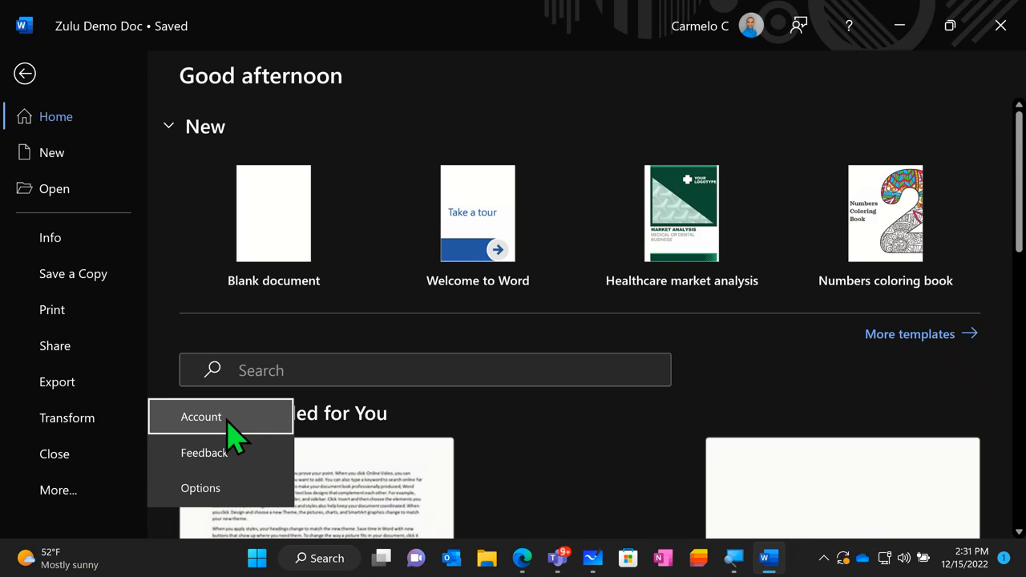
click(212, 493)
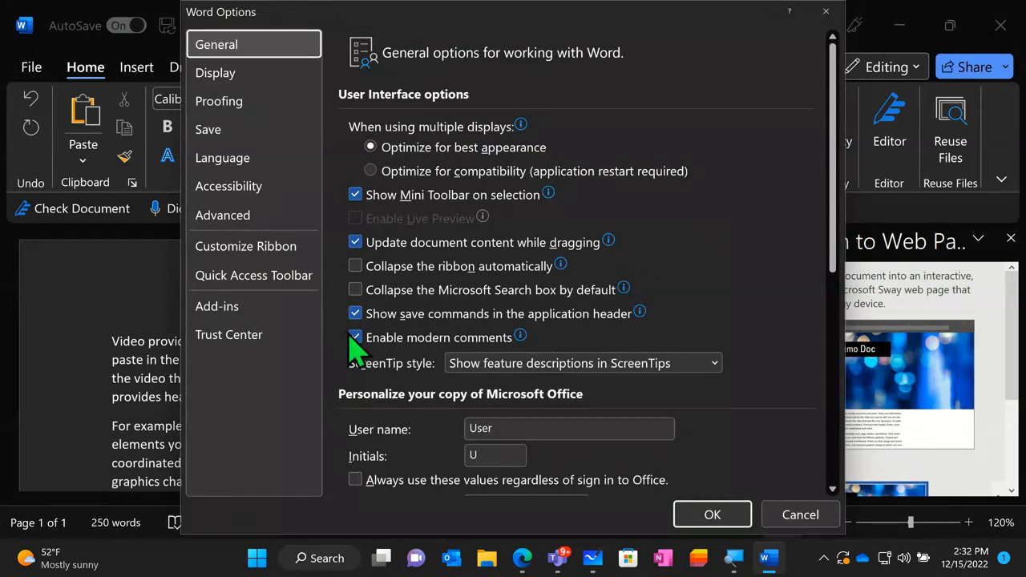
click(275, 186)
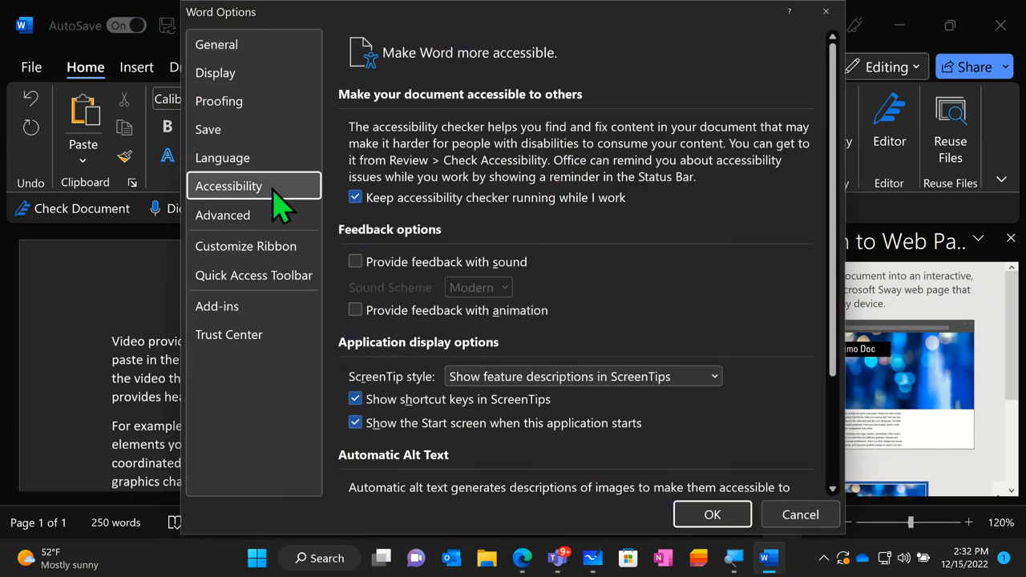
click(281, 82)
scroll(561, 309, down, 2)
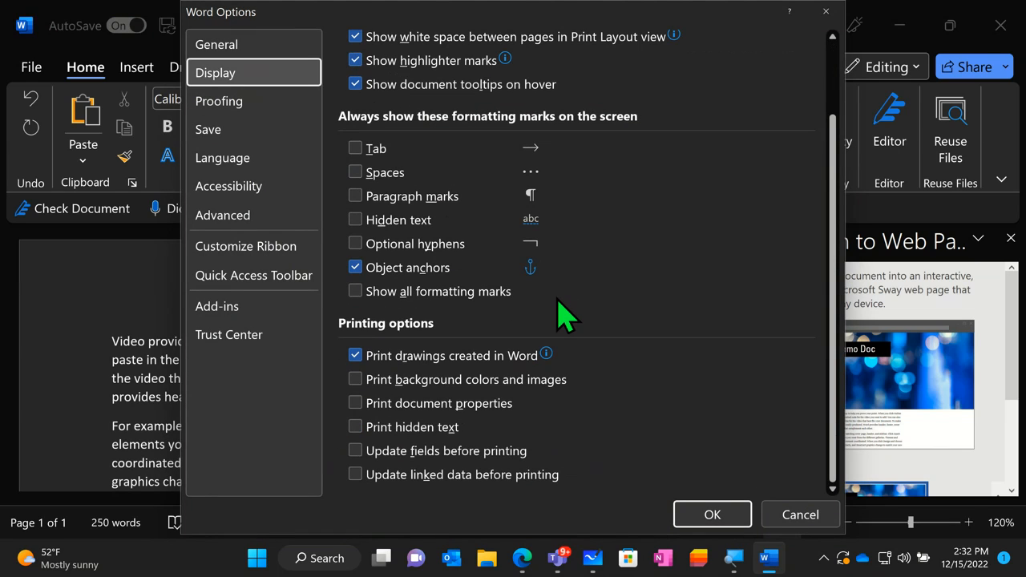
scroll(565, 317, up, 2)
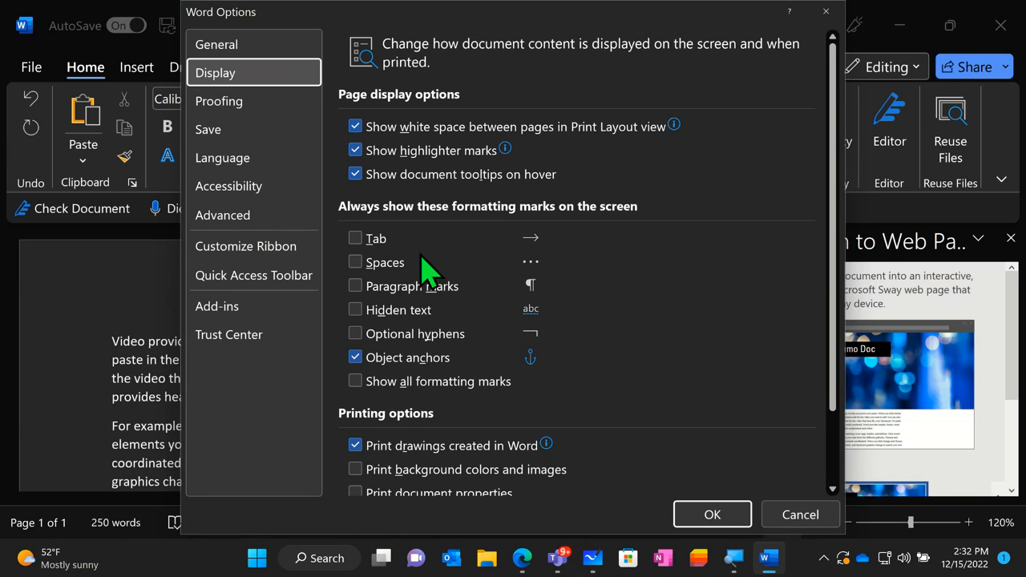
scroll(551, 245, down, 2)
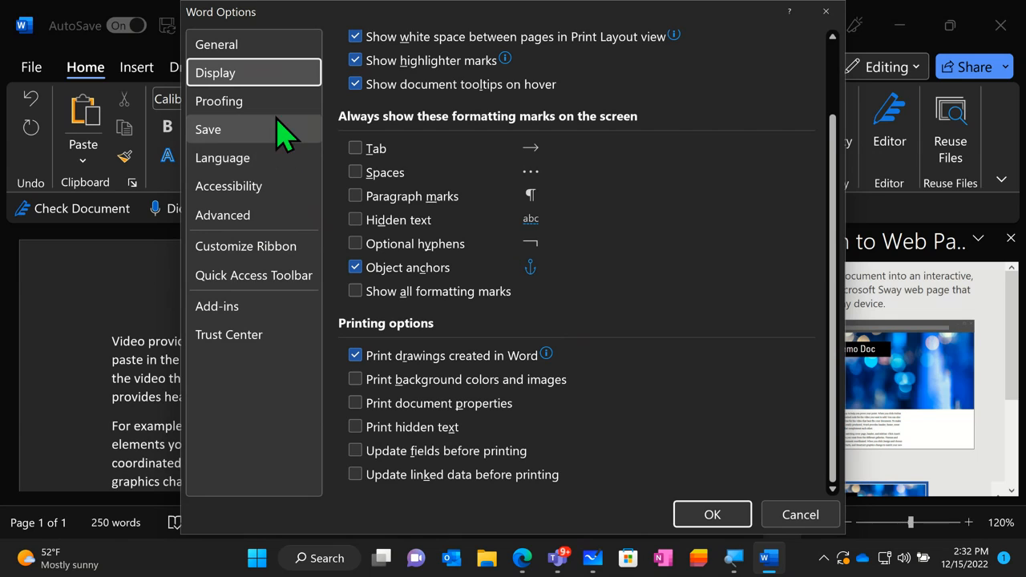
- Review the Accessibility settings for feedback, application display and automatic alt text, and close Word Options
click(272, 187)
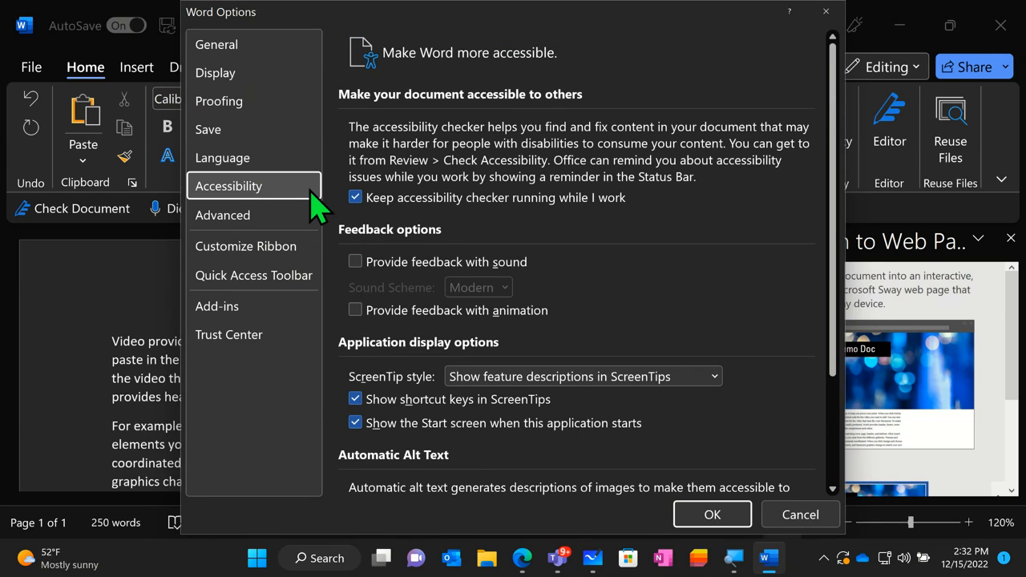
scroll(577, 319, down, 2)
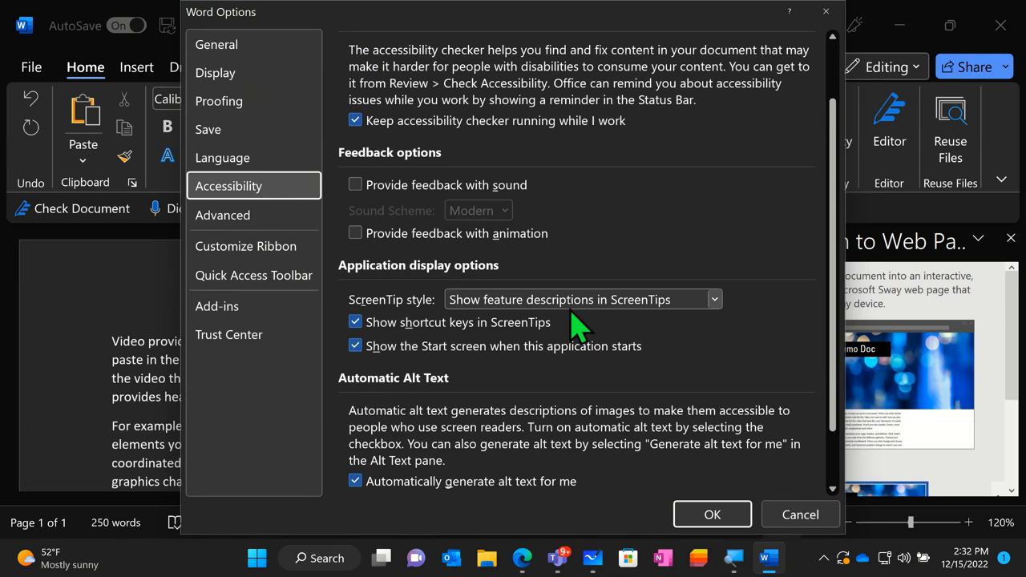
scroll(577, 324, down, 2)
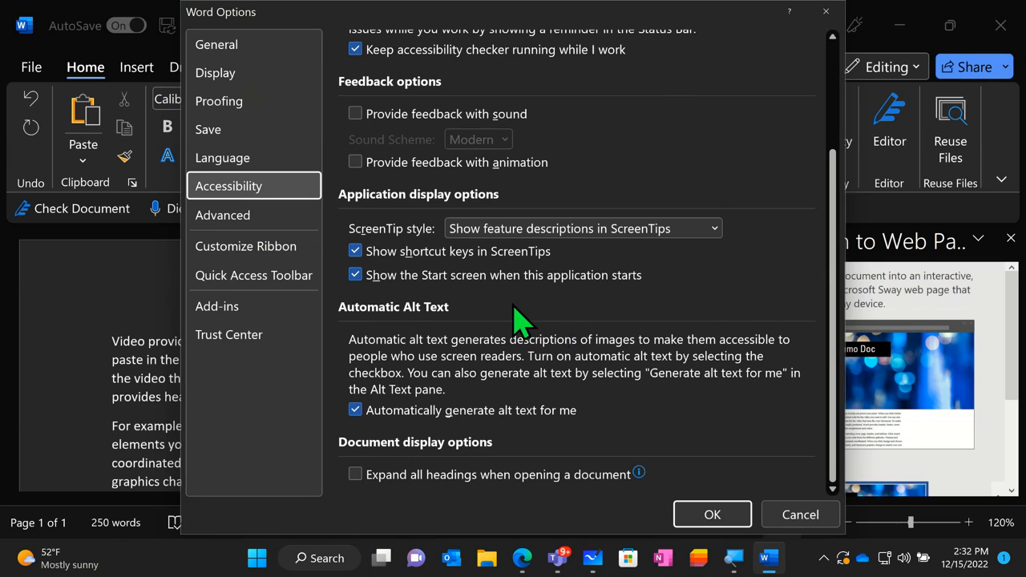
scroll(512, 318, up, 4)
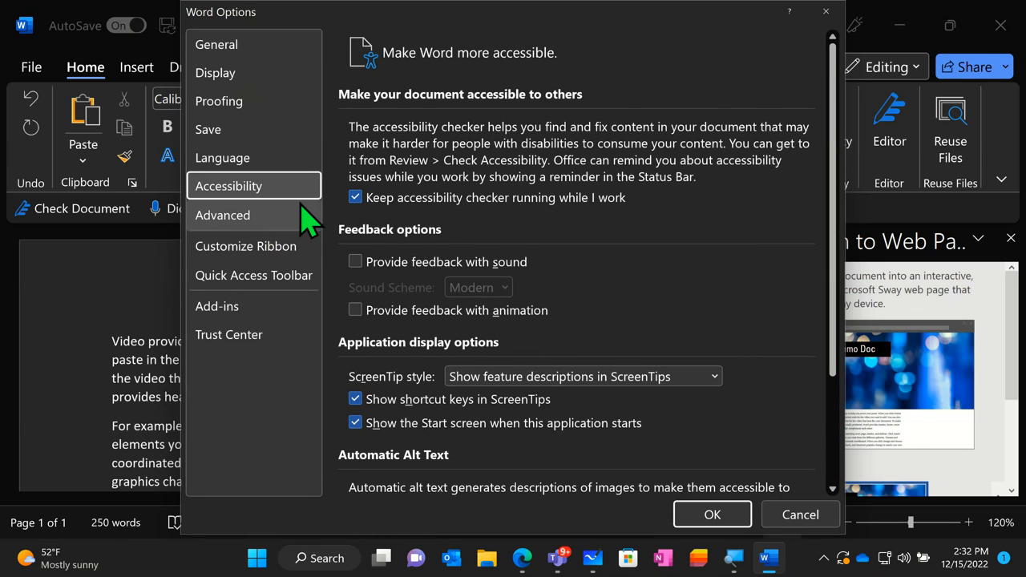
click(819, 12)
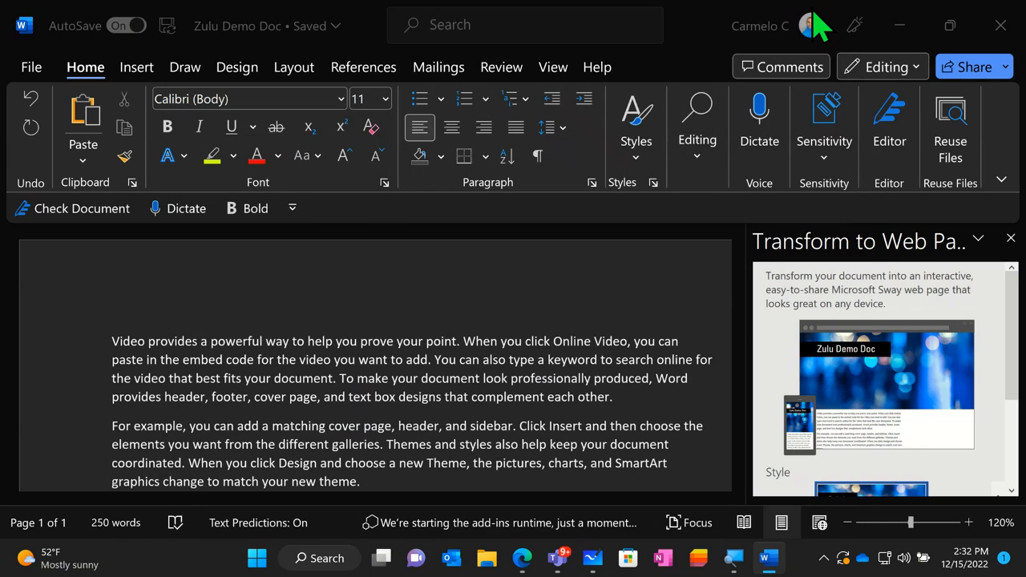
- Set the Office theme to Colorful in the account settings, and close the Transform to Web Page pane in the document
click(32, 67)
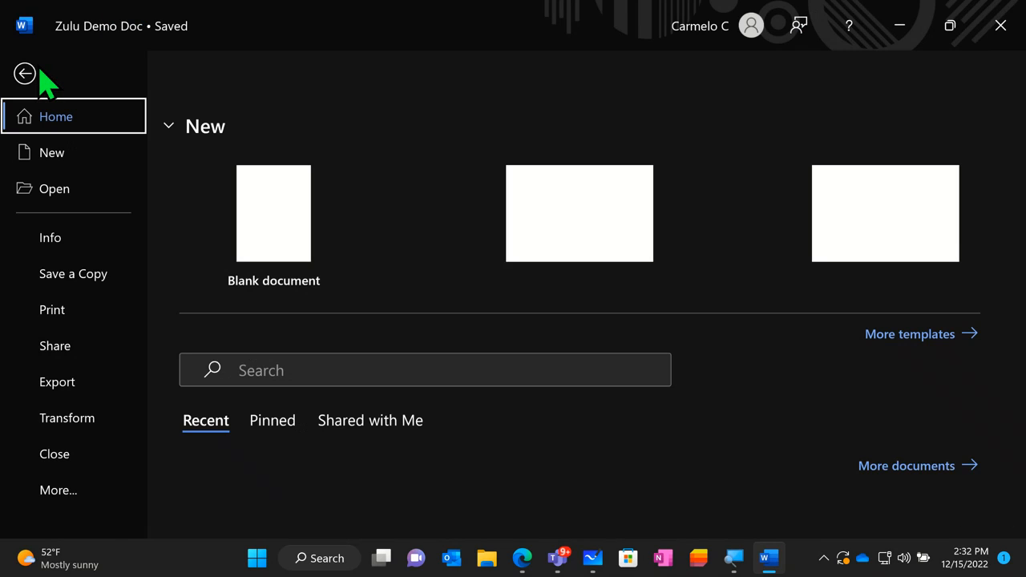
click(68, 500)
click(226, 414)
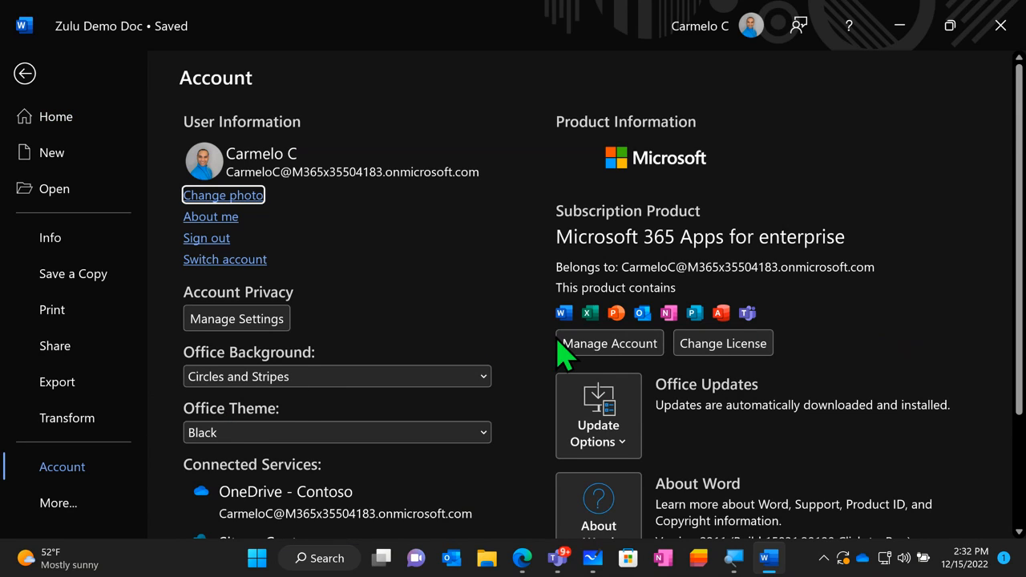
scroll(508, 328, down, 1)
click(431, 397)
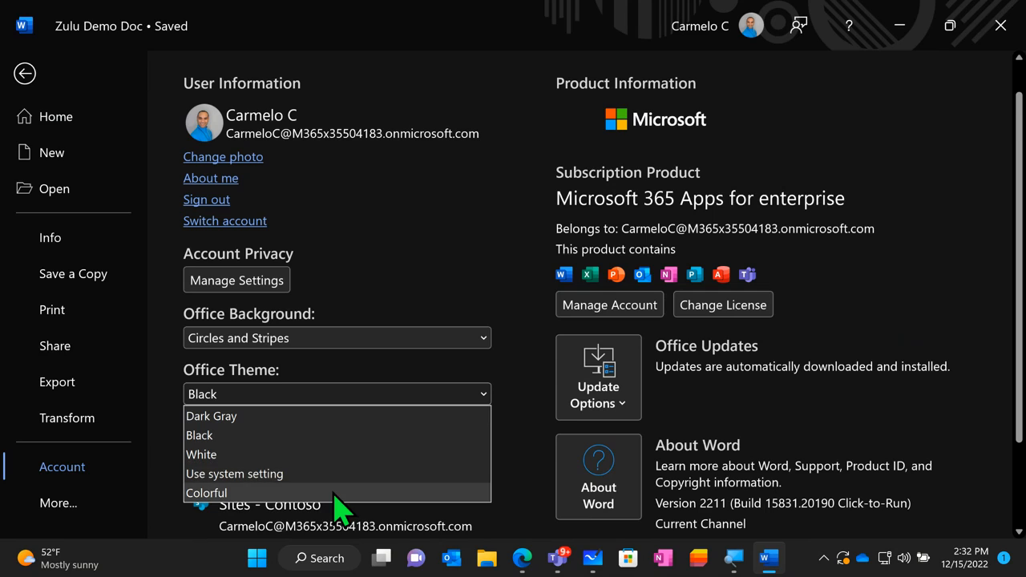
click(336, 492)
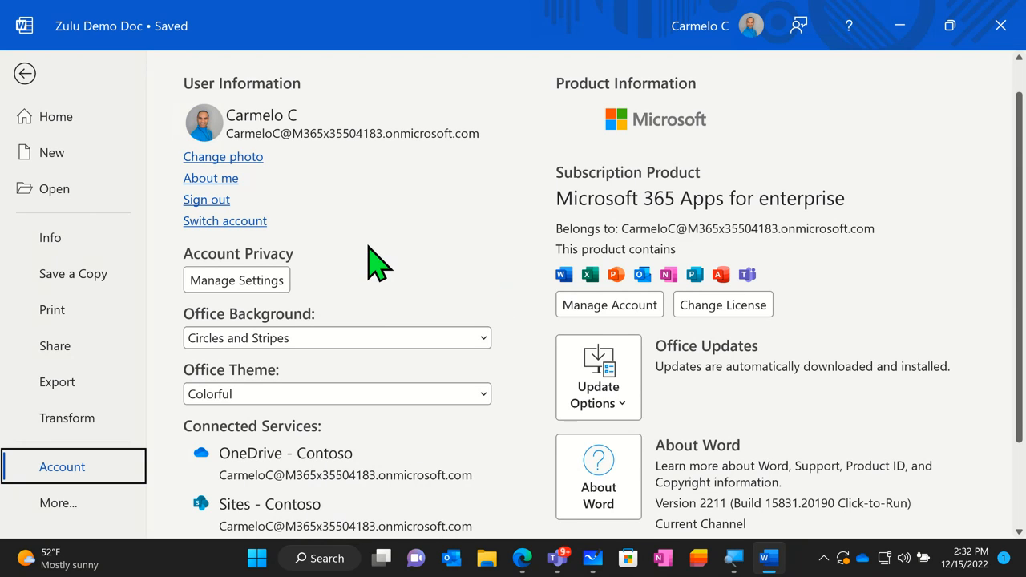
click(28, 77)
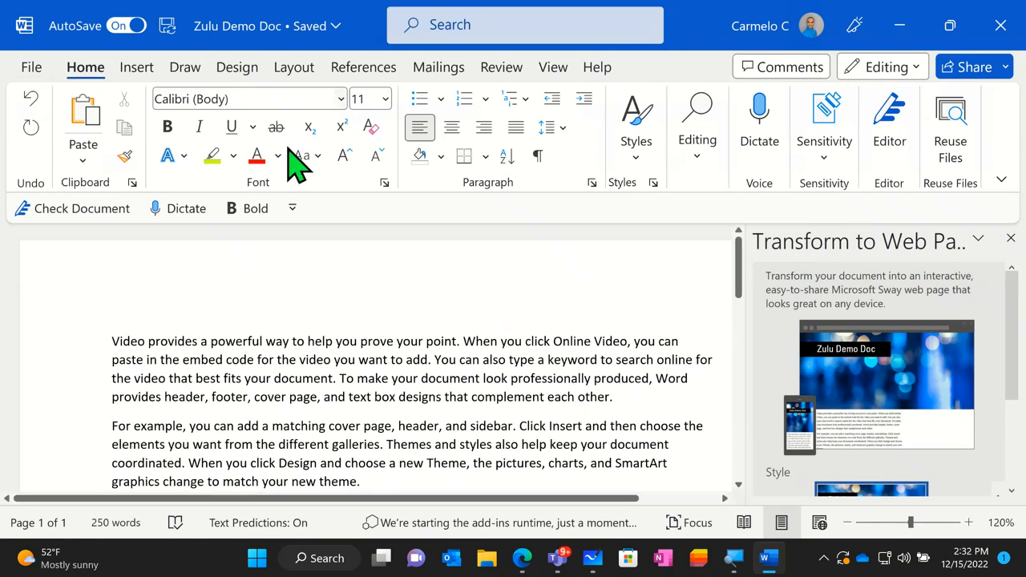
click(1009, 238)
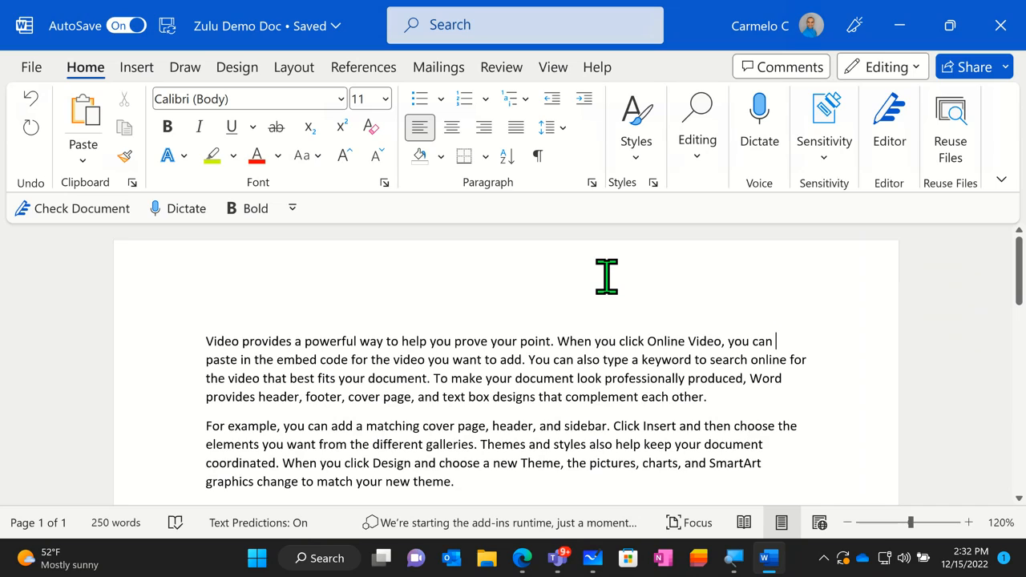
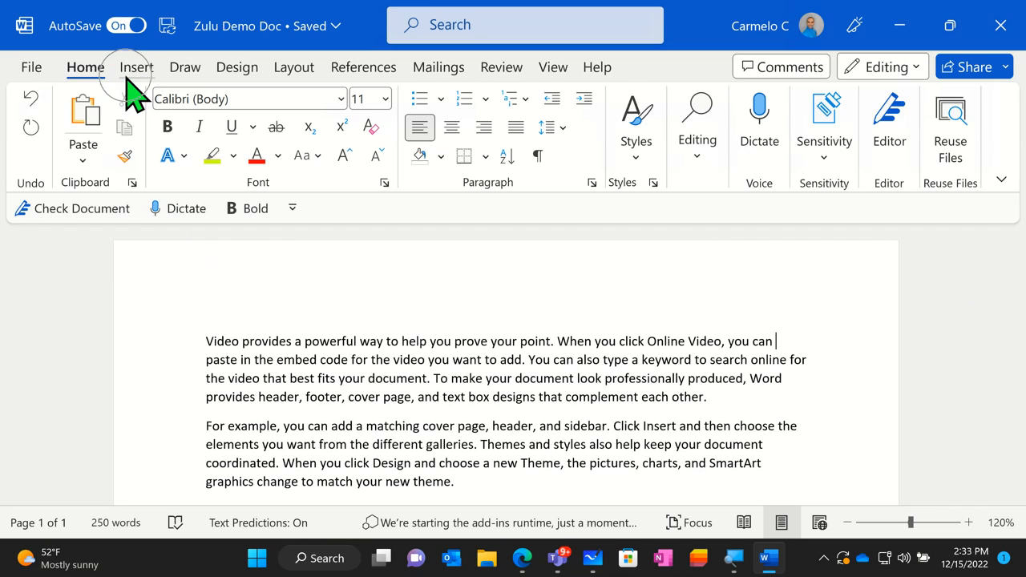
- Review the Insert commands, go to the end of the document text, and bring up the Design commands
click(126, 76)
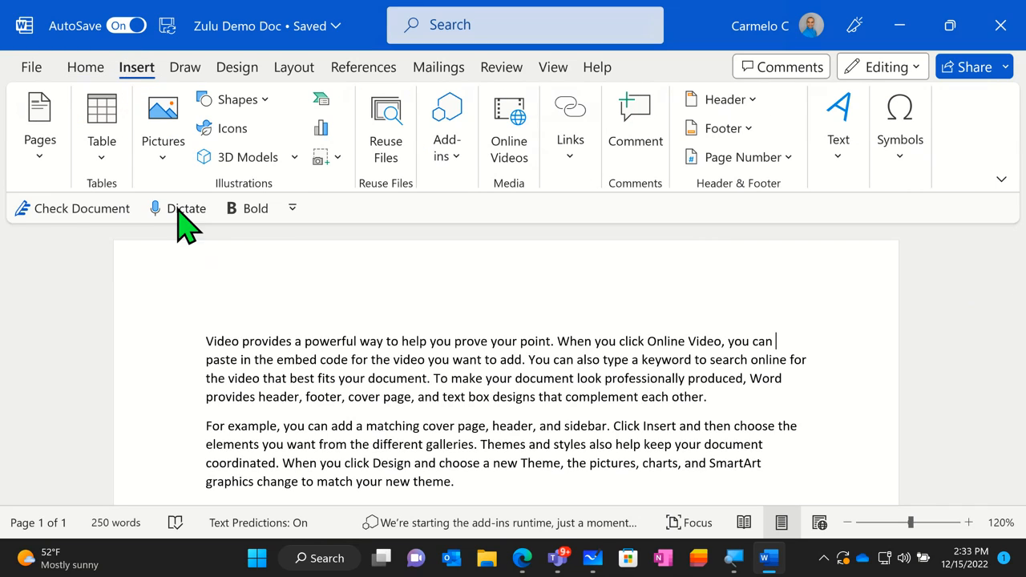
scroll(197, 314, down, 5)
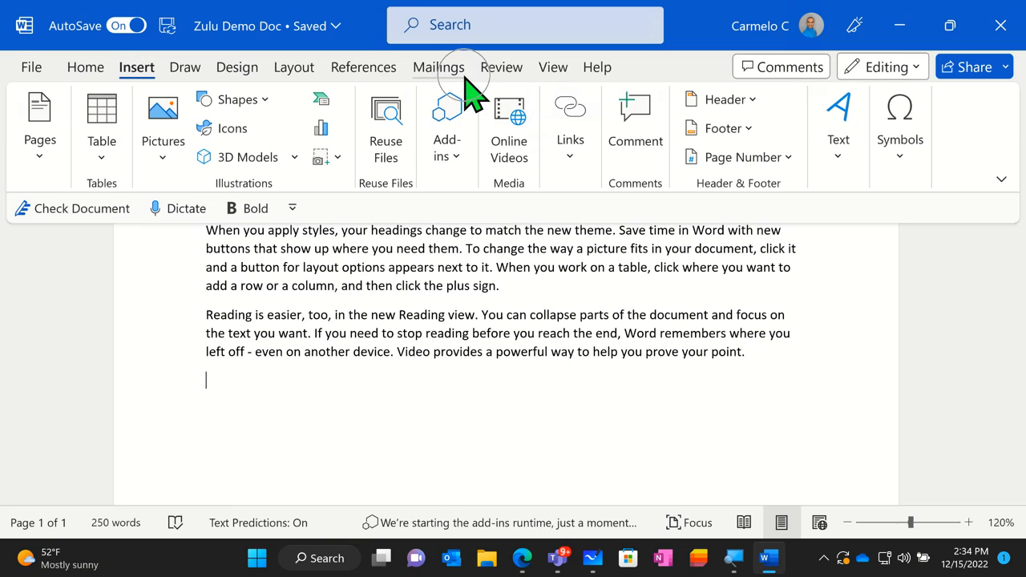
click(238, 69)
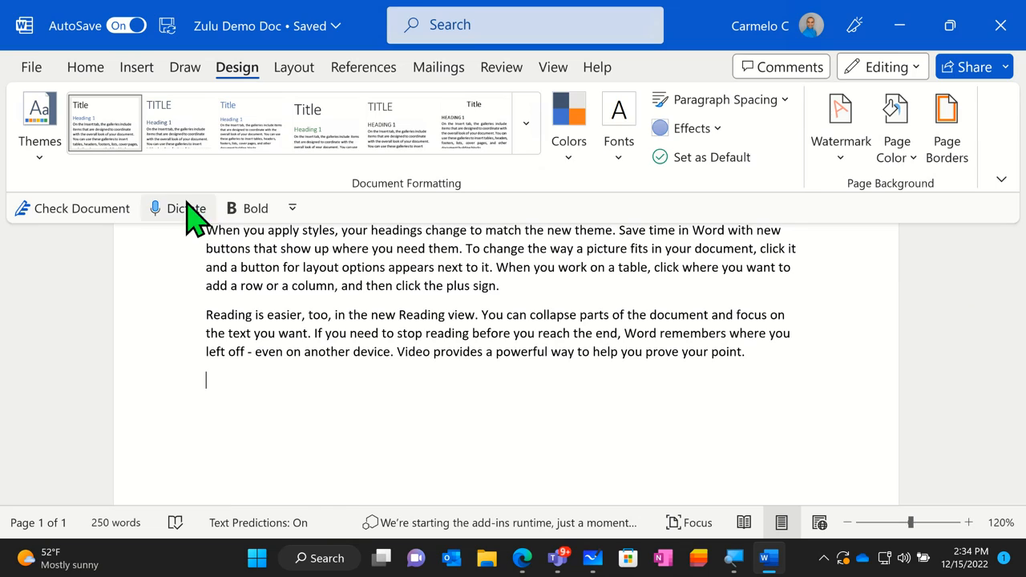
key(ctrl)
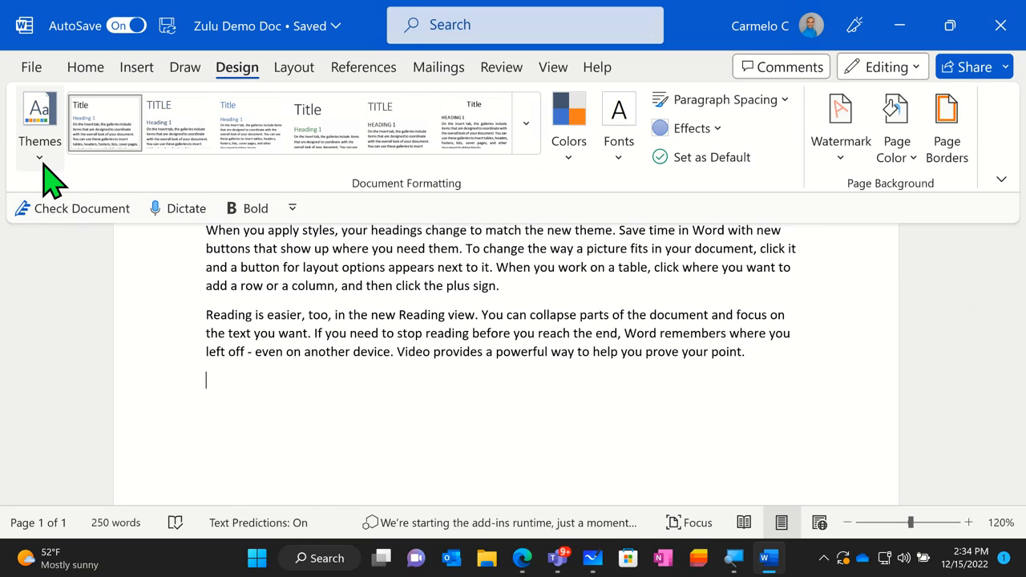
- Look through the gallery of document themes, from Office down to Wood Type
click(44, 169)
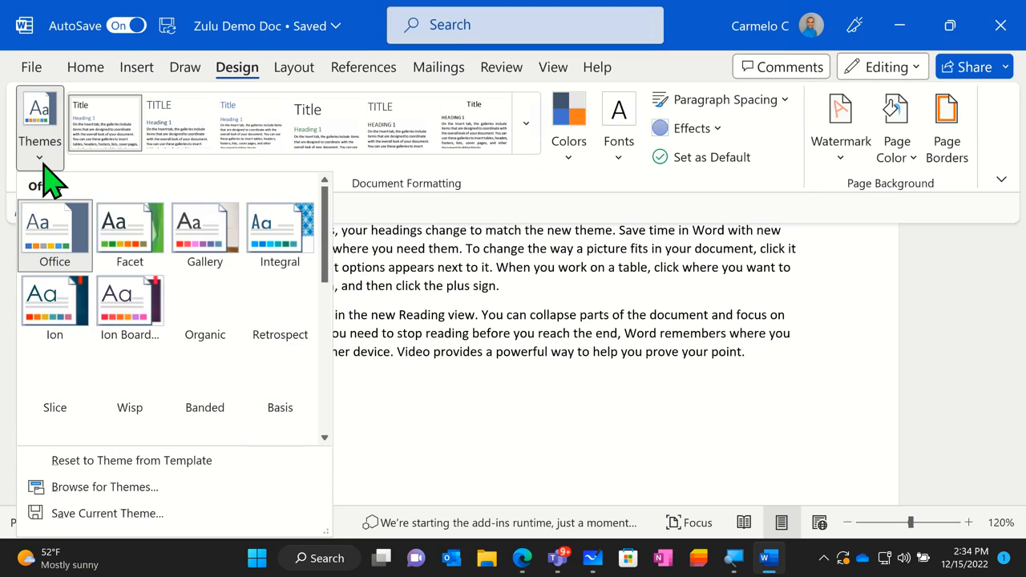
scroll(183, 298, down, 3)
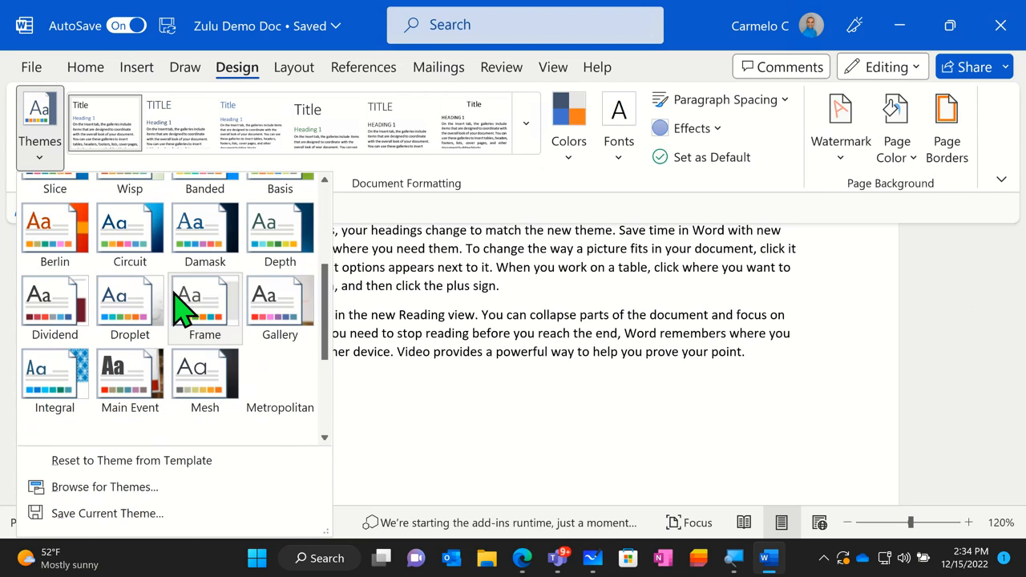
scroll(178, 313, up, 3)
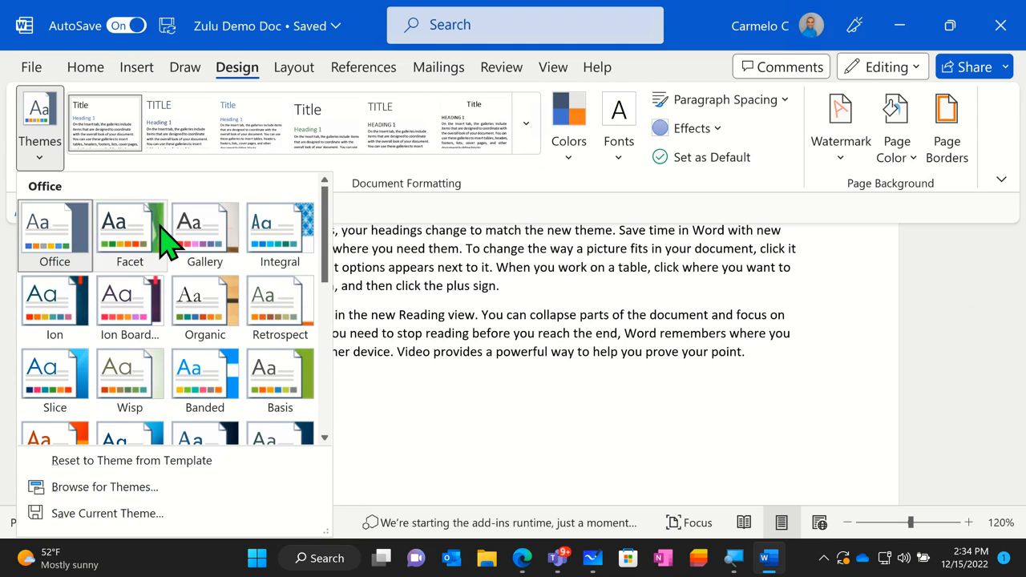
scroll(271, 297, down, 10)
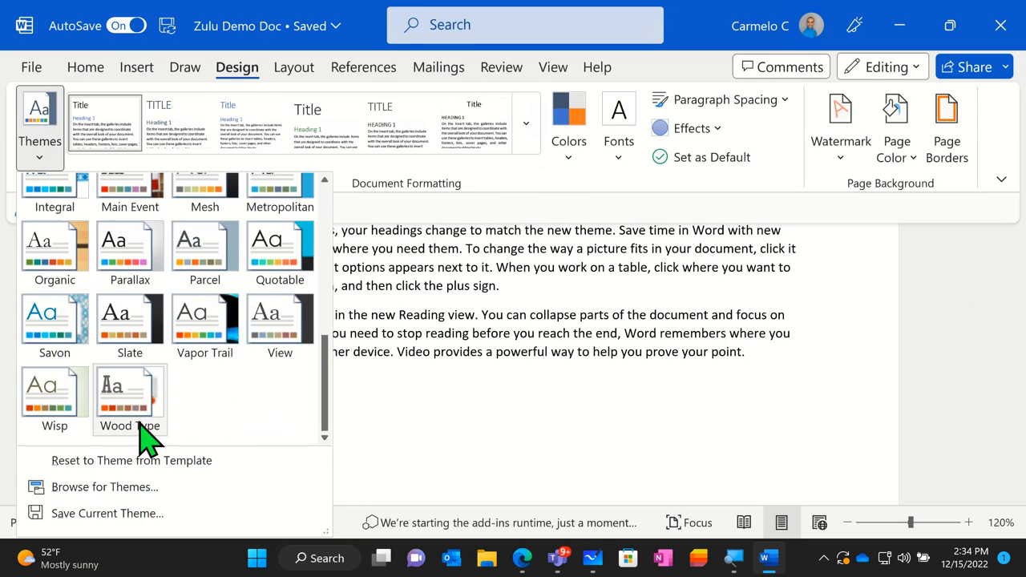
- Browse for theme files, check the folders and available file-type filters, and close the dialog without choosing a file
click(124, 487)
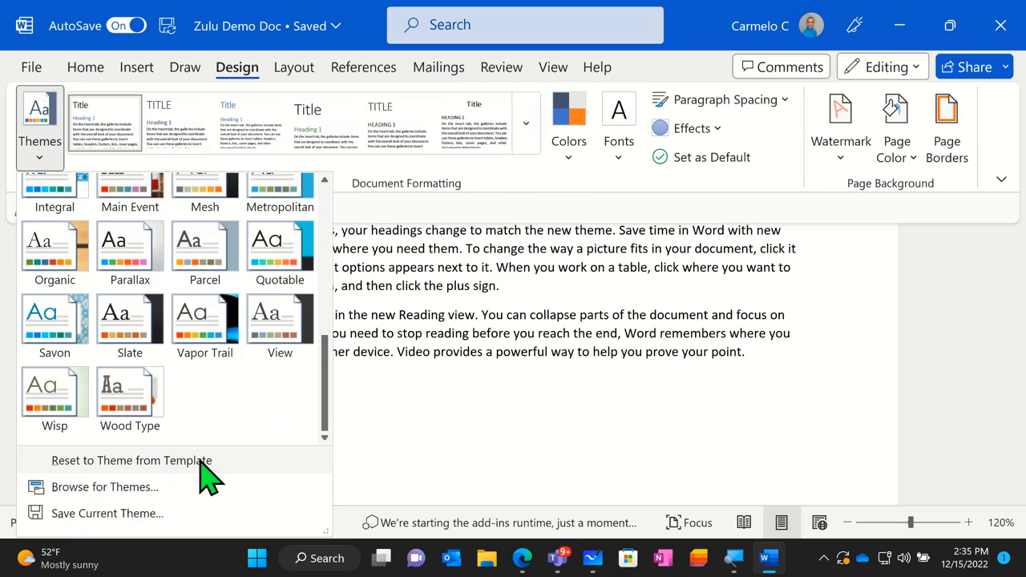
click(132, 487)
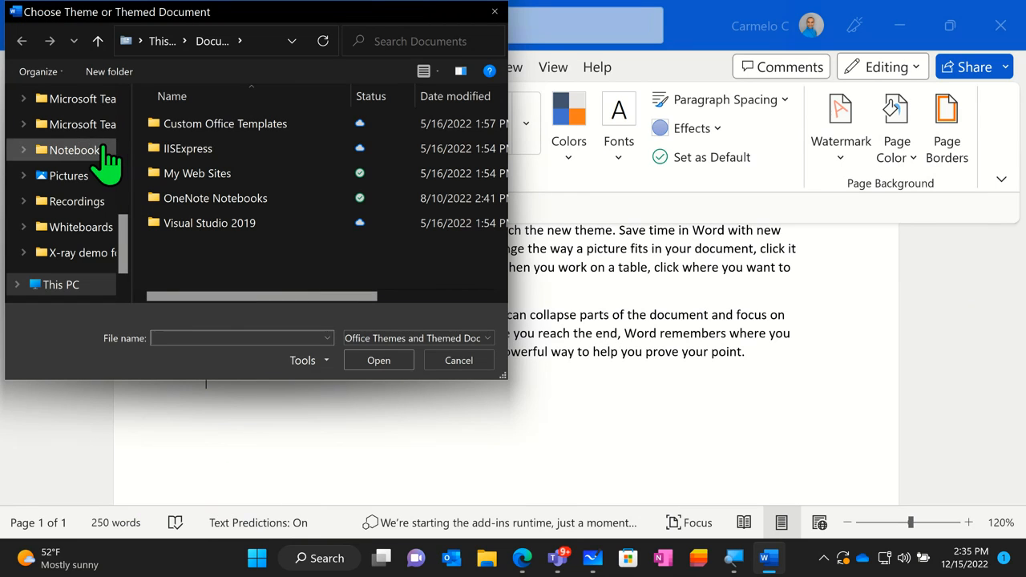
scroll(104, 160, up, 10)
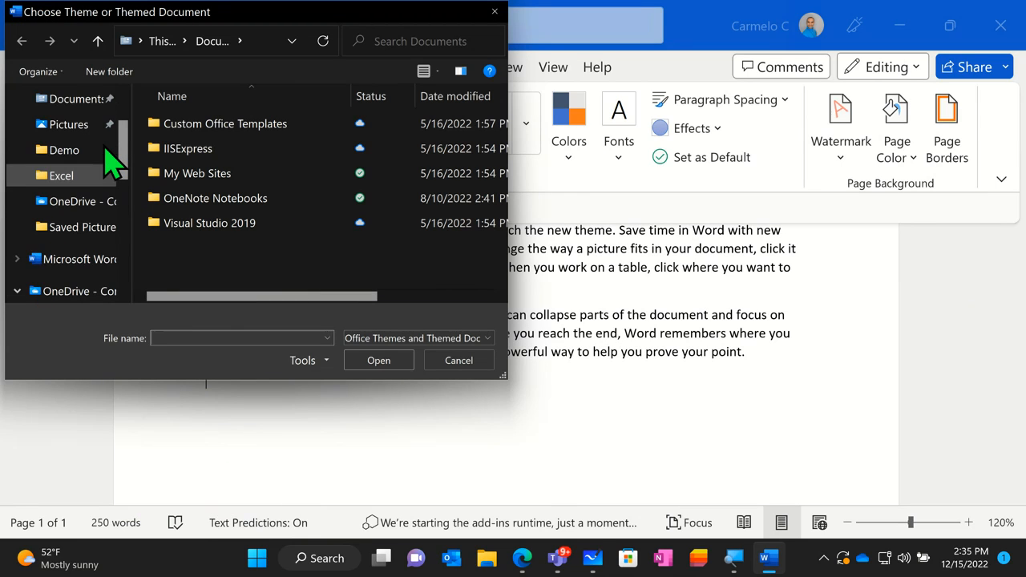
scroll(114, 162, up, 3)
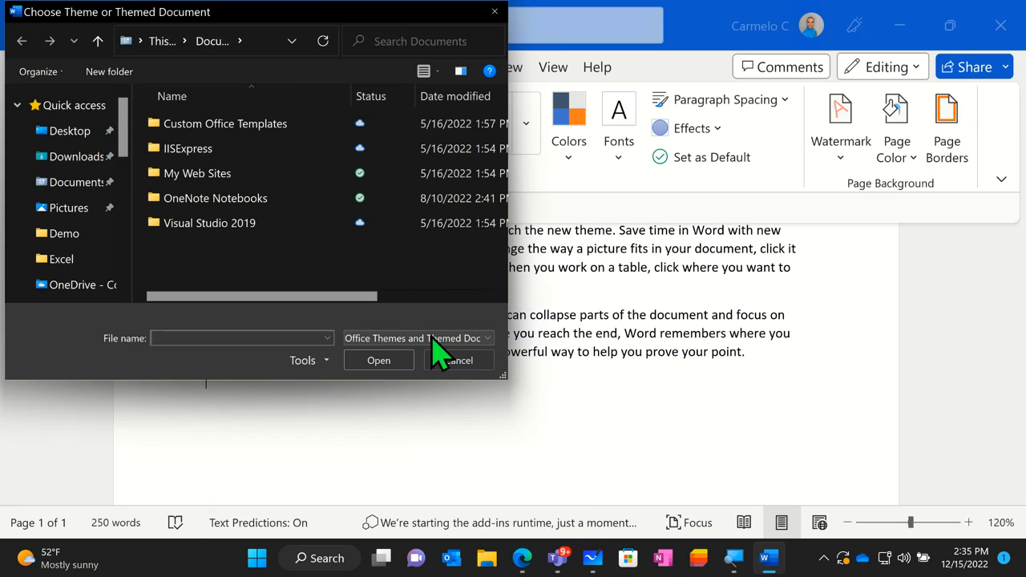
click(431, 337)
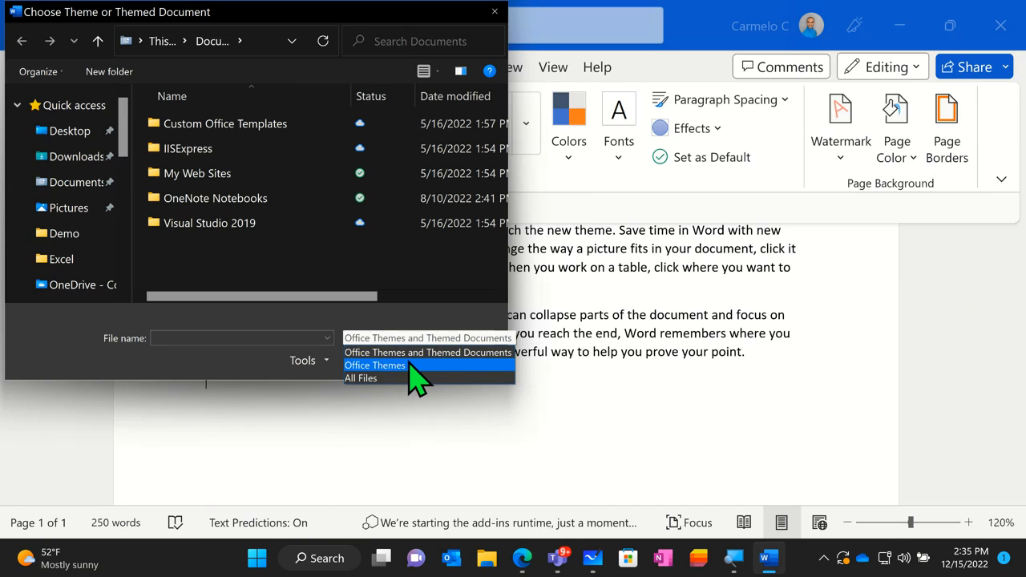
click(406, 366)
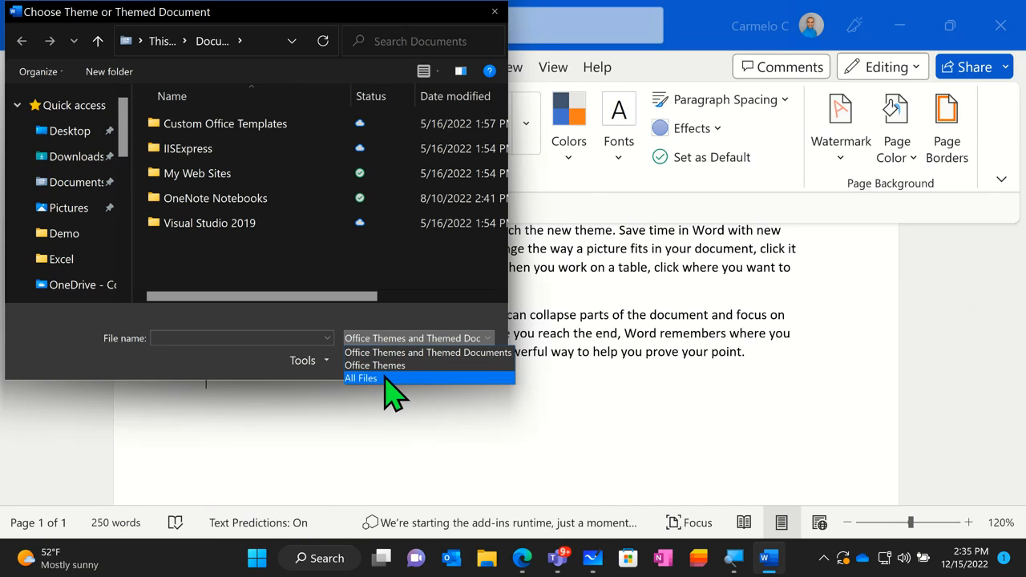
click(394, 330)
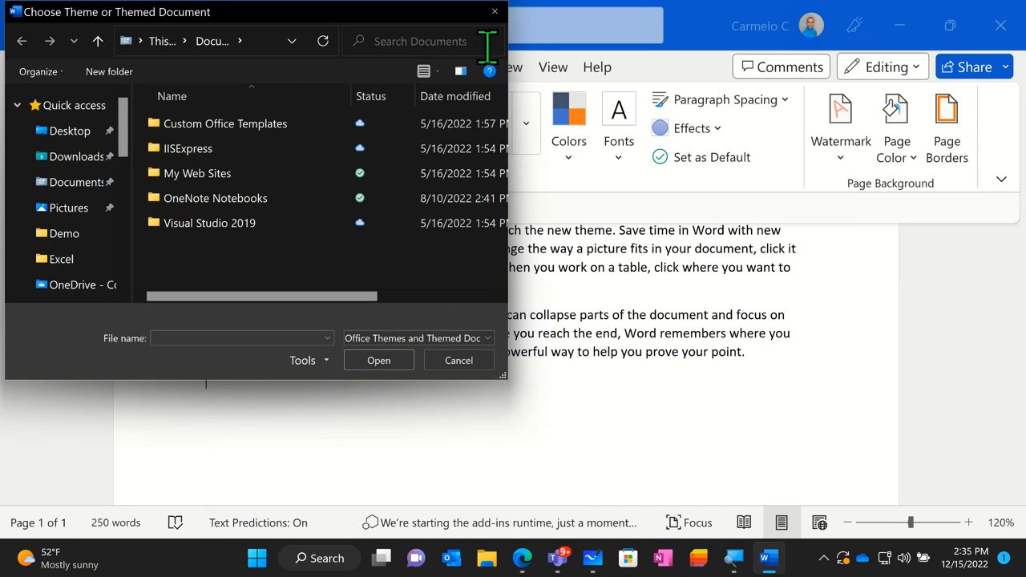
click(494, 12)
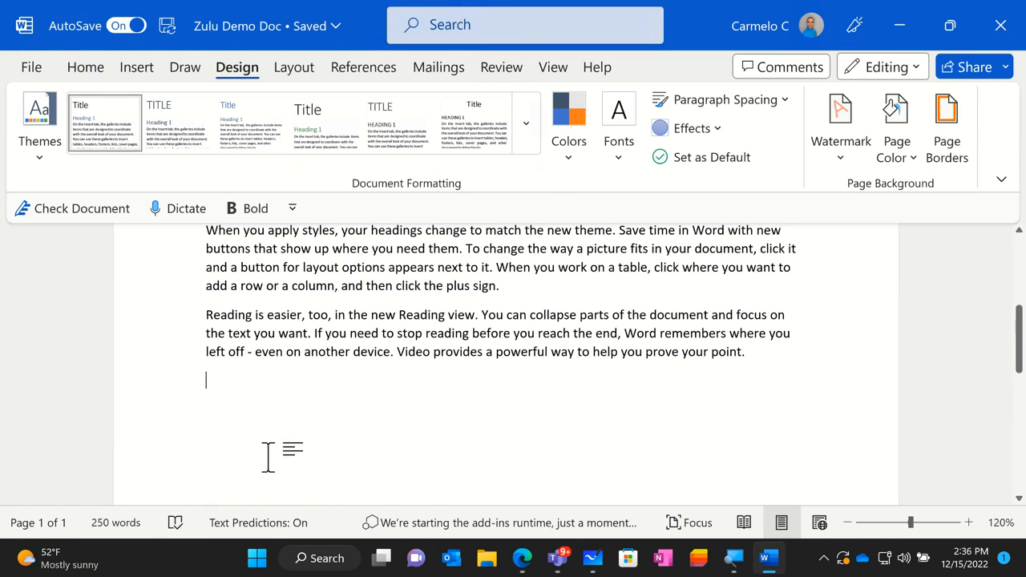
- Apply the Organic theme to the document and look over the restyled text
click(40, 144)
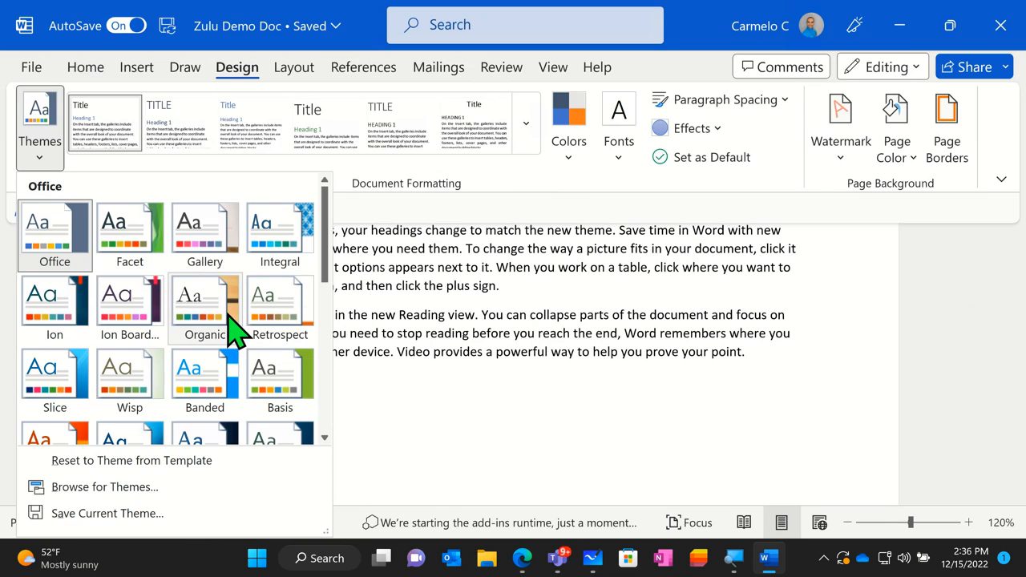
key(Escape)
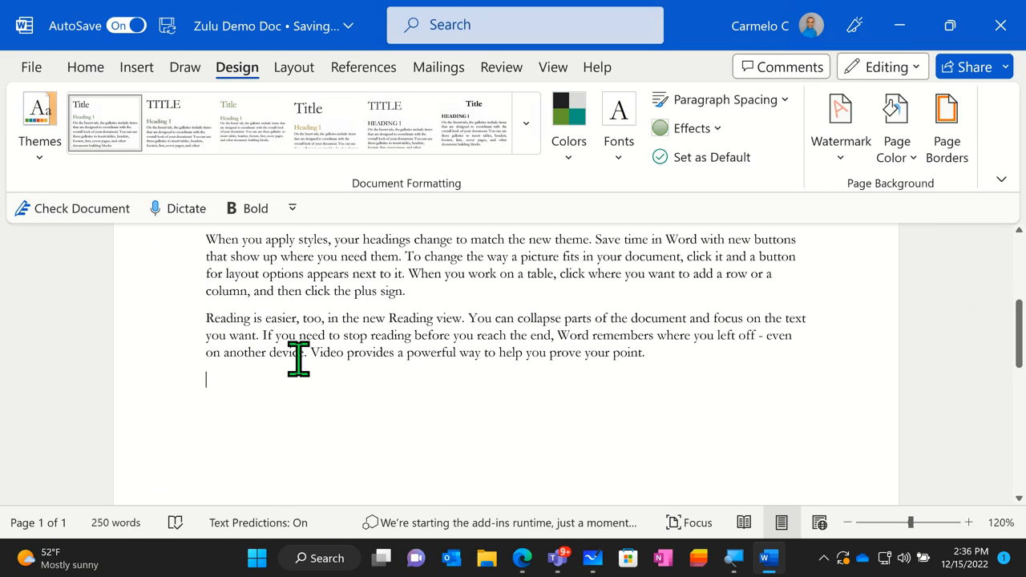
scroll(275, 321, up, 3)
scroll(275, 321, up, 2)
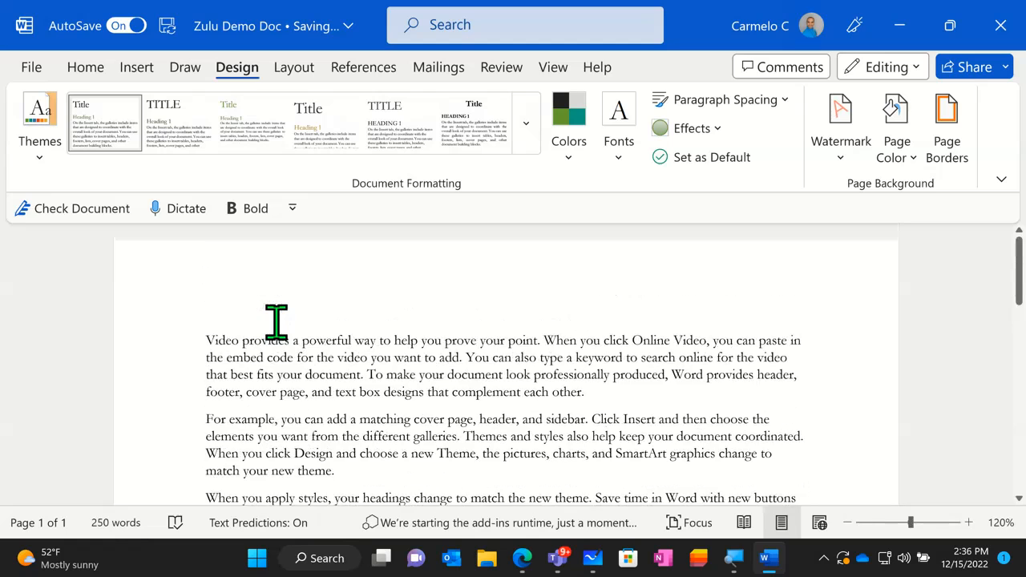
scroll(275, 323, down, 1)
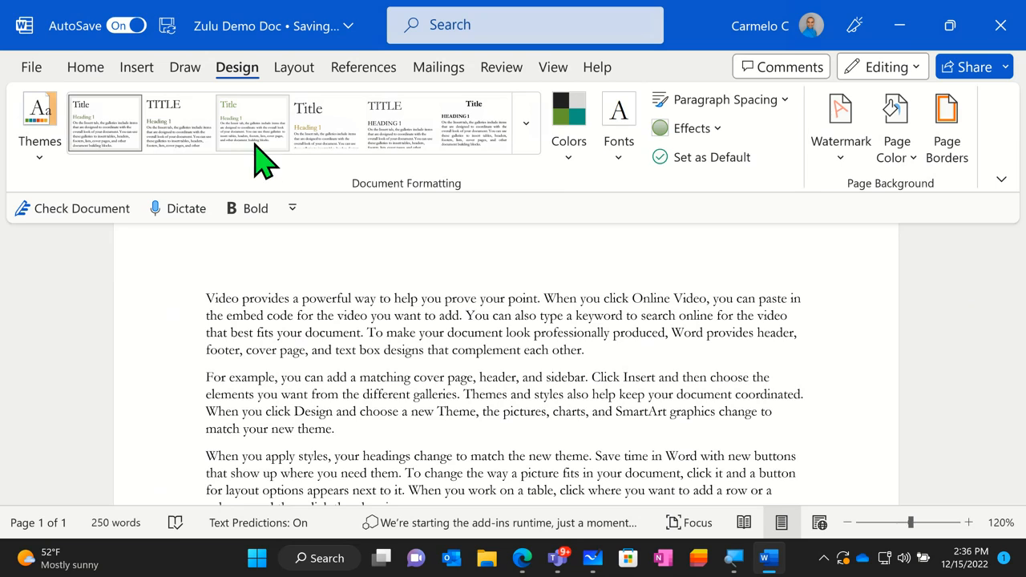
- Try the built-in style set with the centered title between rules, and the one with a small, bold centered title
click(532, 132)
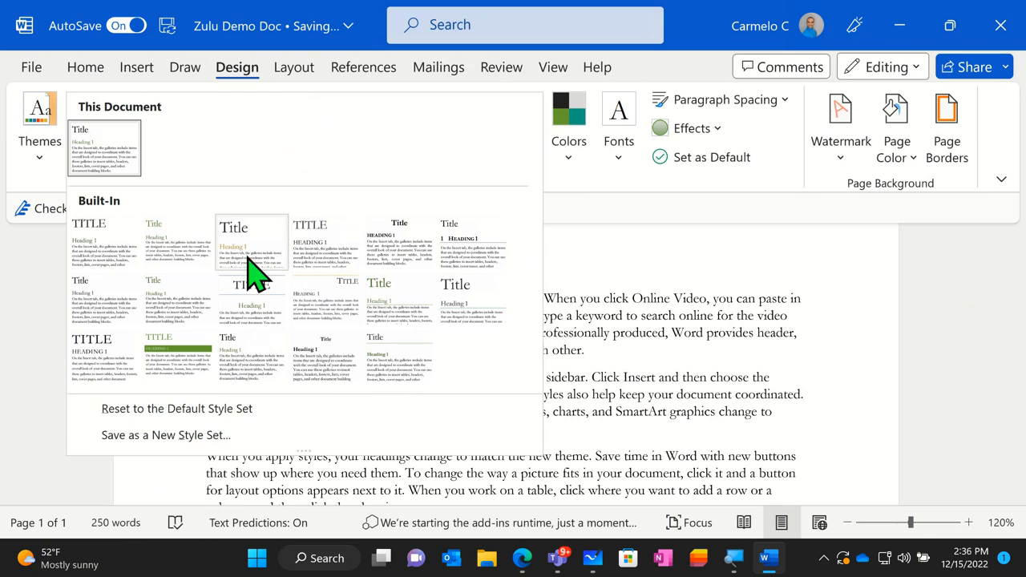
click(256, 320)
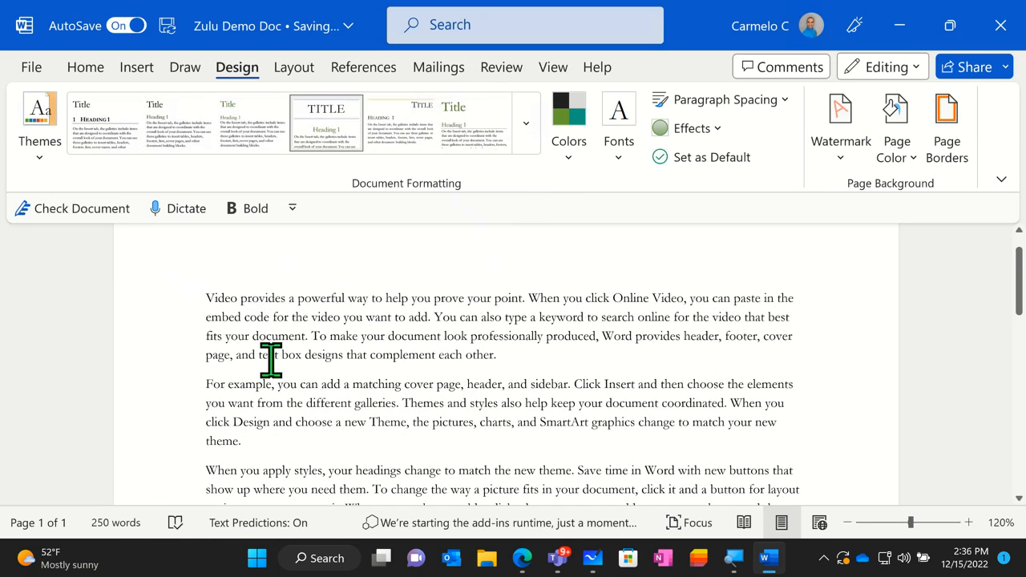
click(522, 146)
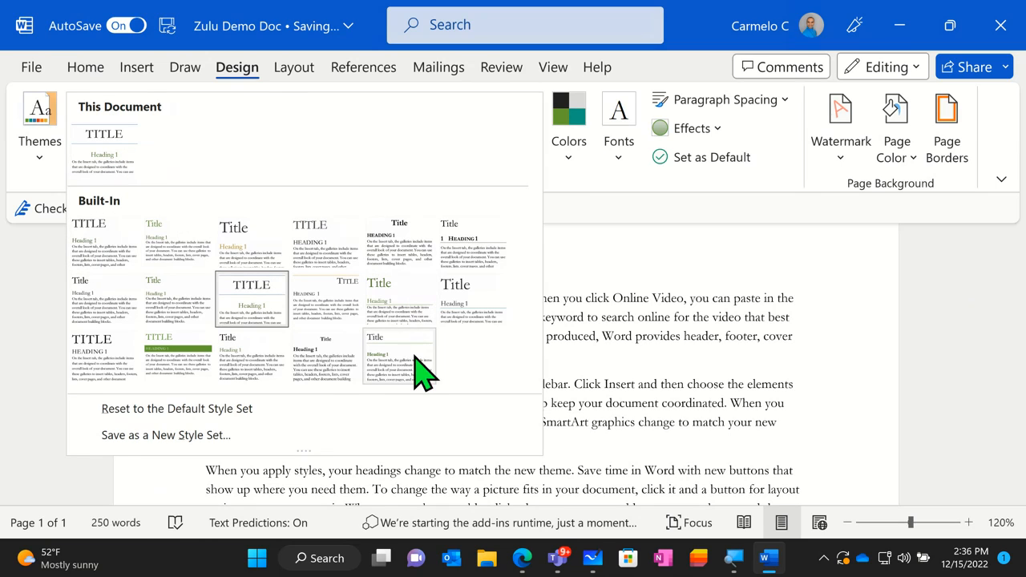
click(315, 377)
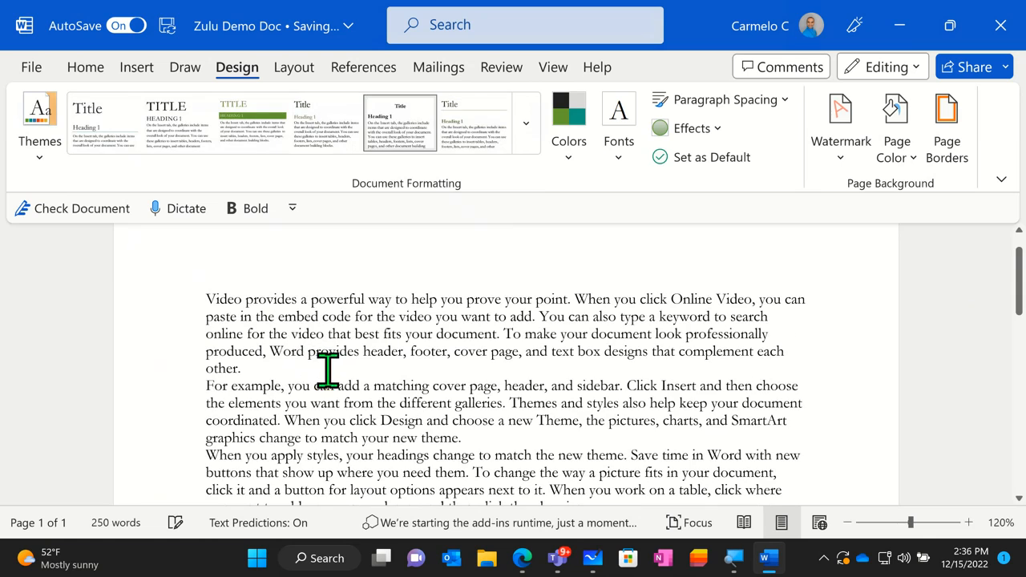
- Apply the first style set in the second row of built-in sets and review the reformatted document from beginning to end
click(526, 122)
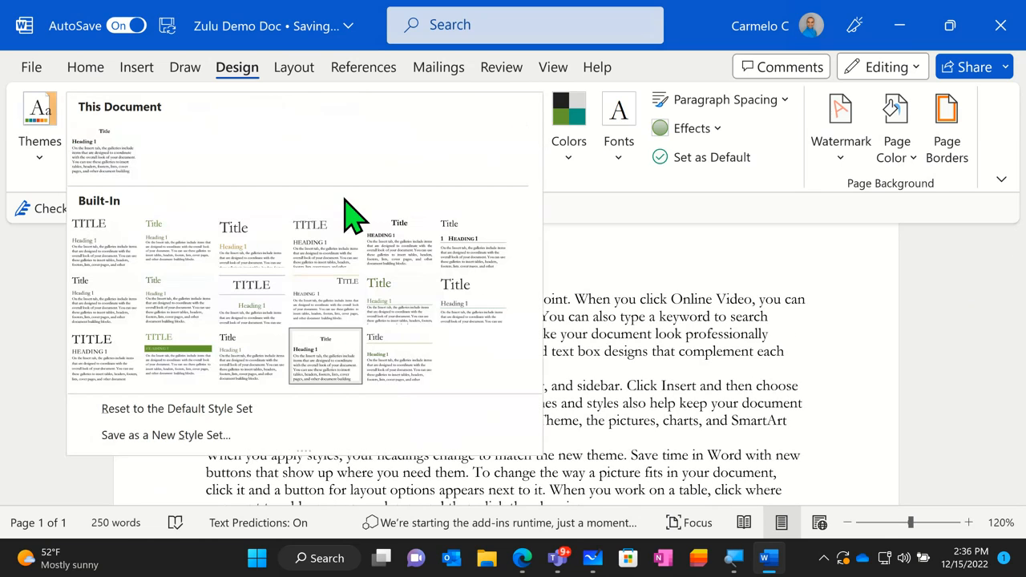
click(70, 314)
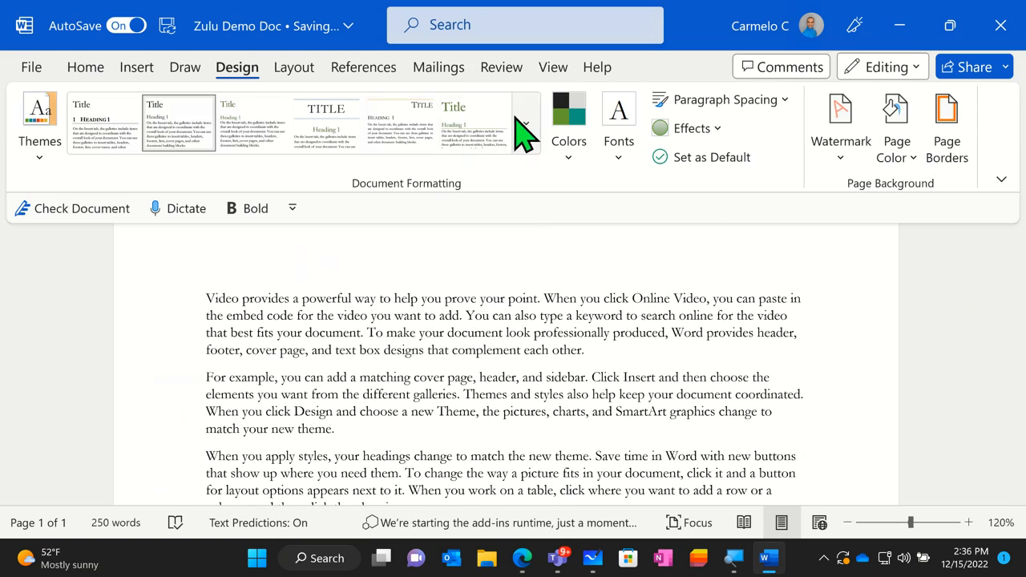
scroll(338, 324, up, 1)
scroll(338, 324, down, 2)
scroll(338, 324, down, 1)
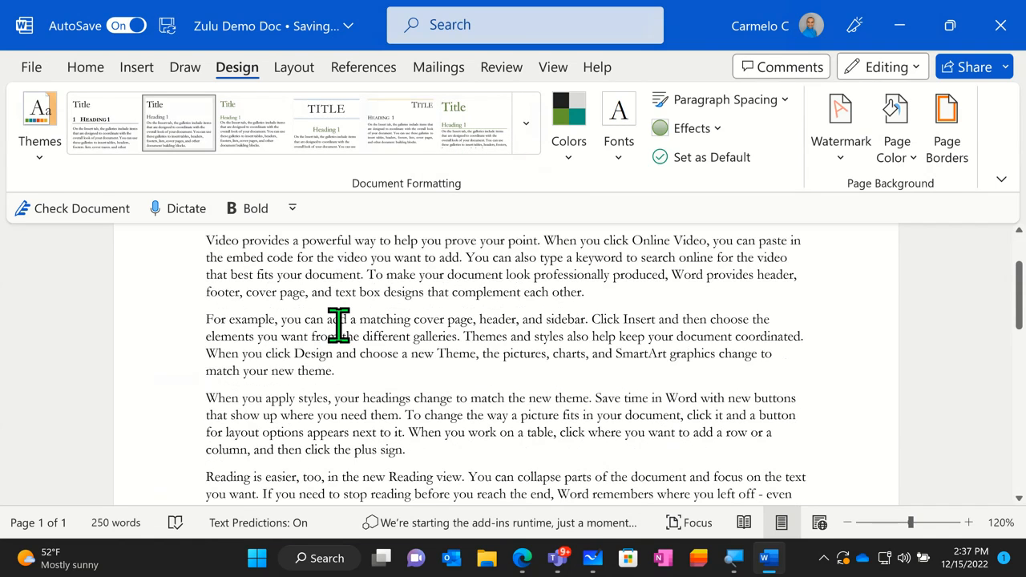
scroll(338, 325, up, 3)
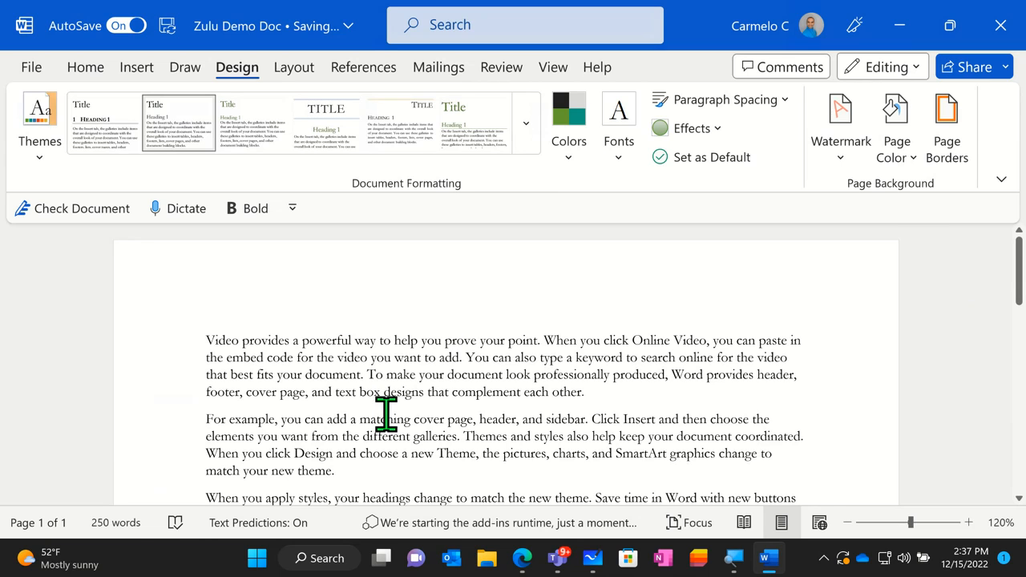
scroll(386, 413, down, 5)
scroll(385, 413, down, 2)
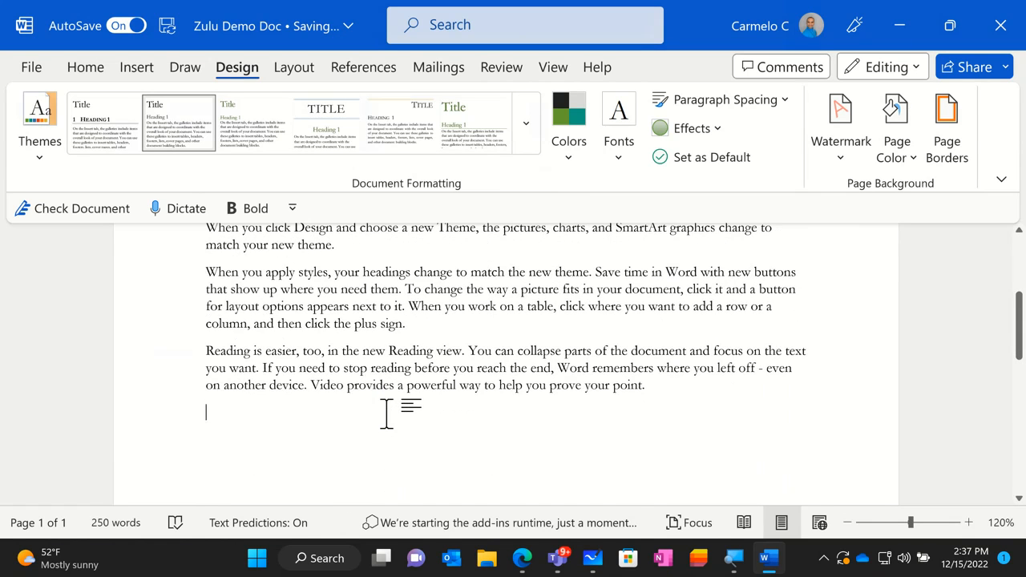
scroll(385, 413, up, 4)
scroll(386, 414, up, 4)
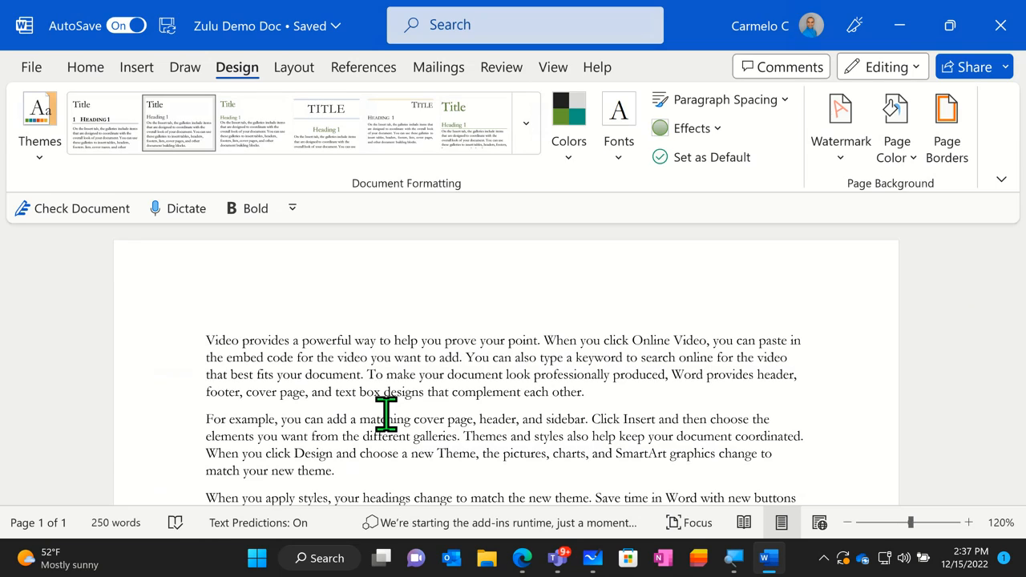
- Select the document's first sentence, look through the built-in color schemes, and apply the Blue theme colors
click(577, 152)
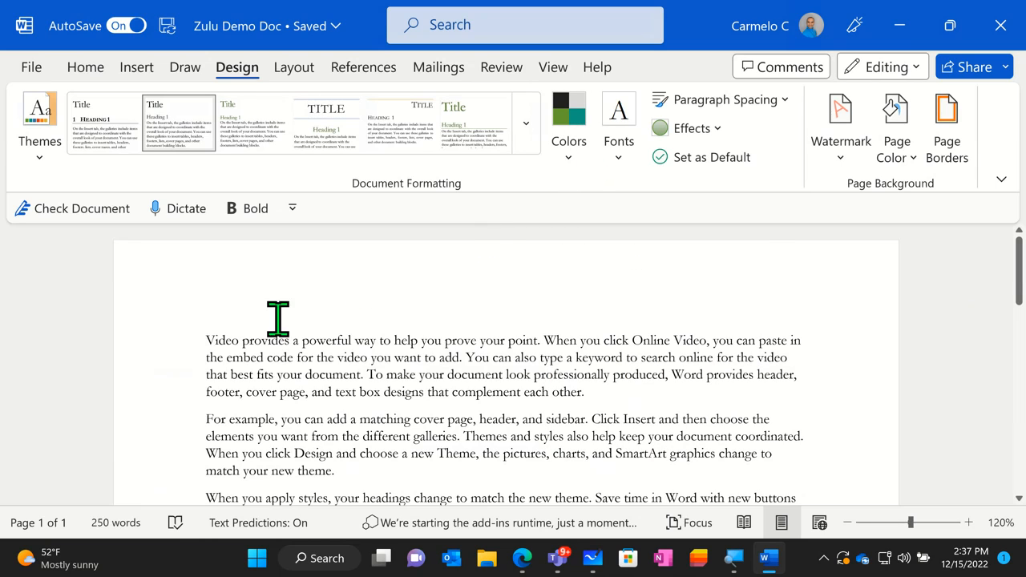
drag(211, 337, 526, 331)
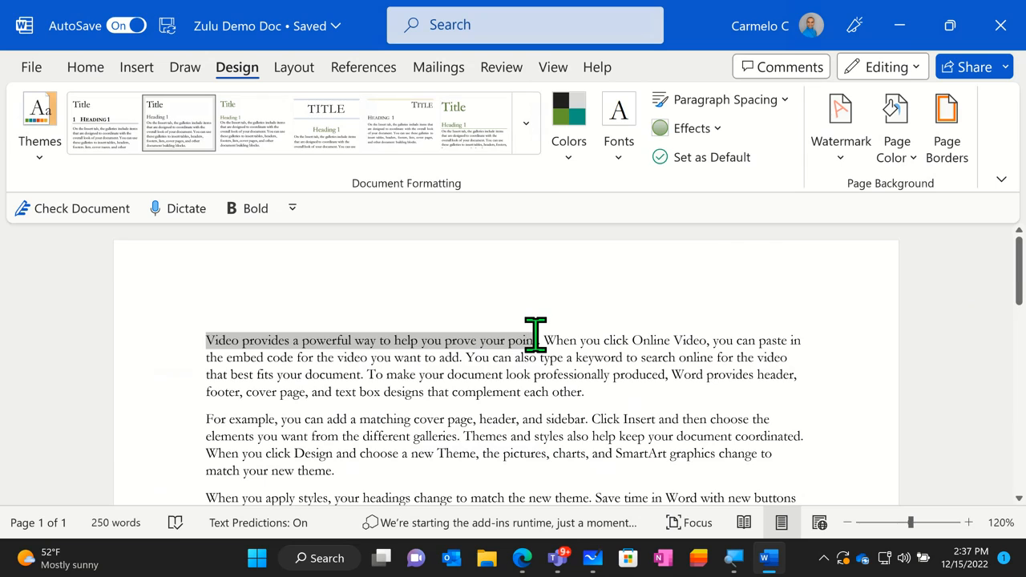
drag(542, 335, 543, 335)
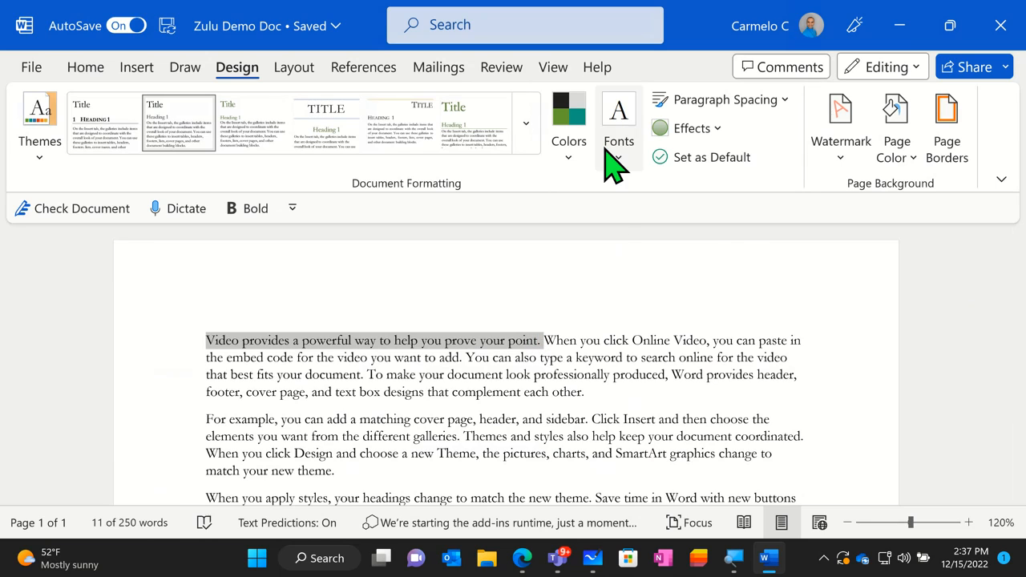
click(575, 170)
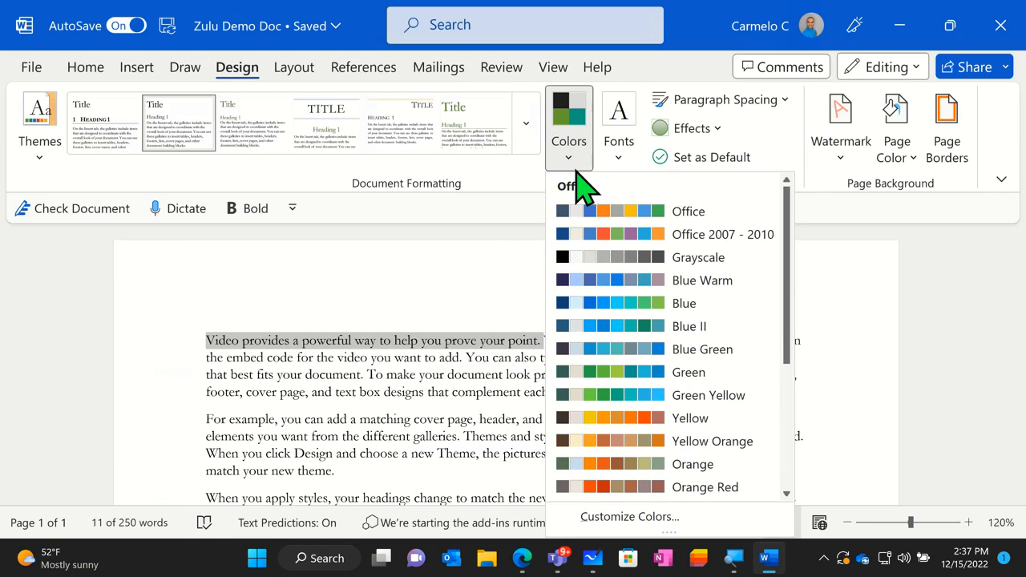
scroll(629, 338, down, 4)
scroll(637, 353, down, 1)
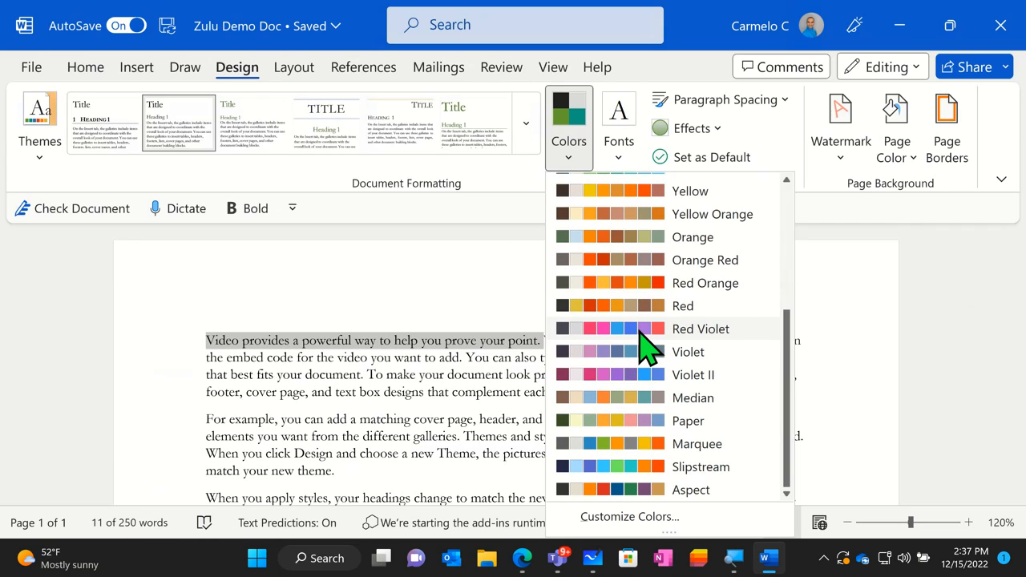
scroll(645, 336, up, 5)
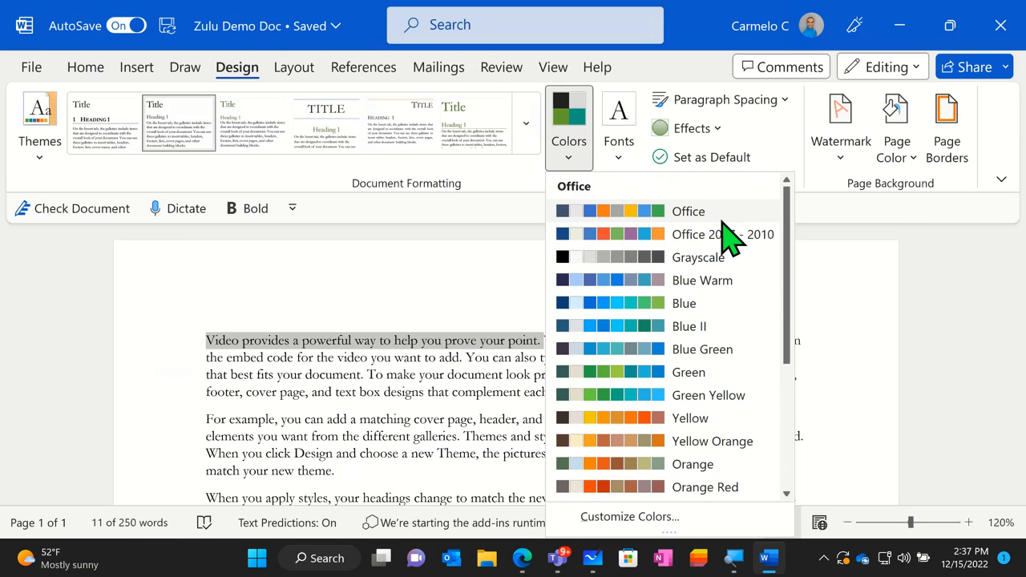
scroll(726, 241, down, 5)
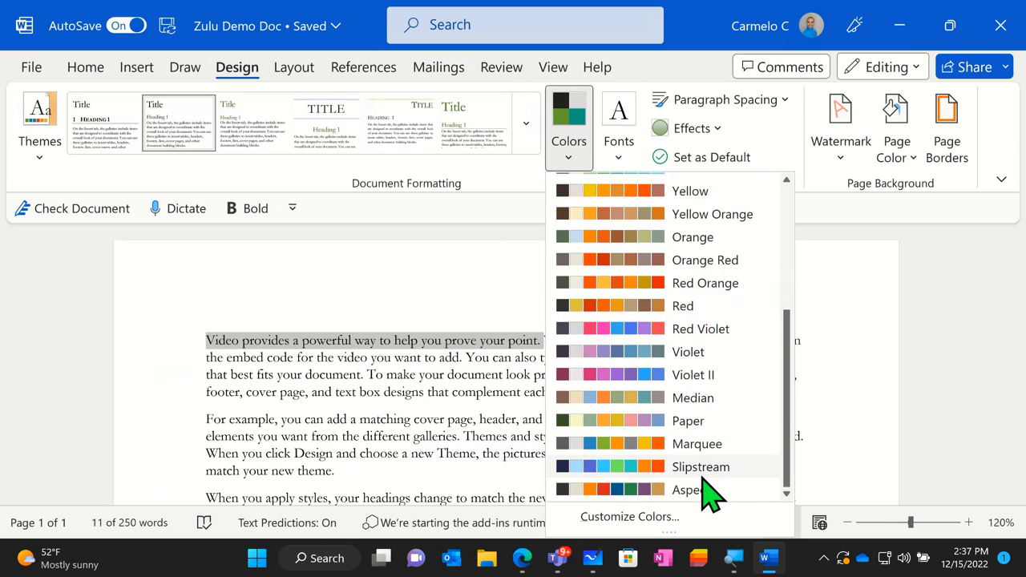
scroll(725, 461, up, 5)
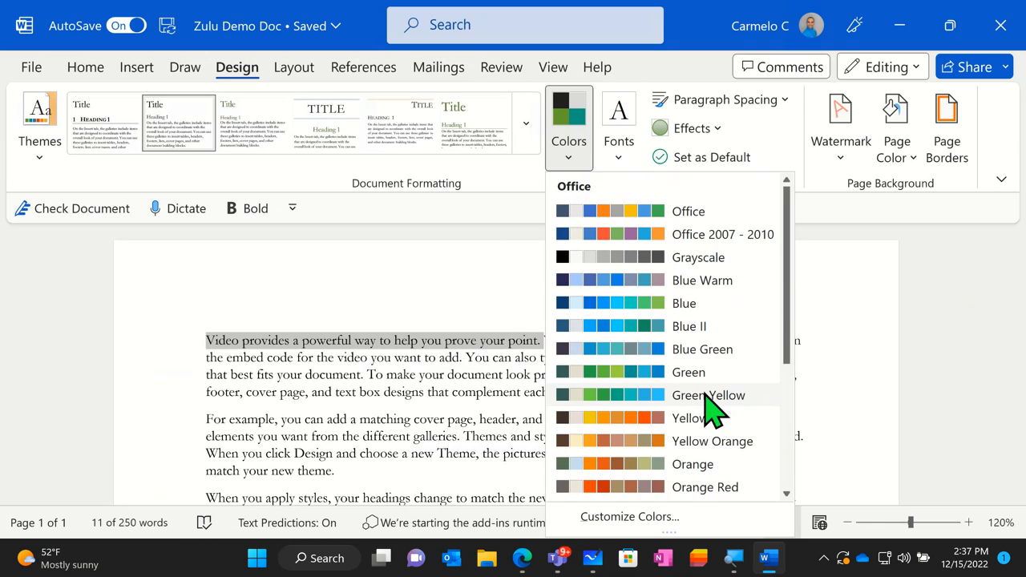
click(694, 311)
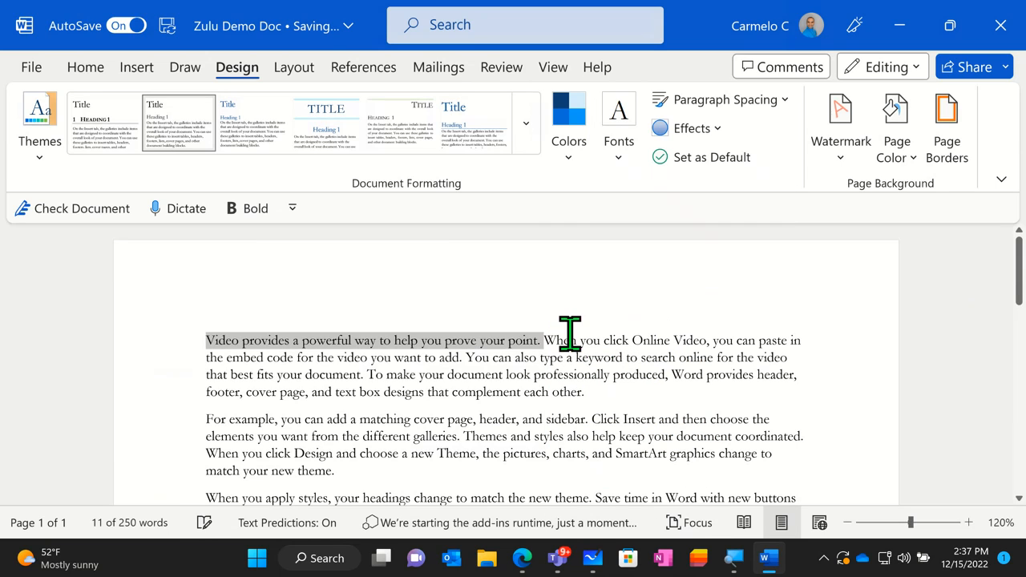
click(330, 391)
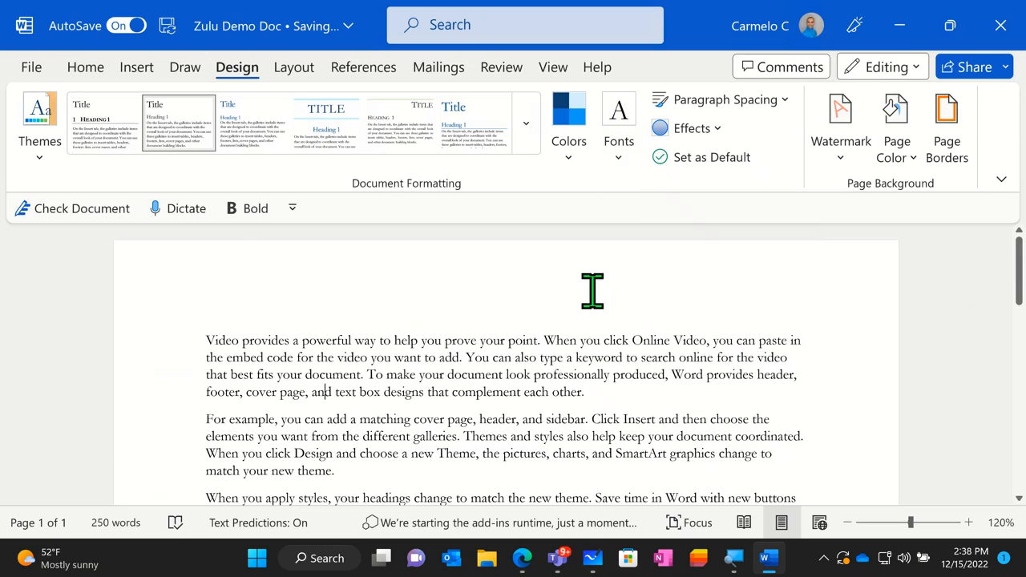
- Apply the Georgia theme fonts to the document
click(620, 159)
scroll(698, 309, down, 8)
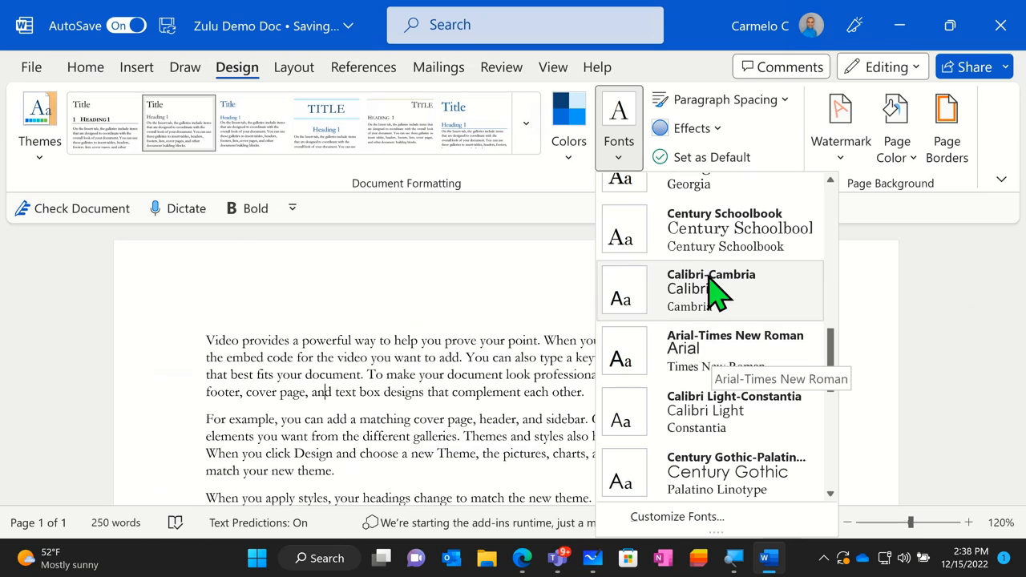
click(709, 210)
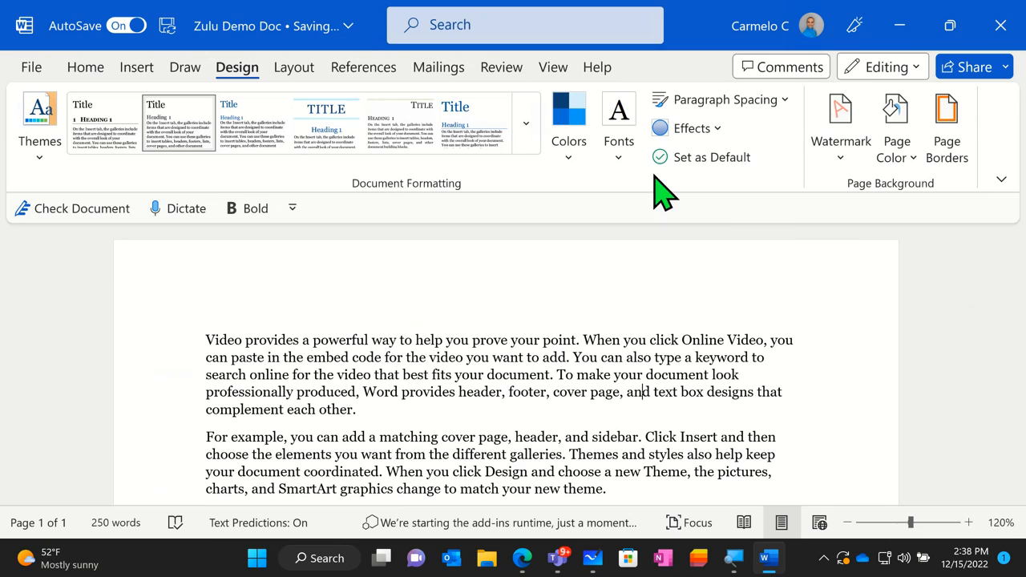
- Try the built-in Tight and Open paragraph spacing on the document
click(708, 103)
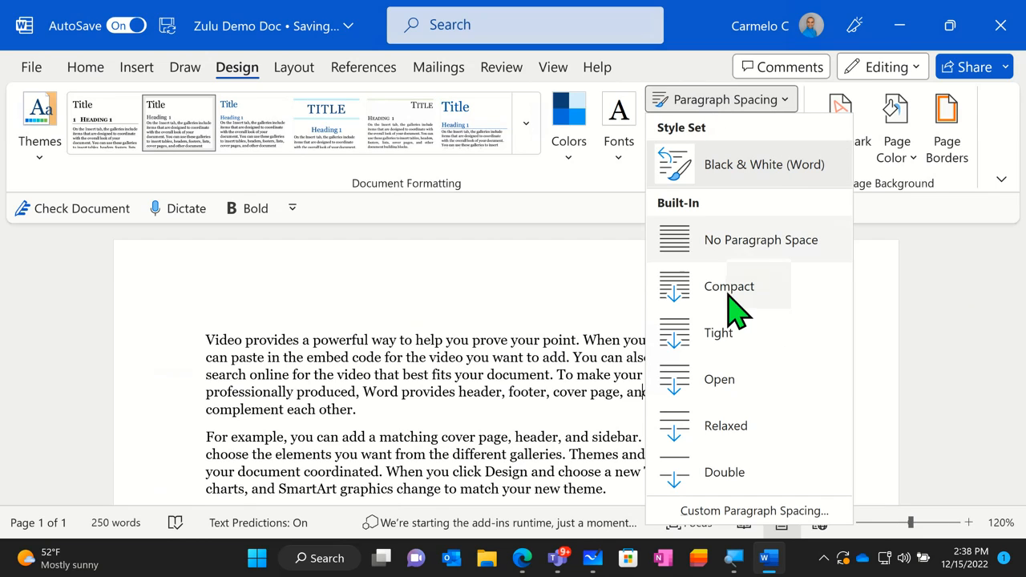
click(729, 346)
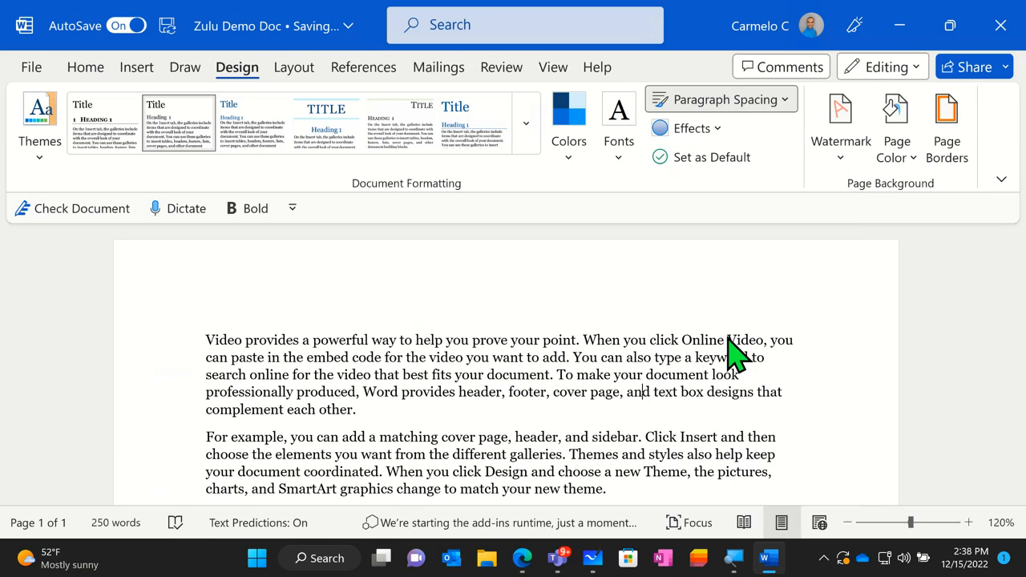
click(742, 111)
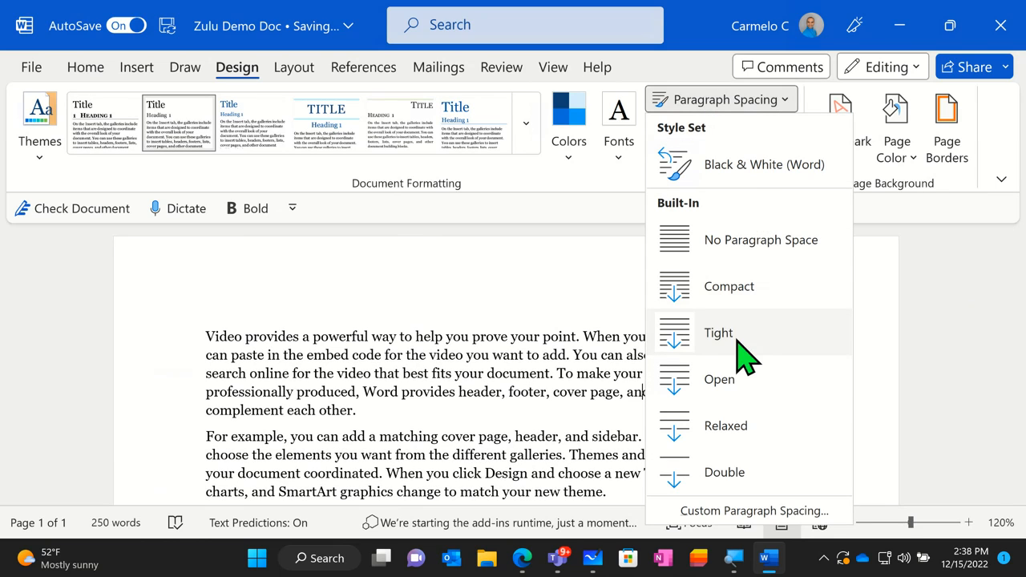
click(742, 391)
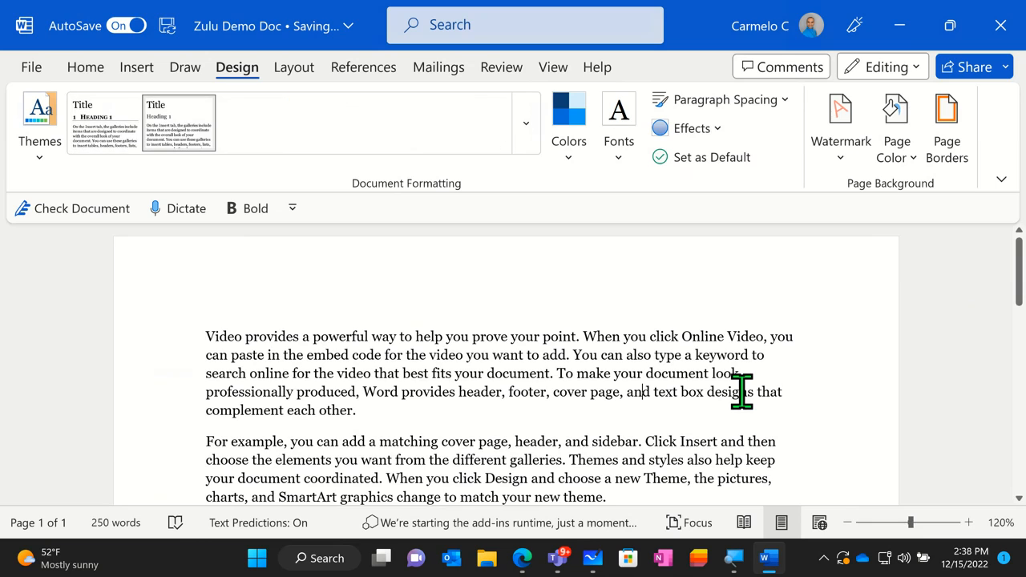
- Apply the built-in Double paragraph spacing to the document and look over the respaced text
click(718, 106)
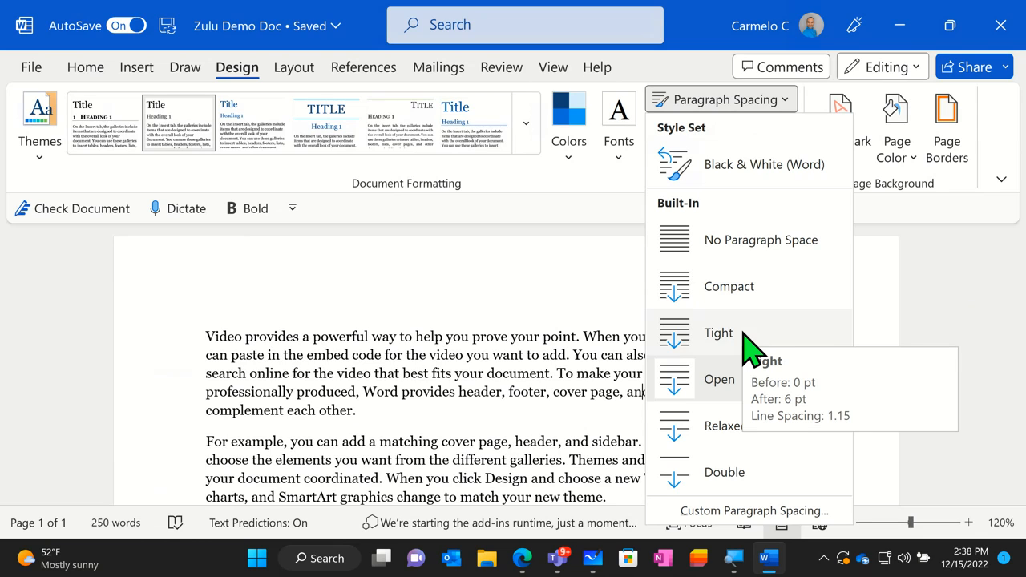
click(701, 472)
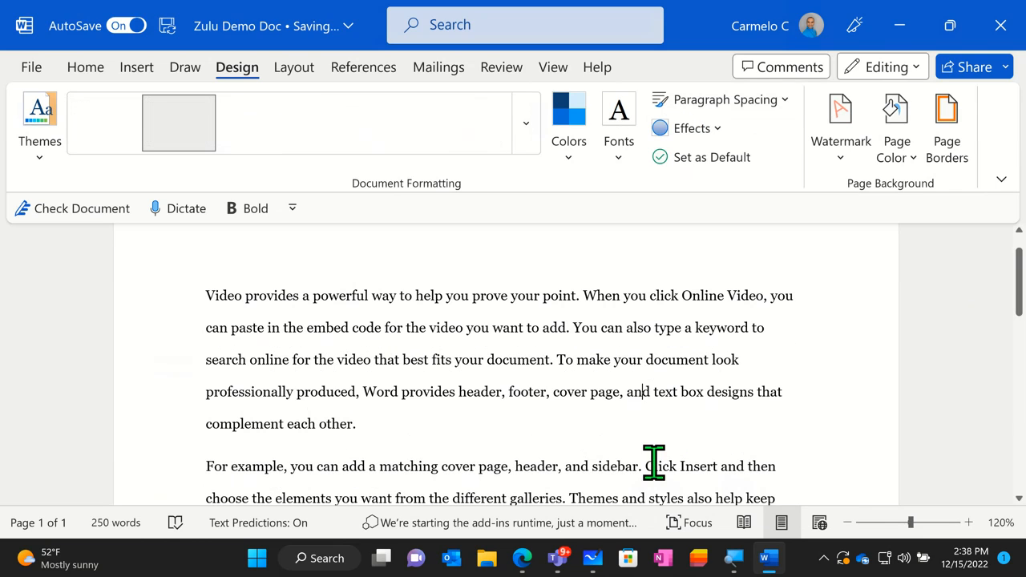
scroll(630, 396, down, 2)
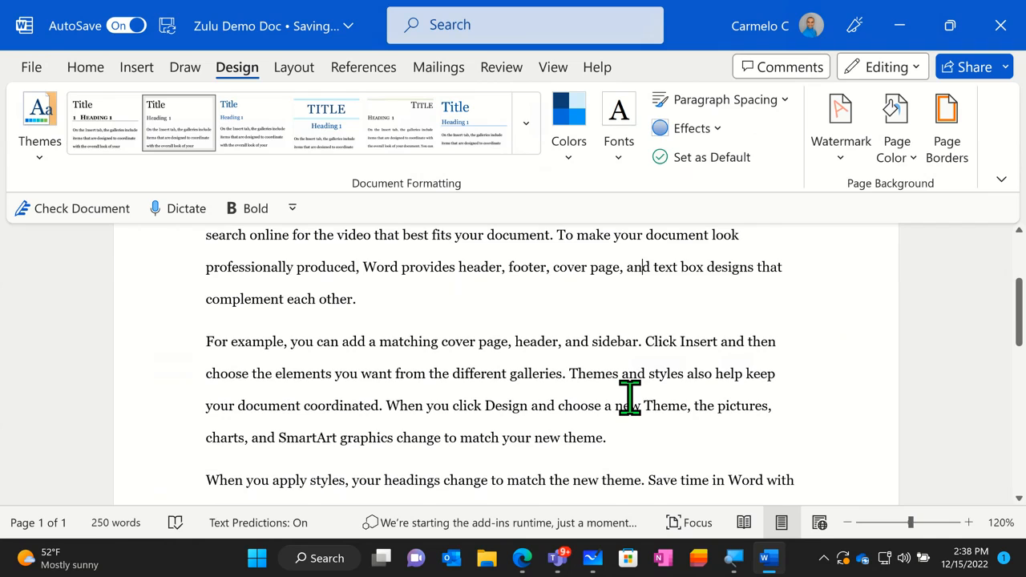
scroll(630, 395, down, 5)
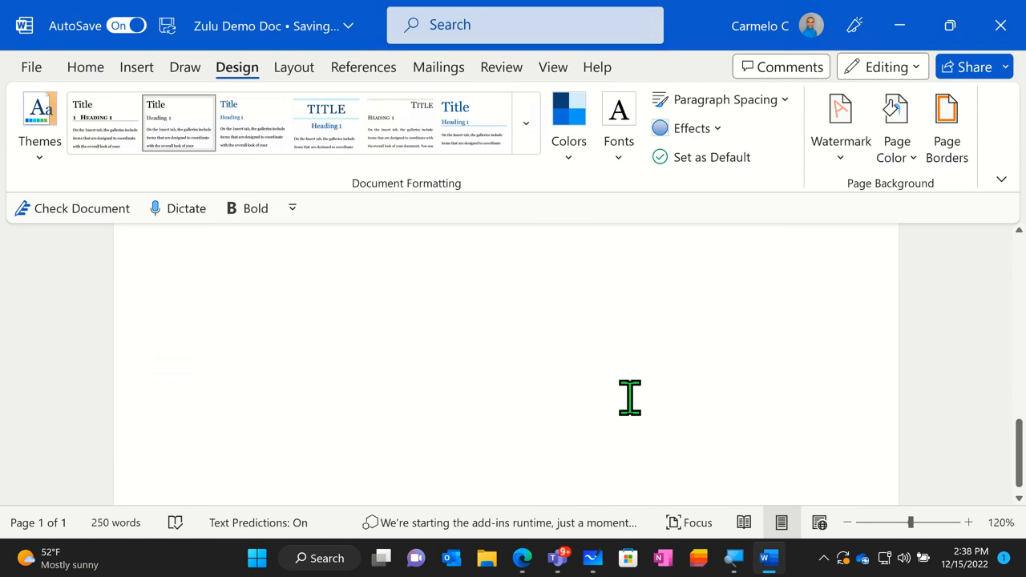
scroll(630, 396, up, 8)
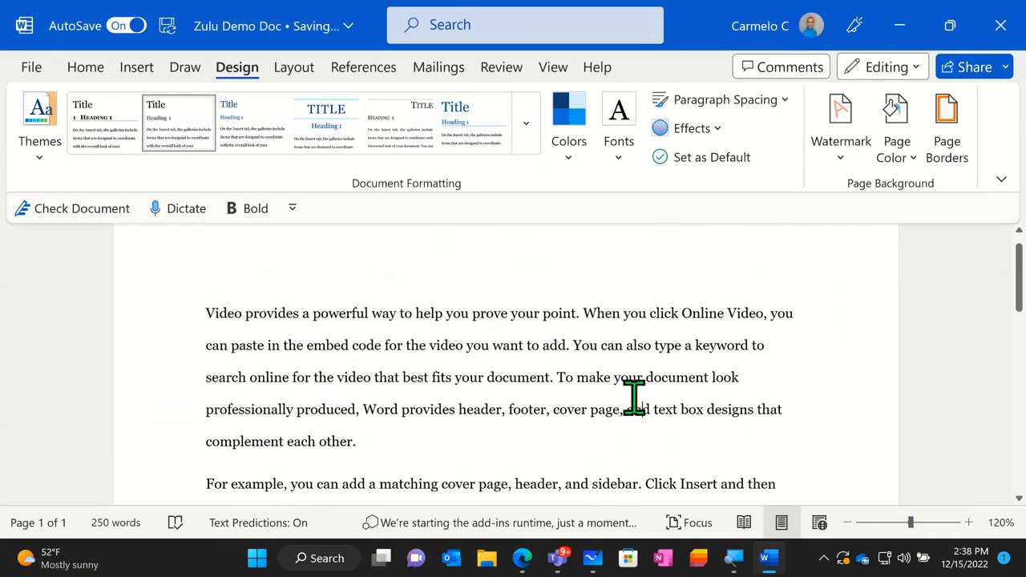
scroll(614, 393, down, 1)
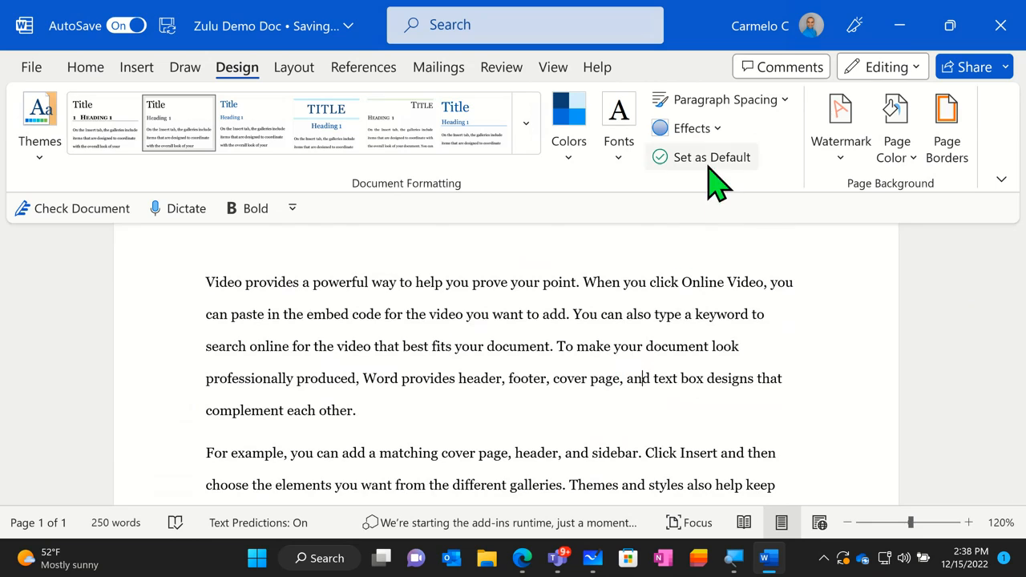
- Look over the theme effects and browse the built-in watermarks from CONFIDENTIAL to URGENT without applying any
click(698, 133)
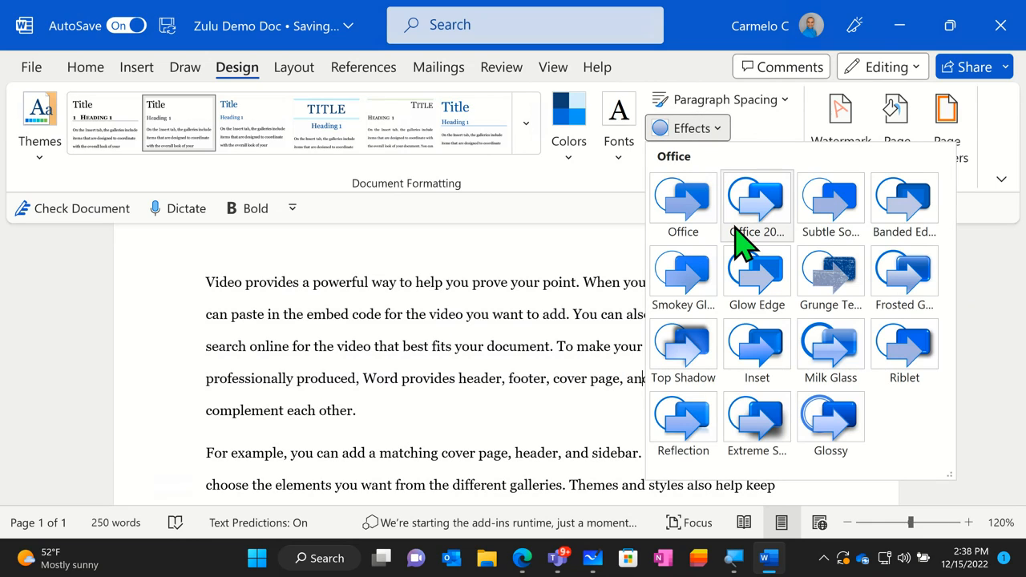
click(480, 365)
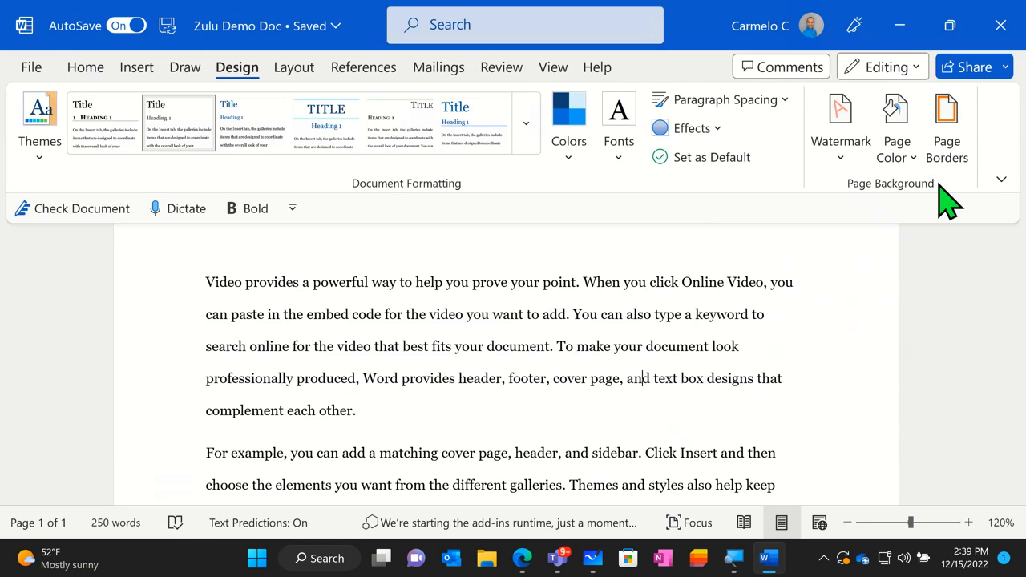
click(852, 165)
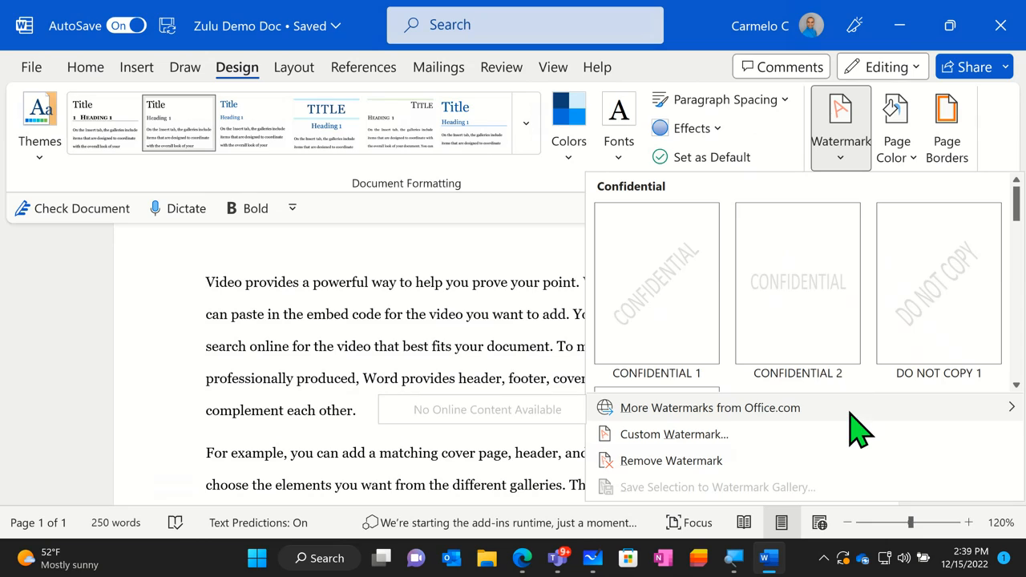
scroll(810, 353, down, 6)
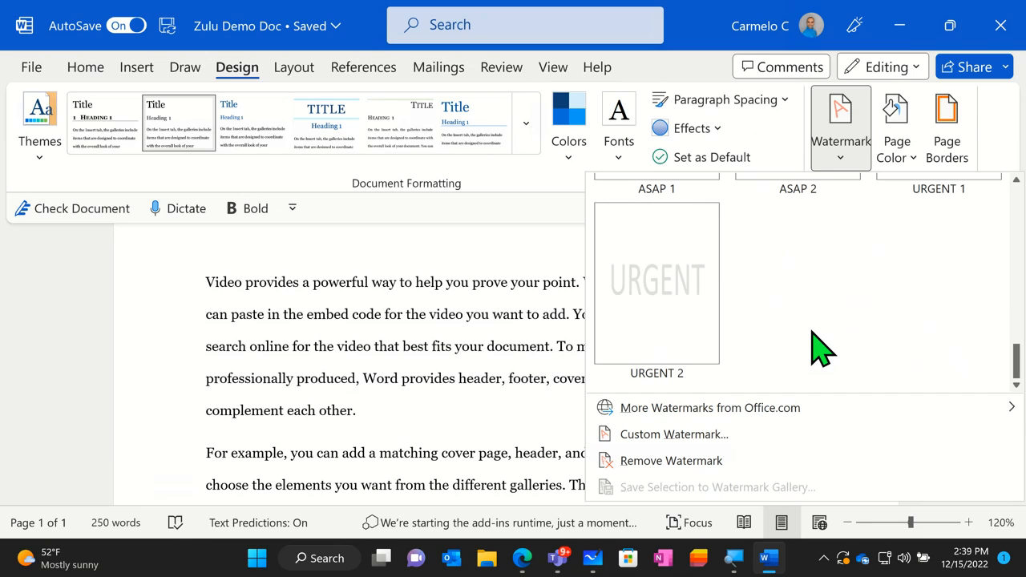
scroll(817, 349, up, 3)
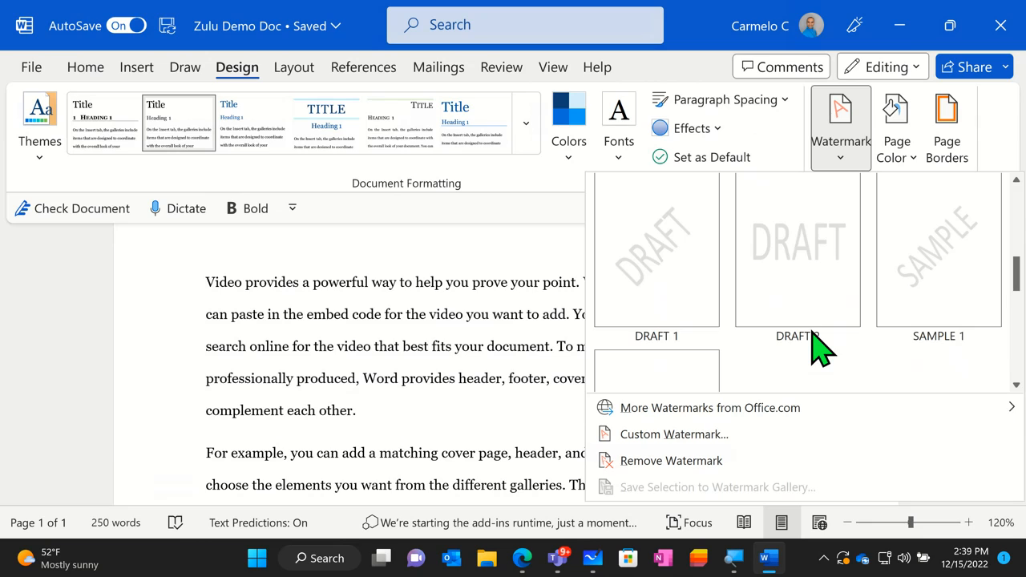
scroll(817, 346, up, 3)
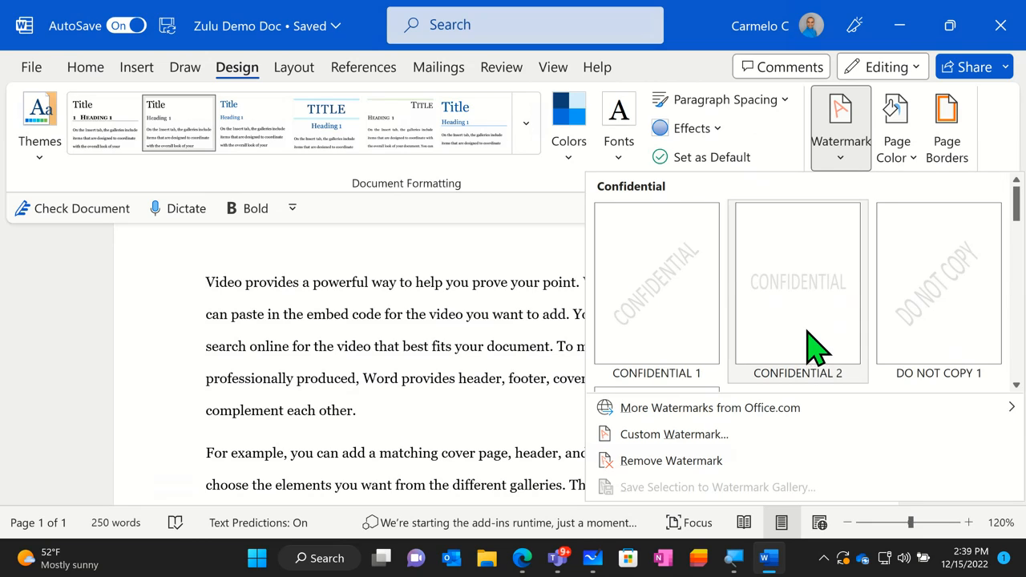
scroll(848, 314, down, 3)
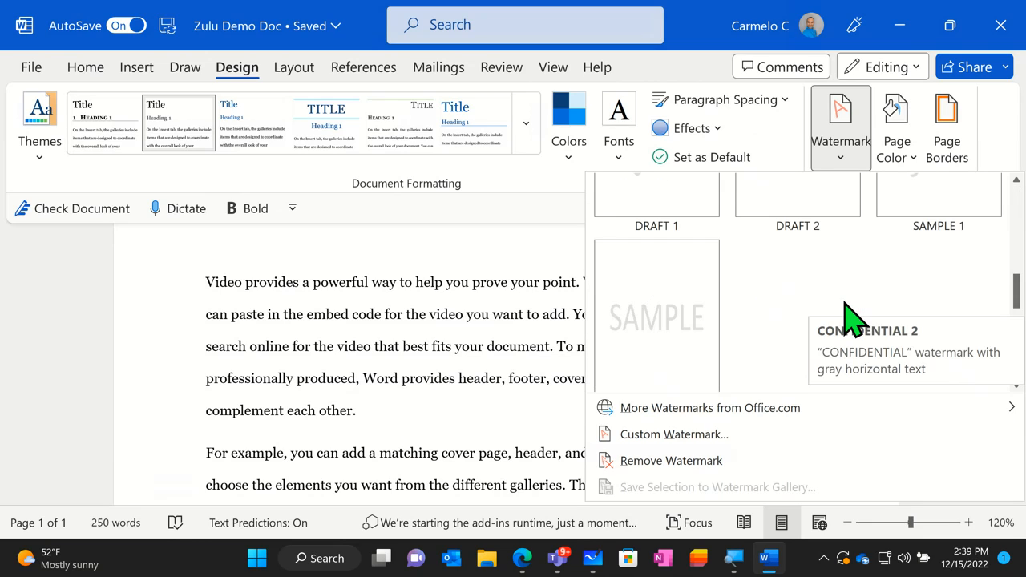
scroll(851, 315, up, 3)
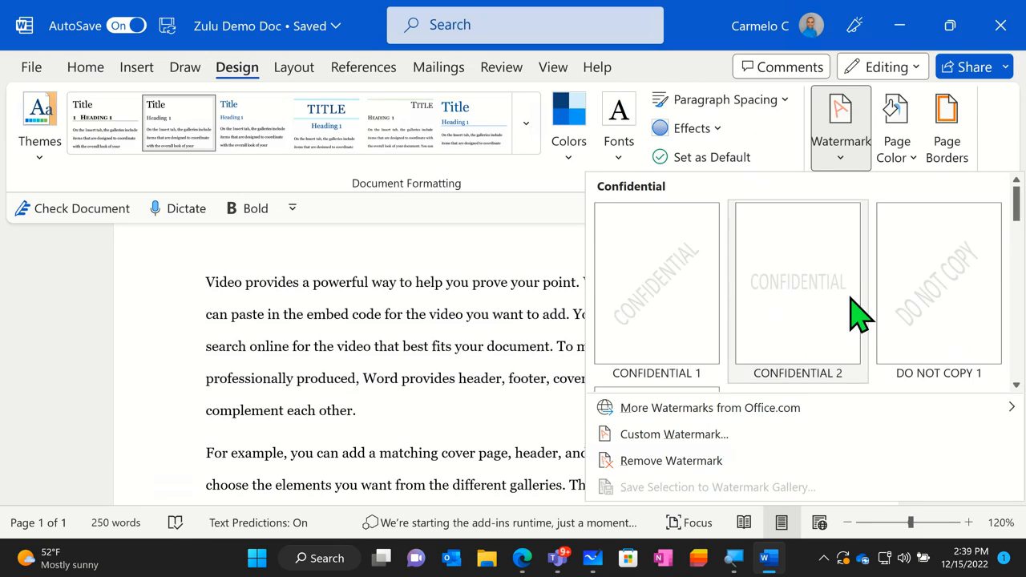
click(897, 180)
- Try the standard orange as the page color and reset the page to No Color
click(901, 181)
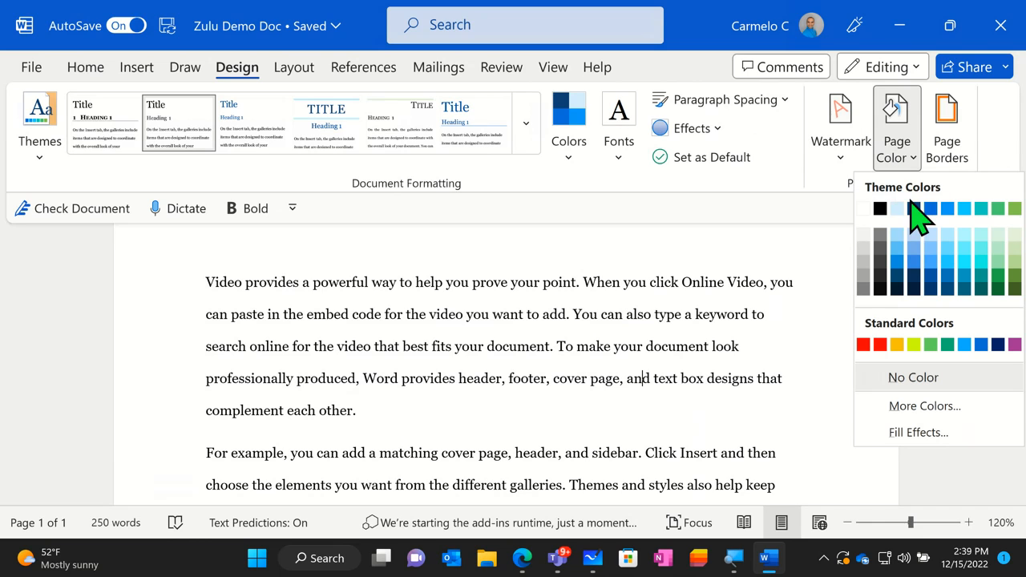
click(898, 344)
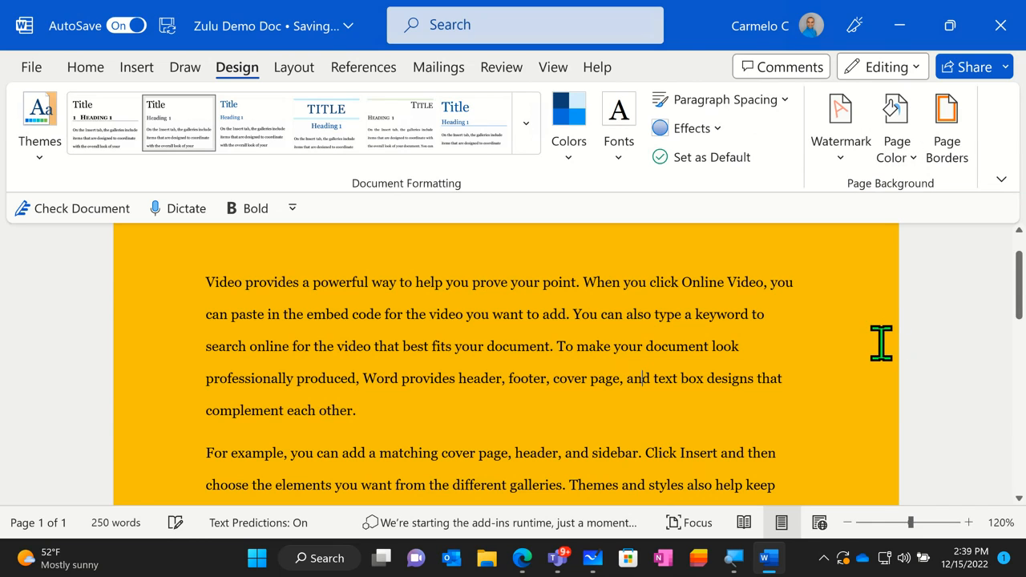
click(908, 181)
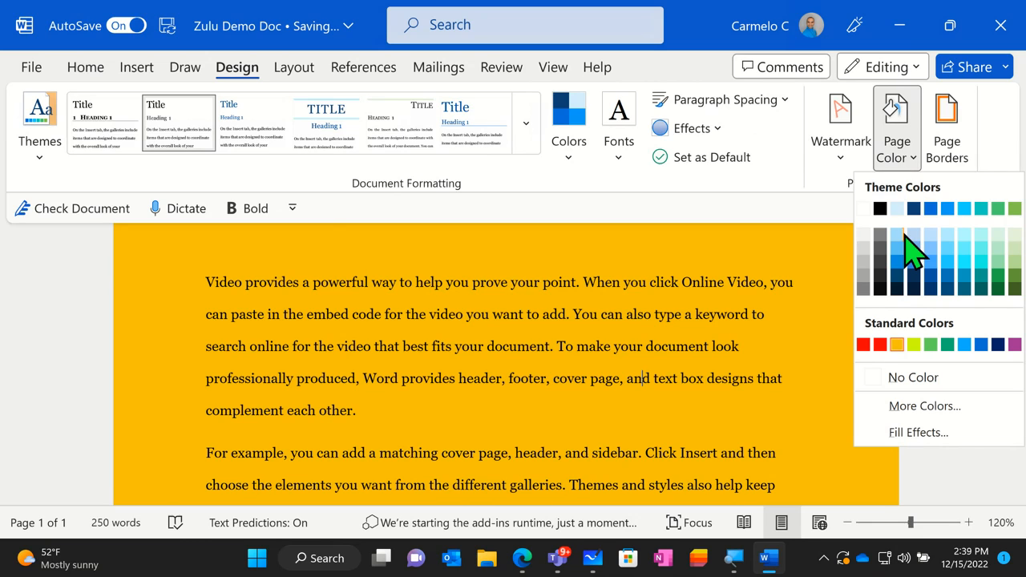
click(895, 377)
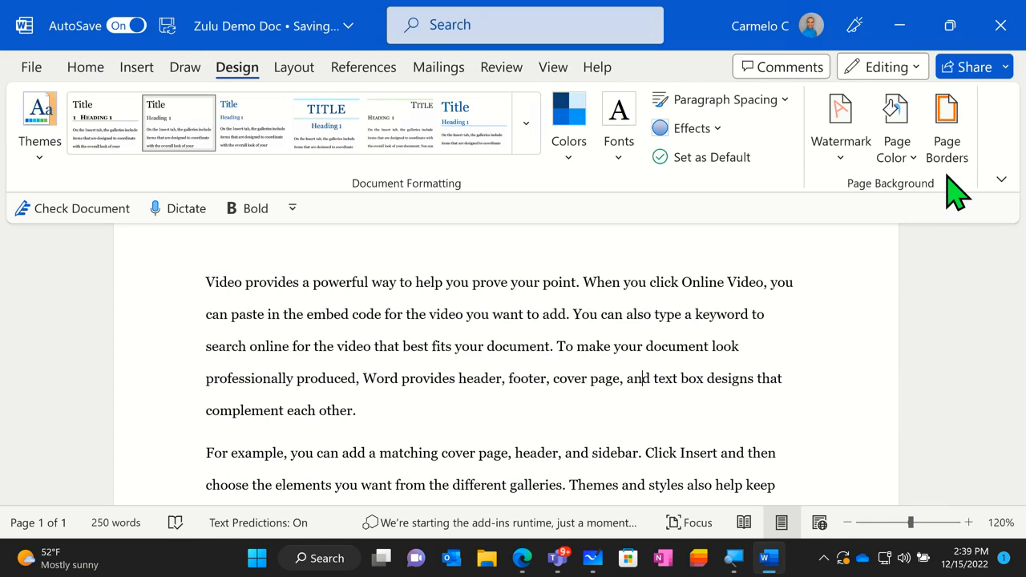
- Add a Box page border with a ½ pt line to the whole document and look over the bordered page
click(948, 174)
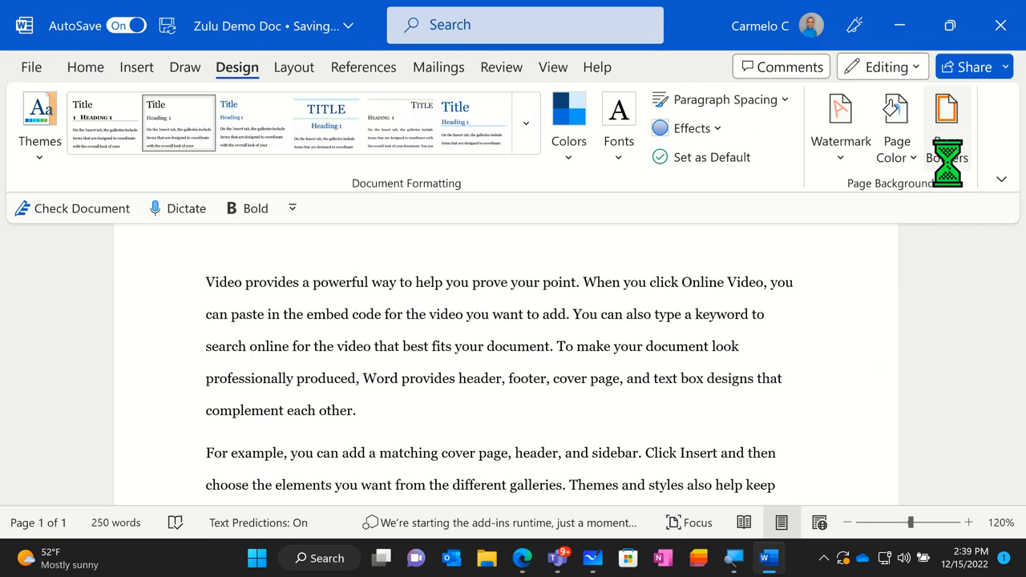
click(329, 202)
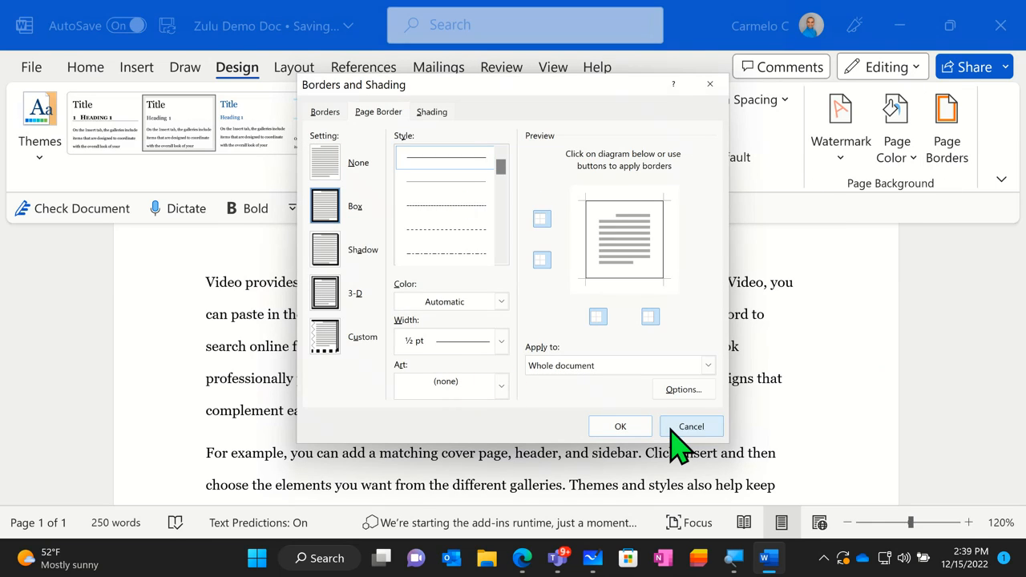
click(633, 432)
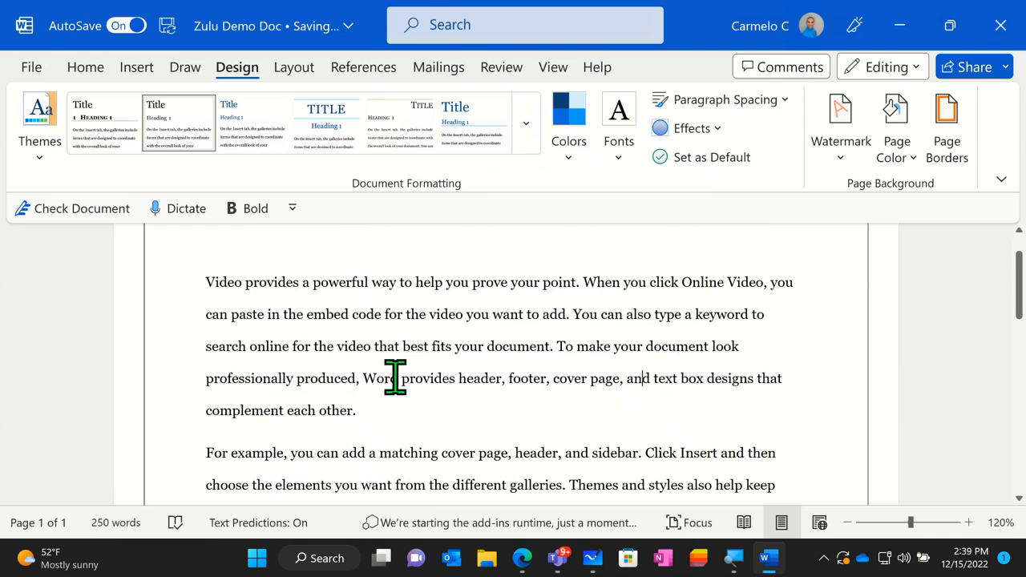
scroll(273, 369, up, 1)
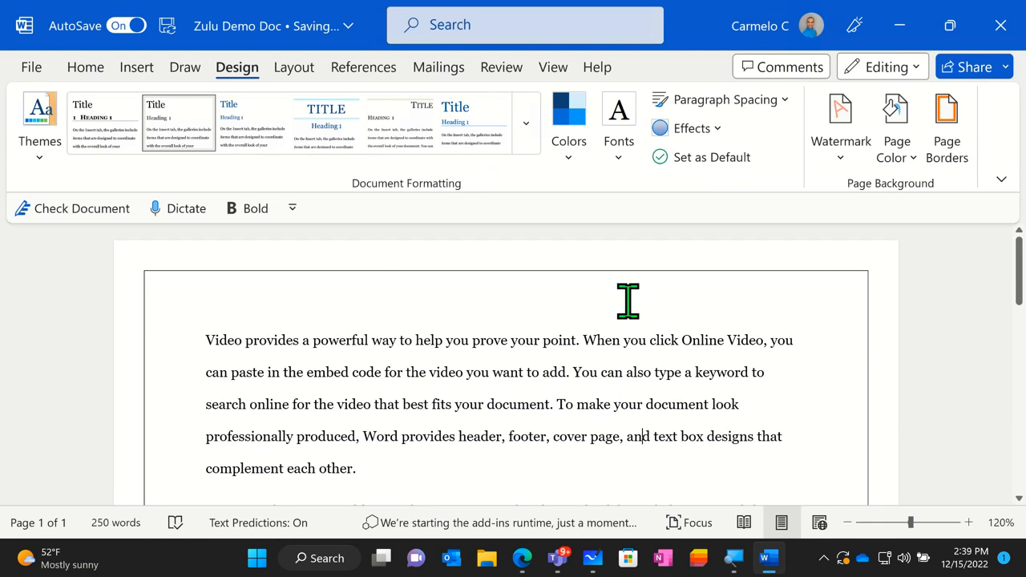
scroll(862, 468, down, 4)
scroll(841, 449, down, 5)
scroll(833, 437, down, 1)
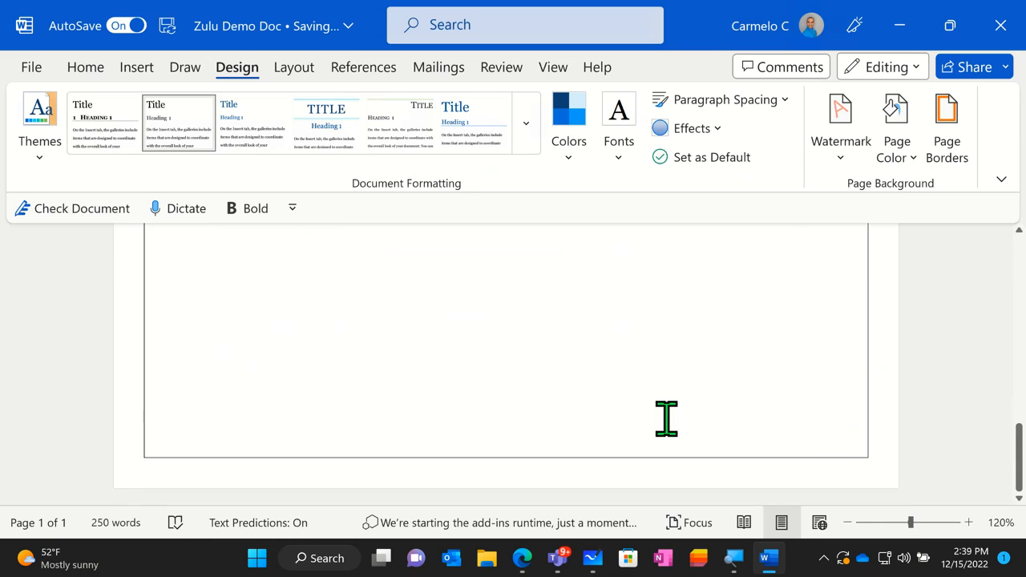
scroll(444, 360, up, 7)
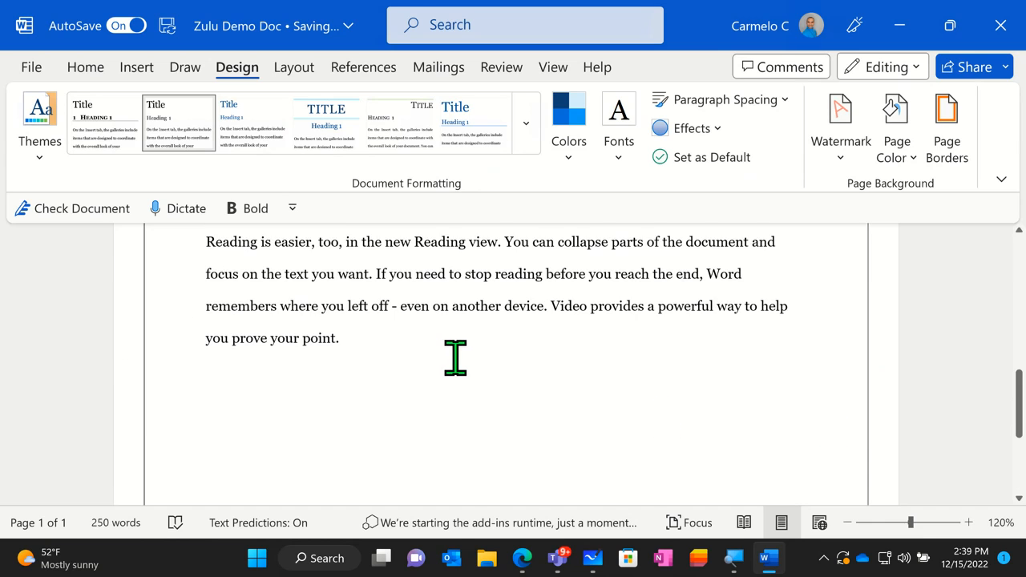
scroll(494, 363, up, 3)
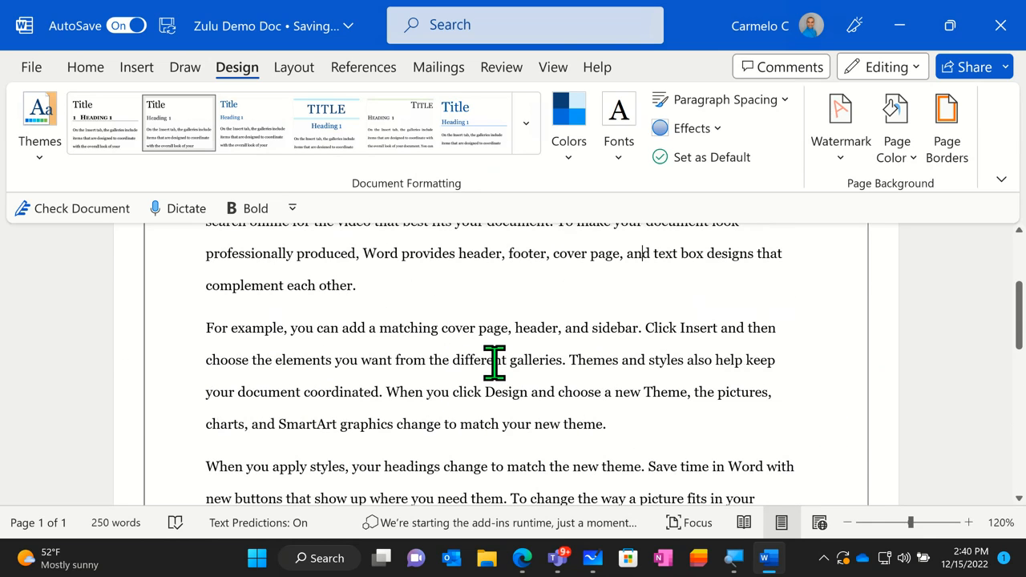
scroll(496, 363, up, 3)
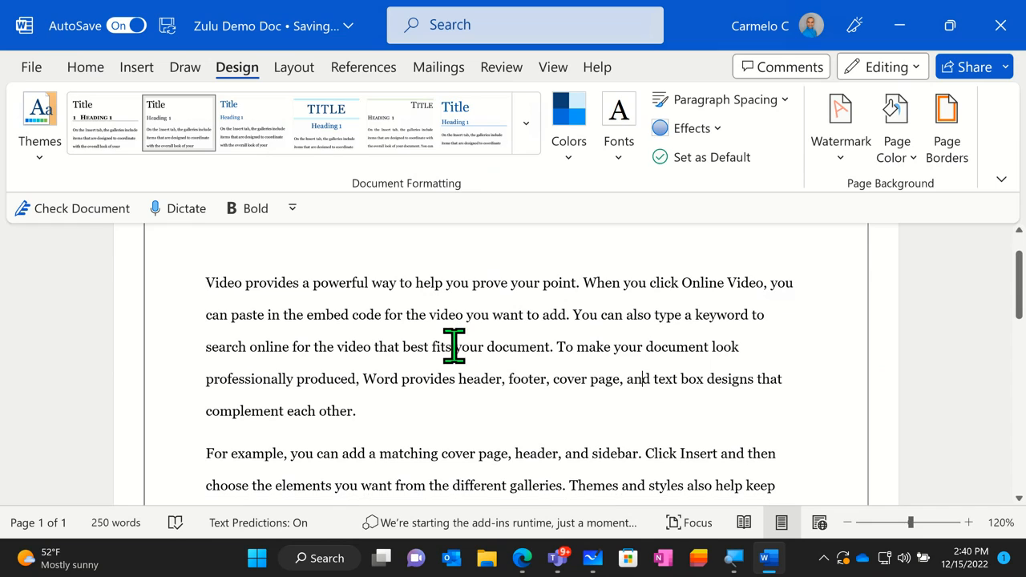
- Browse the preset page margins from Normal to Office 2003 Default and choose Normal
click(304, 70)
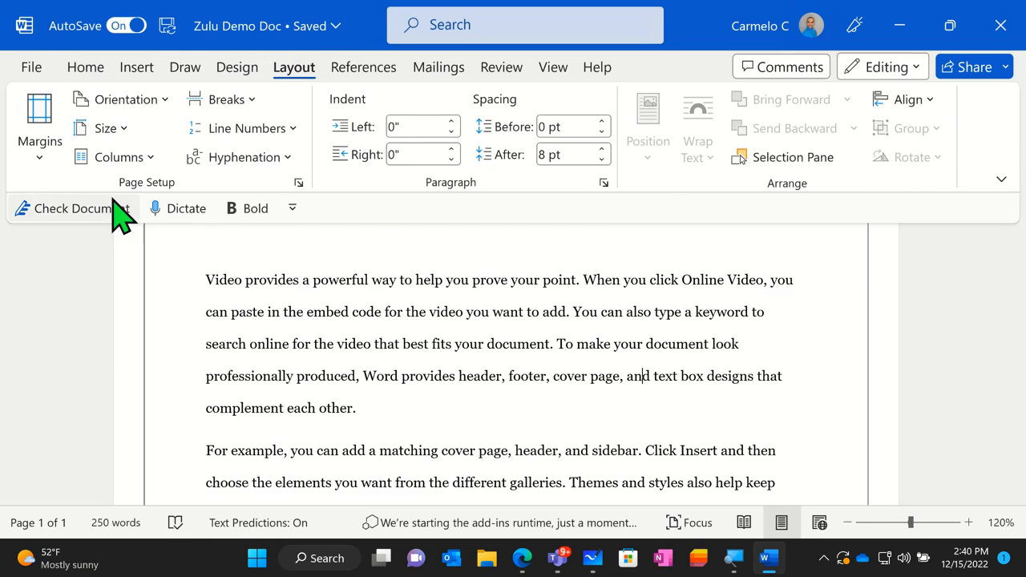
click(40, 152)
click(182, 234)
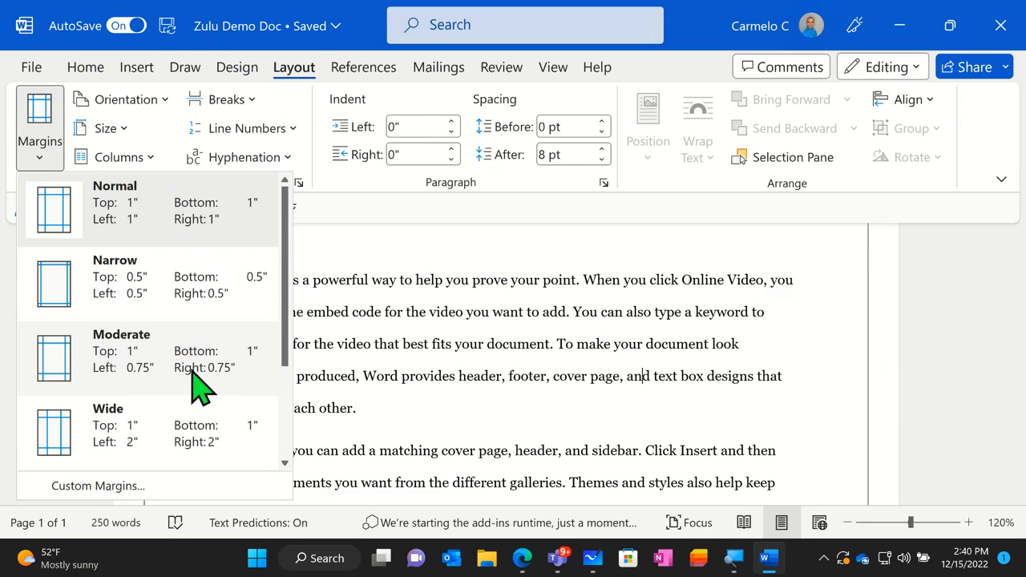
scroll(221, 385, down, 2)
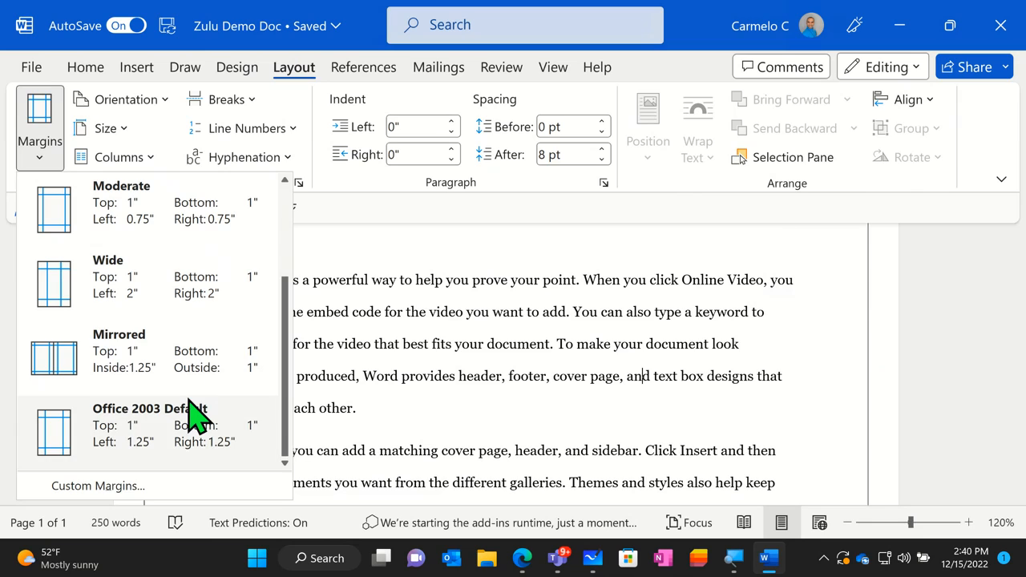
scroll(192, 396, up, 2)
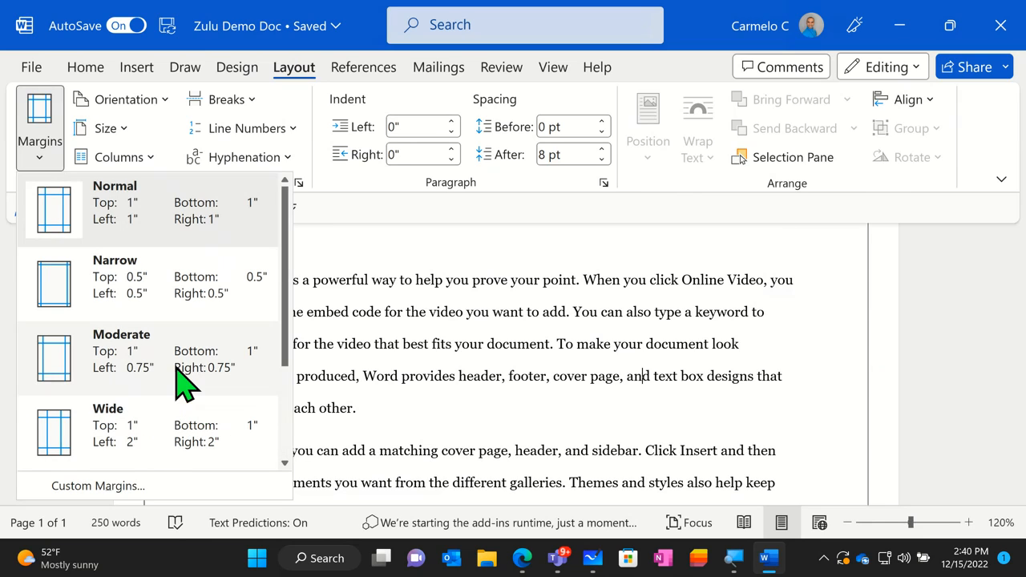
click(149, 230)
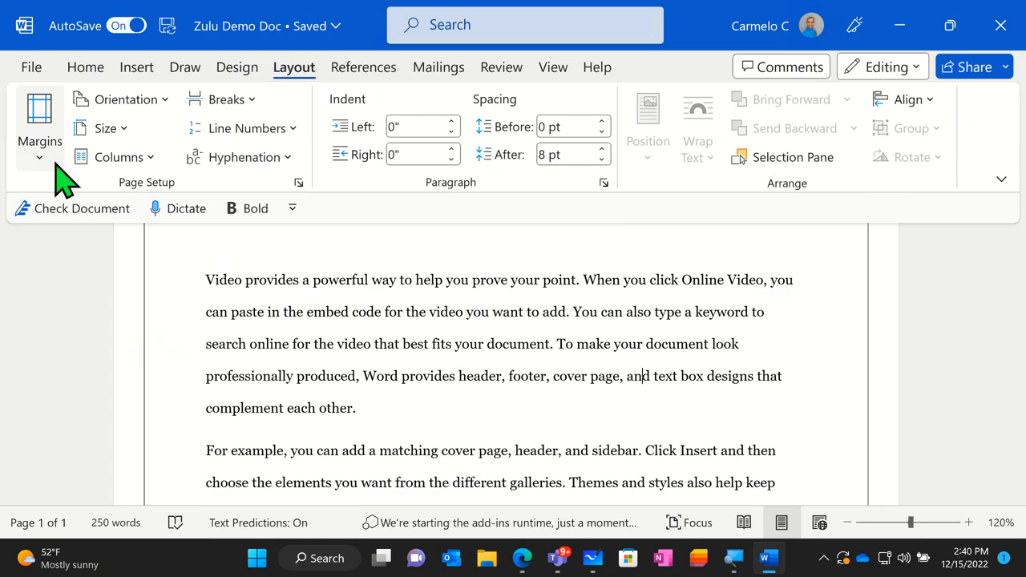
- Try Landscape orientation on the document, look over the page, and return it to Portrait
click(138, 102)
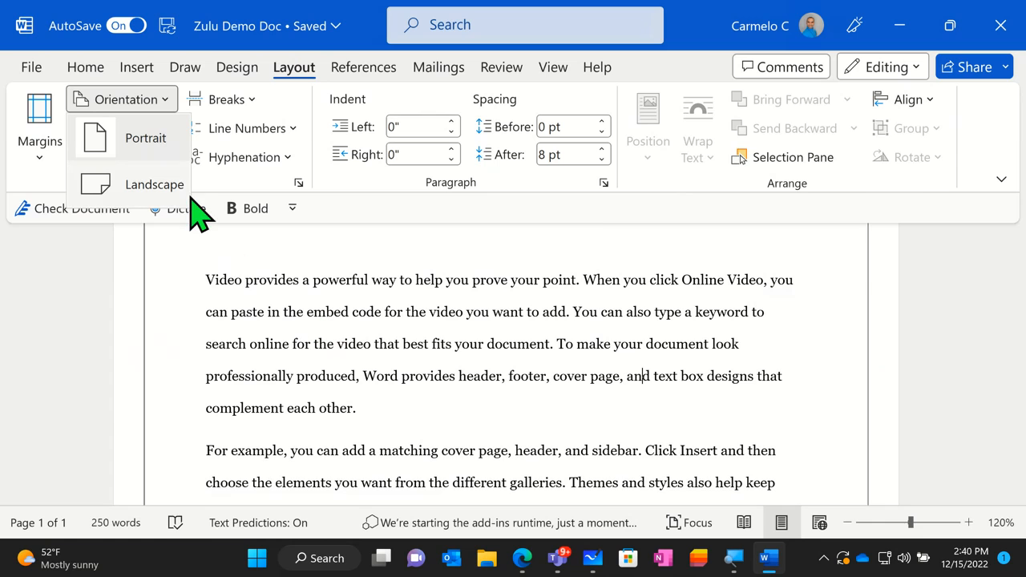
click(163, 197)
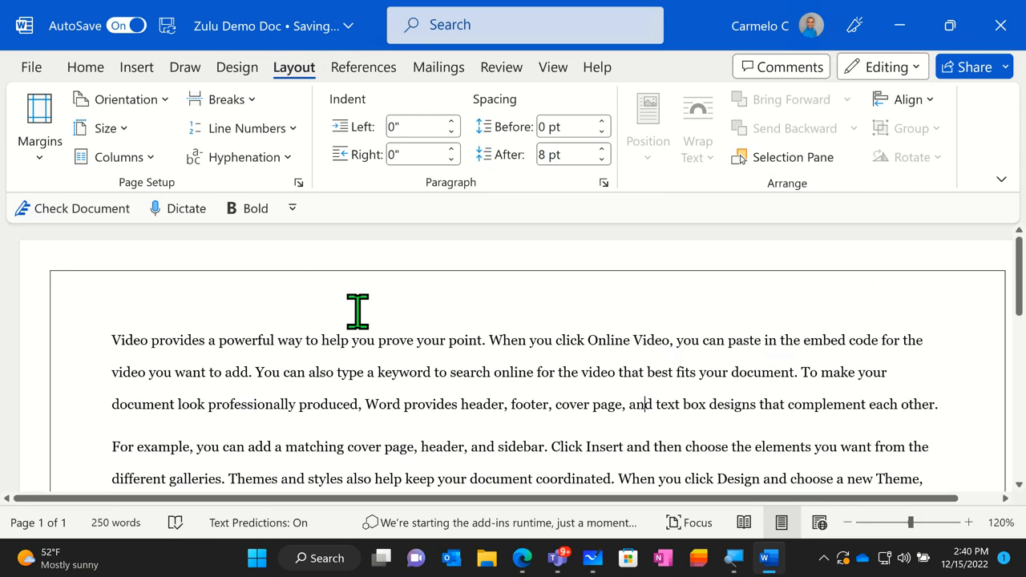
scroll(358, 311, down, 5)
scroll(358, 310, down, 3)
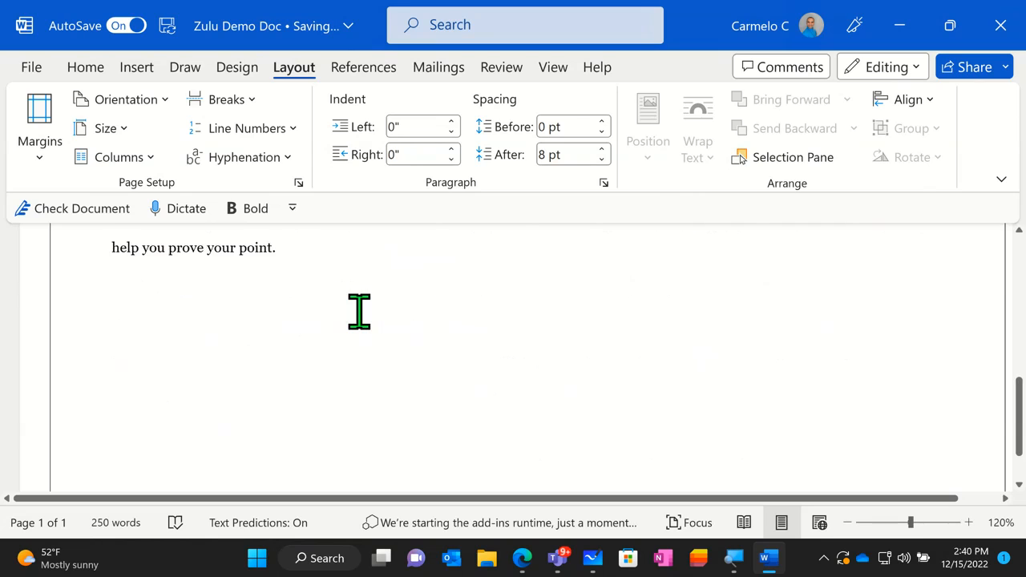
scroll(360, 310, up, 8)
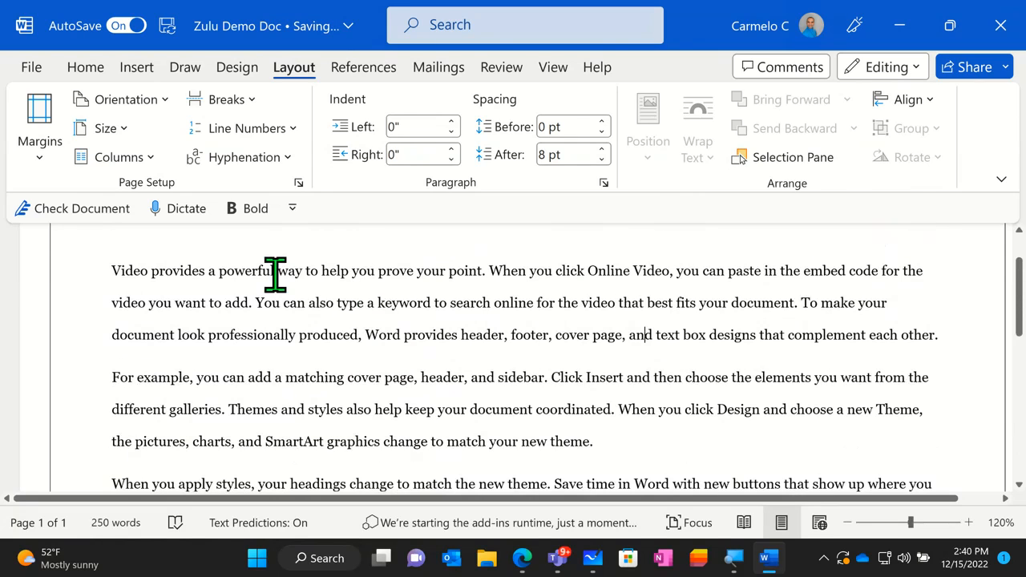
click(155, 108)
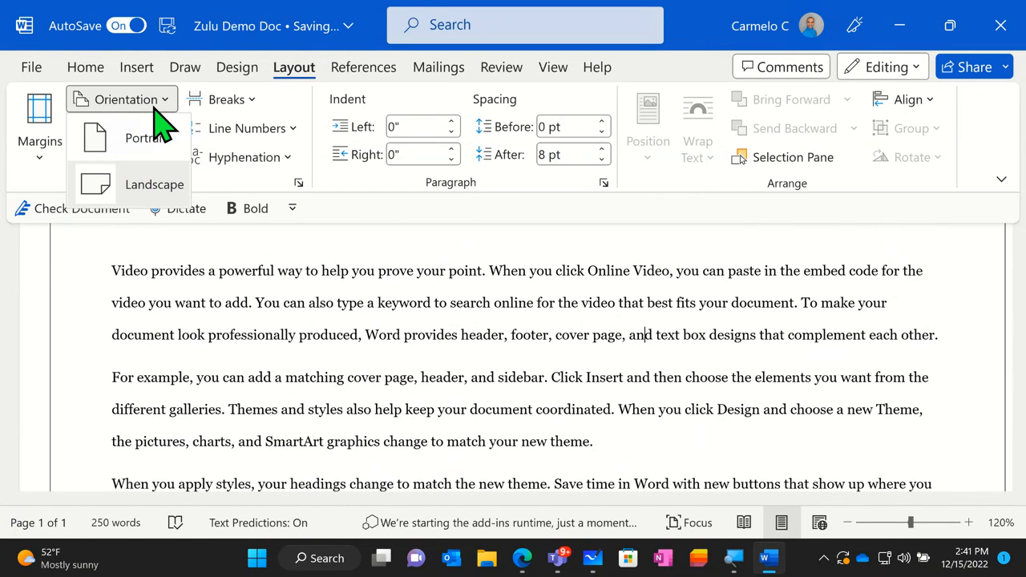
click(152, 183)
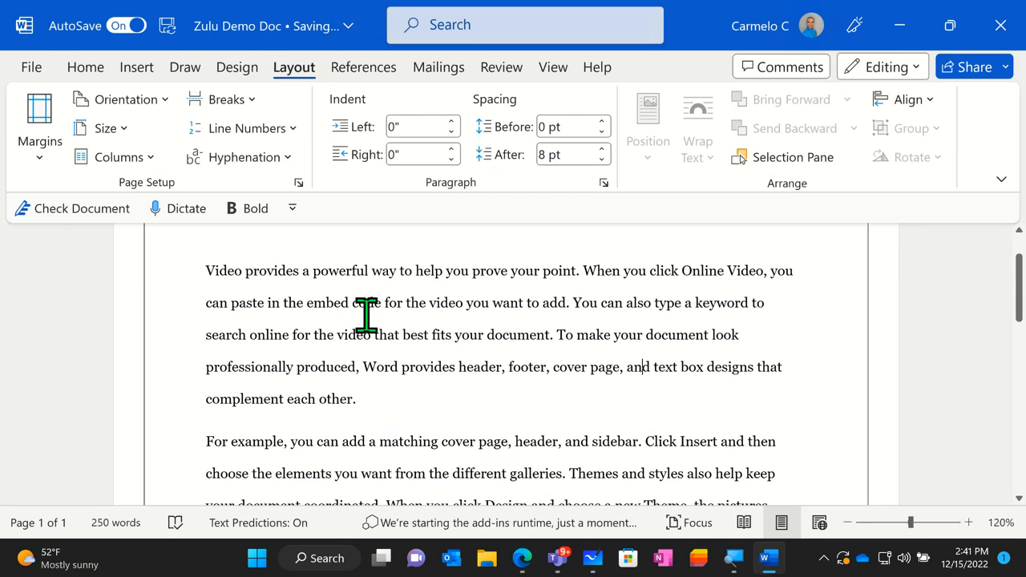
- Browse the available paper sizes from Letter to PostScript Custom Page Size without applying any
click(107, 132)
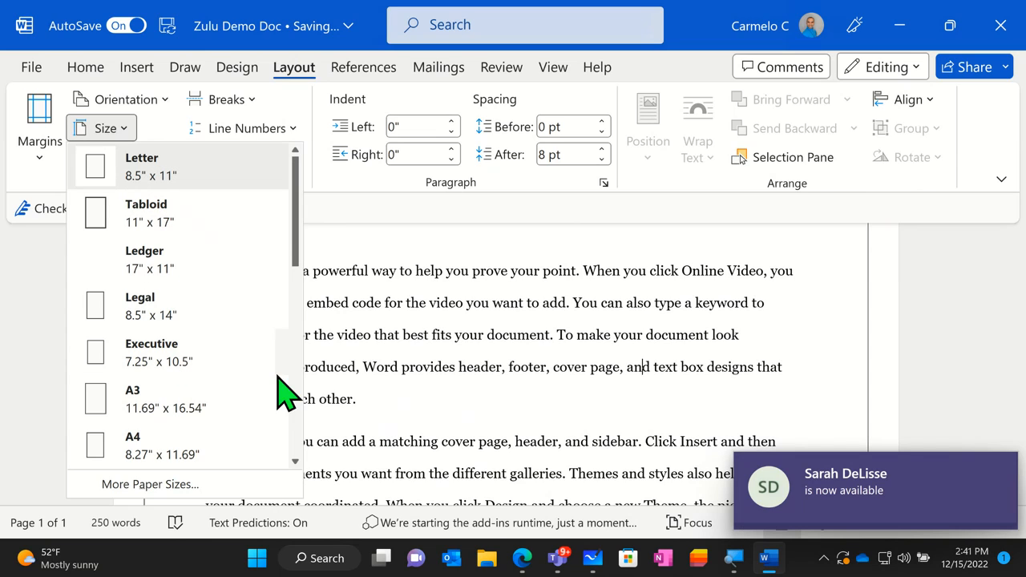
scroll(236, 372, down, 2)
scroll(240, 372, down, 3)
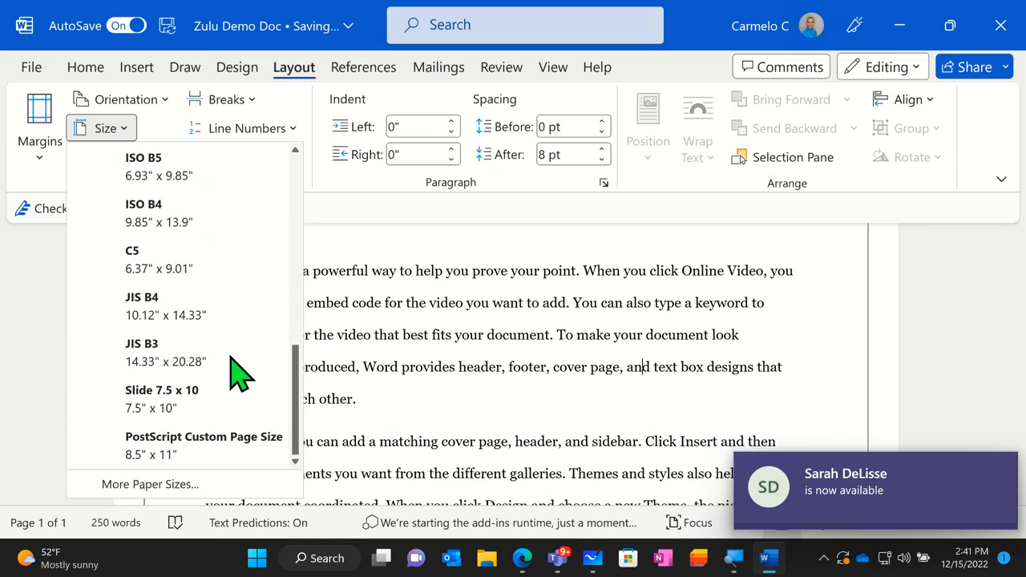
scroll(228, 437, up, 5)
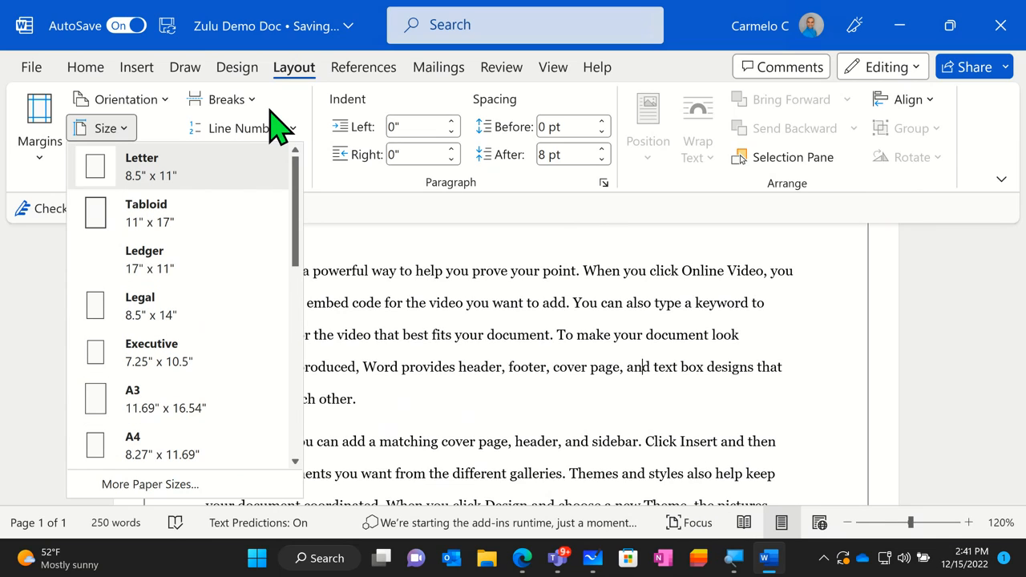
click(411, 215)
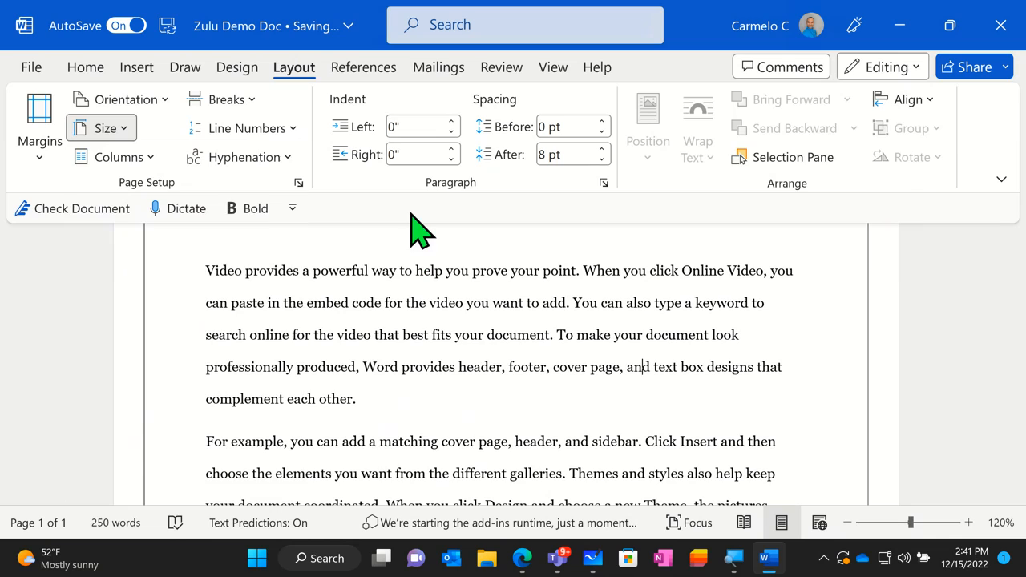
- Lay out the document text in two equal columns and look over the result
click(133, 167)
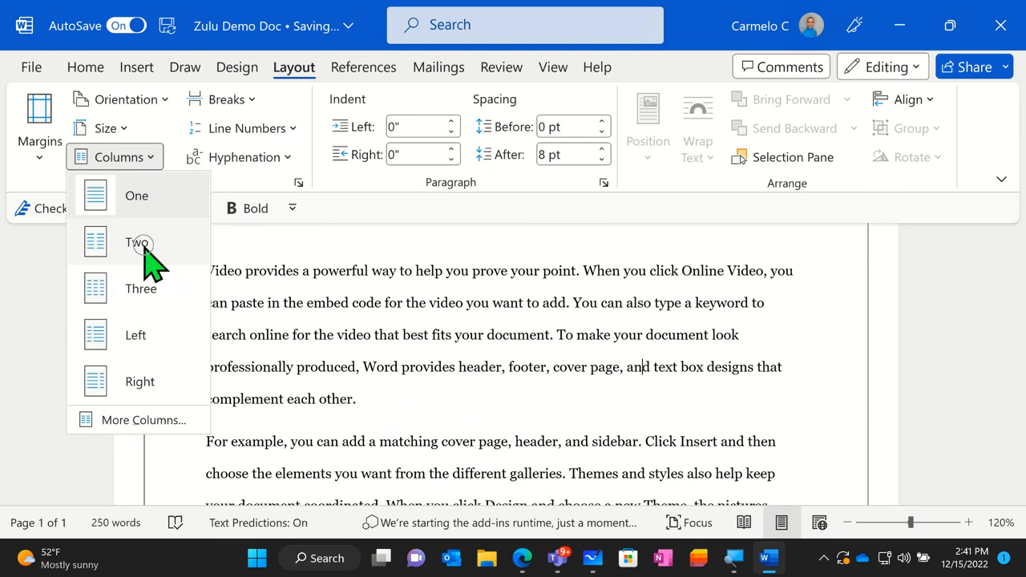
click(146, 245)
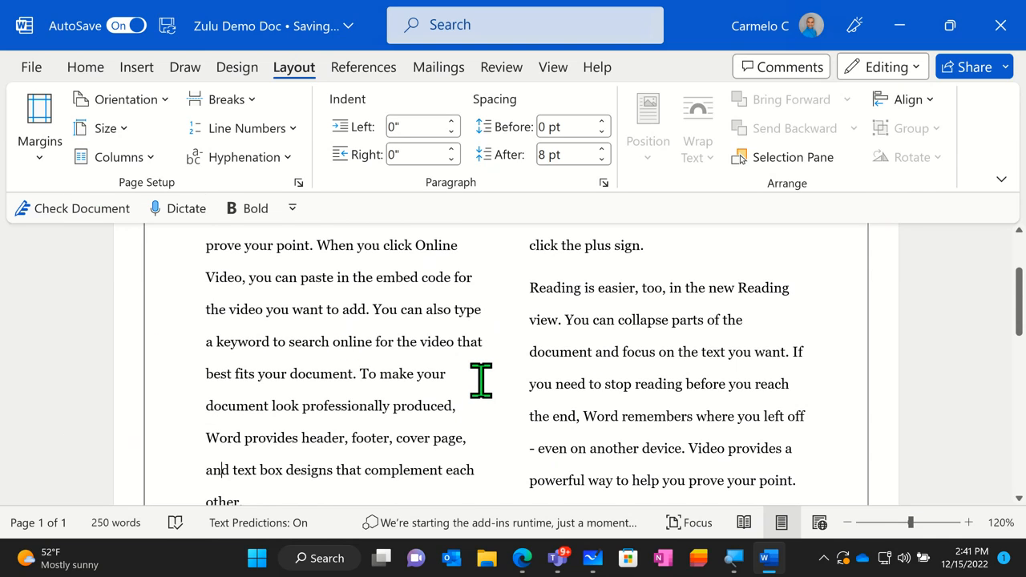
scroll(481, 378, down, 1)
scroll(481, 380, down, 2)
scroll(481, 380, up, 3)
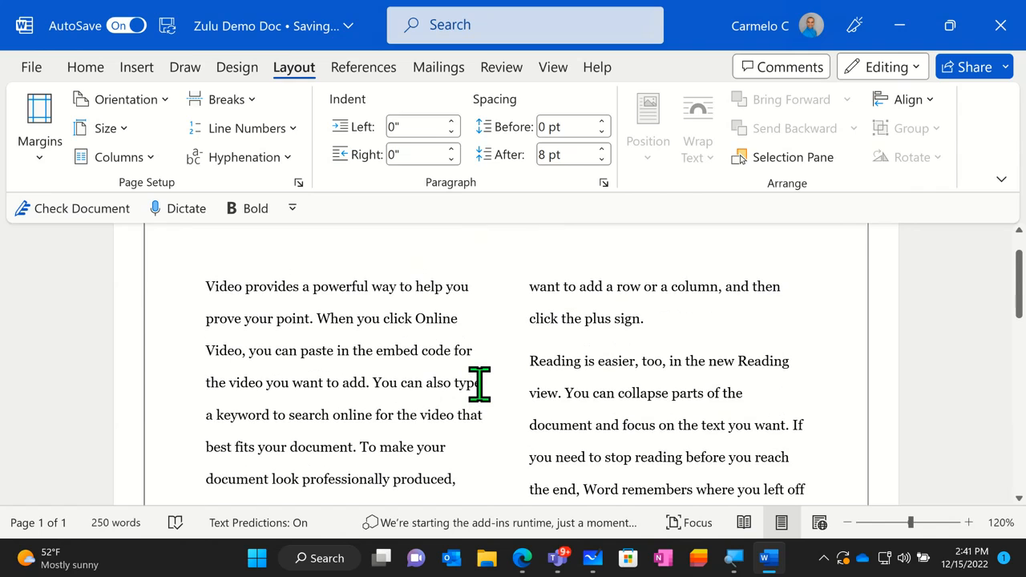
scroll(481, 383, down, 3)
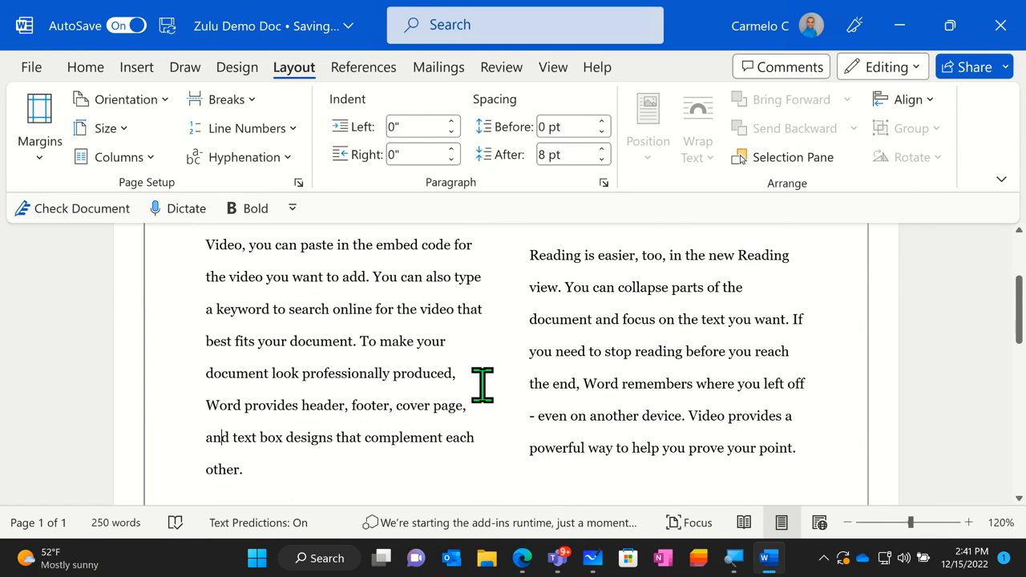
scroll(484, 385, up, 4)
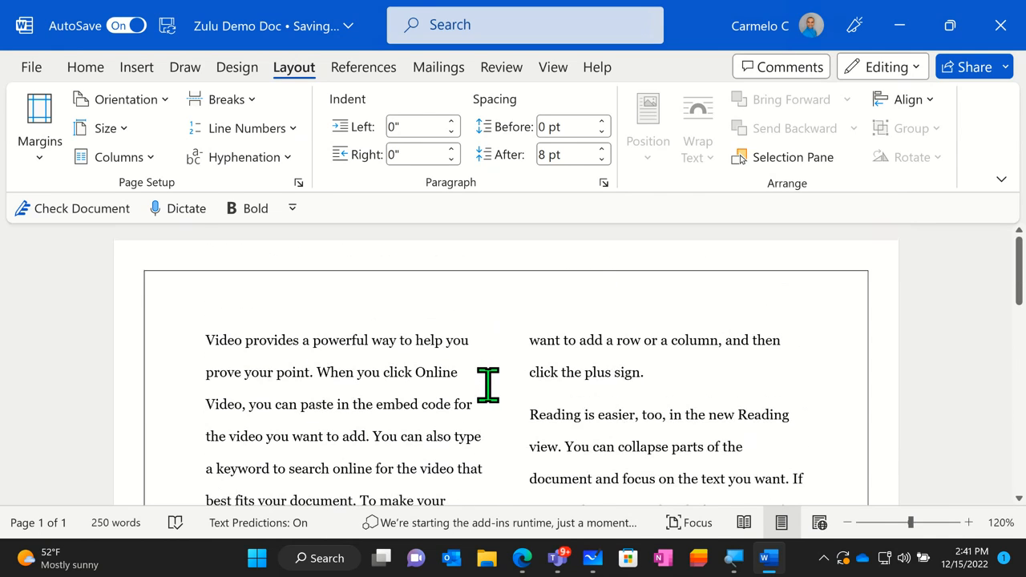
- Switch the document to the Left column preset and look over the uneven columns
click(149, 161)
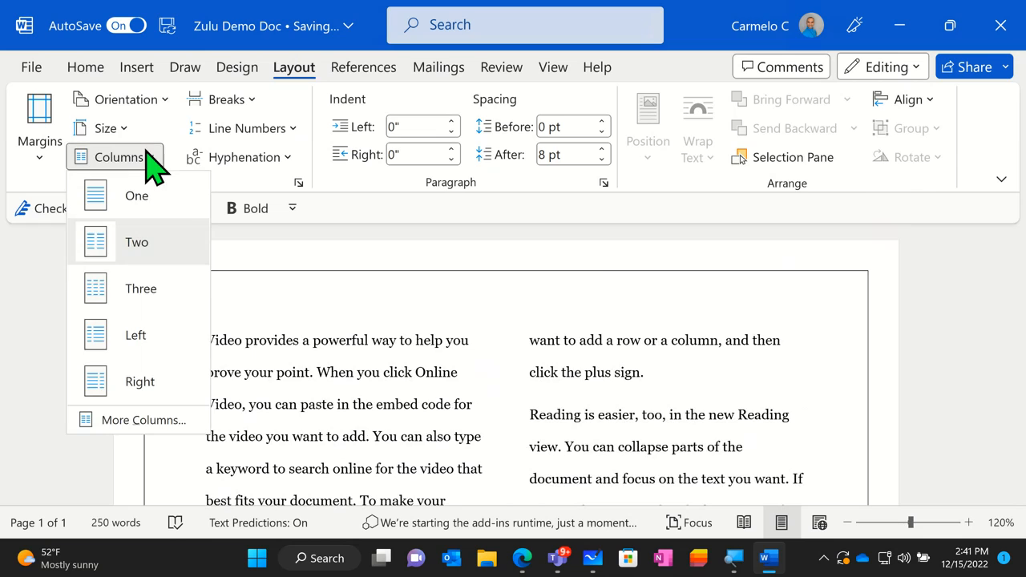
click(140, 346)
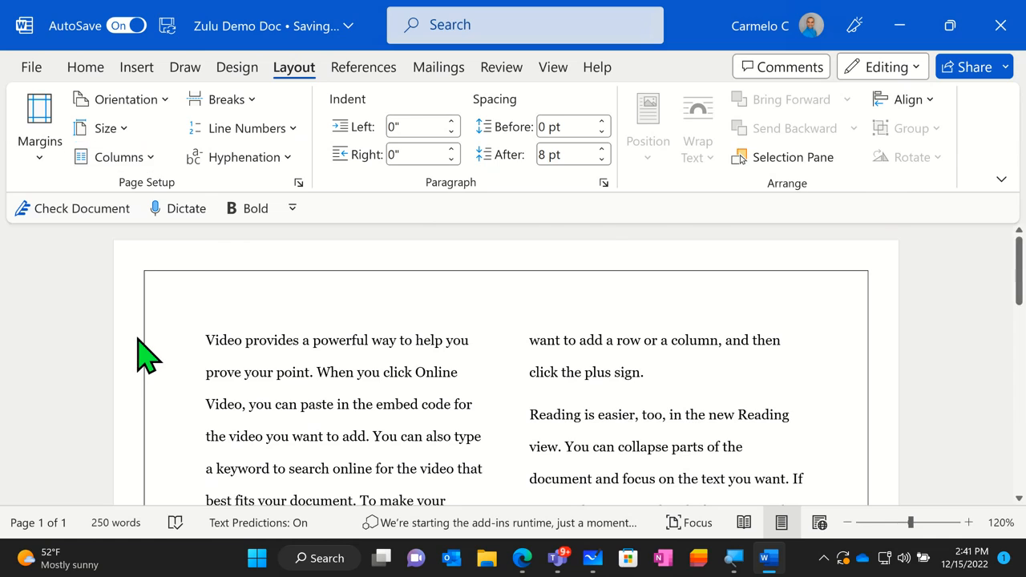
scroll(128, 355, down, 2)
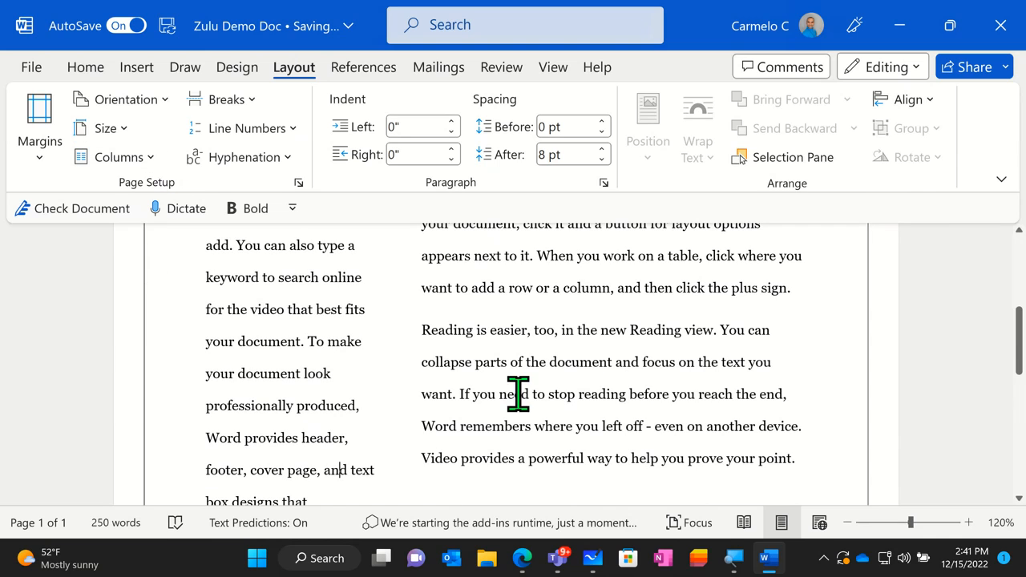
scroll(546, 391, up, 3)
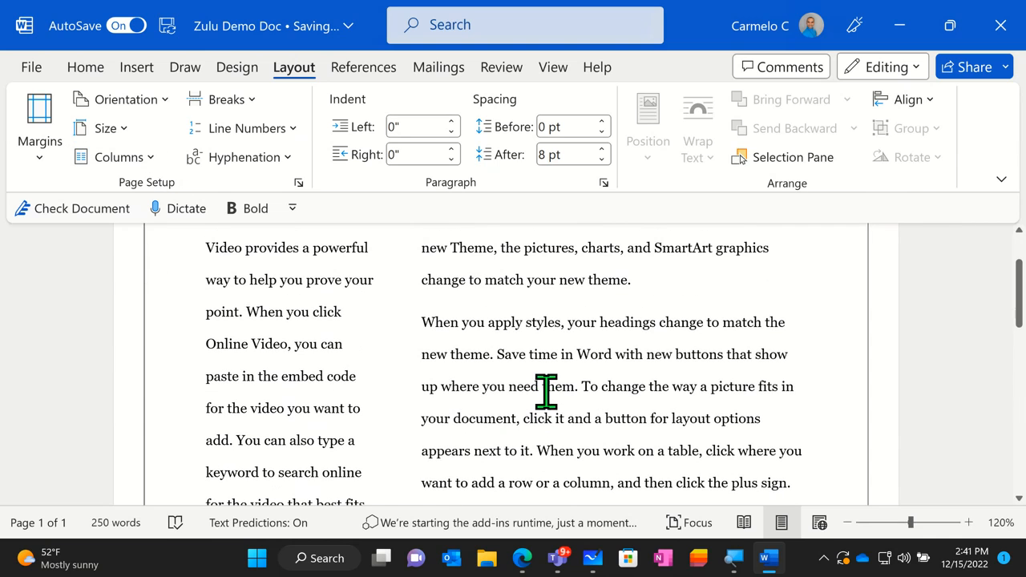
- Apply the Right column preset to the document and look over the reflowed text
click(144, 160)
click(183, 383)
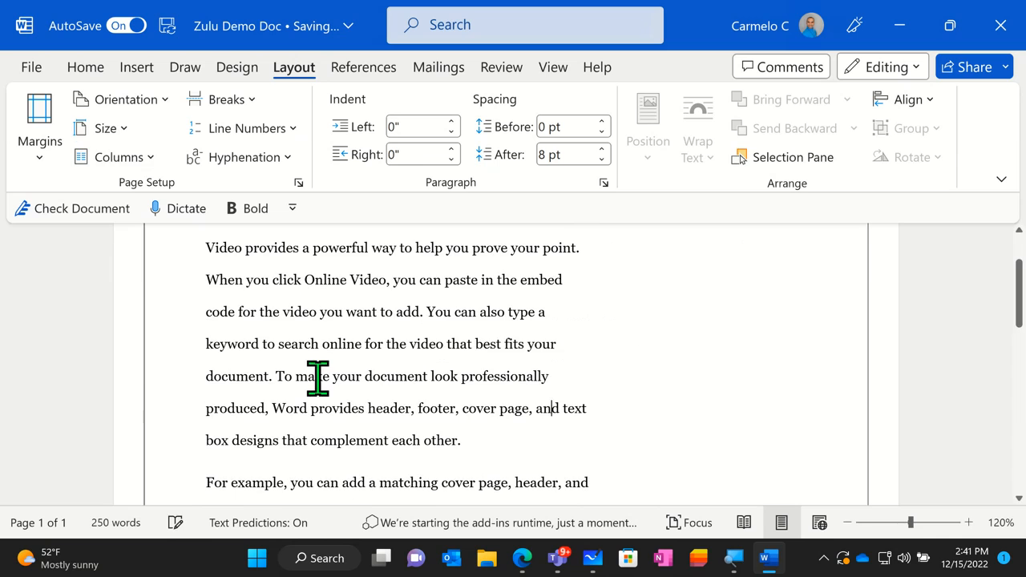
scroll(393, 390, up, 2)
scroll(394, 388, down, 5)
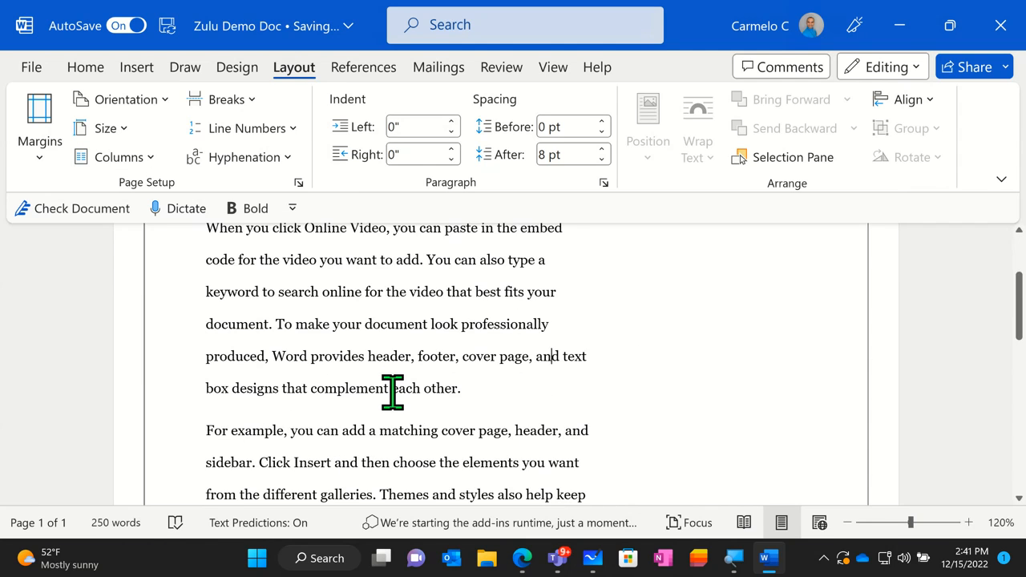
scroll(682, 378, down, 3)
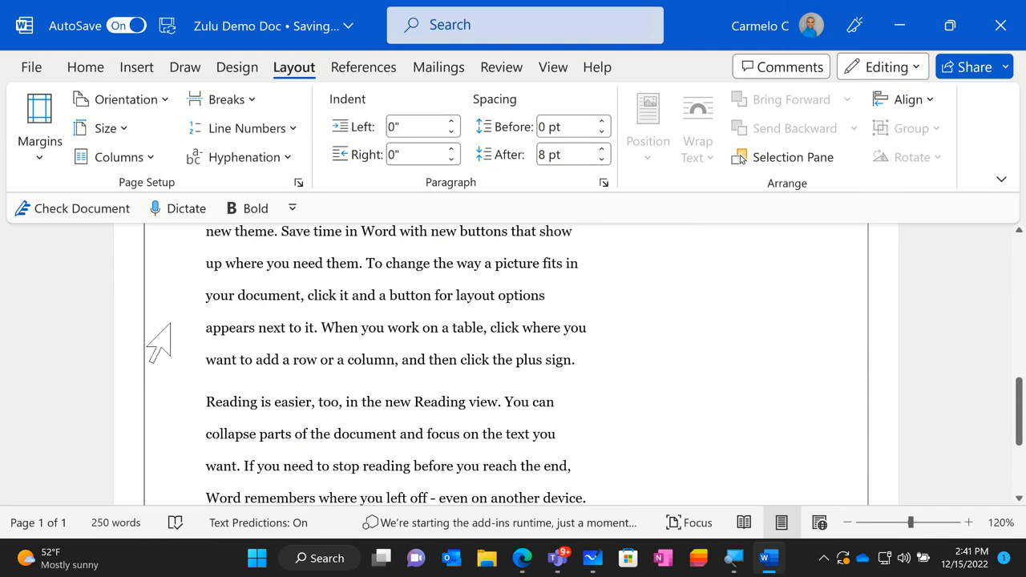
- Lay out the document text in three columns and look over the reflowed page
click(152, 158)
click(165, 260)
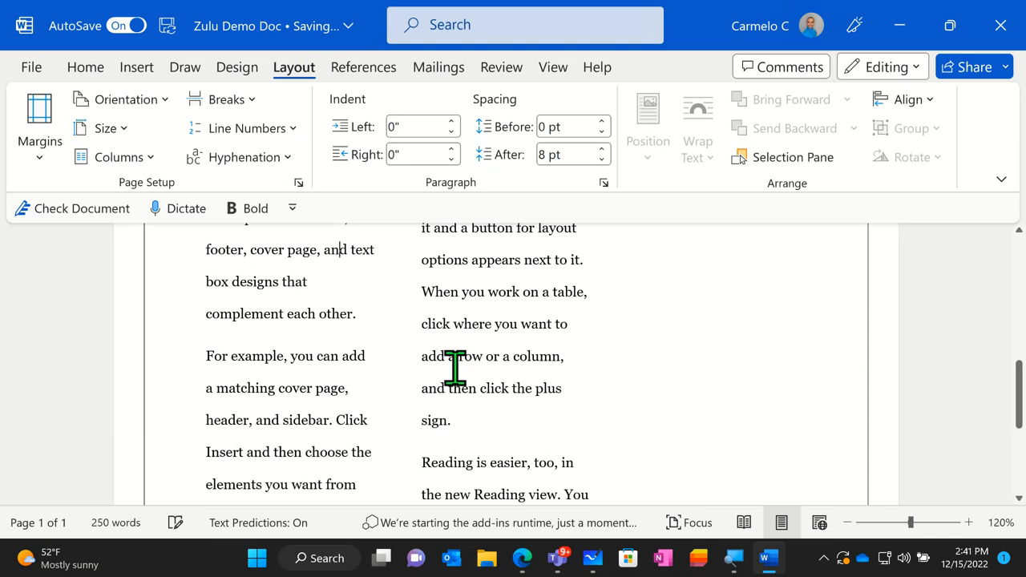
scroll(498, 385, up, 10)
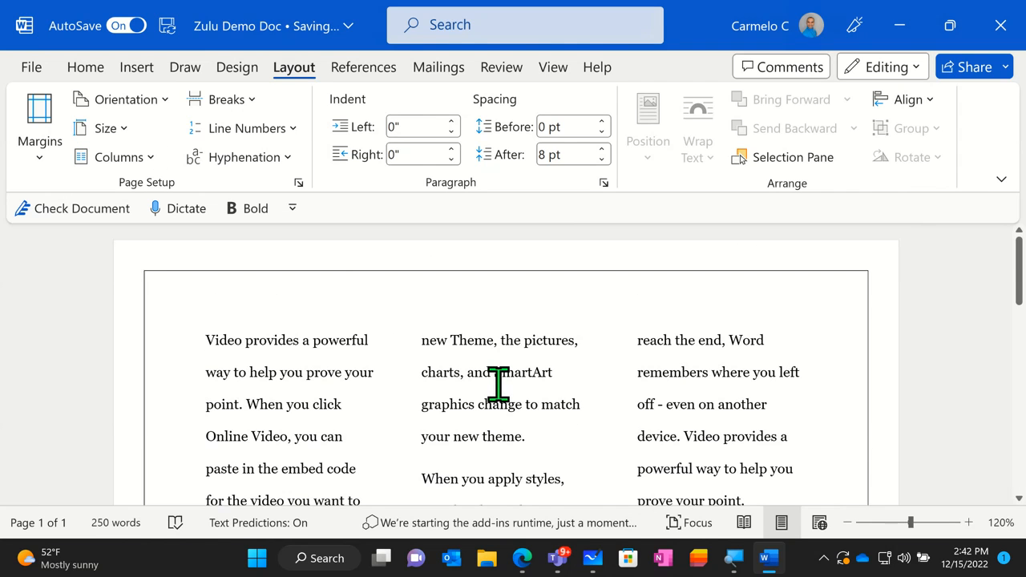
scroll(498, 385, down, 1)
- Return the document text to a single column and go back to the page layout commands
click(133, 158)
click(134, 202)
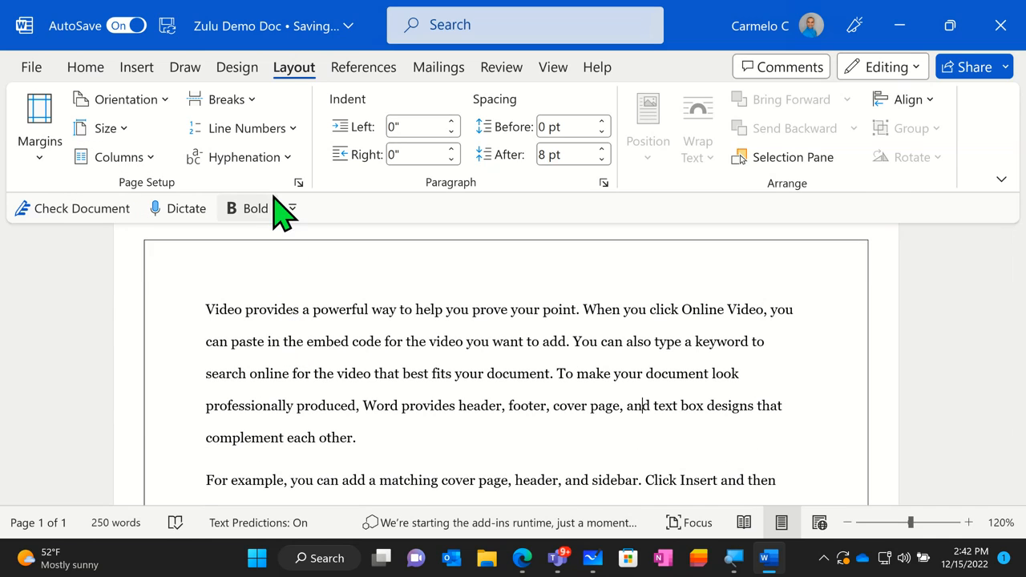
scroll(232, 130, down, 1)
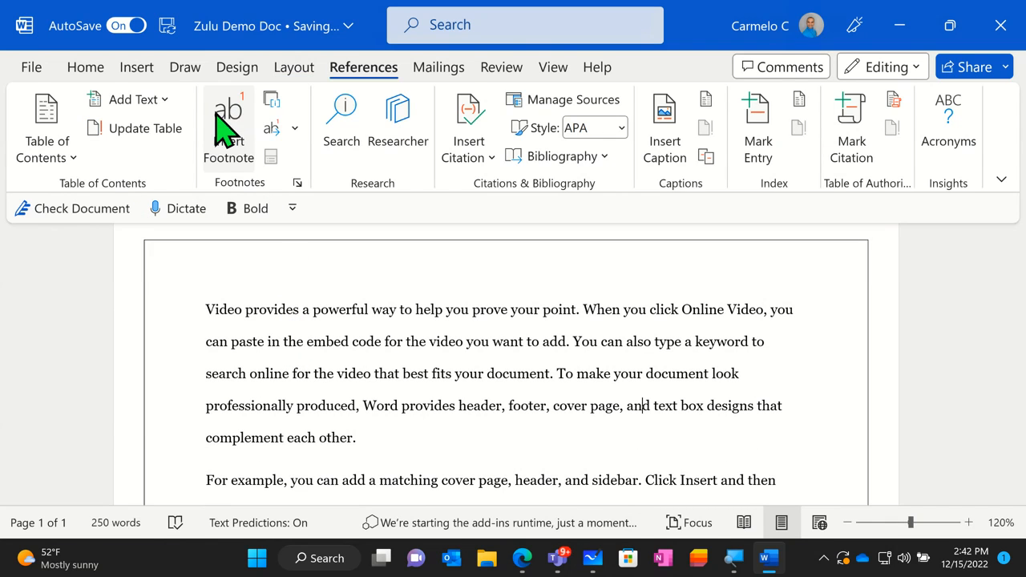
scroll(219, 127, down, 1)
click(258, 71)
click(285, 68)
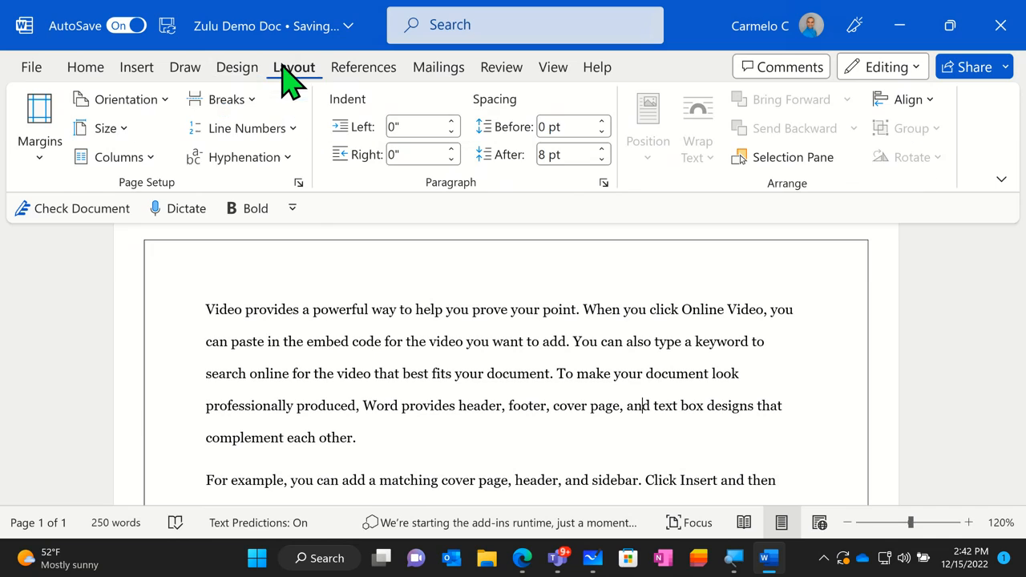
- Review the page and section break types from Page to Odd Page without inserting any
click(240, 103)
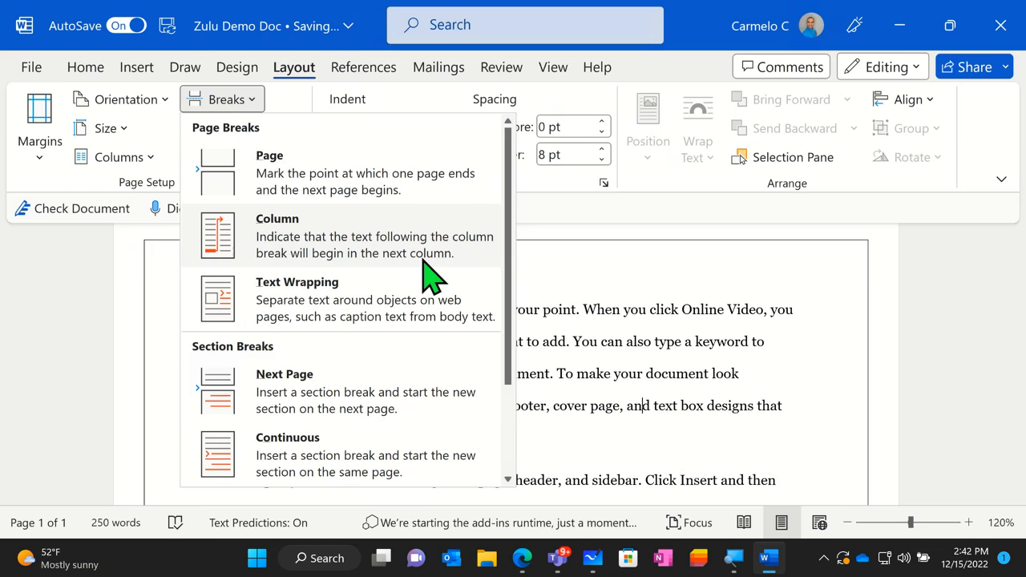
click(287, 290)
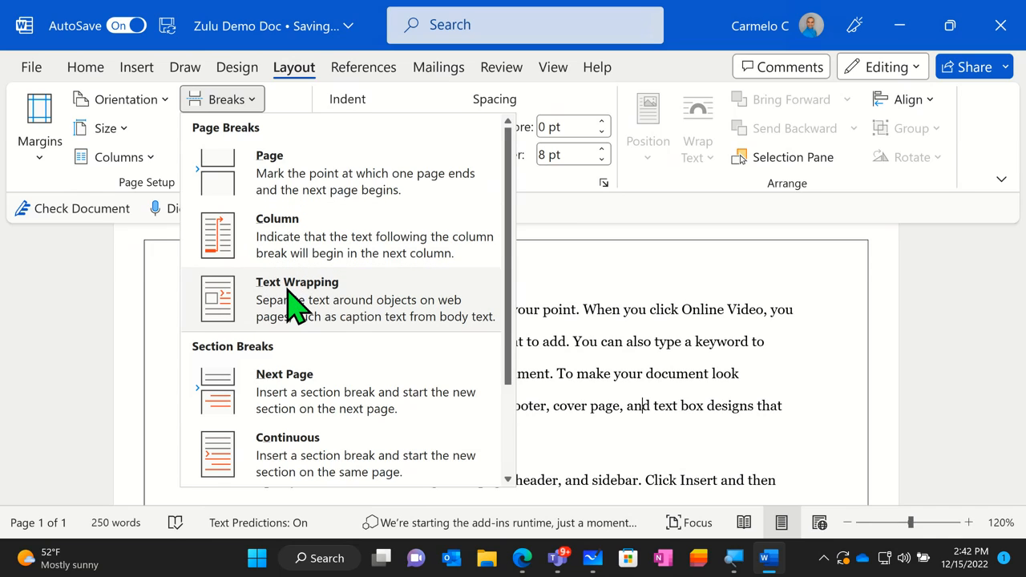
scroll(309, 357, down, 3)
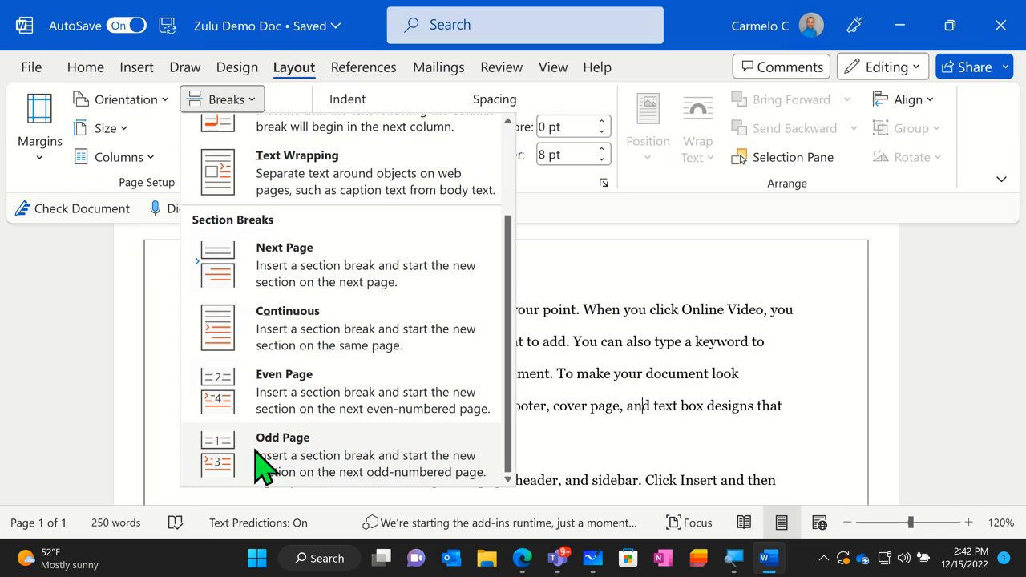
click(159, 307)
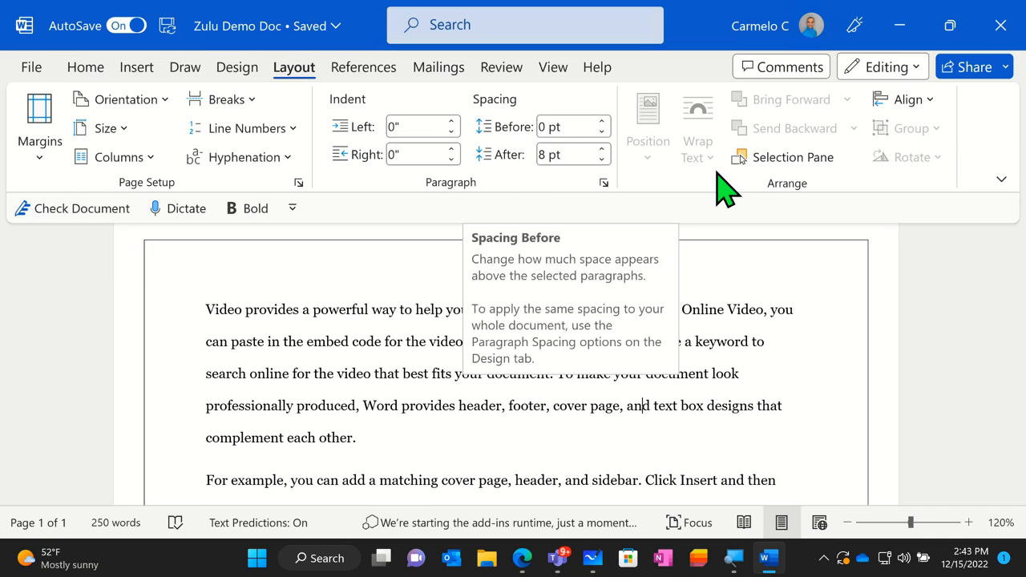
- Show the Selection pane, close it again and place the cursor in the first line of text
click(810, 158)
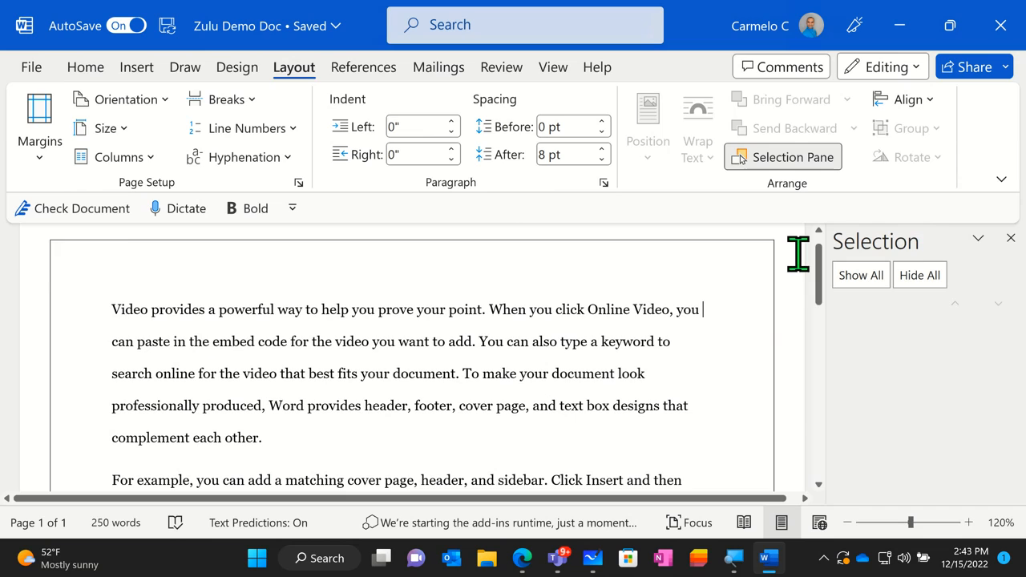
click(1010, 238)
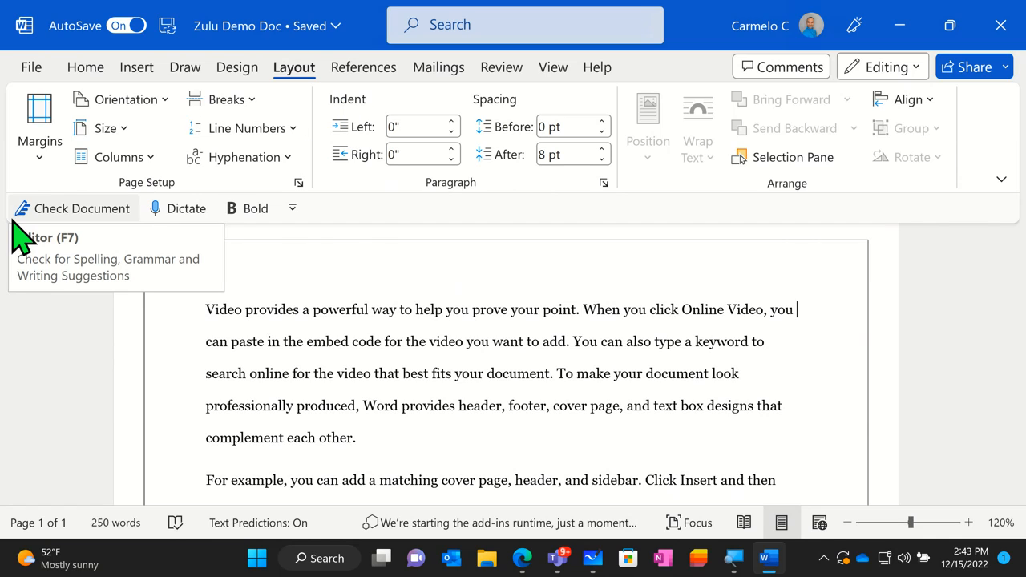
click(304, 254)
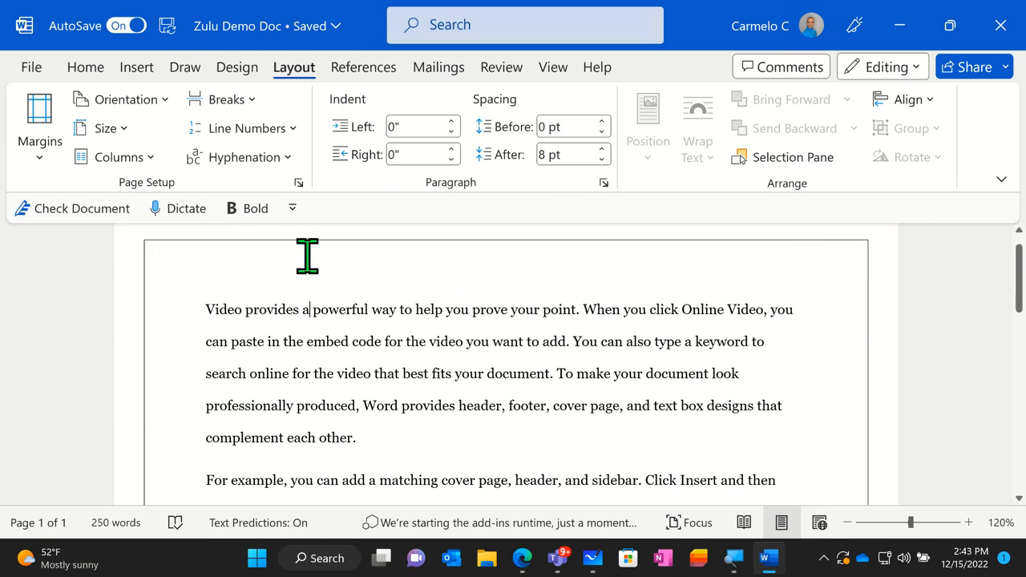
- Open the full gallery of new-document templates and list the Resumes and Cover Letters category
click(34, 72)
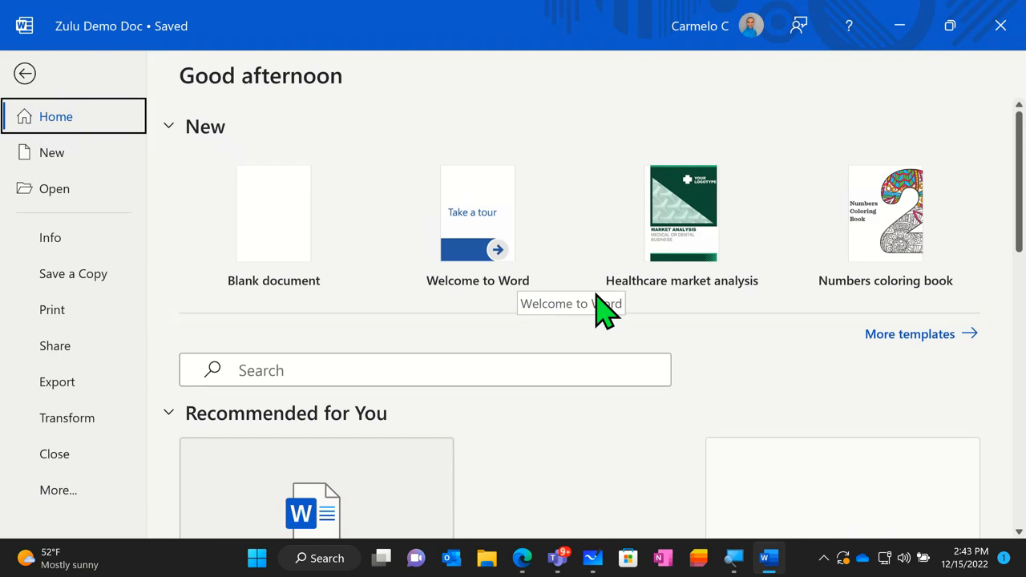
click(885, 335)
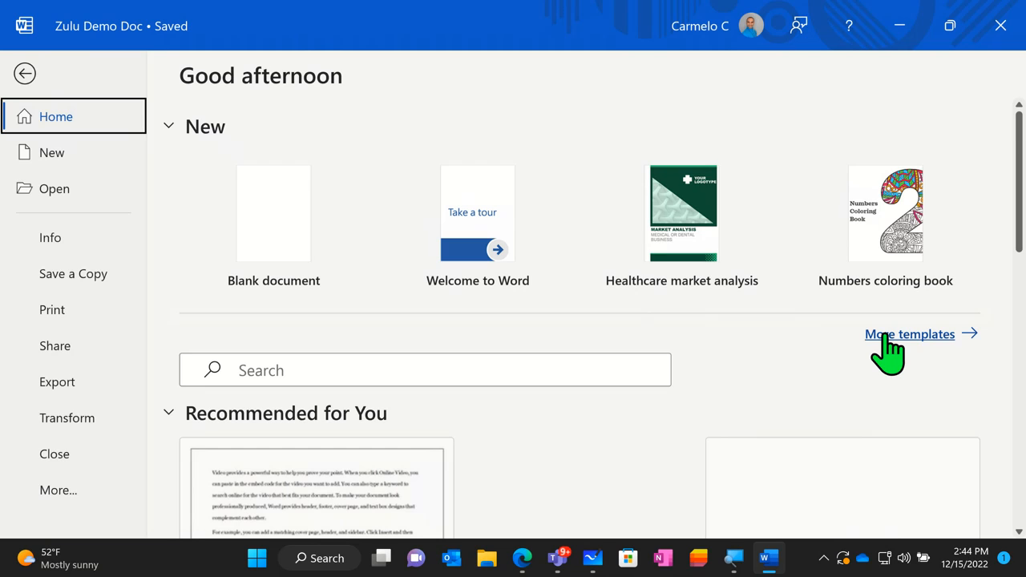
click(885, 335)
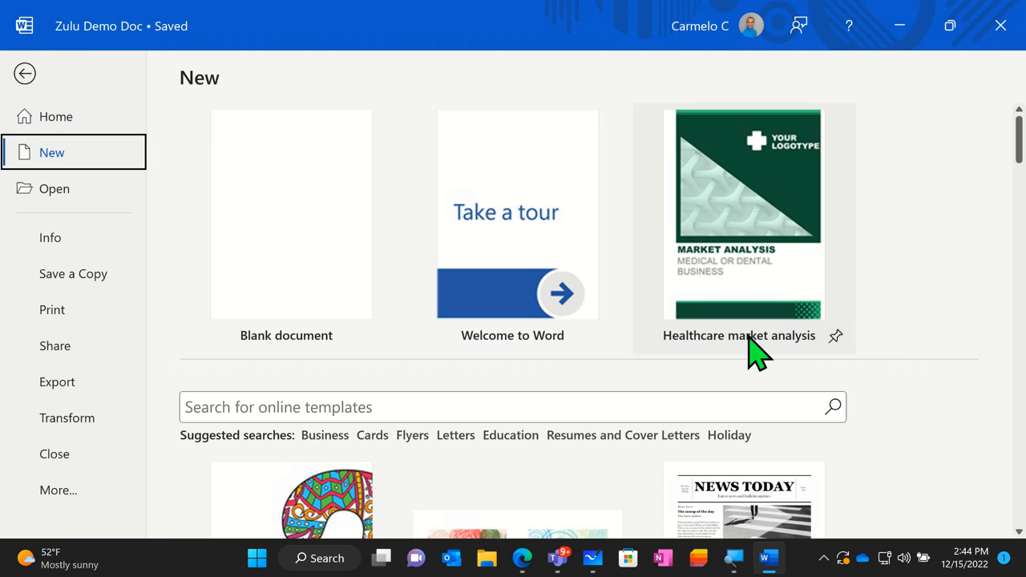
scroll(533, 377, down, 1)
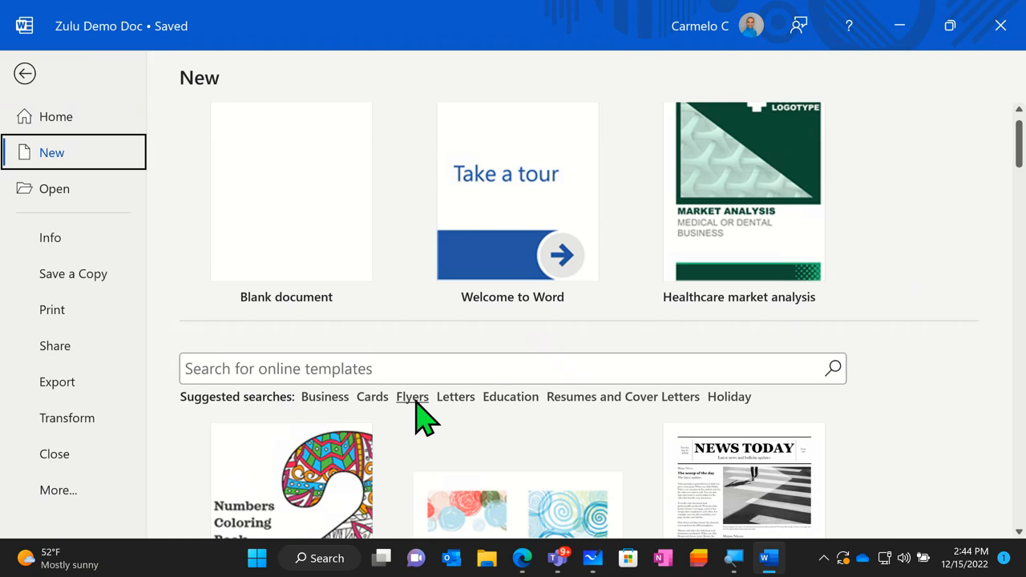
click(325, 398)
click(581, 399)
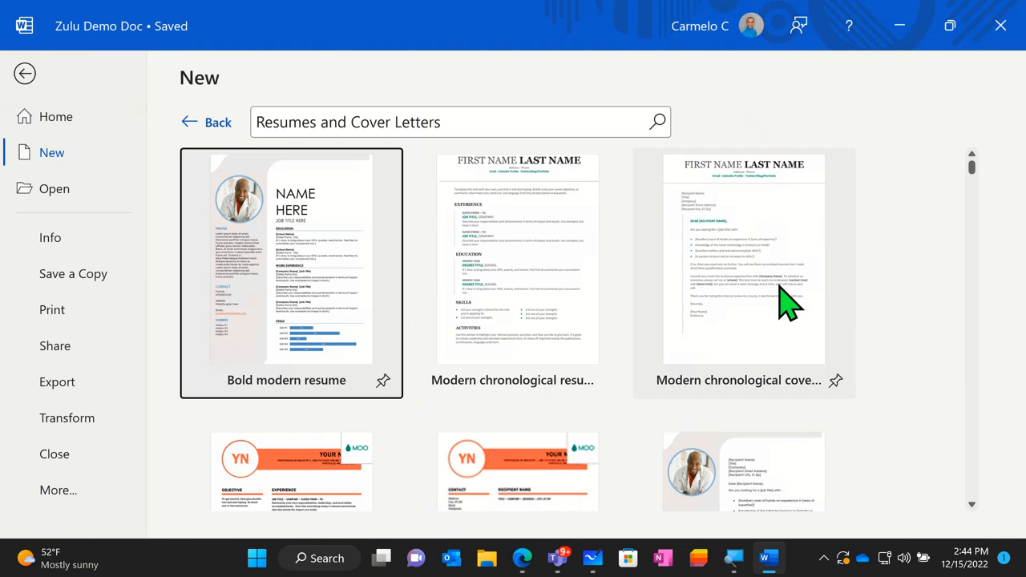
- Browse the resume and cover letter templates to compare the available designs
scroll(792, 309, down, 3)
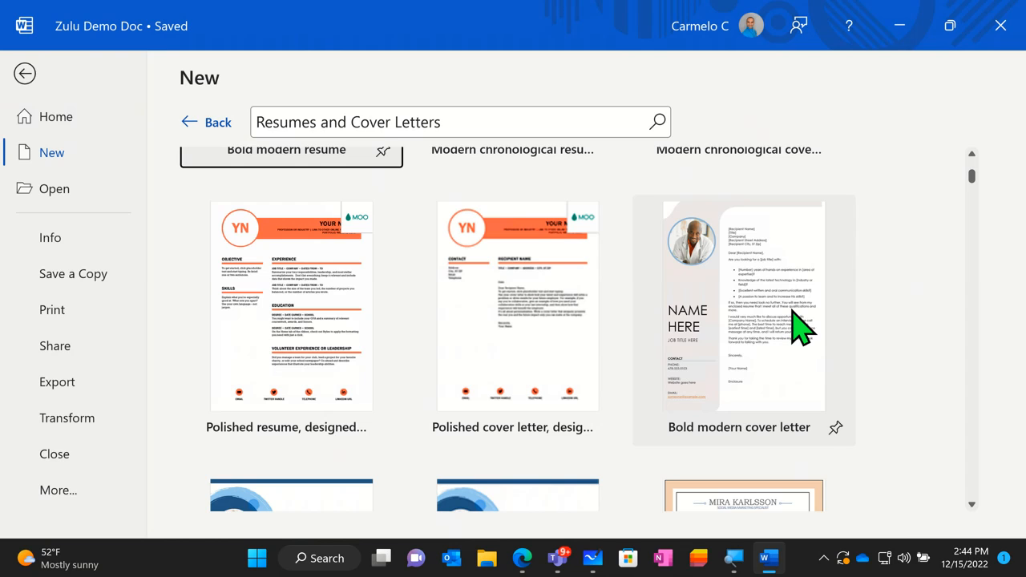
scroll(798, 325, down, 1)
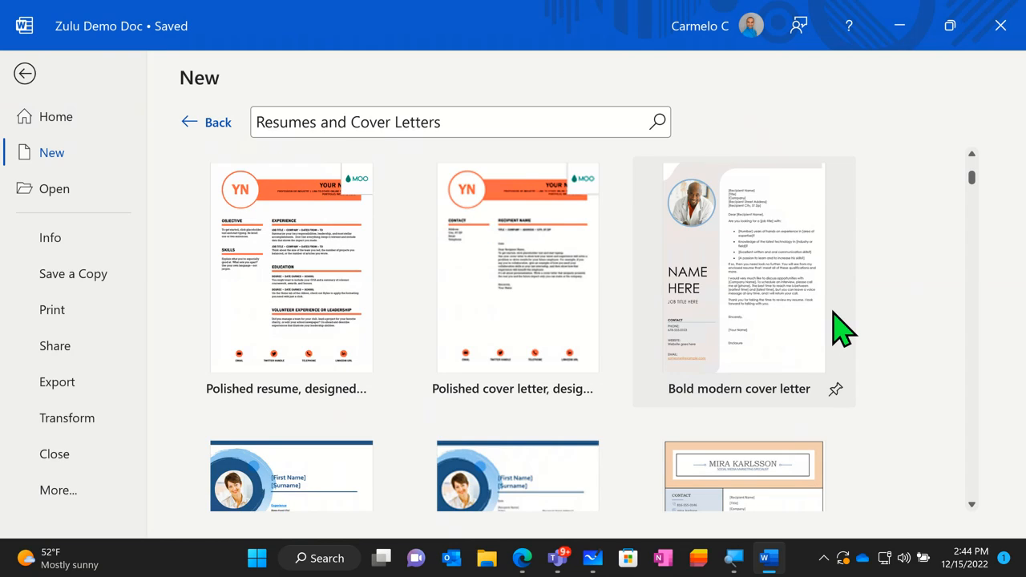
scroll(835, 328, down, 2)
scroll(836, 336, down, 3)
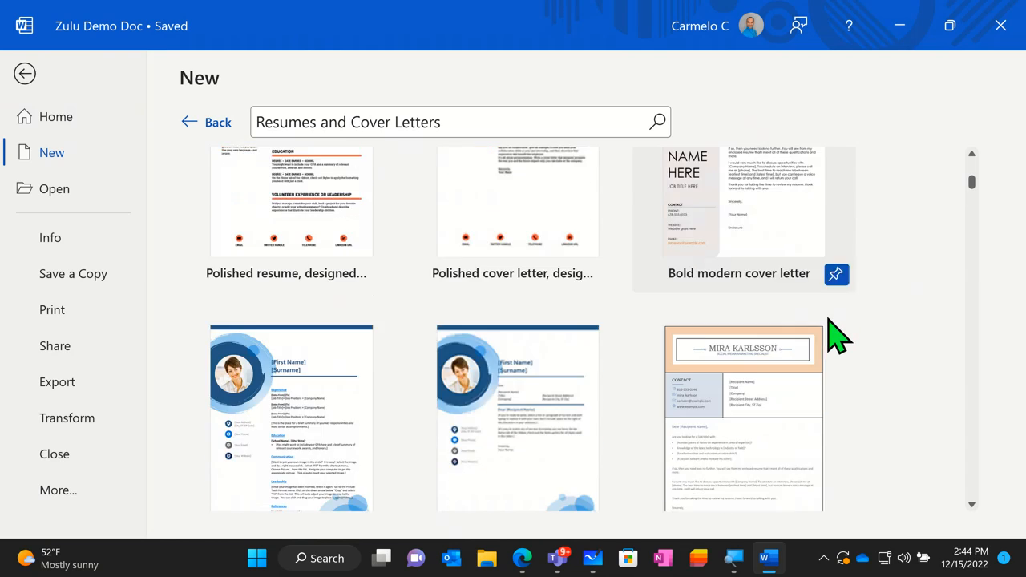
scroll(834, 343, down, 2)
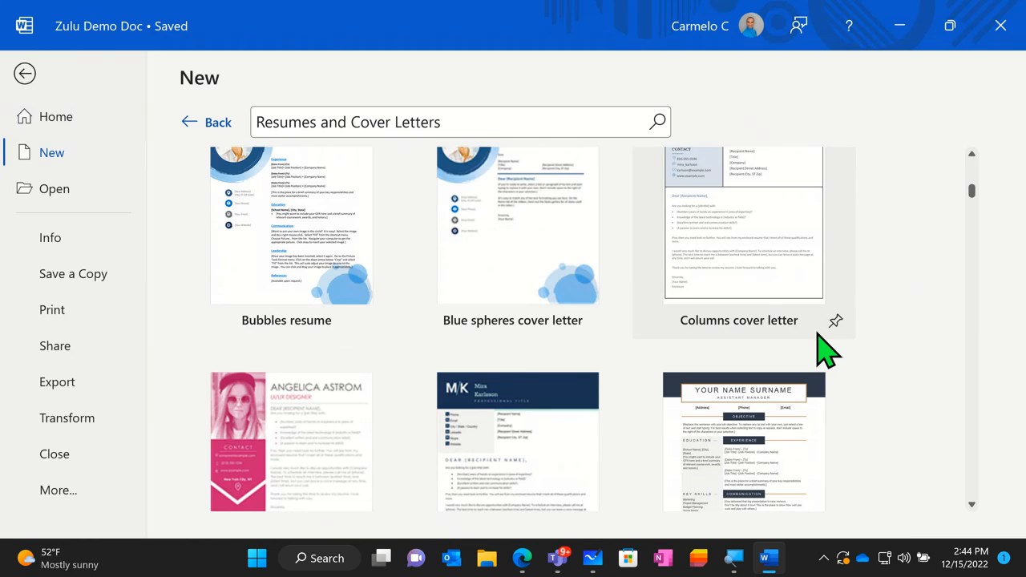
scroll(813, 339, down, 2)
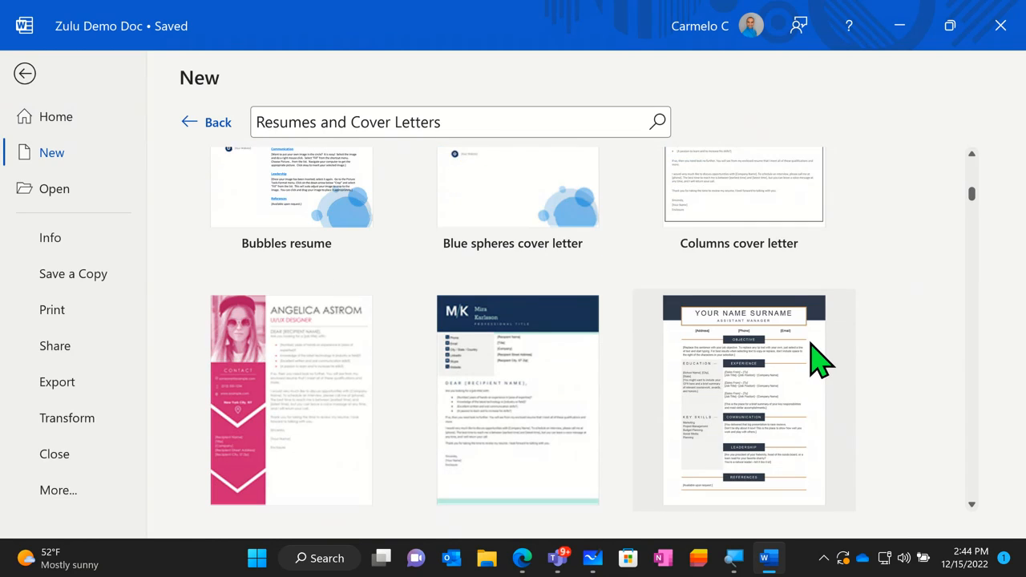
scroll(811, 342, down, 2)
scroll(809, 347, down, 3)
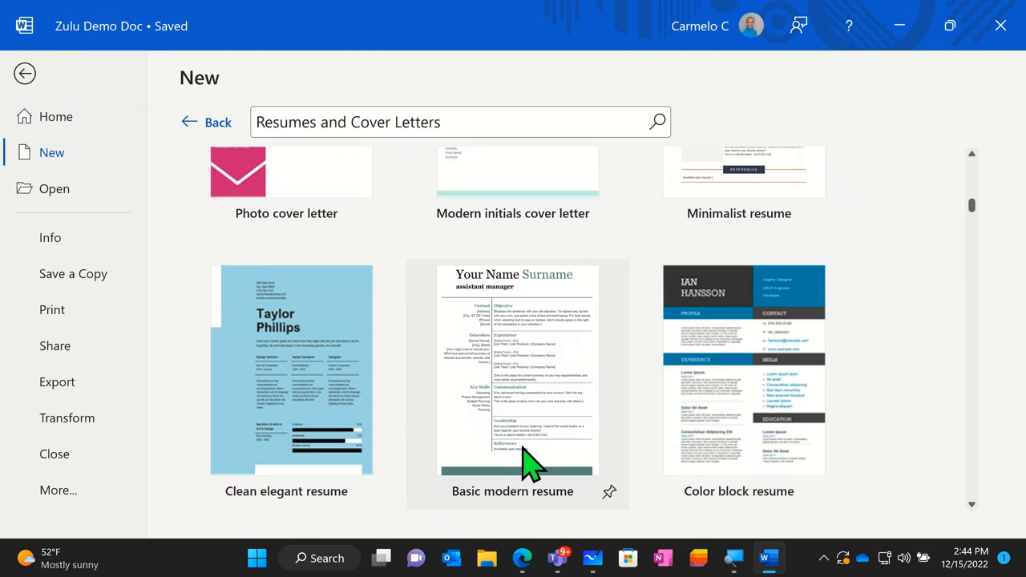
- Preview the Basic modern resume template, compare it with Color block resume, and create a document from Basic modern resume
click(525, 332)
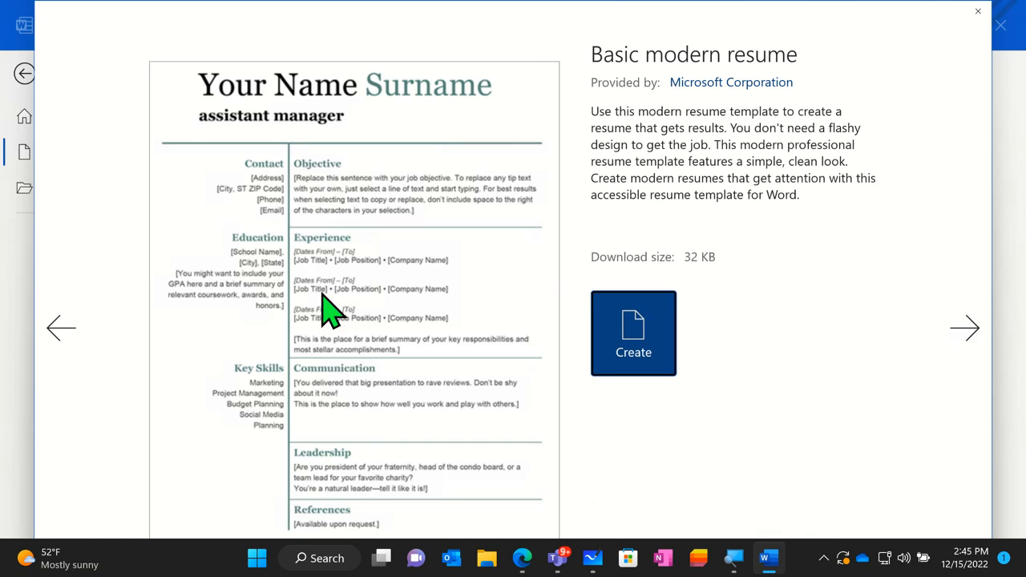
click(948, 330)
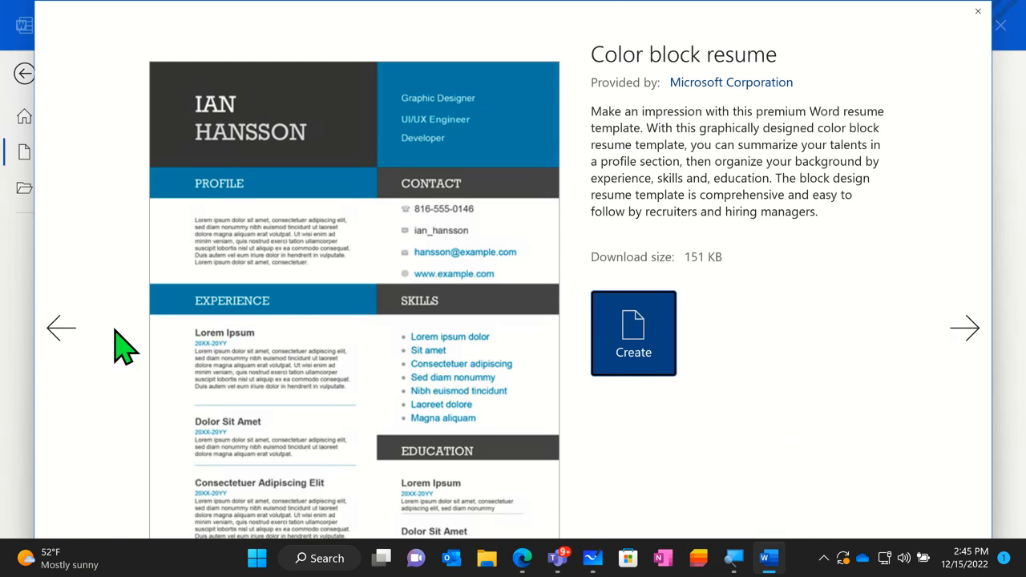
click(81, 334)
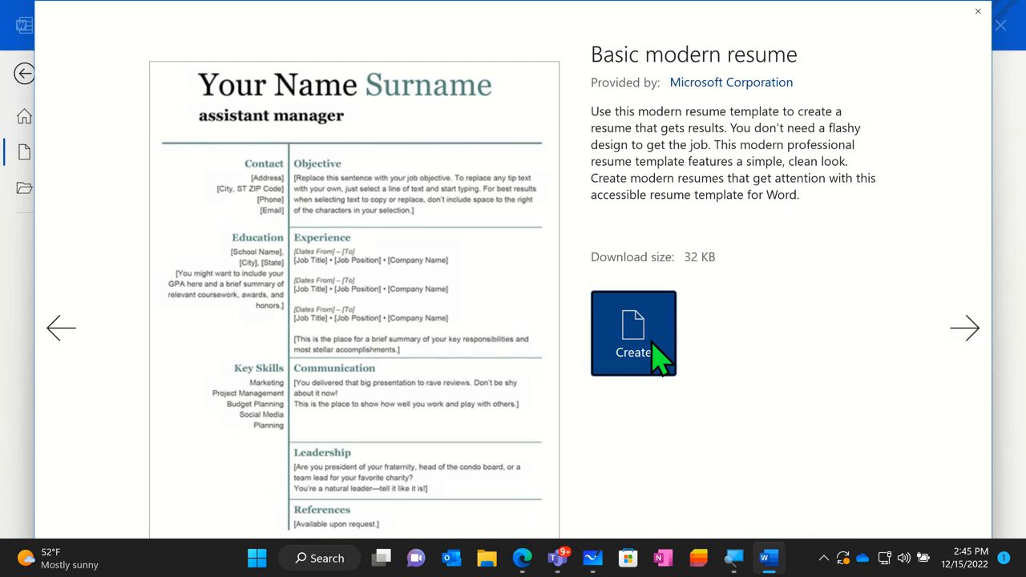
click(651, 341)
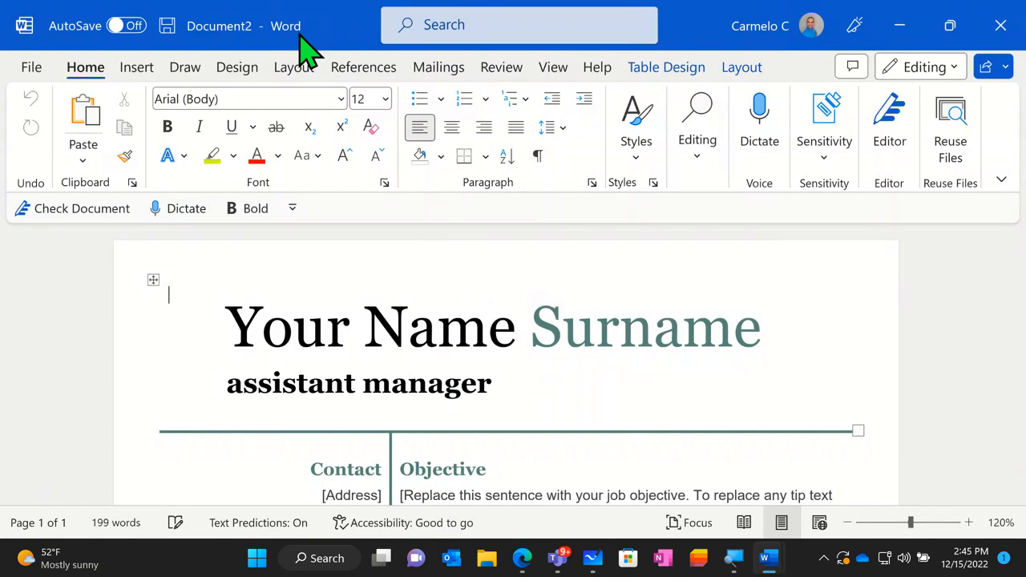
- Move the new resume's window aside to reveal the original document behind it, and maximize it again
drag(314, 46, 438, 205)
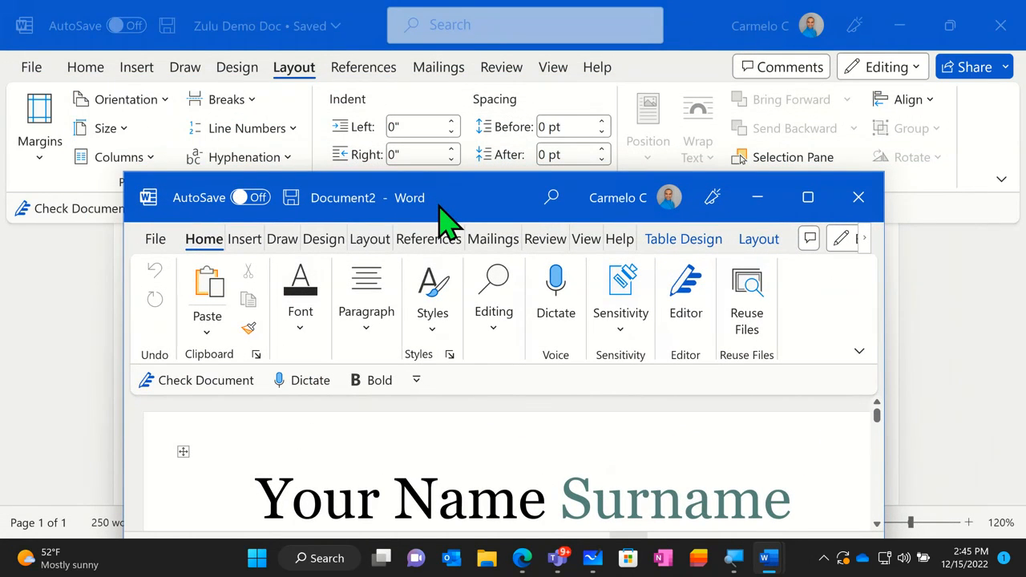
drag(439, 205, 508, 94)
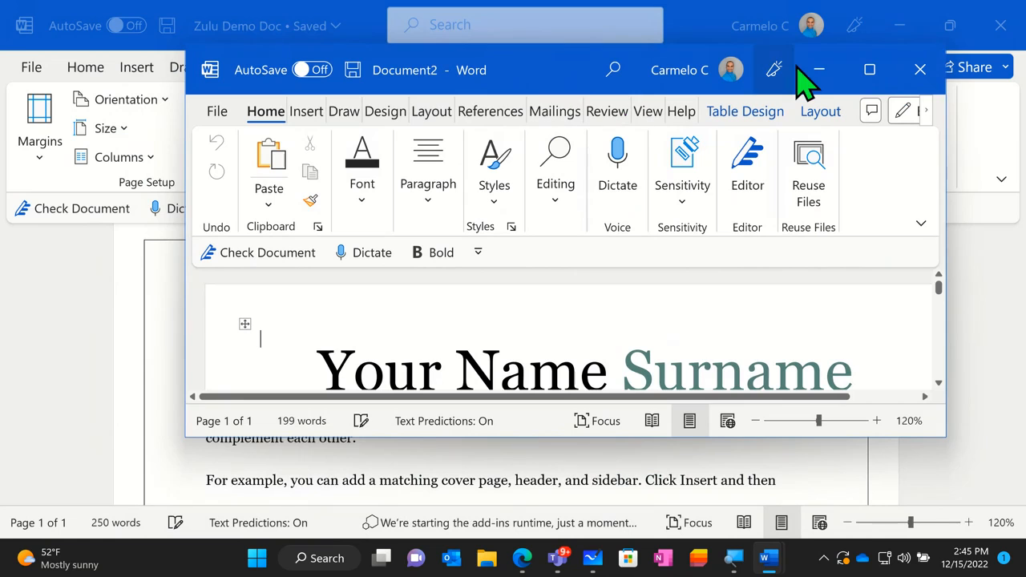
click(869, 70)
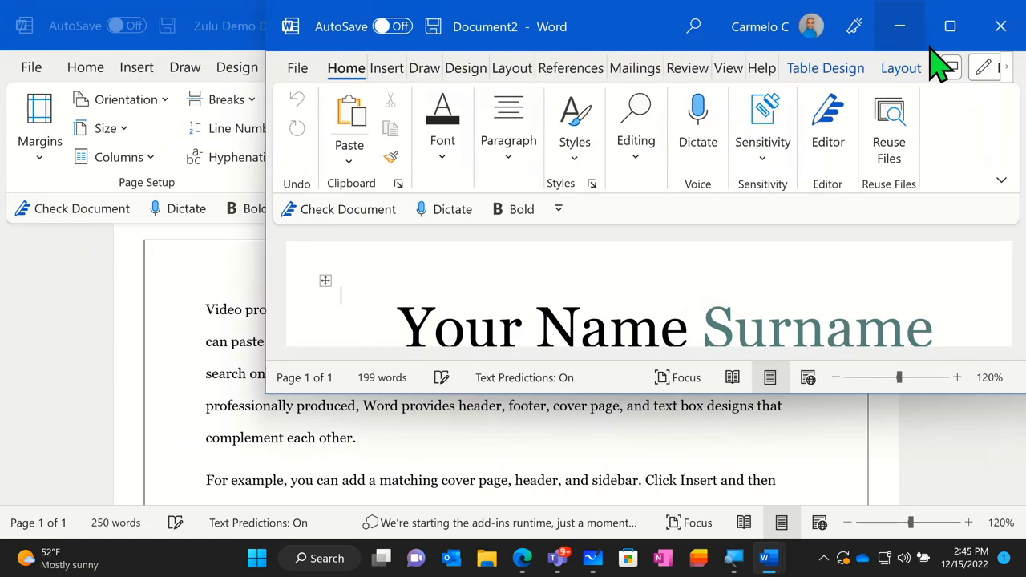
click(949, 29)
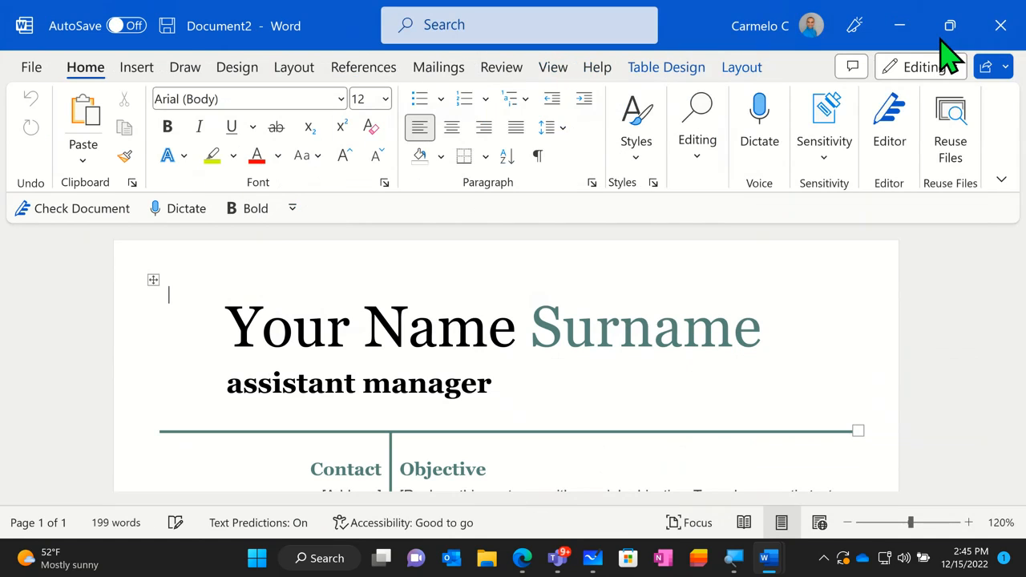
- Examine the resume's replaceable placeholders from the name heading and Objective through Experience and Communication
scroll(604, 355, down, 2)
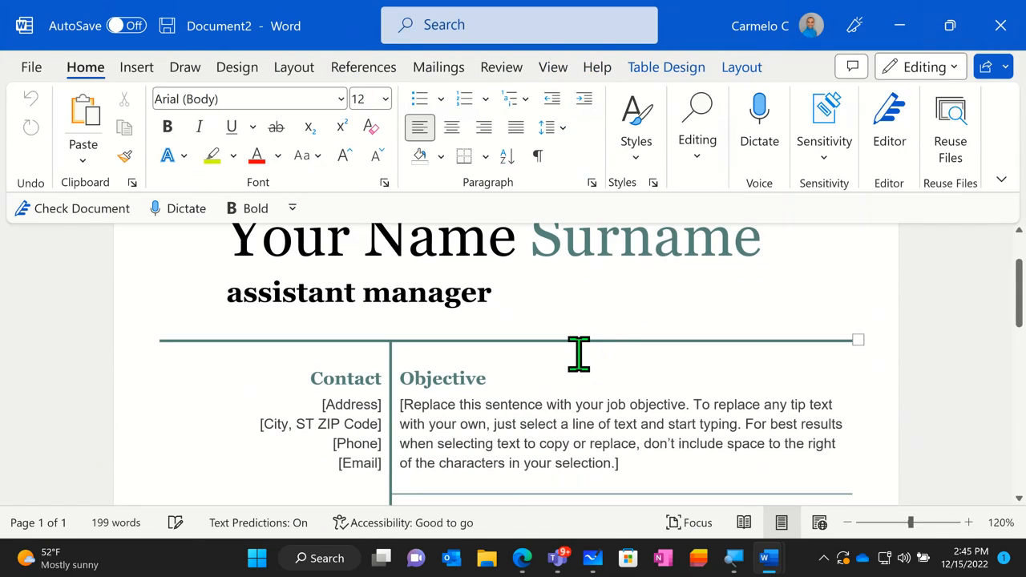
click(513, 269)
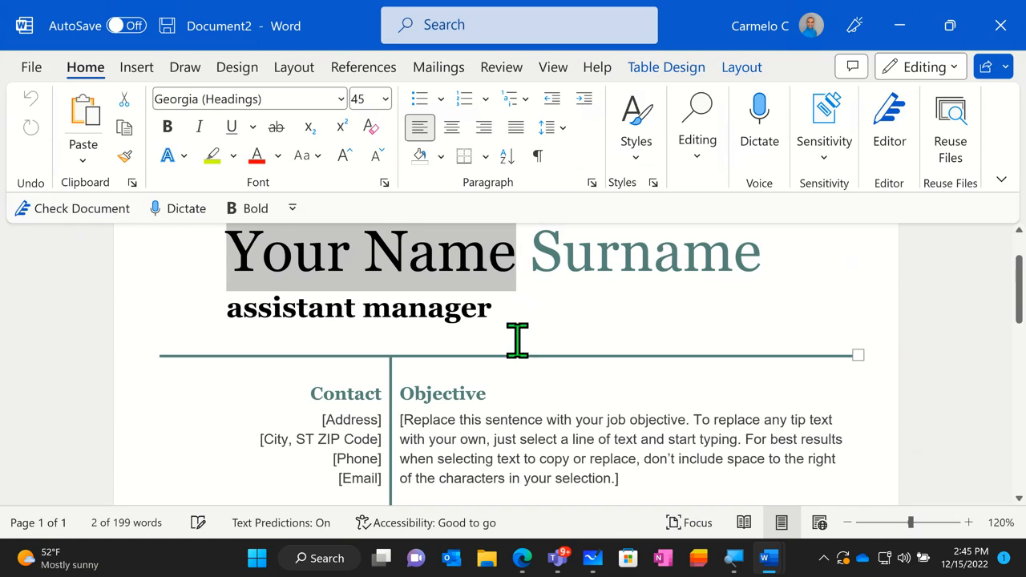
click(601, 267)
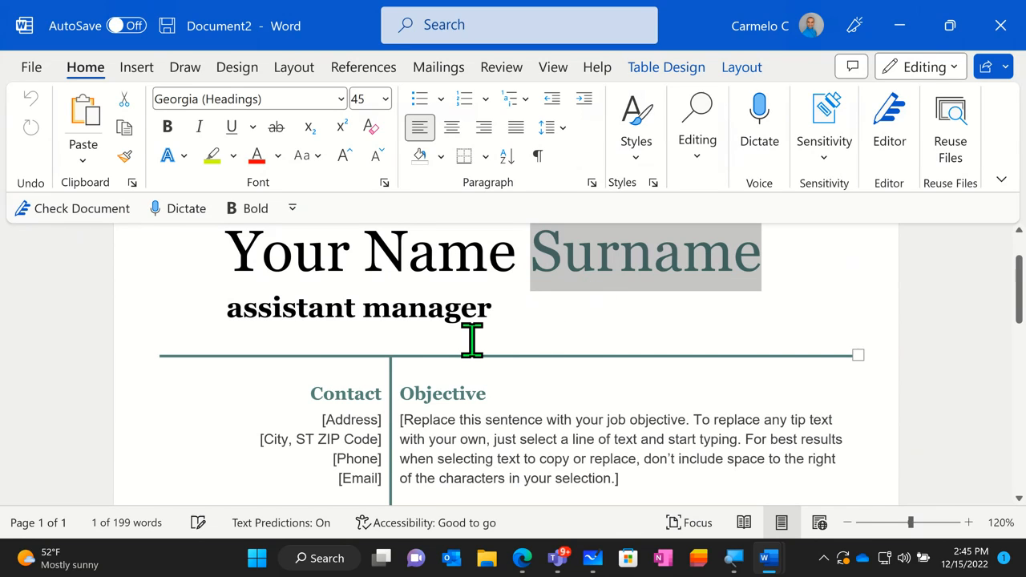
scroll(486, 373, down, 3)
click(493, 376)
scroll(492, 373, down, 4)
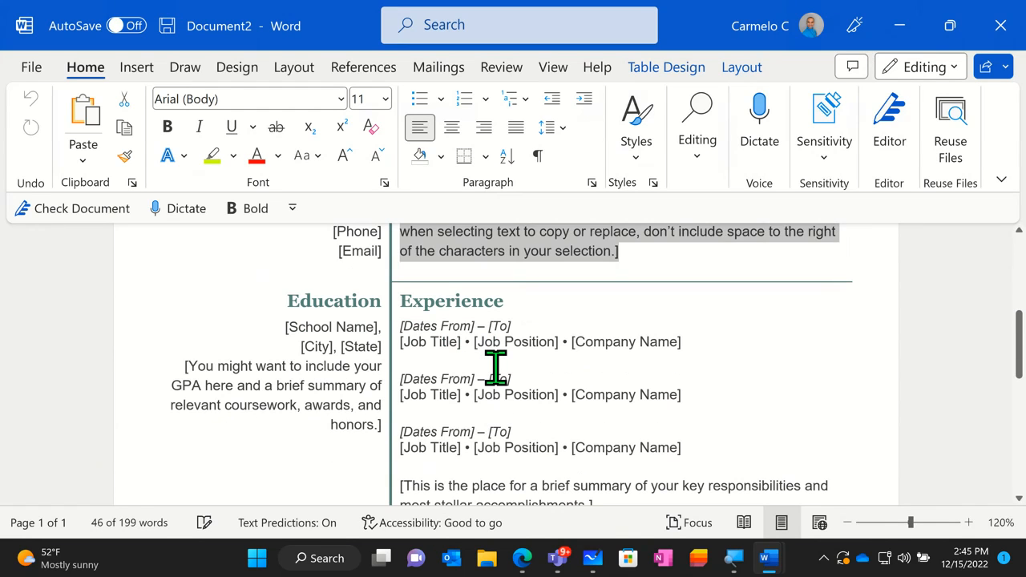
click(495, 363)
scroll(521, 413, down, 6)
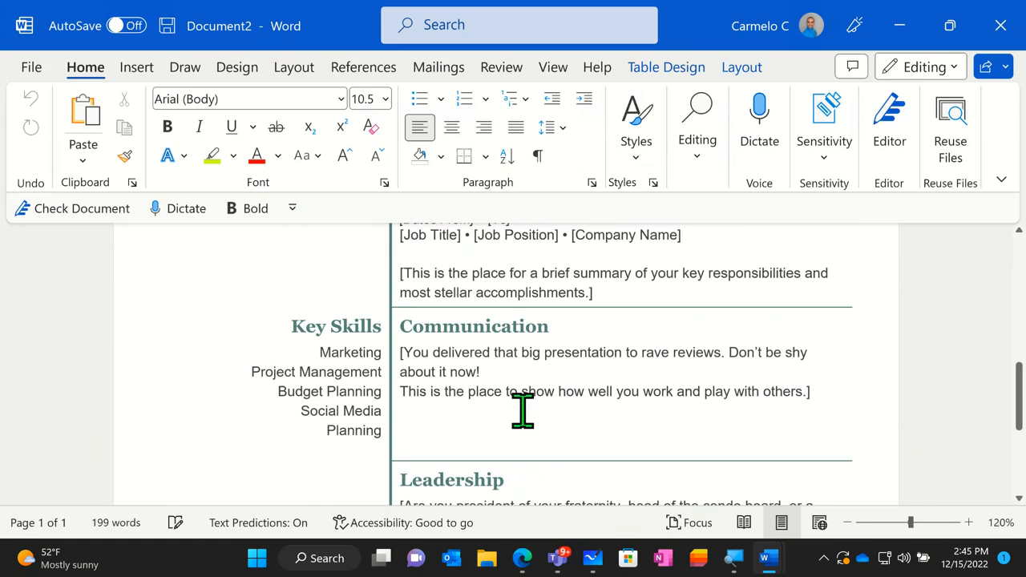
- Look over the resume's remaining Leadership and References sections, and close the resume document without saving it
scroll(529, 411, down, 7)
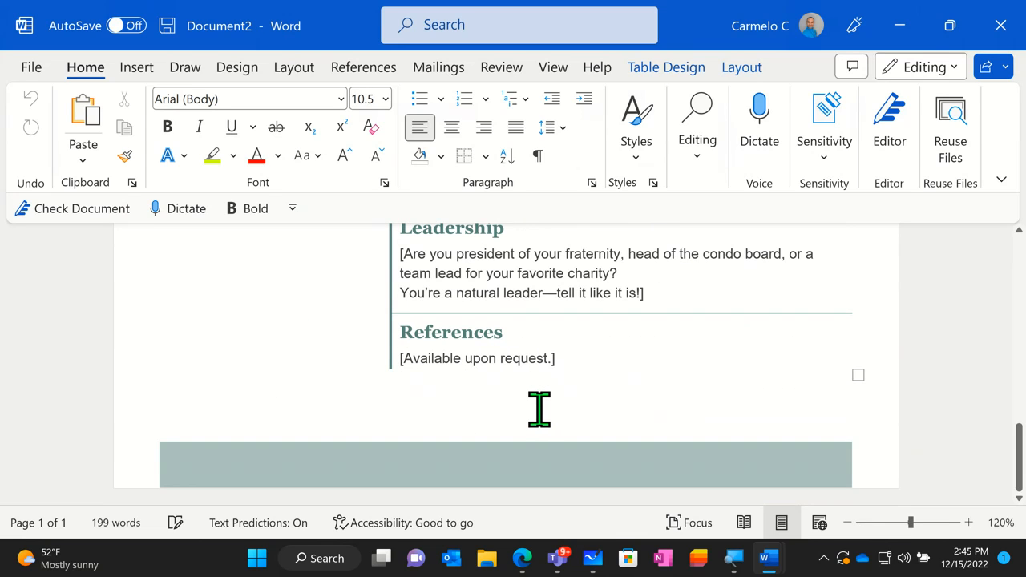
scroll(538, 409, up, 20)
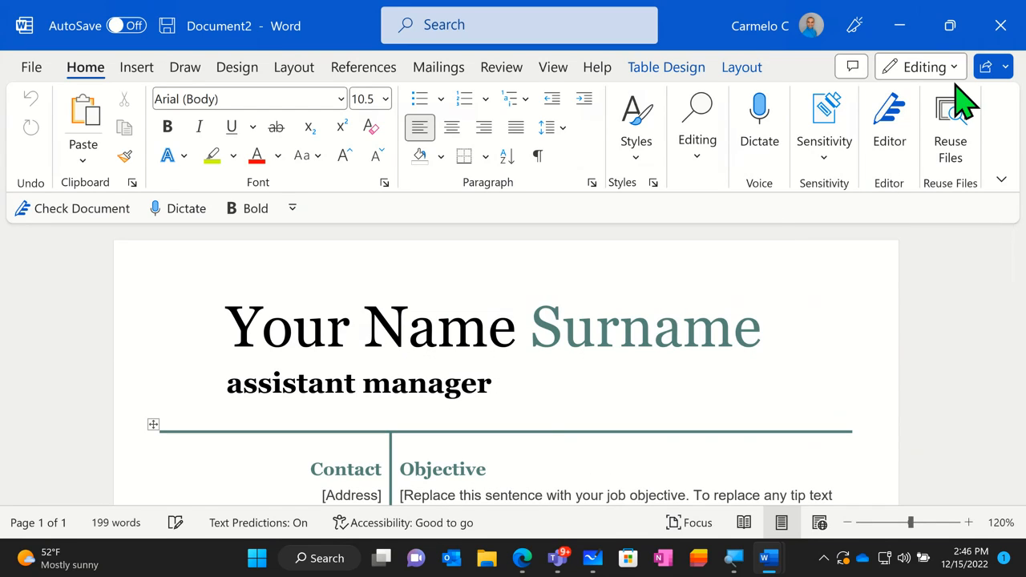
click(994, 28)
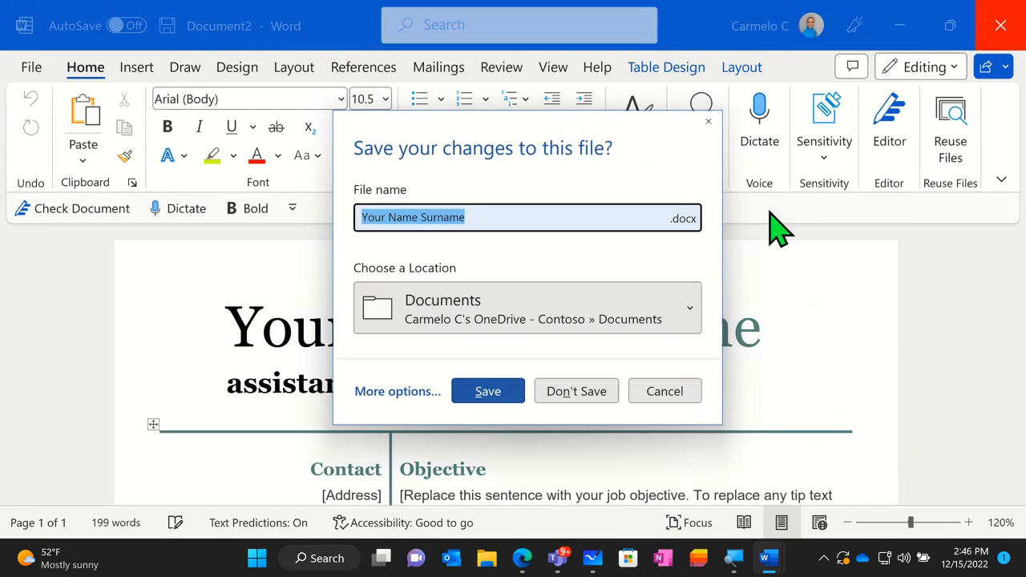
click(579, 393)
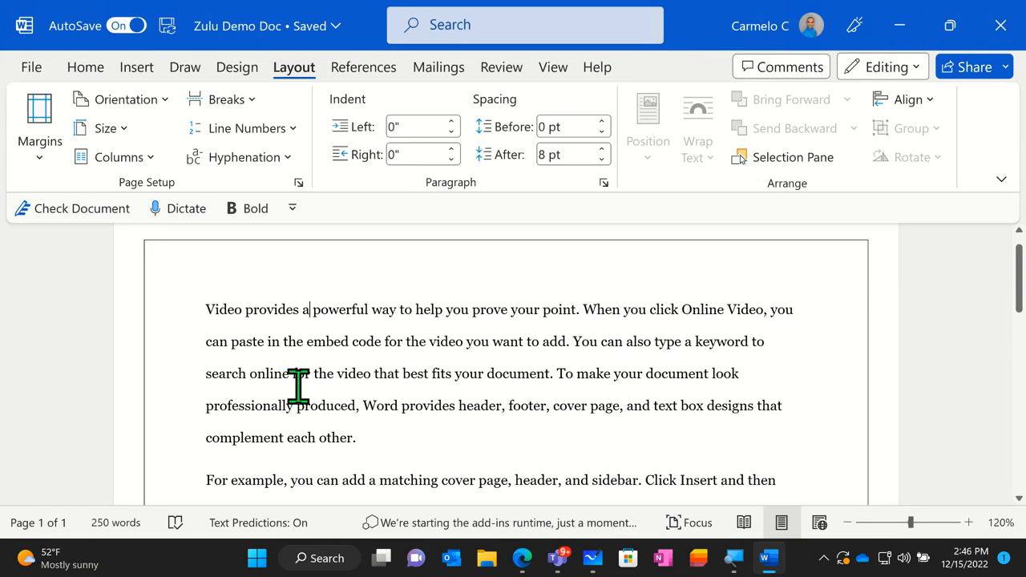
- Create a new document from the Welcome to Word template
click(32, 66)
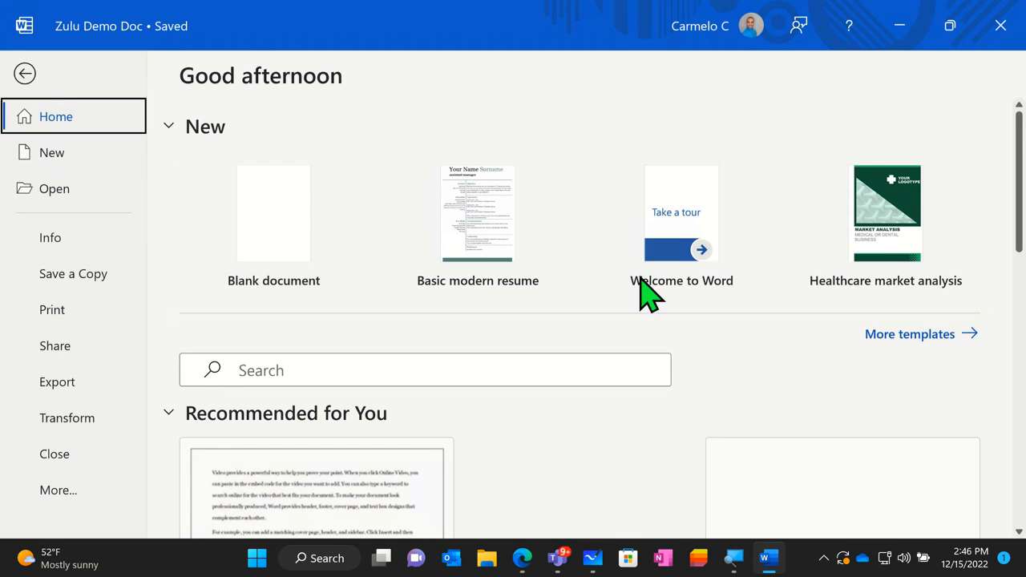
click(691, 279)
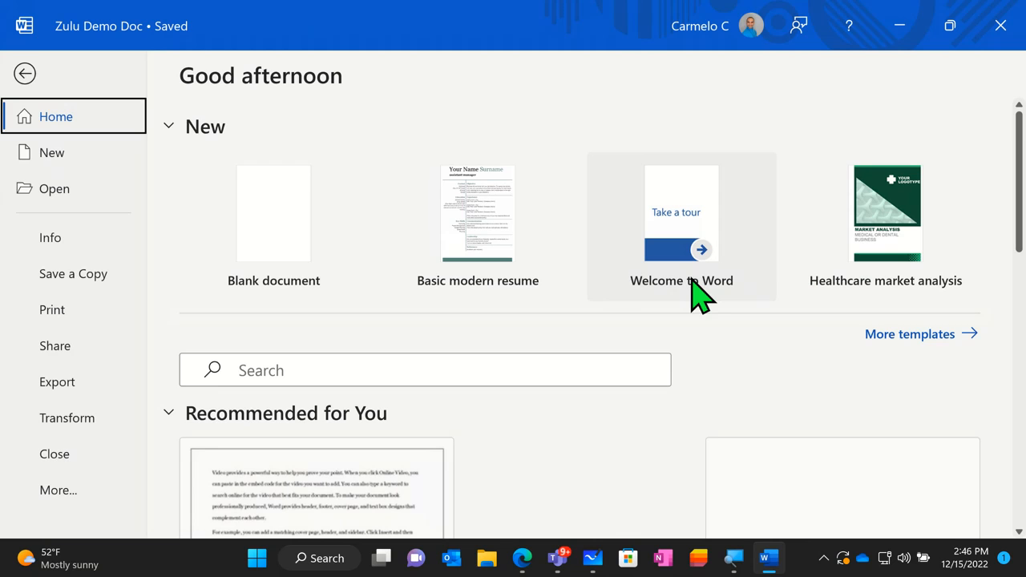
click(695, 279)
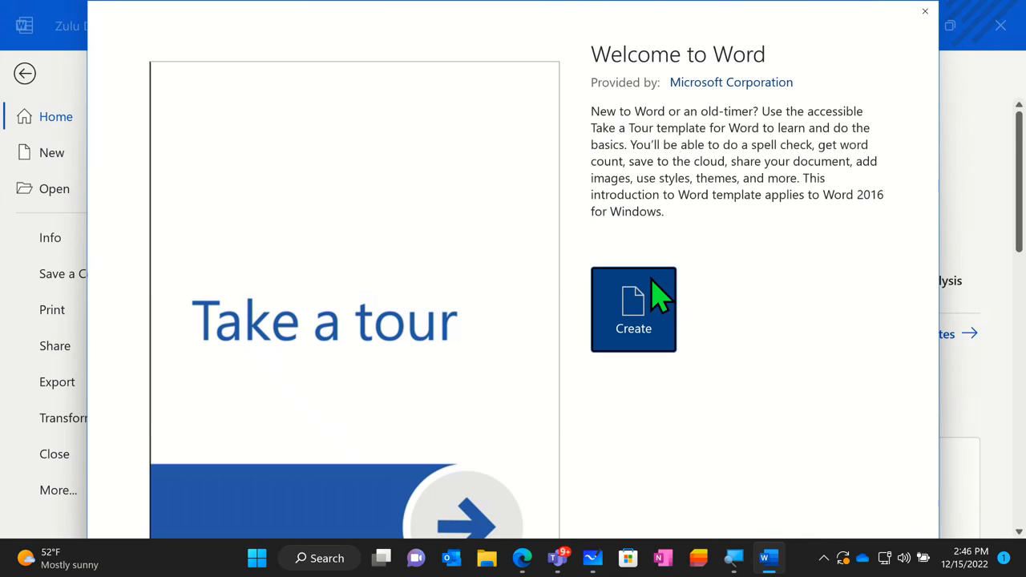
click(640, 335)
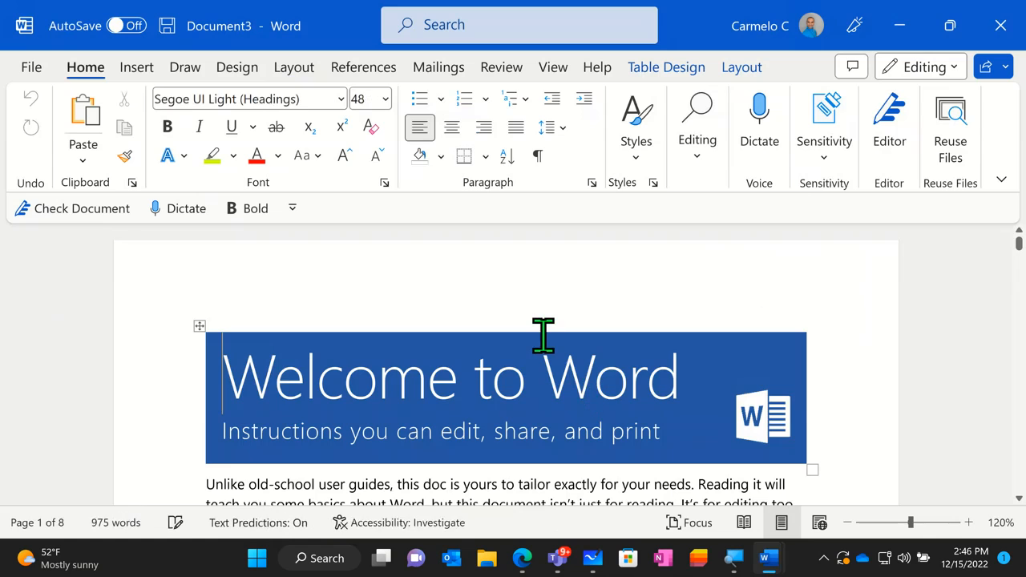
- Zoom the guide out to 100% and read from its introduction through the "Write eloquently, with a little help" section
scroll(471, 344, down, 2)
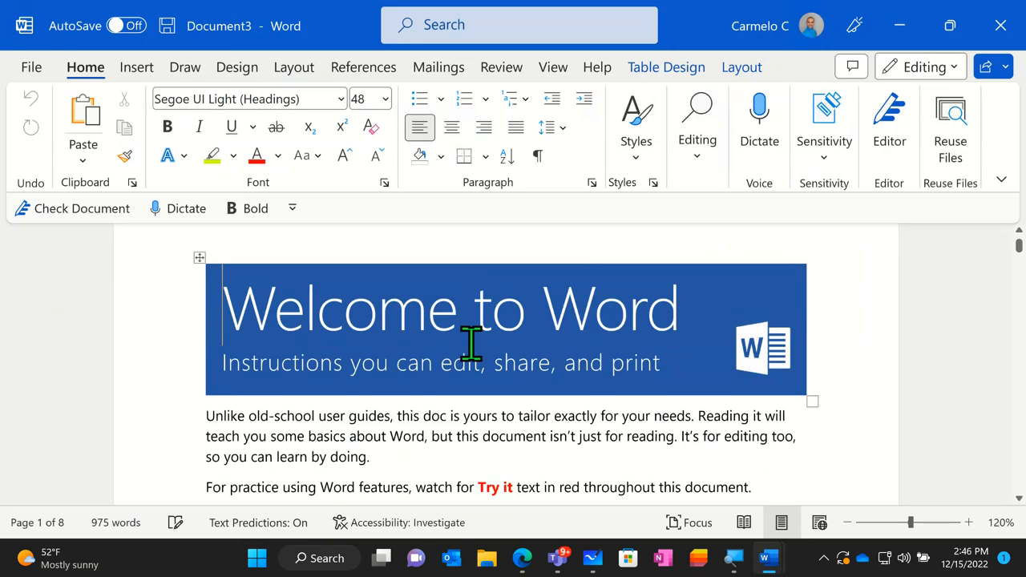
scroll(470, 344, down, 2)
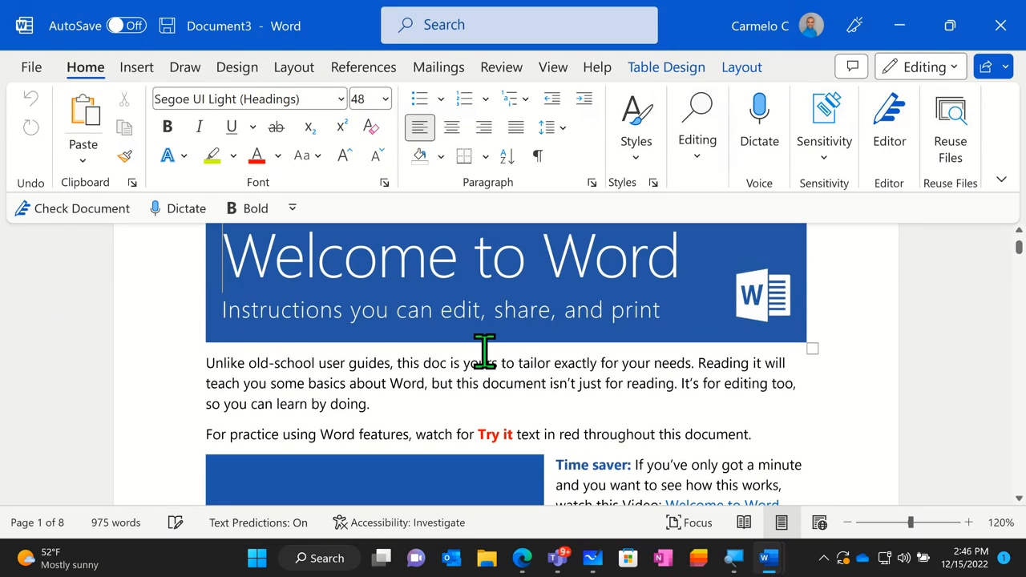
click(848, 522)
click(848, 522)
scroll(819, 378, down, 2)
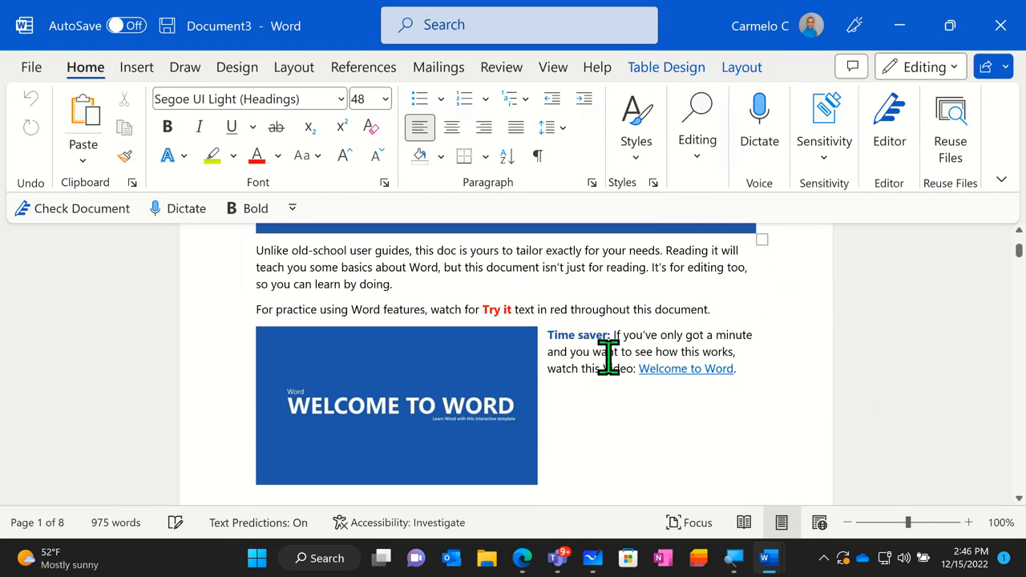
scroll(694, 378, down, 2)
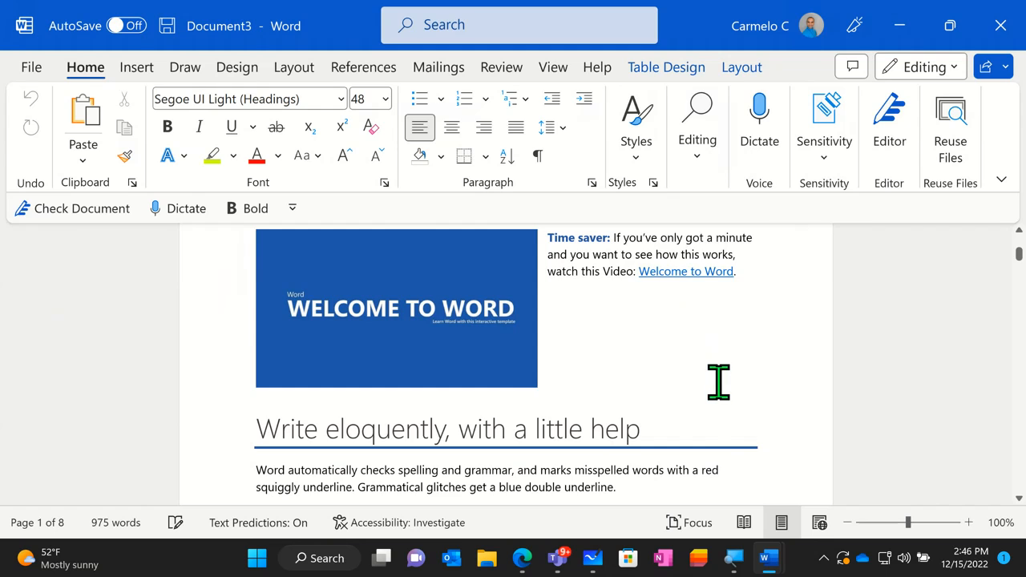
scroll(718, 382, down, 2)
scroll(719, 379, down, 1)
scroll(720, 379, up, 2)
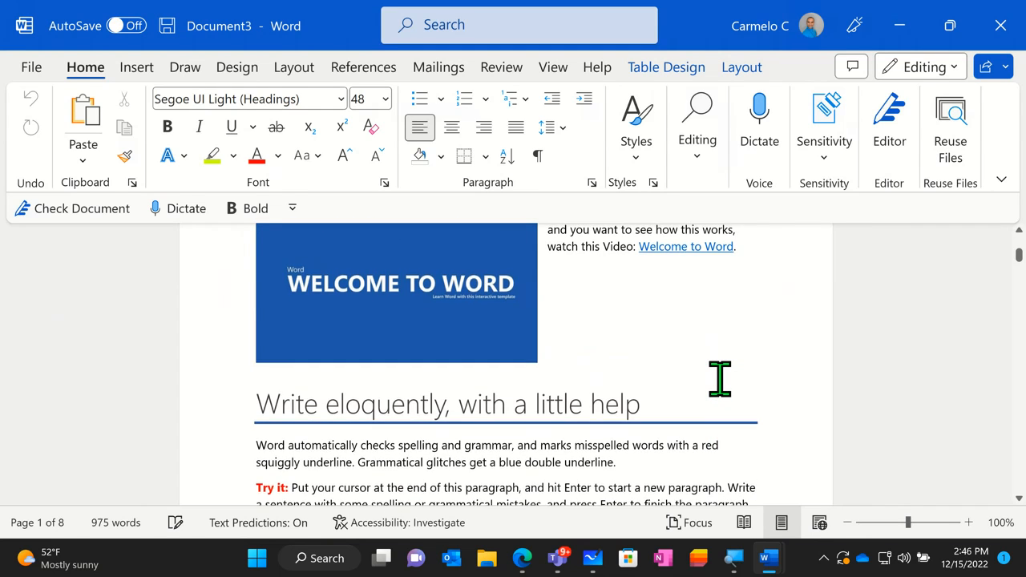
scroll(720, 379, up, 3)
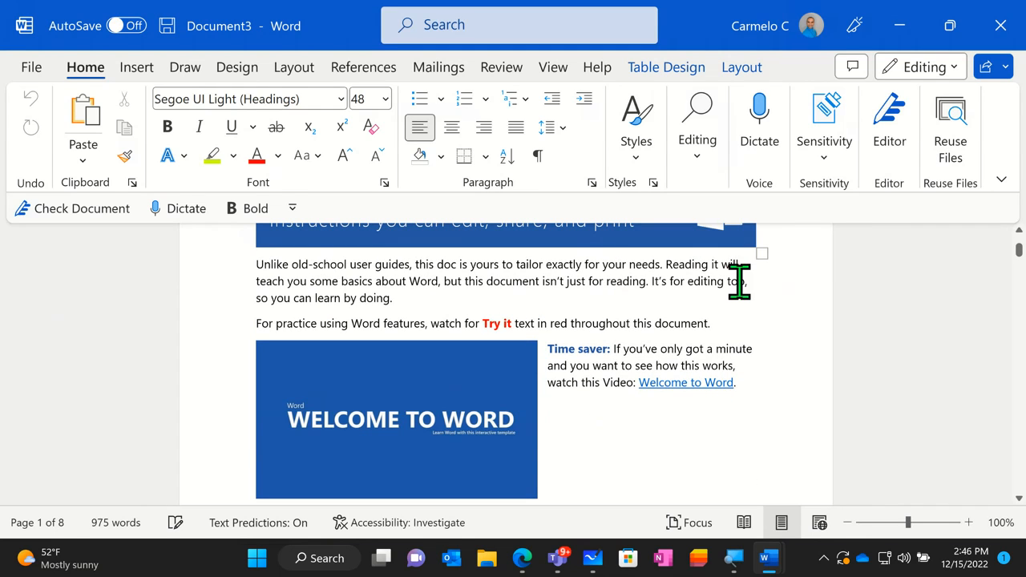
scroll(740, 403, down, 1)
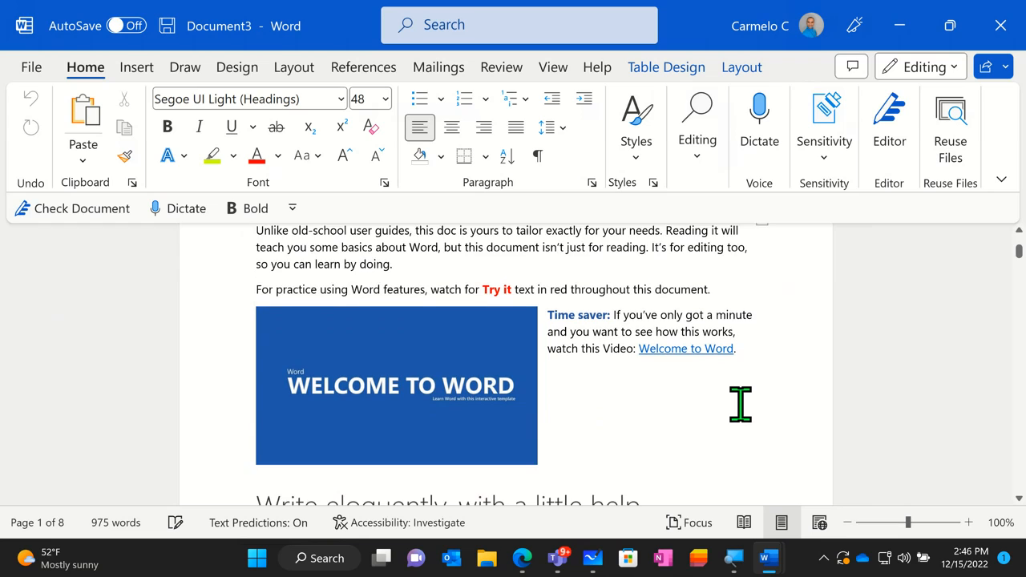
scroll(739, 403, down, 5)
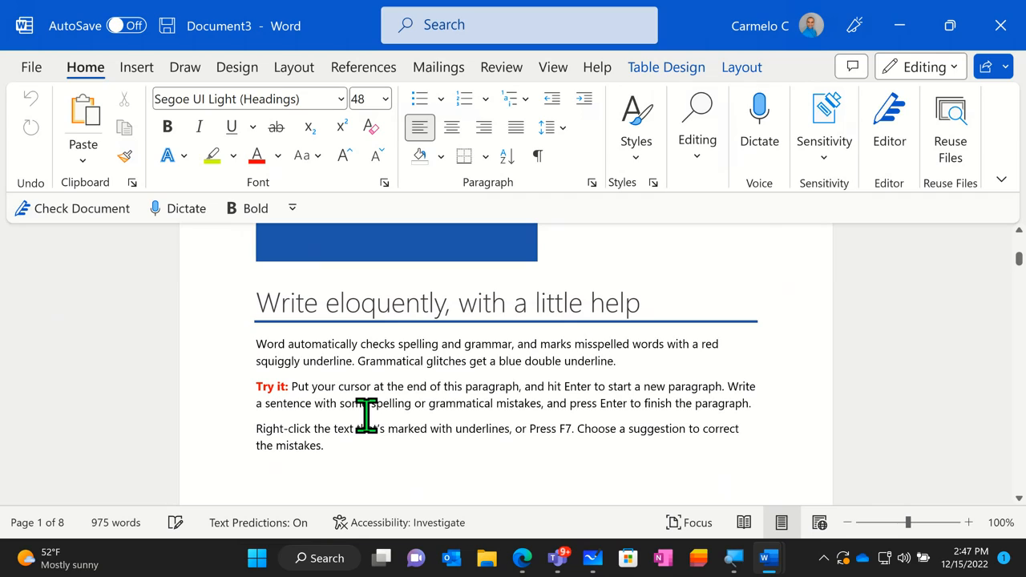
- Below the "Write eloquently" instructions, add the practice line "This is a sentence that is all messed up somehow someway somewhere allided"
click(345, 452)
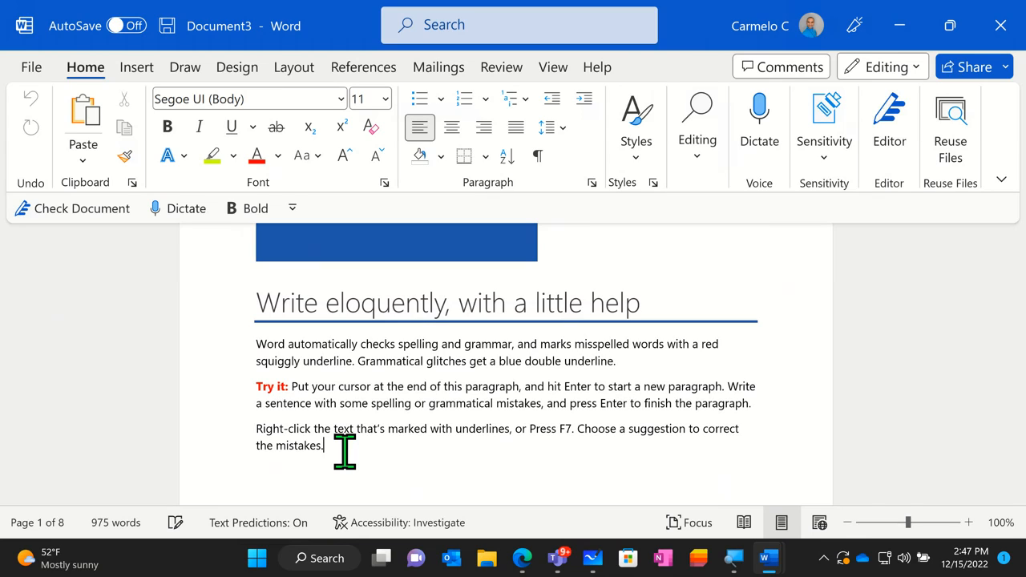
key(Return)
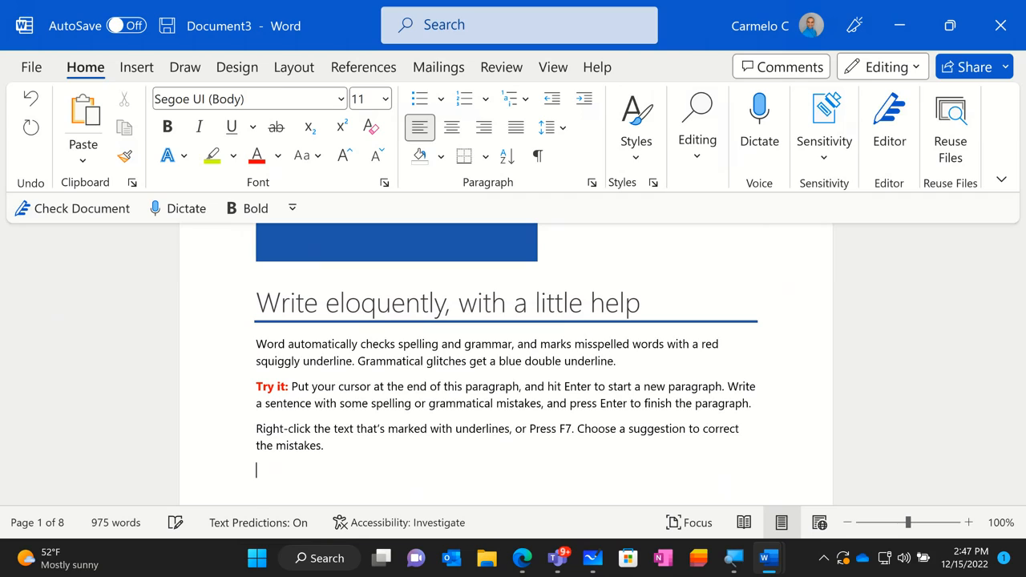
text(This is a sentence that is all messed up somehow)
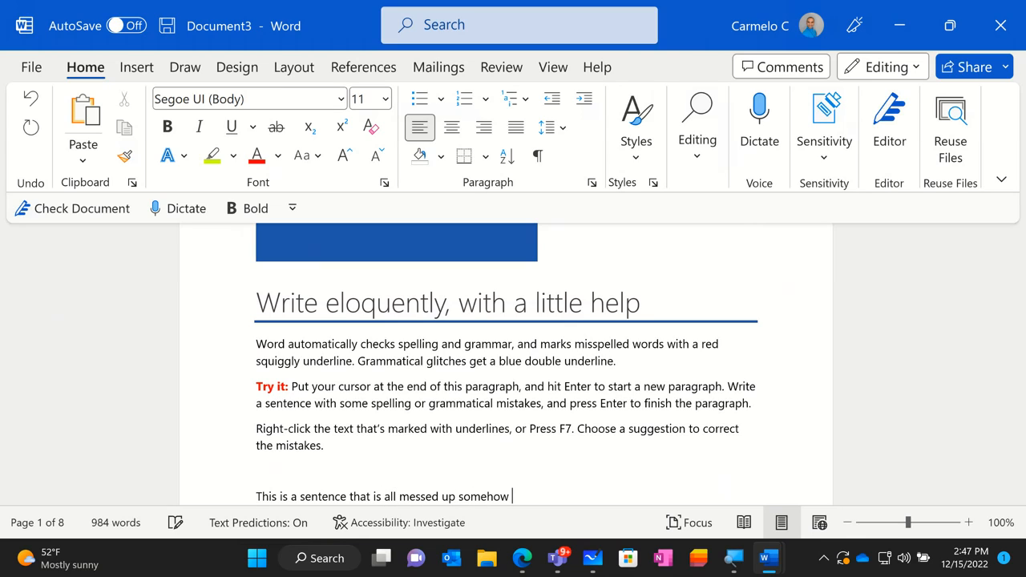
text(omeway som)
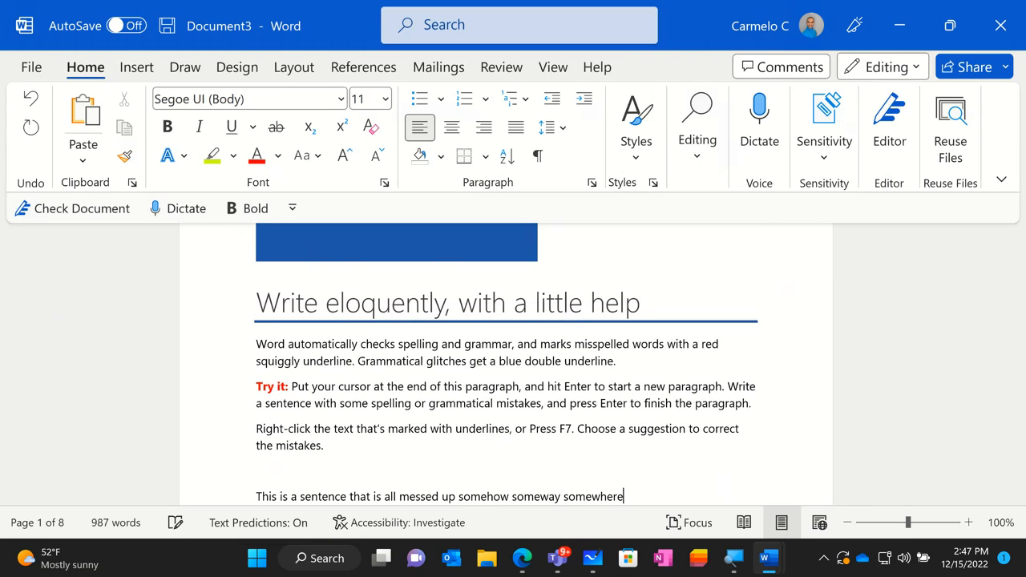
text(ewhere)
key(Return)
text(=)
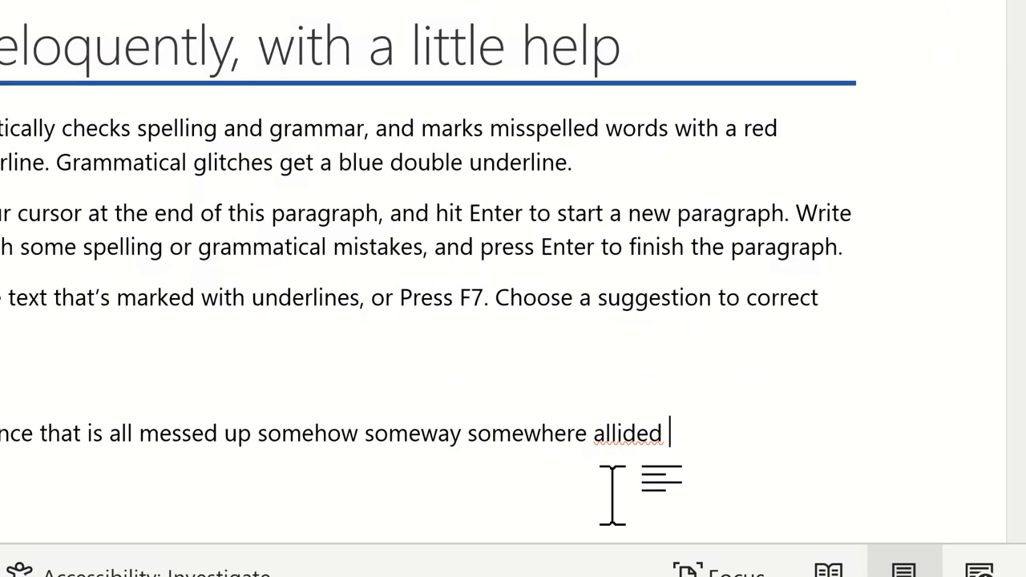
key(super)
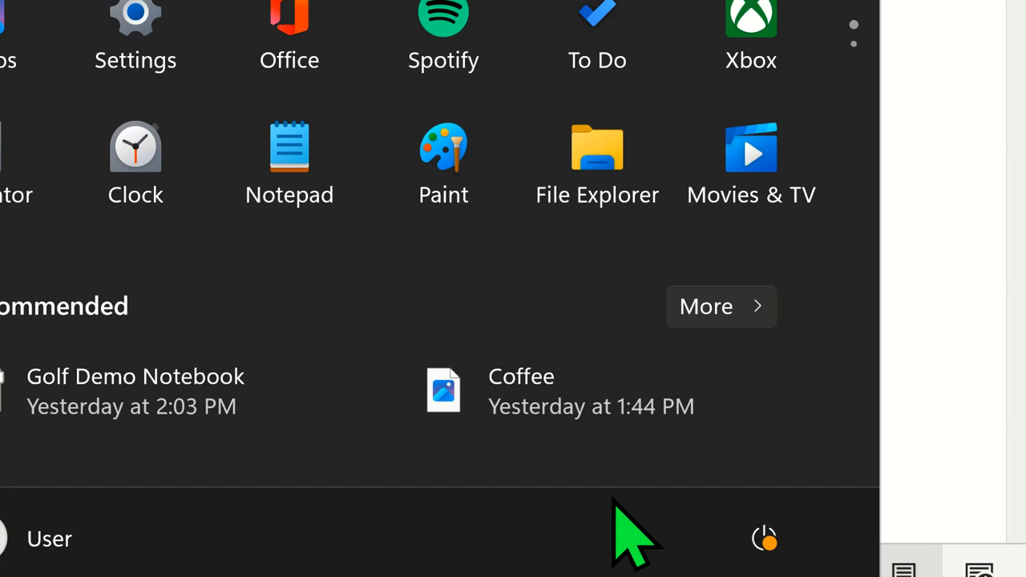
click(784, 433)
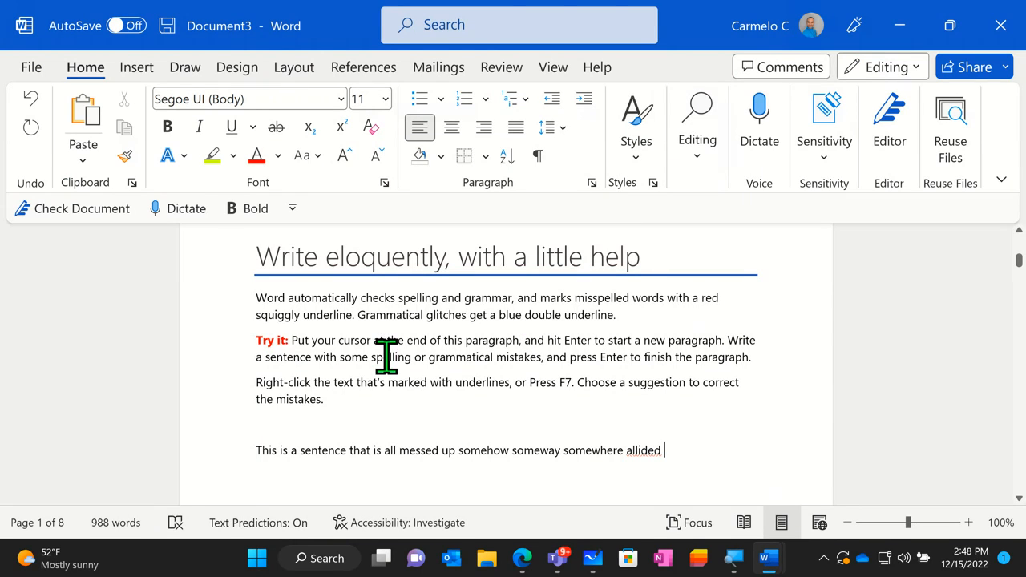
- Review the options available for the misspelled word "allided" and replace it with the spelling suggestion "allied"
scroll(678, 374, down, 2)
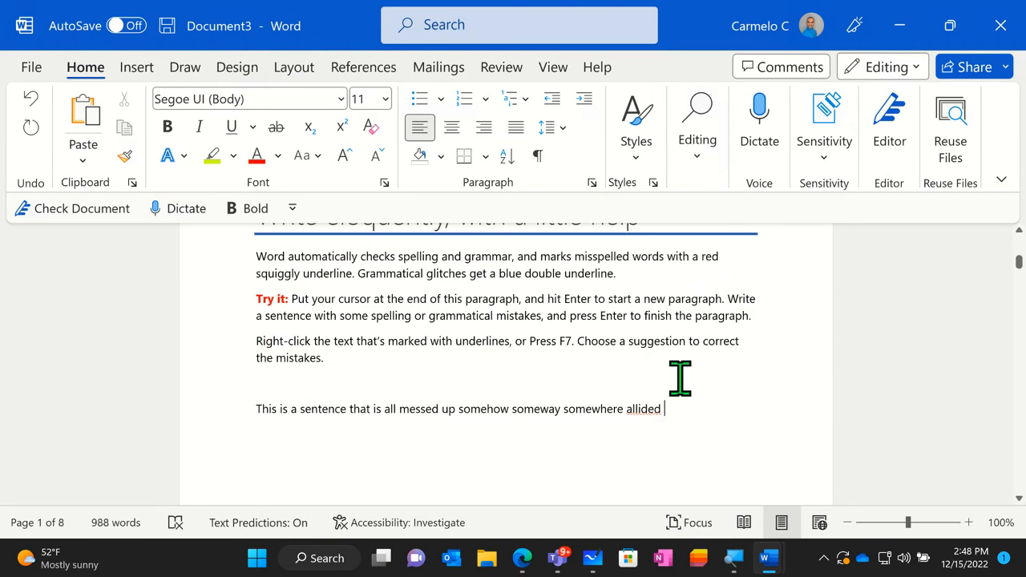
scroll(681, 377, down, 4)
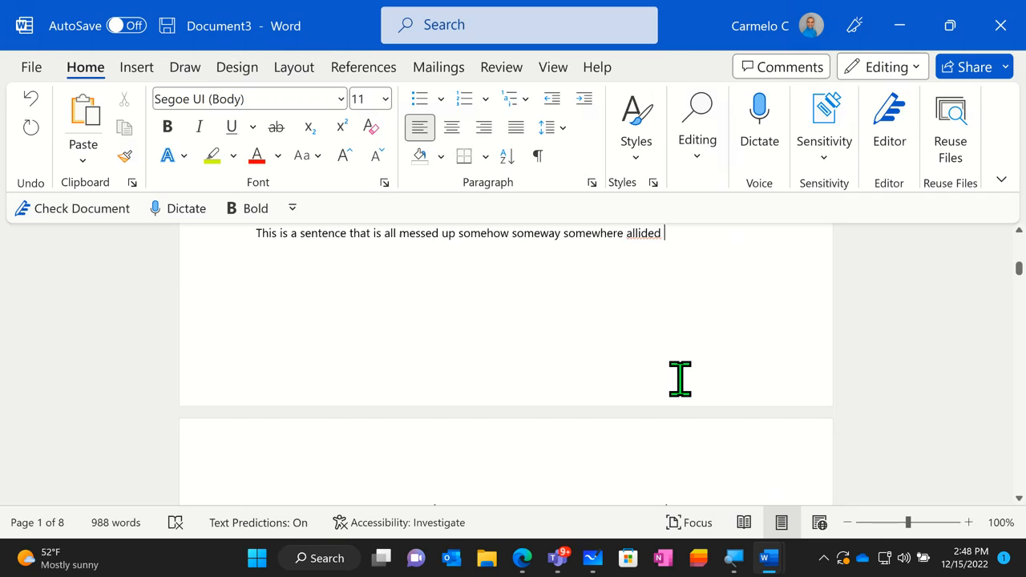
scroll(680, 378, up, 1)
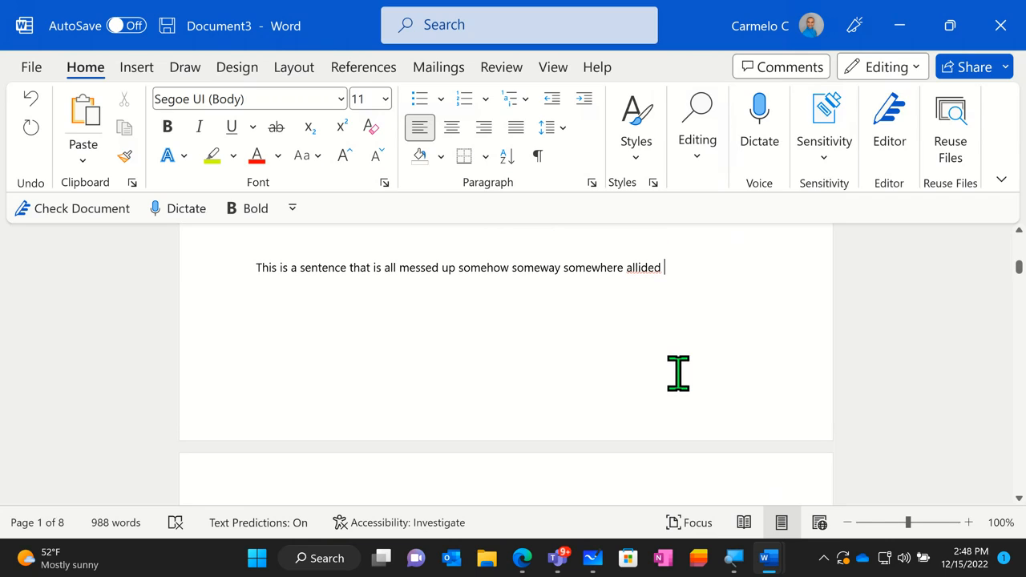
right_click(646, 269)
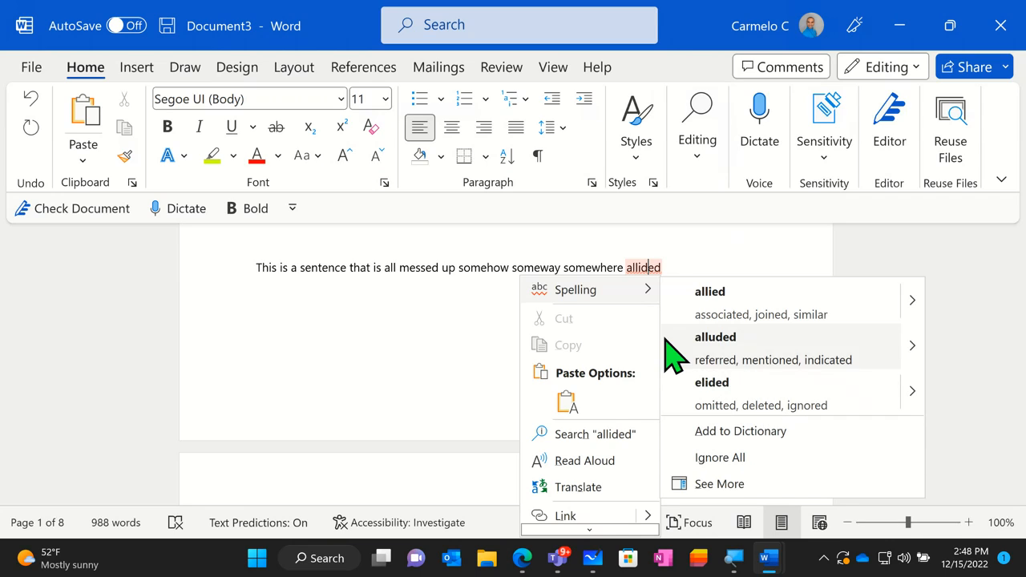
click(592, 434)
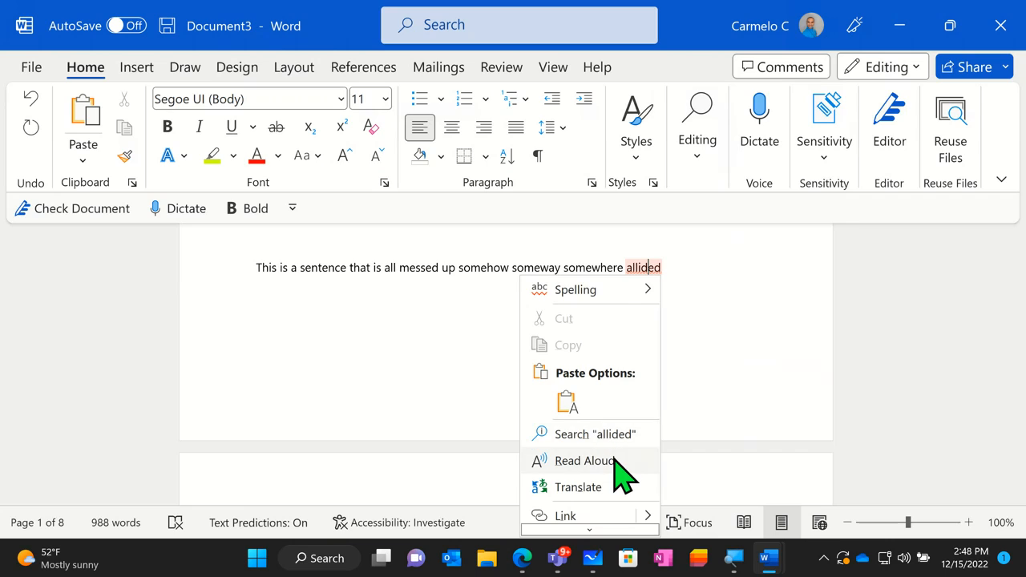
click(602, 478)
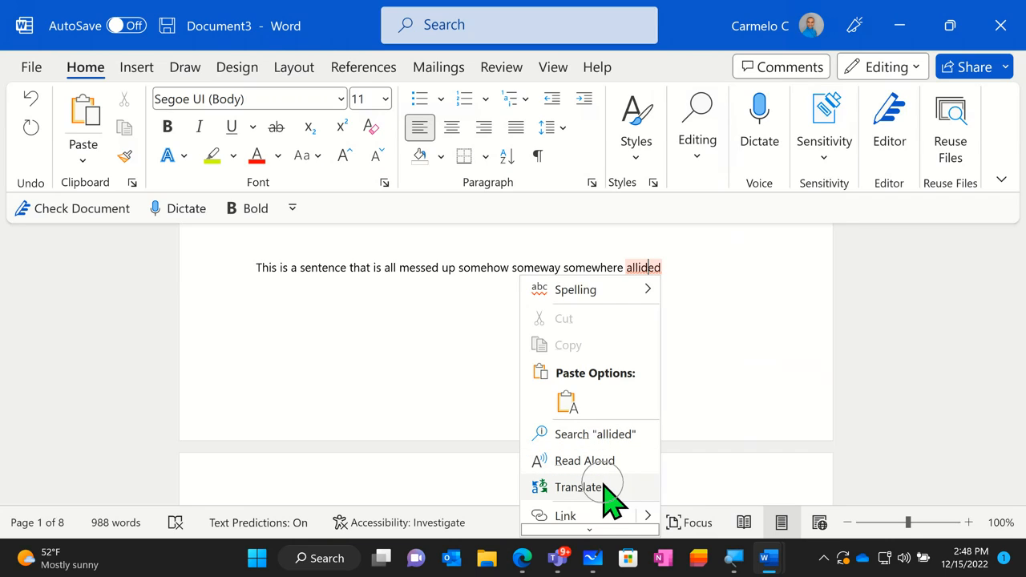
scroll(604, 480, down, 1)
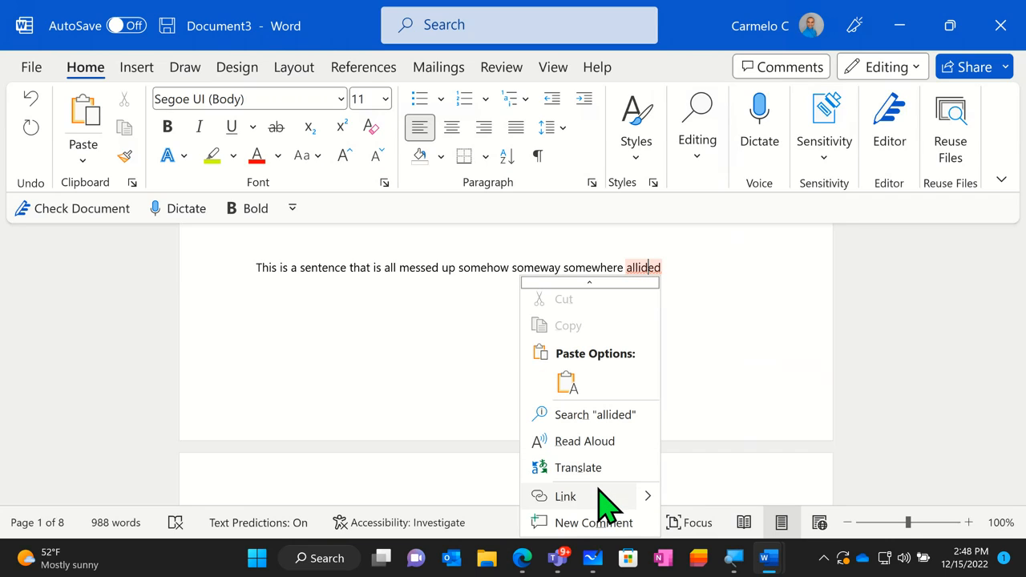
click(594, 521)
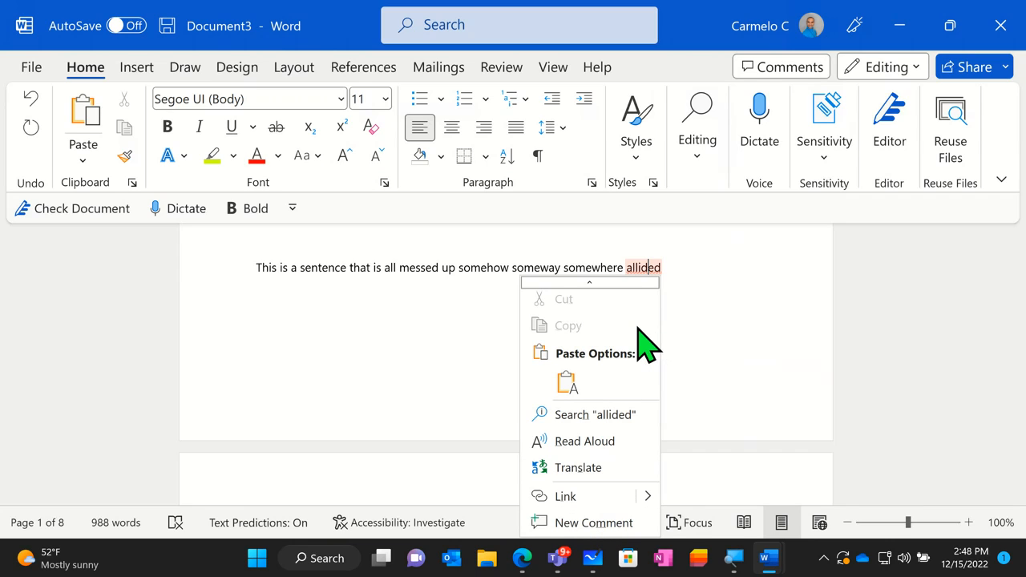
scroll(641, 345, up, 1)
mouse_move(643, 296)
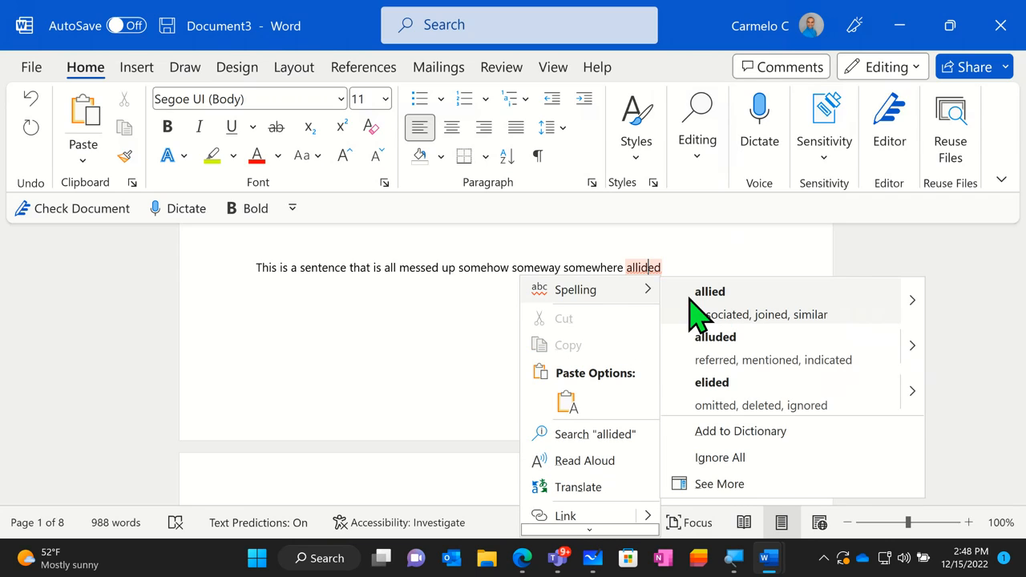
click(690, 298)
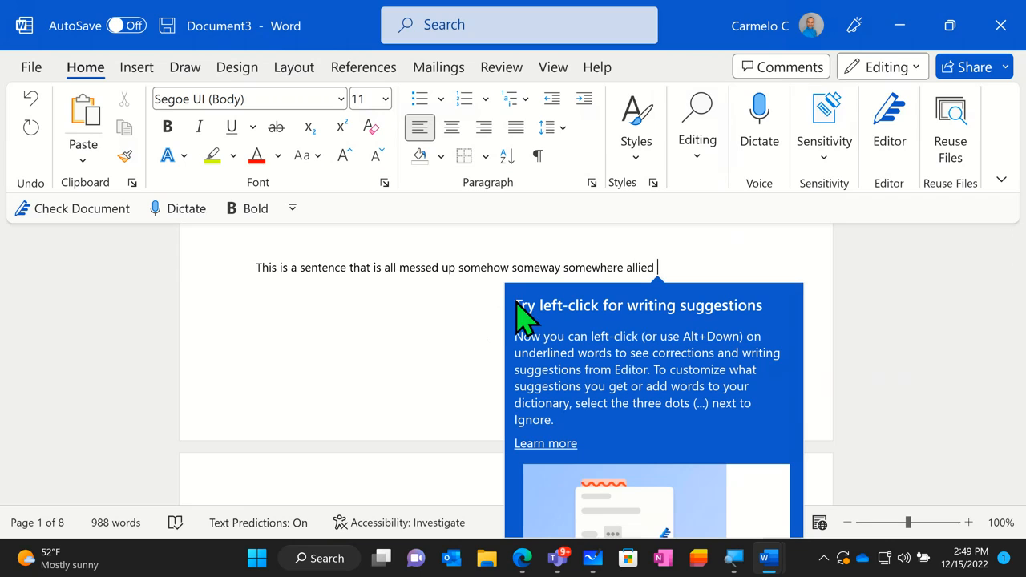
click(492, 297)
- At the "Count on Word to count your words" section, review the document's Word Count statistics and close them
scroll(620, 321, down, 3)
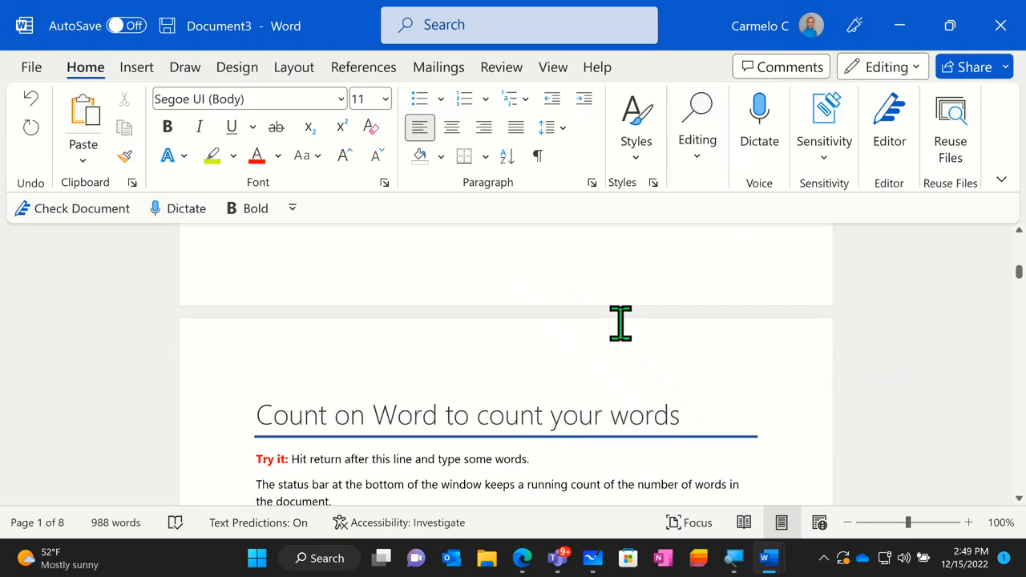
scroll(617, 325, down, 4)
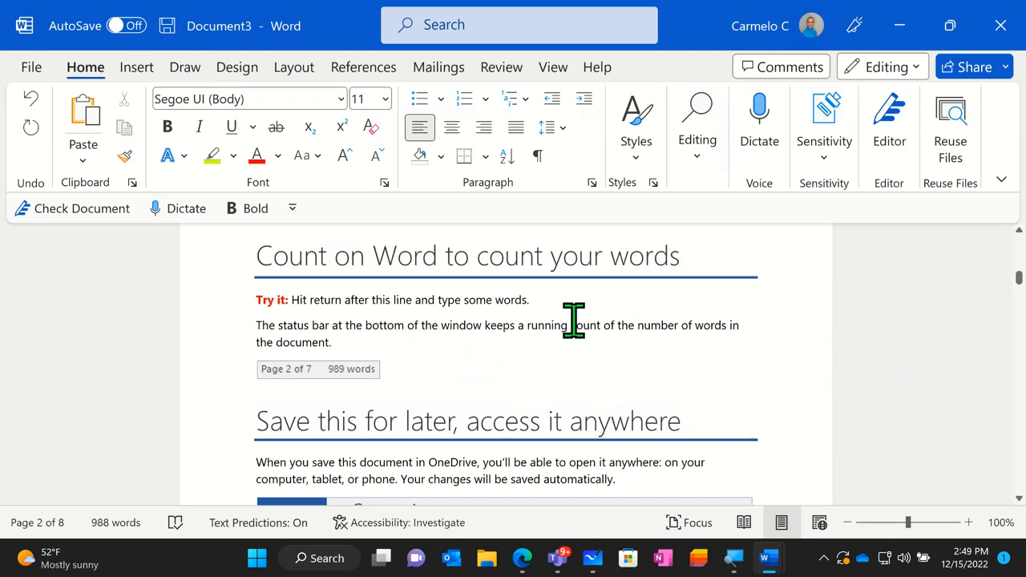
click(129, 522)
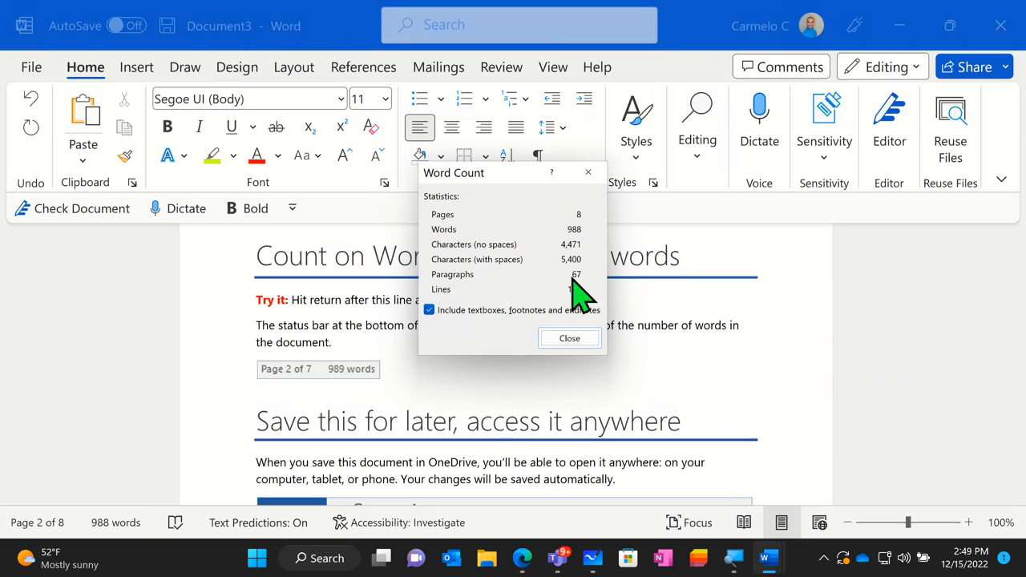
click(569, 337)
- Read the "Save this for later, access it anywhere" section and continue through the "Share and collaborate" instructions
scroll(569, 373, down, 2)
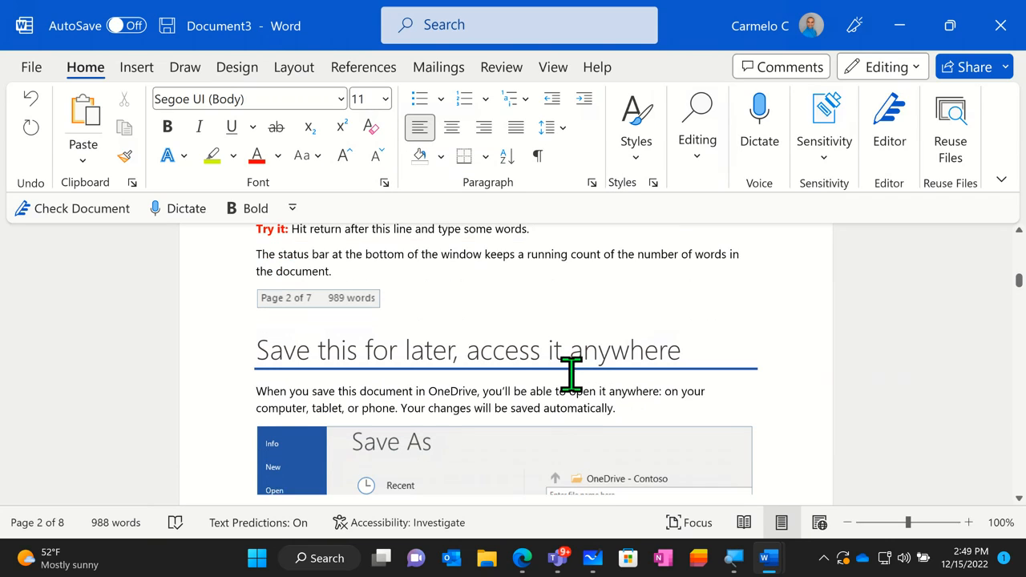
scroll(571, 373, down, 2)
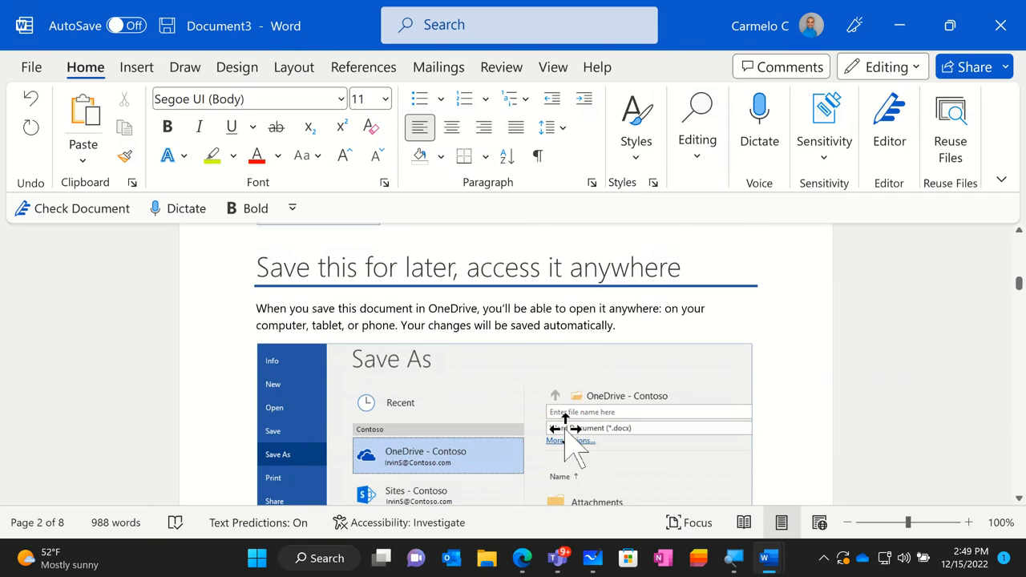
scroll(490, 329, down, 1)
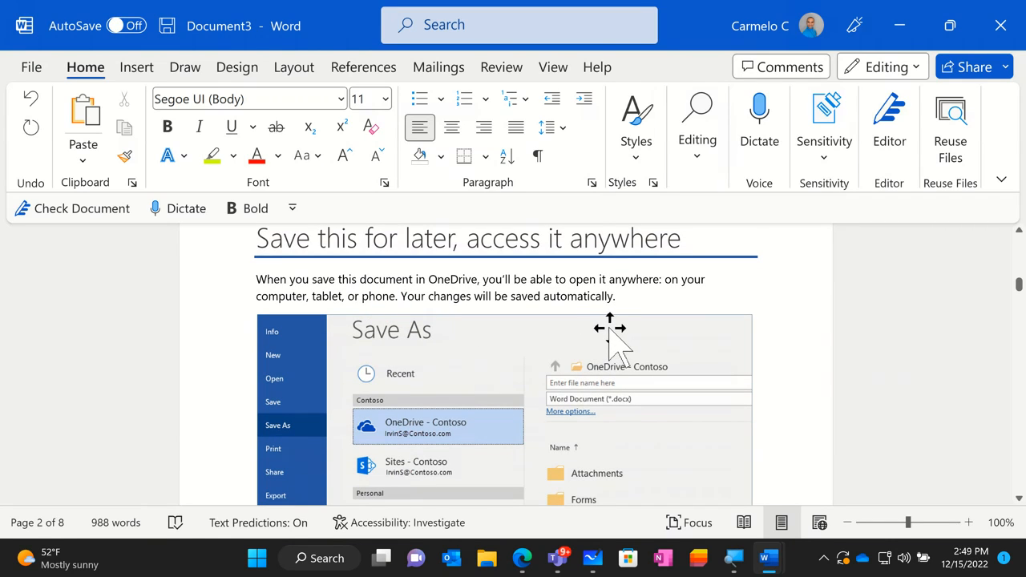
scroll(615, 335, down, 3)
scroll(609, 340, down, 1)
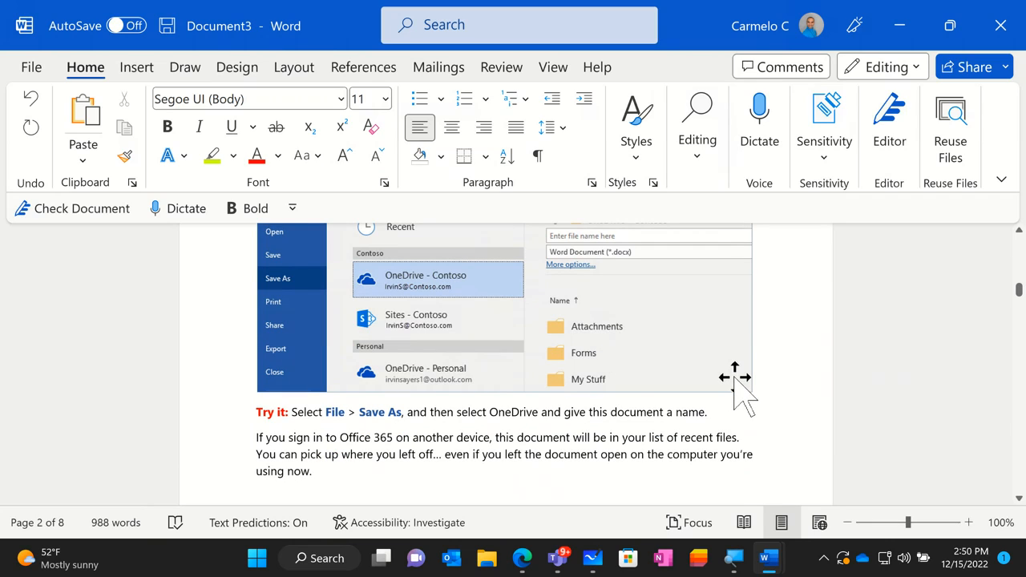
scroll(735, 376, down, 1)
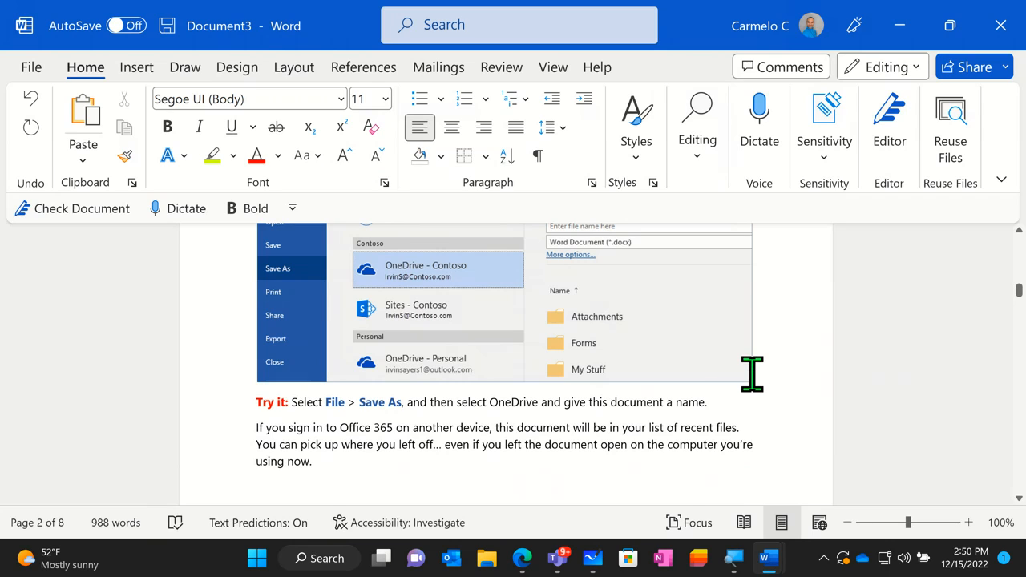
scroll(751, 375, up, 1)
scroll(752, 373, down, 1)
scroll(752, 373, down, 1)
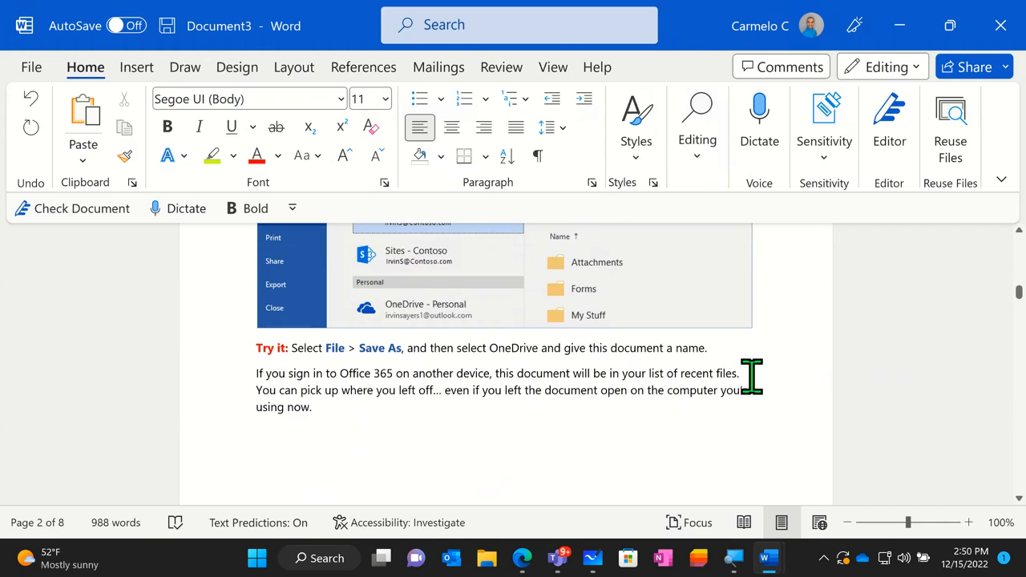
scroll(750, 376, down, 1)
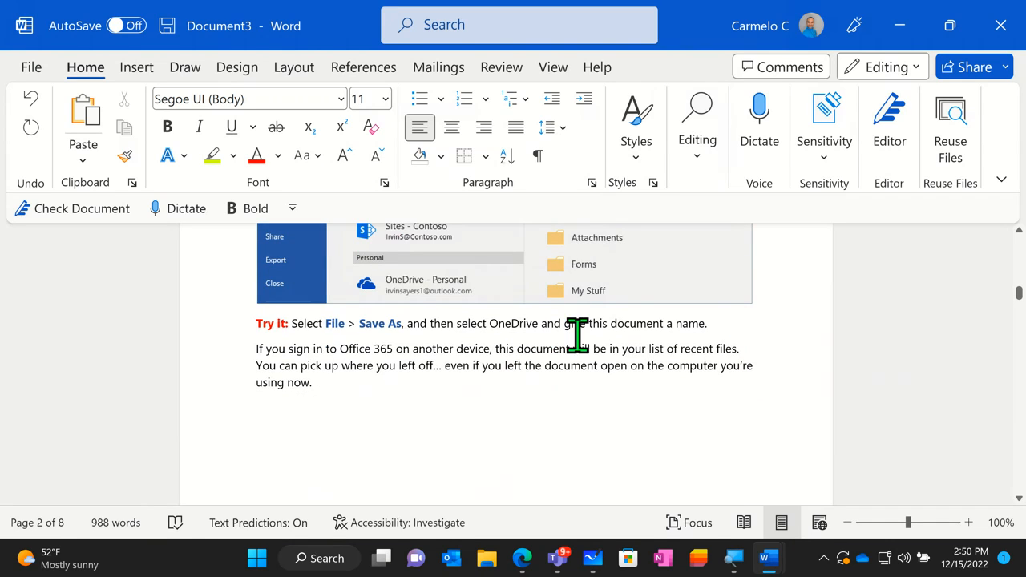
scroll(758, 353, down, 4)
scroll(759, 356, down, 4)
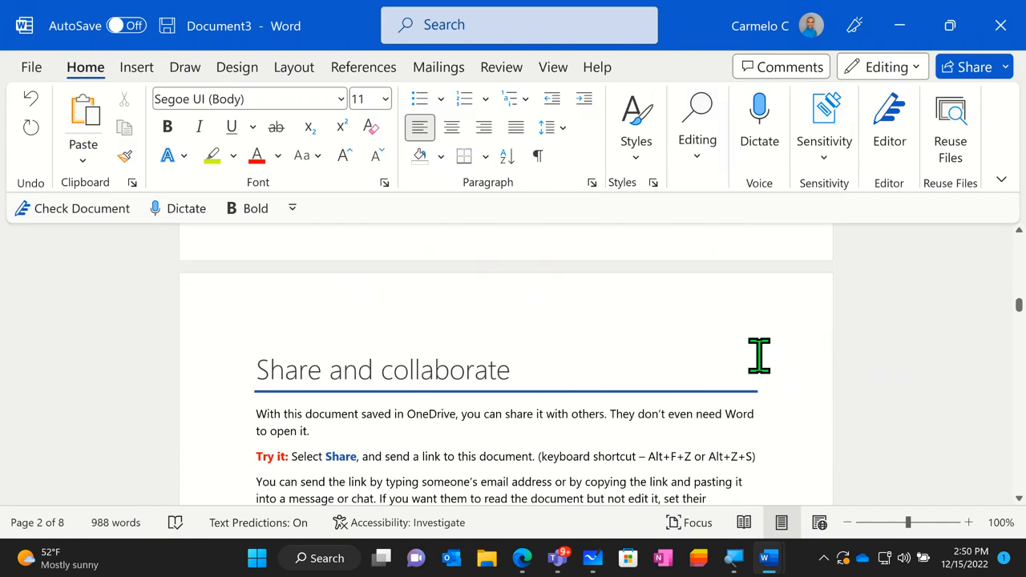
scroll(758, 356, up, 1)
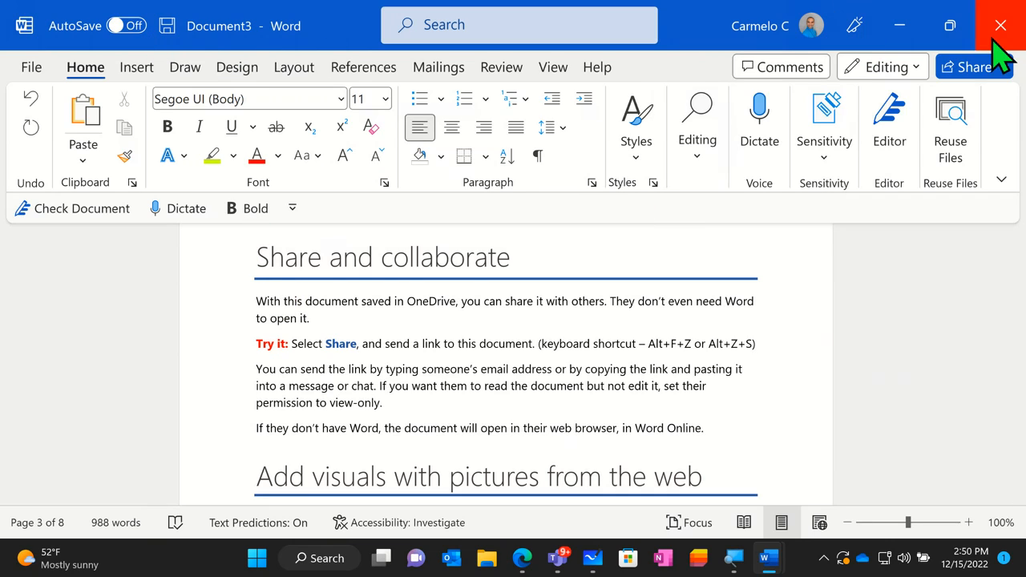
- Start sharing the document by uploading it to OneDrive - Contoso under the name "Demo X-ray"
click(993, 72)
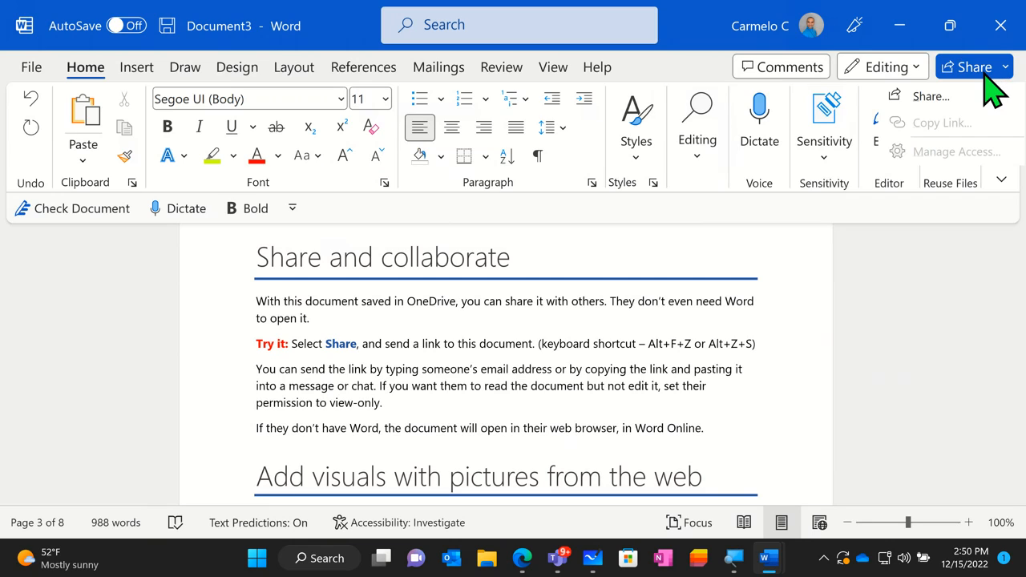
click(985, 76)
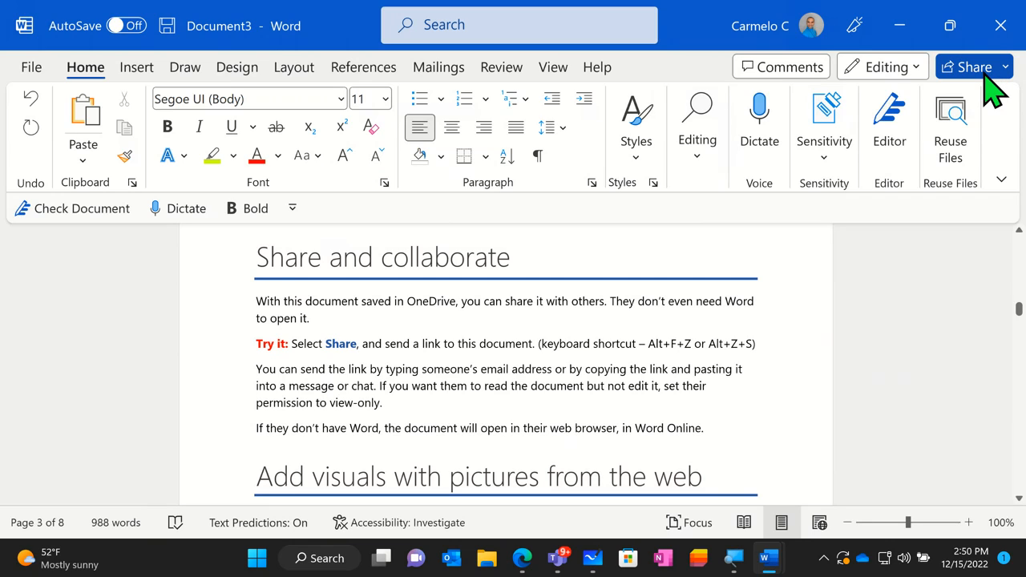
click(984, 78)
click(936, 98)
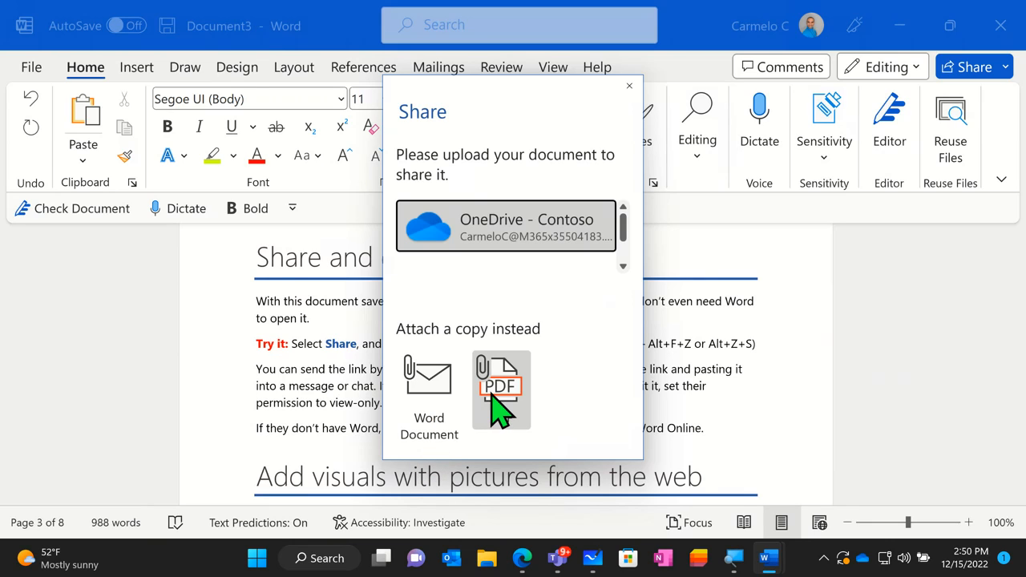
click(520, 244)
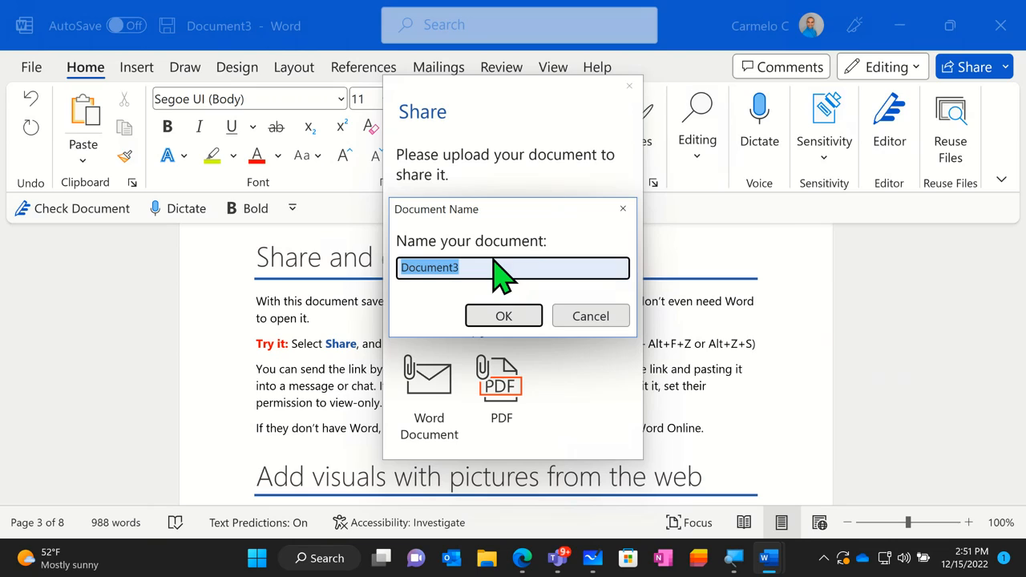
text(Demo A)
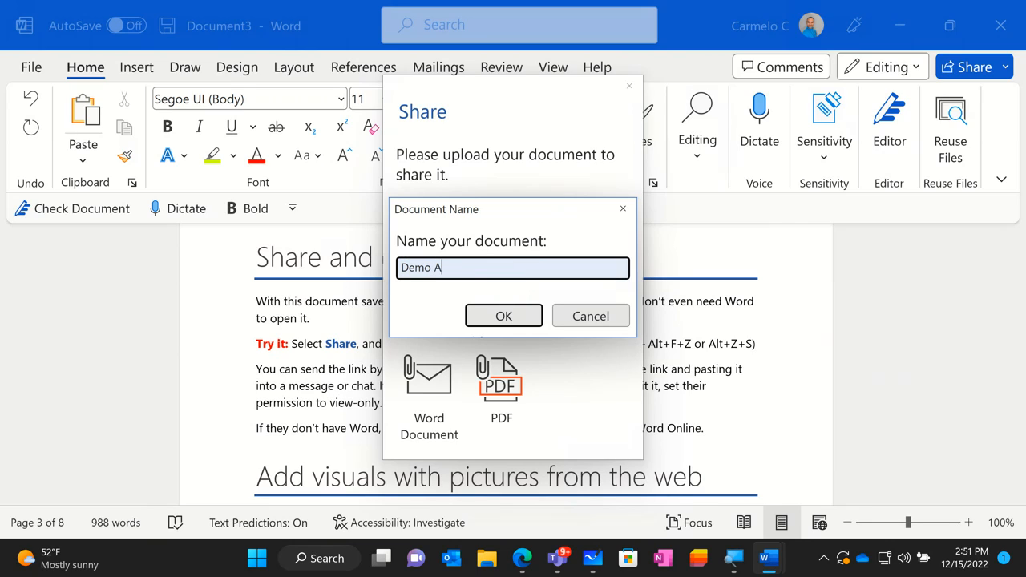
key(BackSpace)
text(X-ray)
click(488, 319)
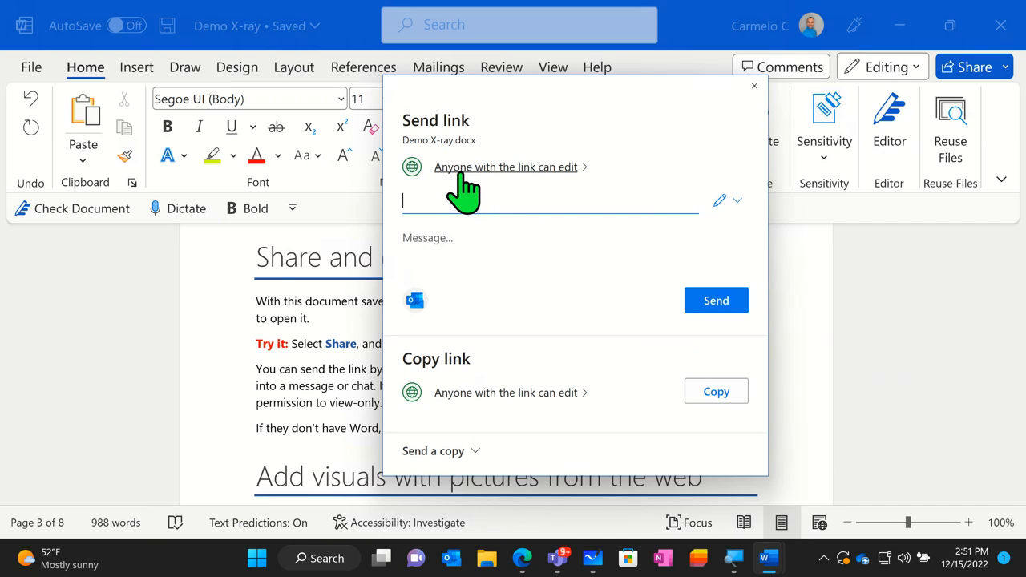
- Open the link settings for Demo X-ray and review the audience choices and the edit, review and view permissions
click(566, 170)
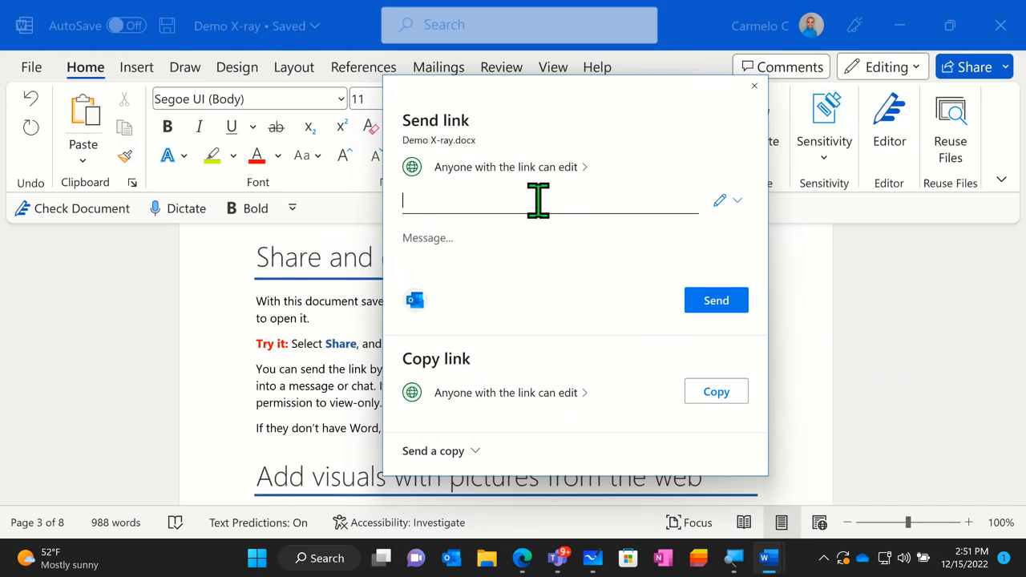
click(538, 169)
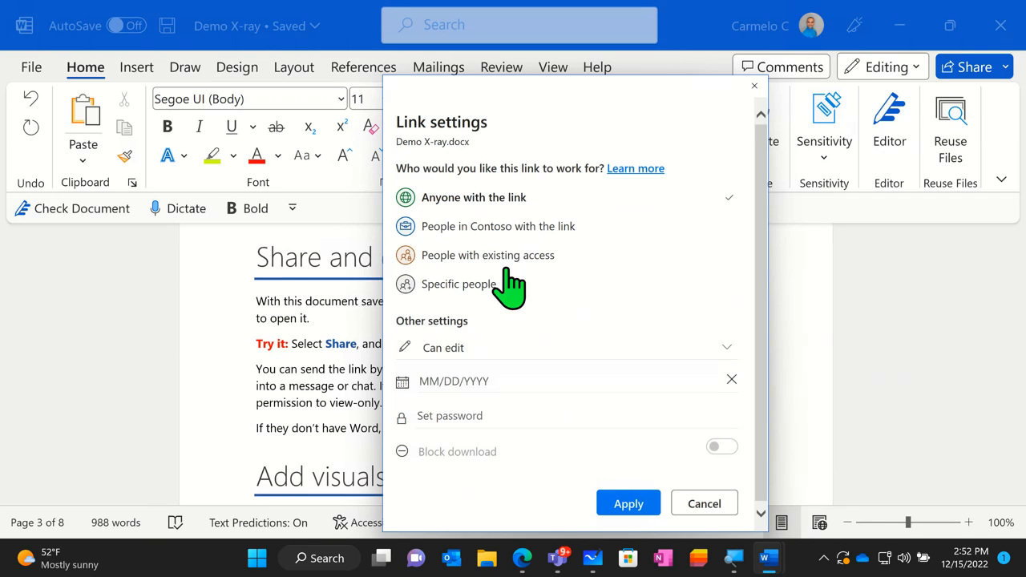
click(461, 355)
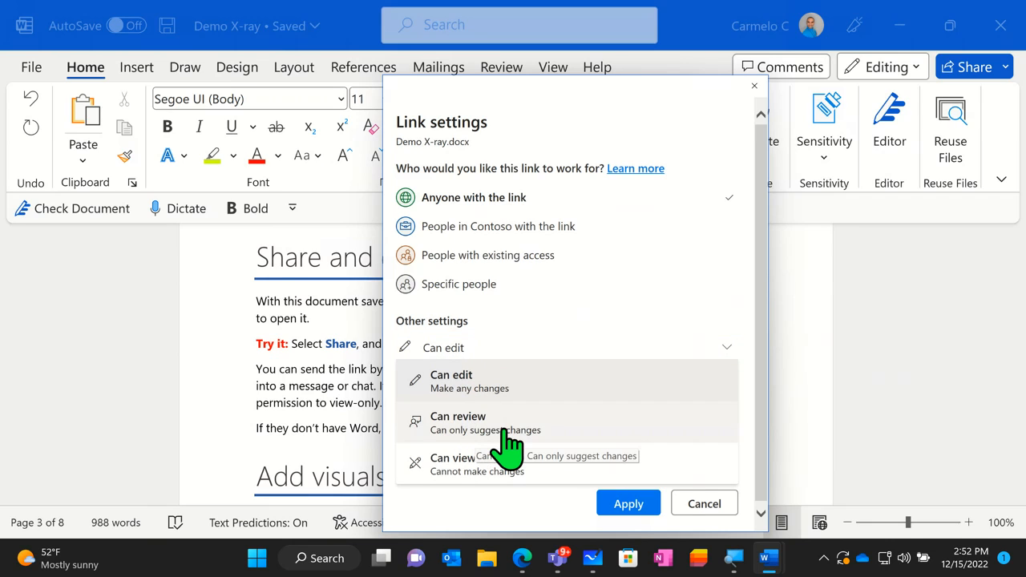
click(454, 494)
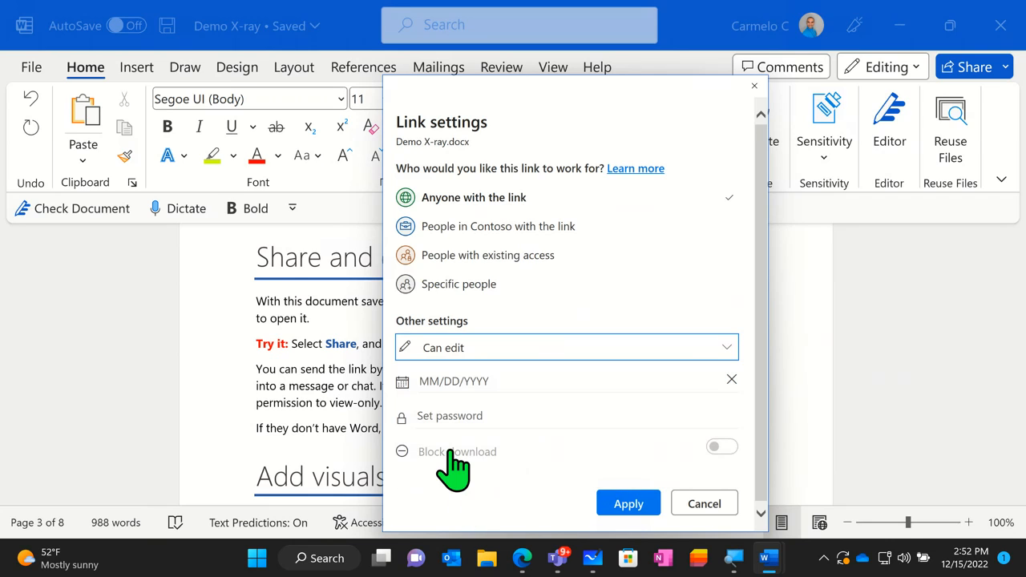
- Set the anyone-with-the-link sharing option to expire on December 16, 2022, and activate the optional password field
click(454, 381)
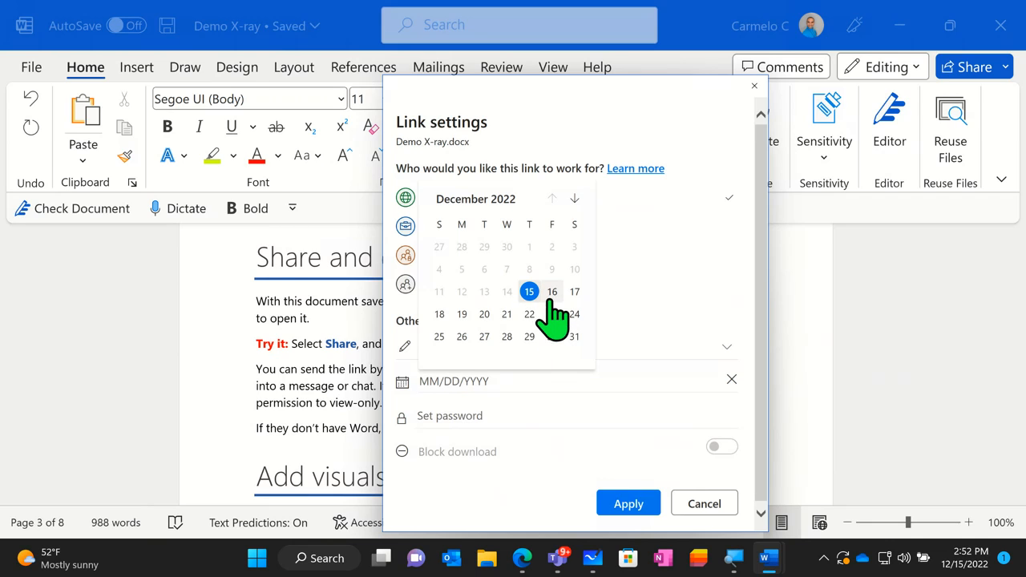
click(551, 293)
click(453, 416)
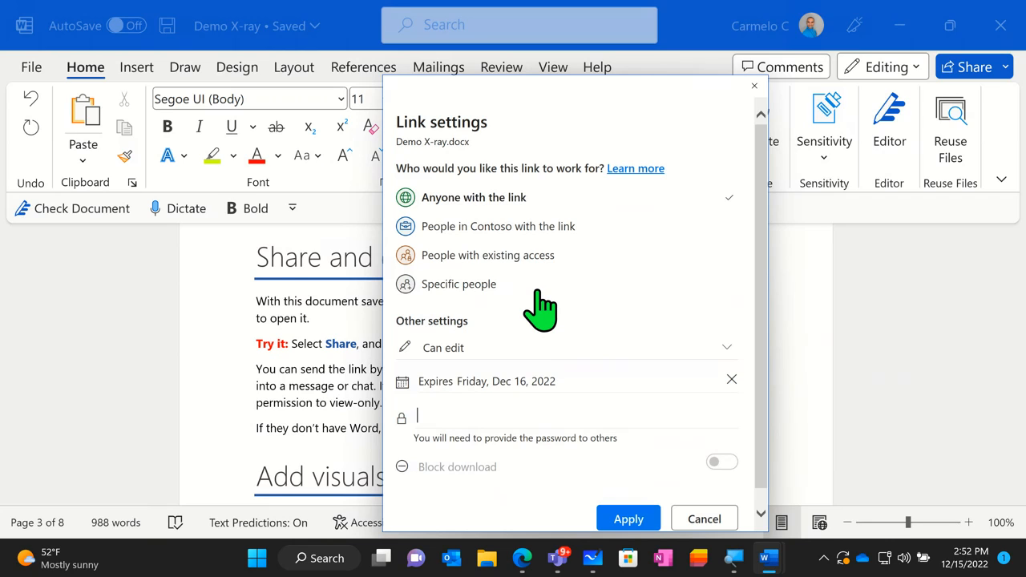
key(ctrl)
key(ctrl)
key(ctrl)
key(ctrl)
- Limit the link to People in Contoso with the link, set the permission to Can view and turn on Block download
click(545, 226)
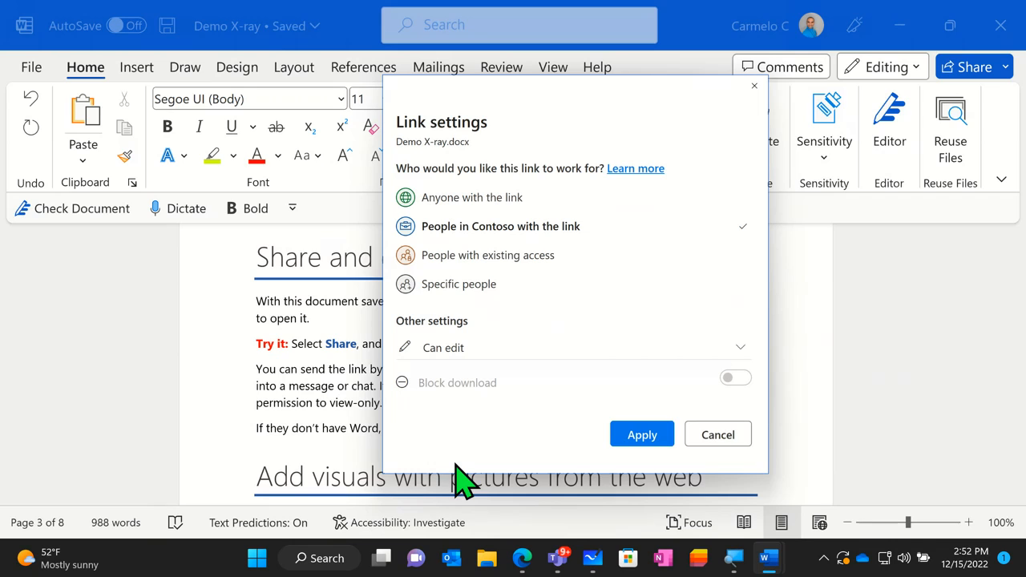
click(442, 353)
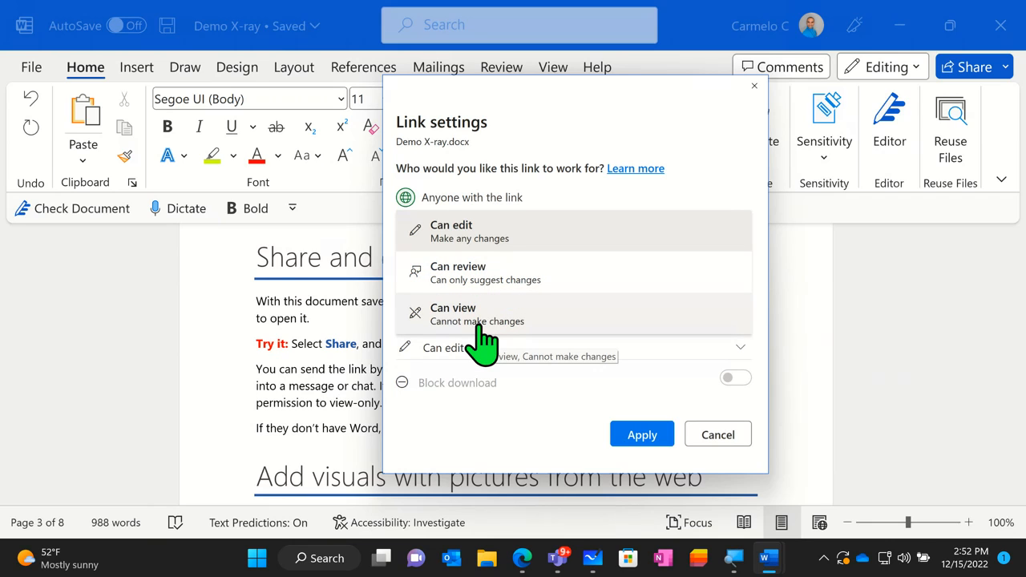
click(479, 321)
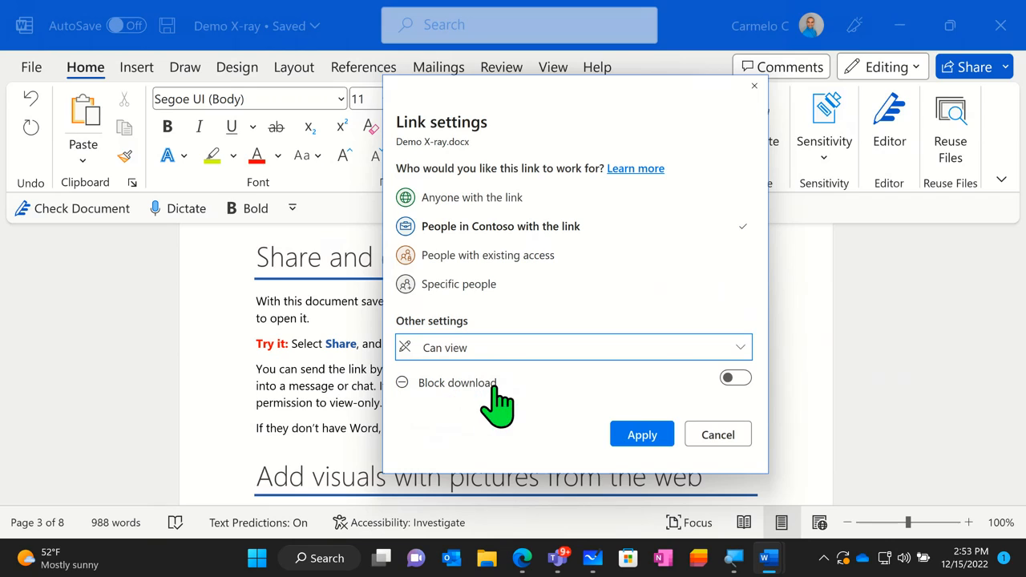
click(735, 379)
click(736, 378)
click(736, 378)
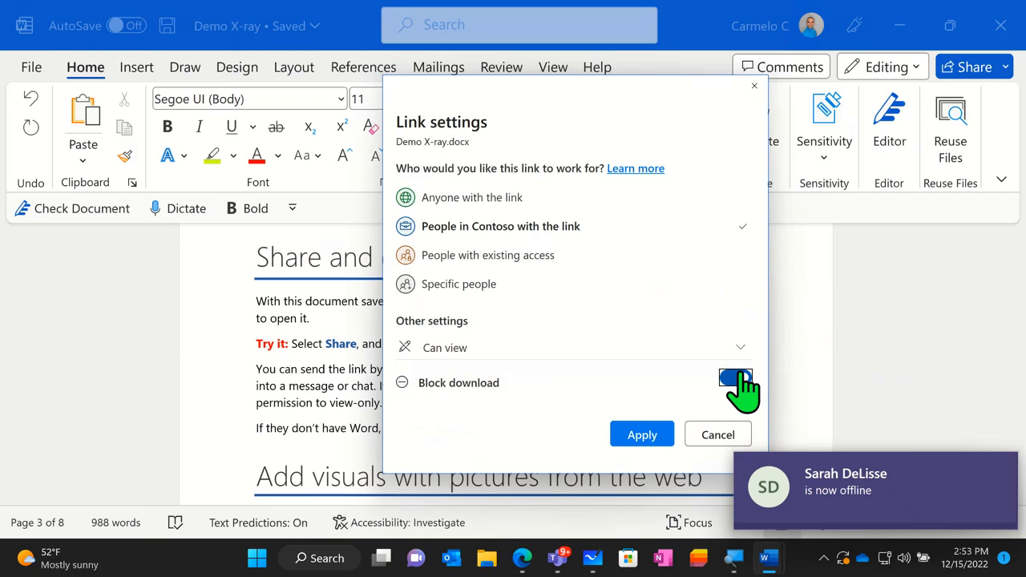
- Restrict the link to Specific people with Block download off and the Can edit permission, and apply the settings
click(474, 263)
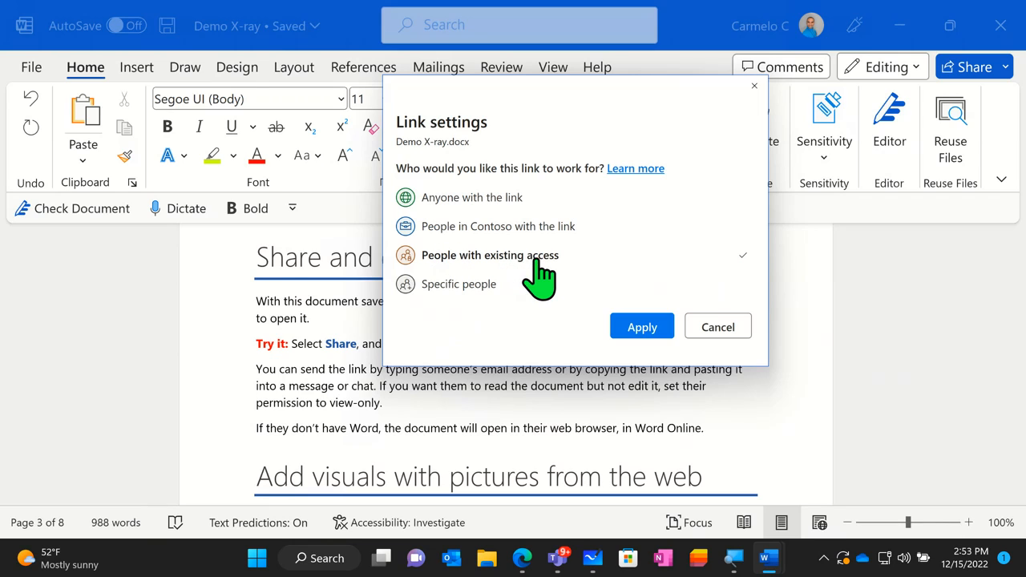
click(471, 289)
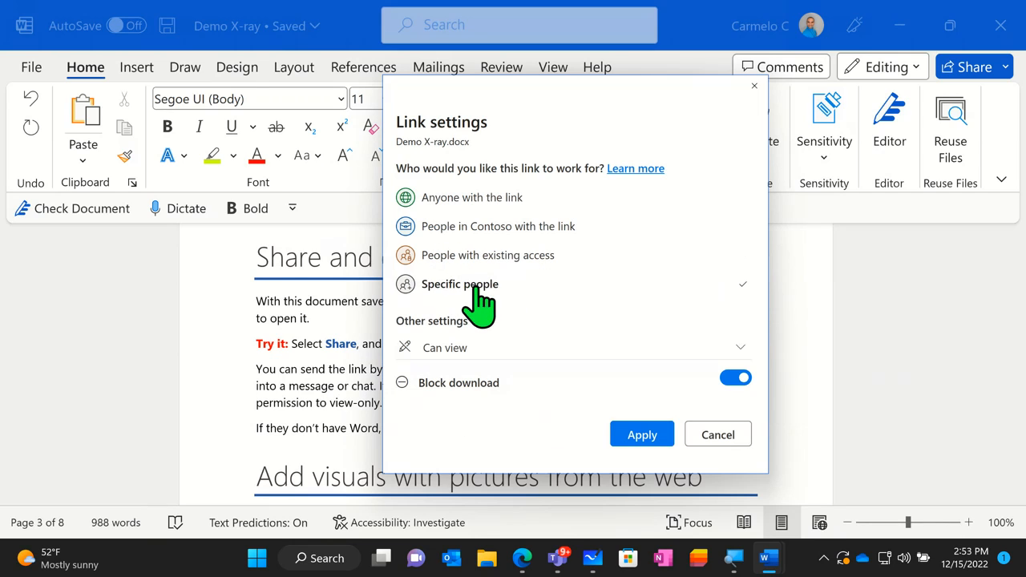
click(736, 378)
click(614, 351)
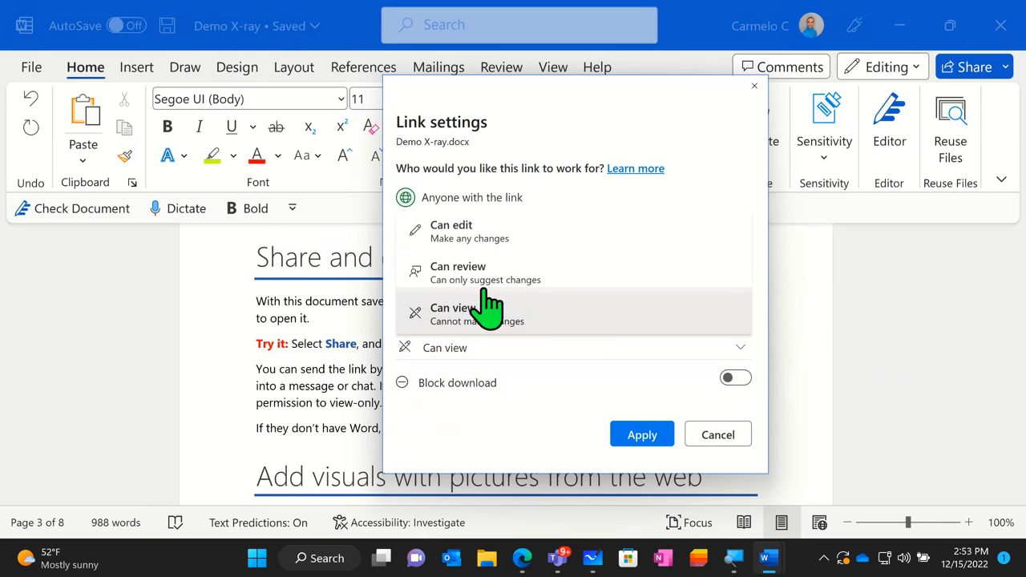
click(491, 230)
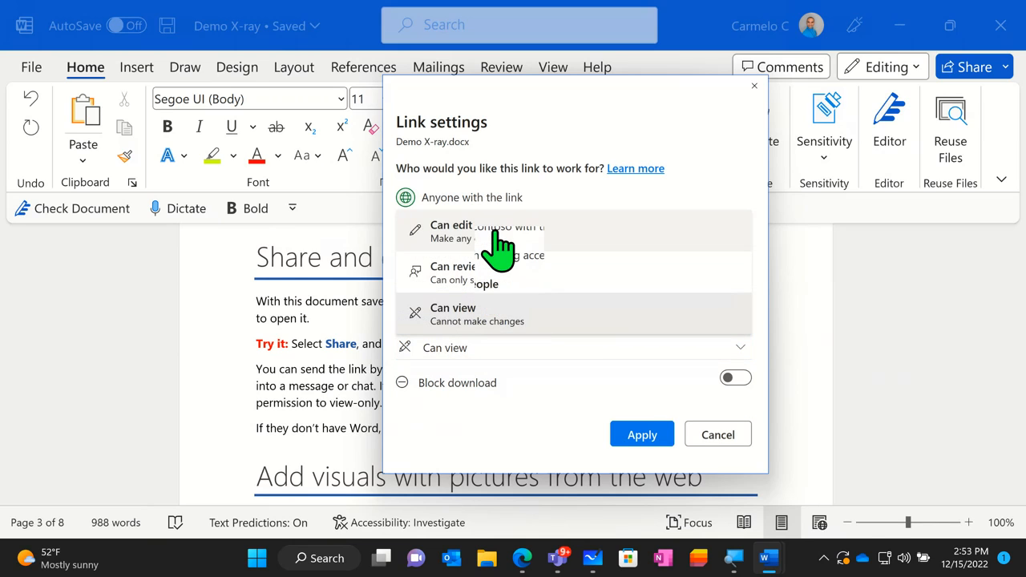
click(641, 434)
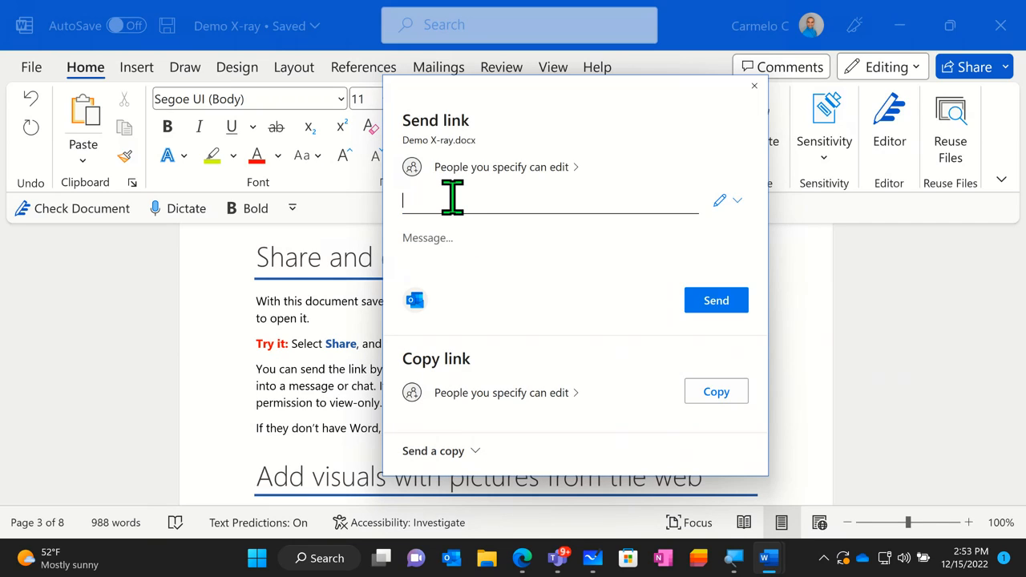
- Add the suggested colleague as the link's recipient and include the message "Please help when you get a chance."
text(Fr)
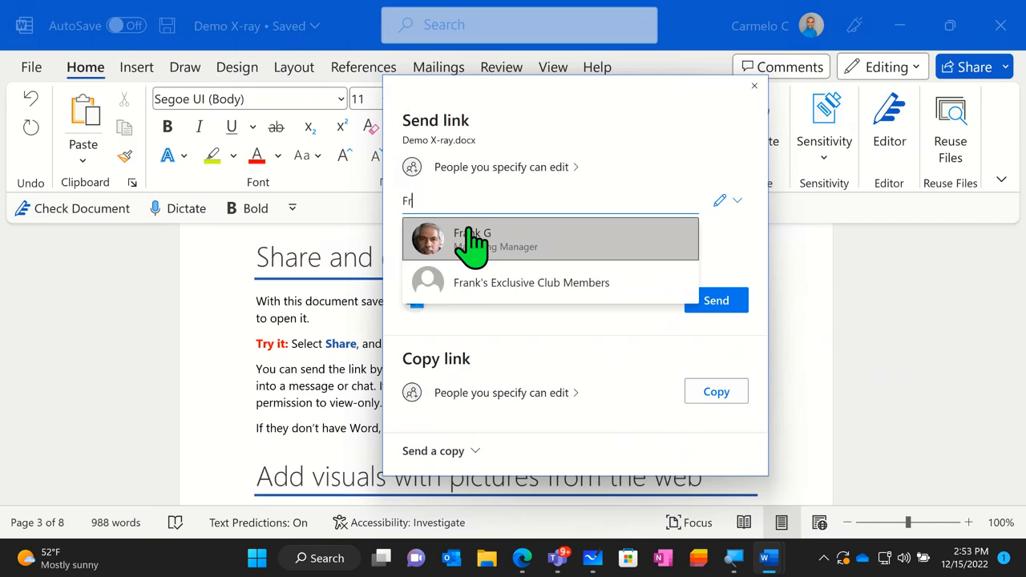
click(469, 236)
click(451, 276)
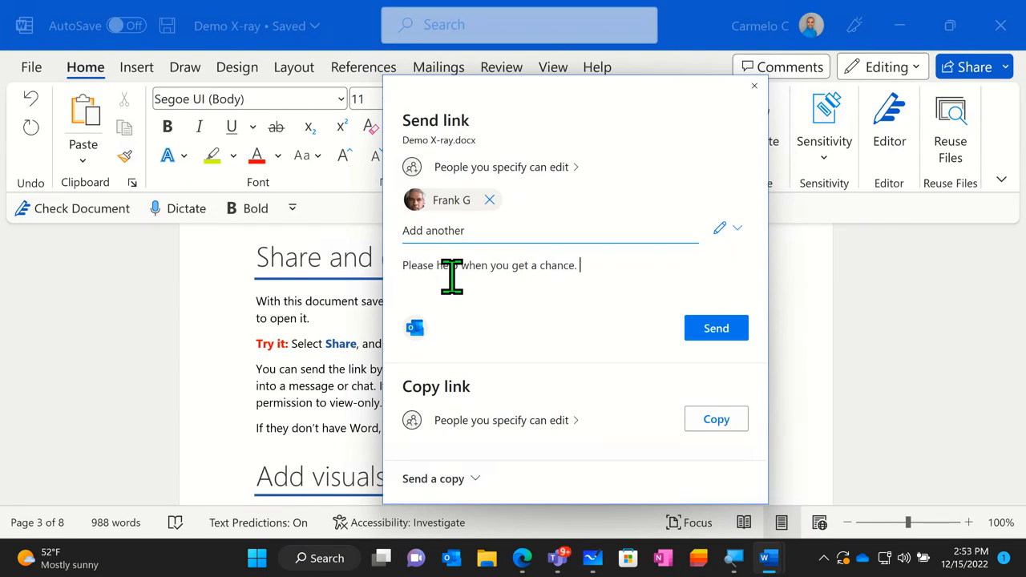
- Send the Demo X-ray.docx sharing link to the chosen colleague and dismiss the sent confirmation
click(704, 330)
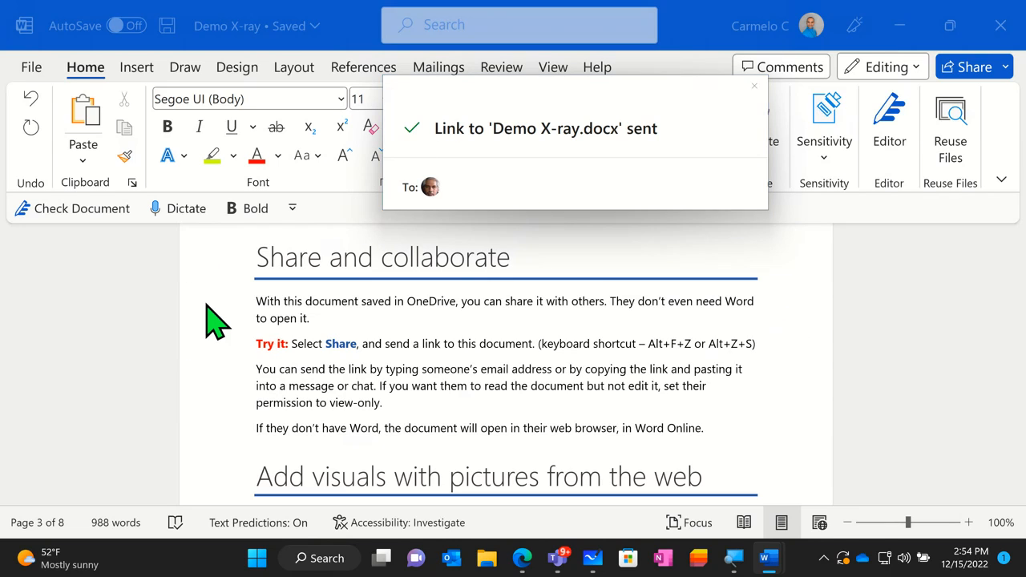
click(754, 87)
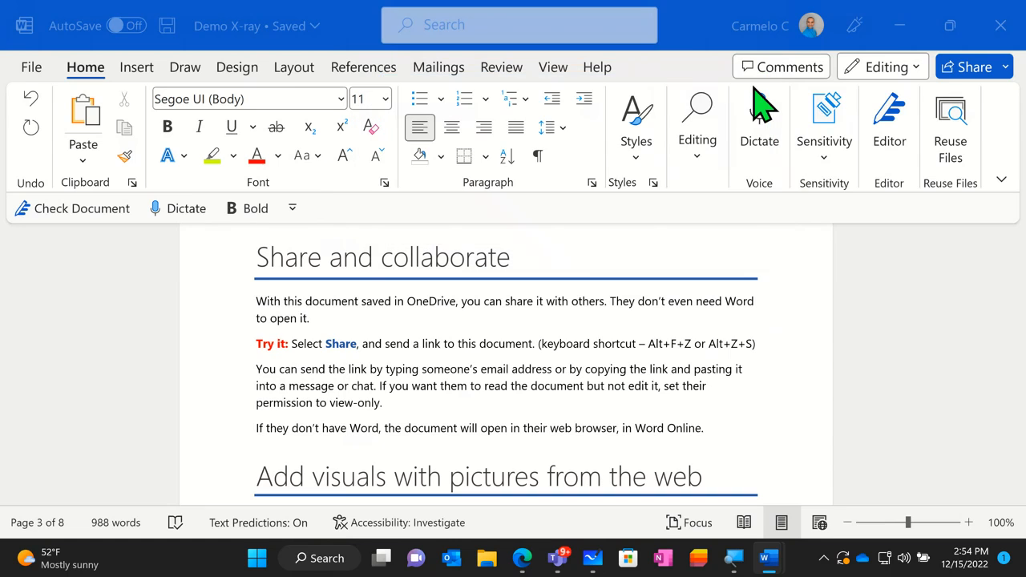
- Go to the guide's "Add visuals with pictures from the web" section and open the online pictures search
scroll(731, 320, down, 1)
scroll(726, 324, down, 4)
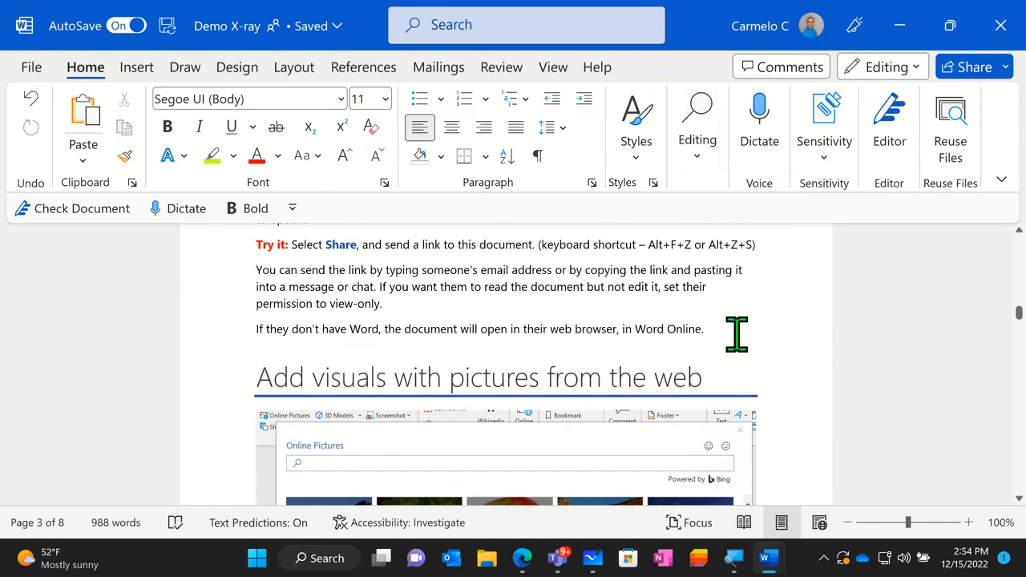
scroll(753, 335, down, 5)
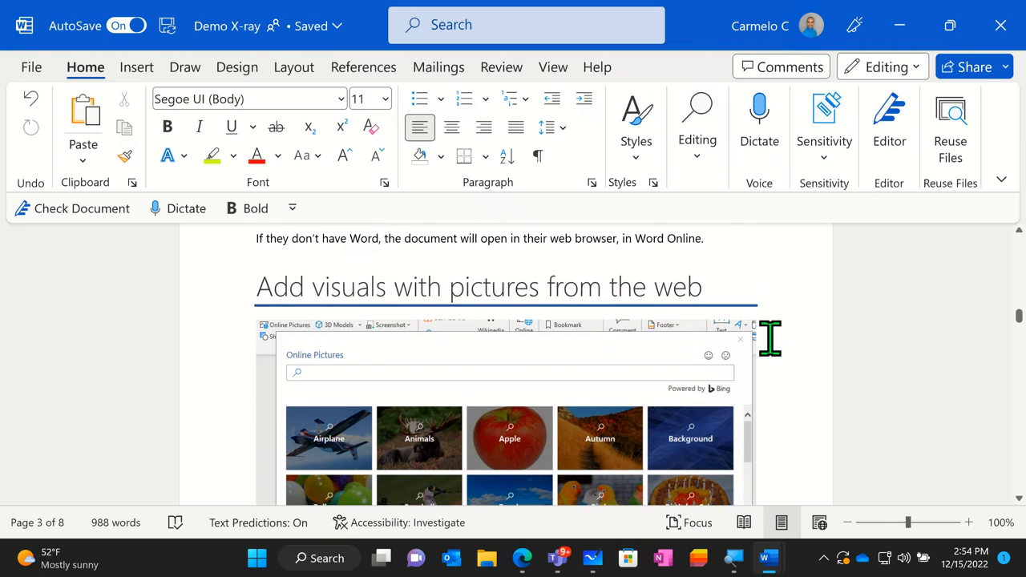
scroll(769, 338, down, 3)
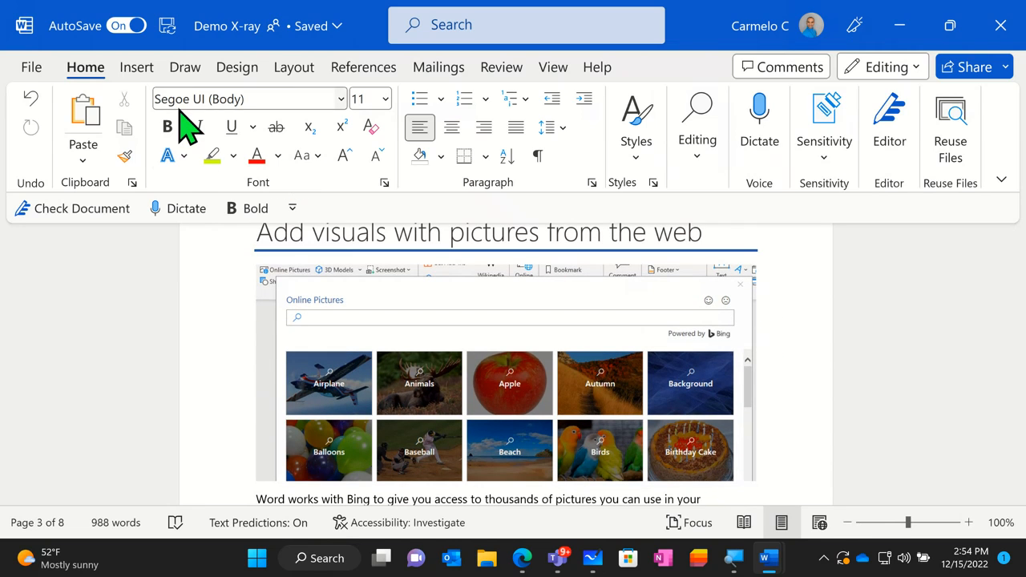
click(127, 72)
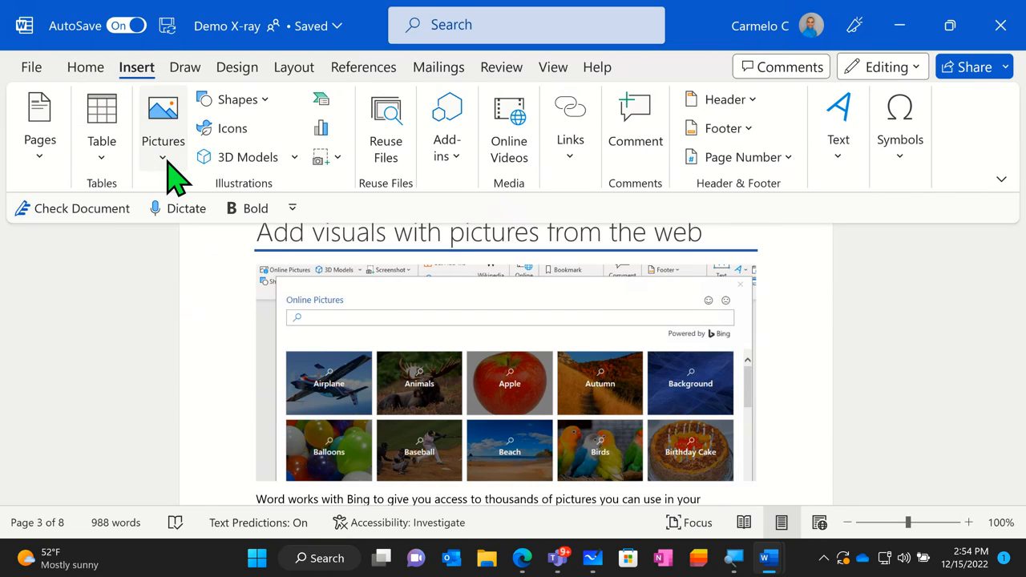
click(168, 160)
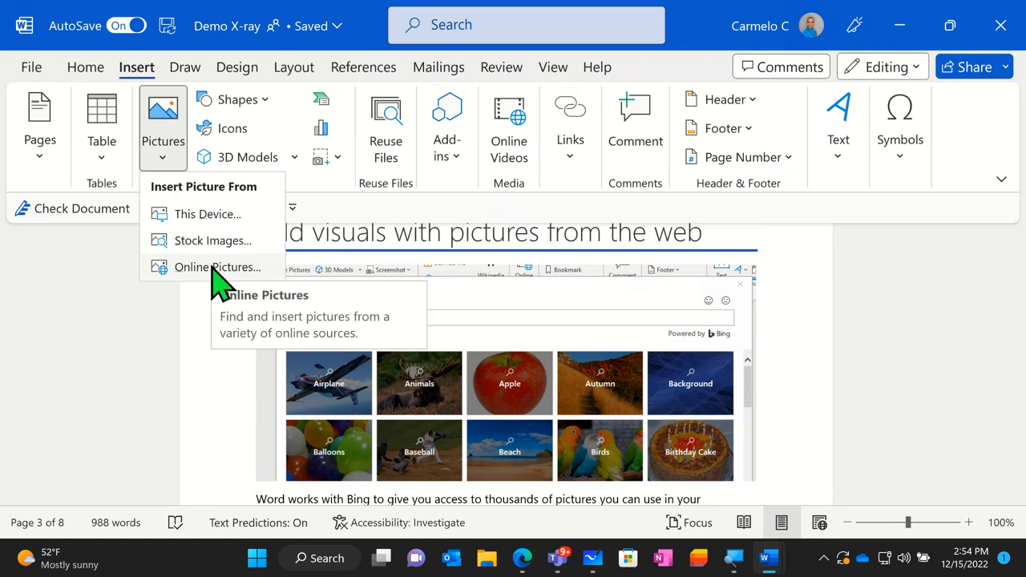
click(213, 268)
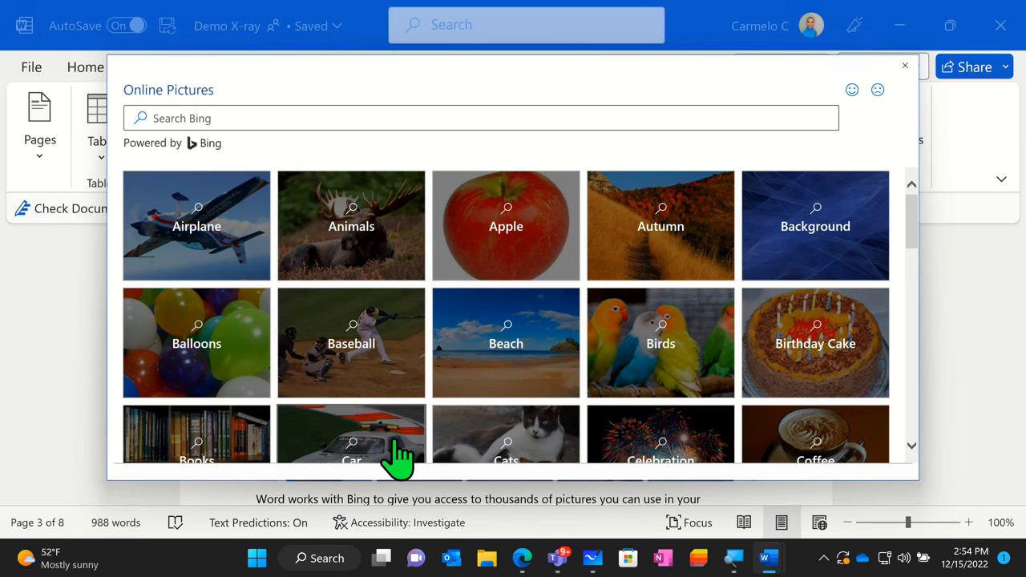
- Search the online pictures for "Lion" and insert the close-up portrait of the orange-maned lion on a white background
click(195, 118)
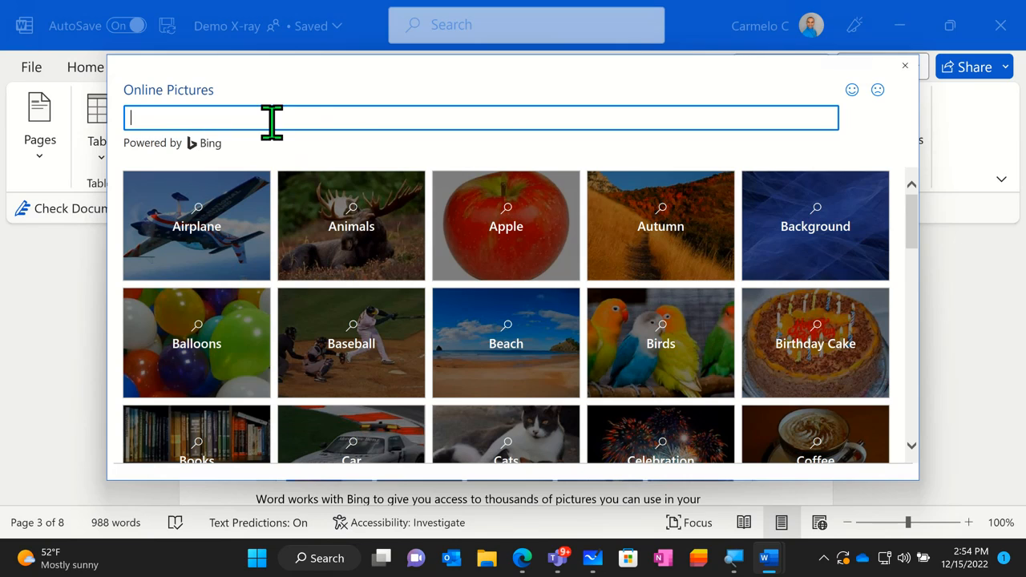
text(L)
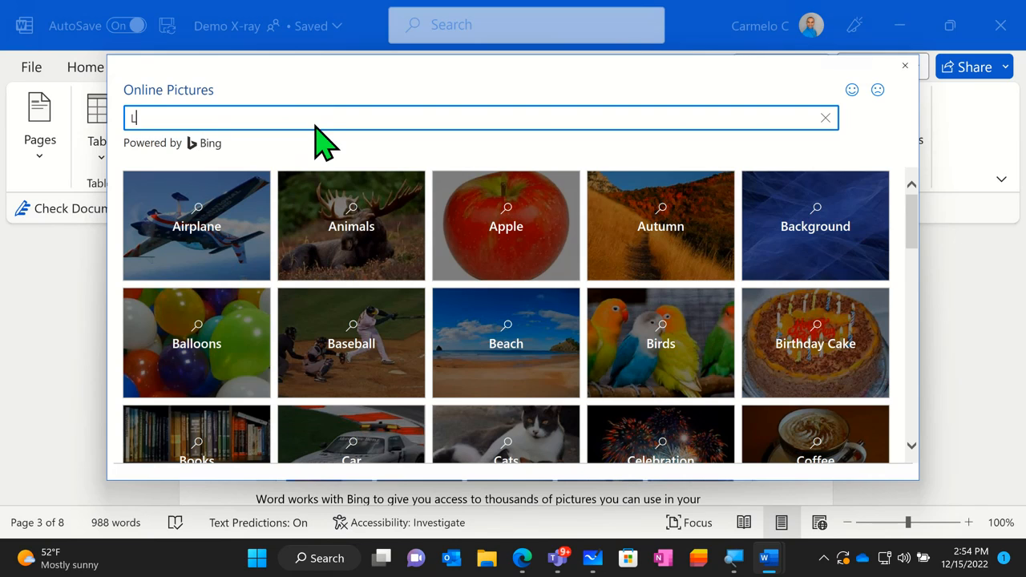
text(ion)
key(Return)
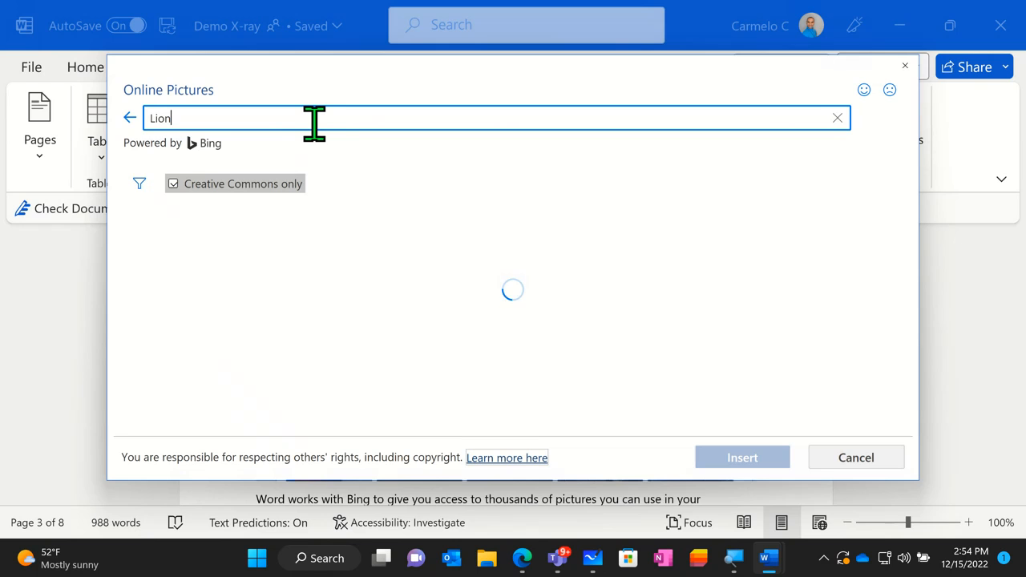
click(497, 297)
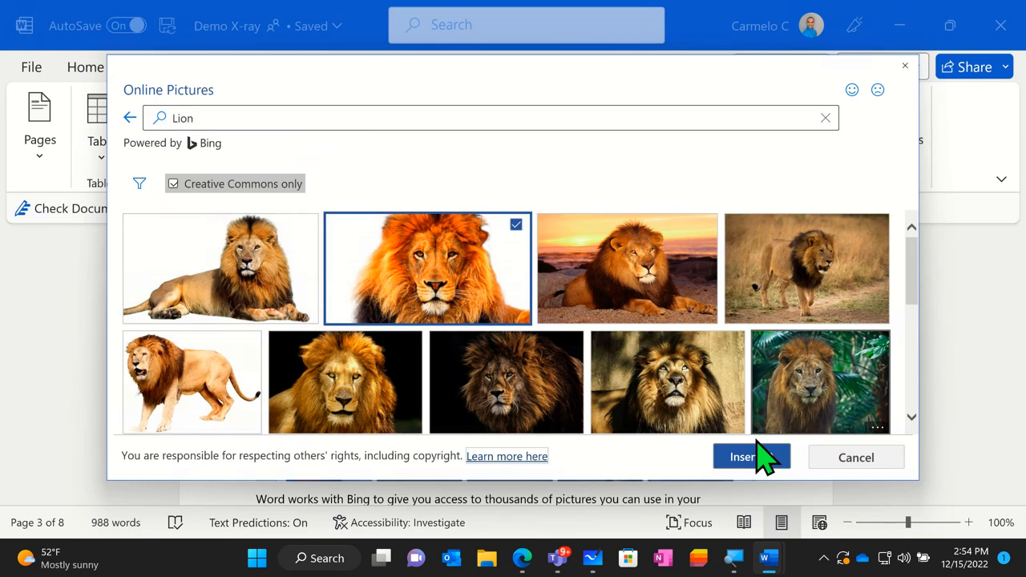
click(746, 469)
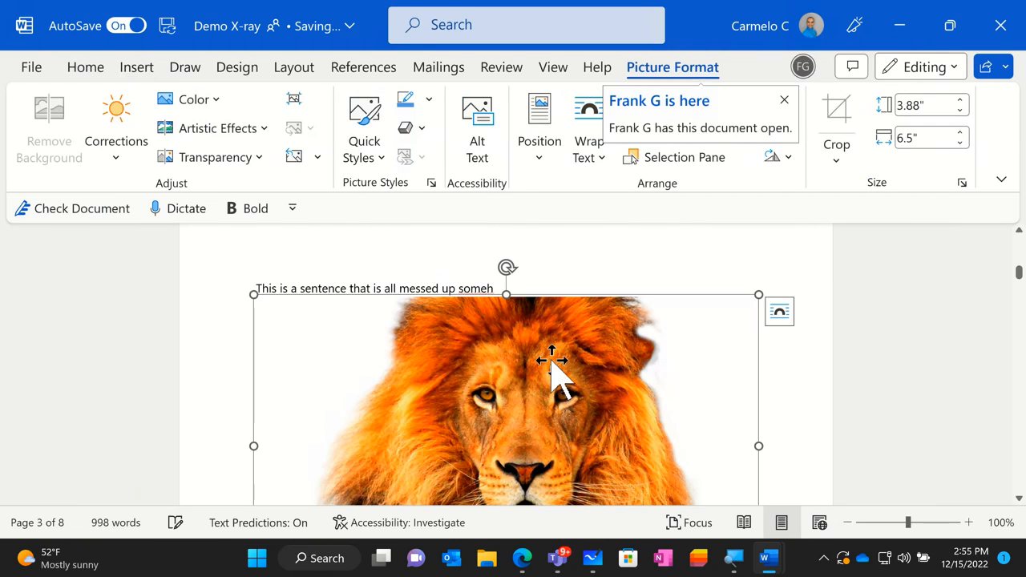
- Examine the inserted lion picture with its attribution caption, and view the shape formatting options available for it
mouse_move(477, 369)
mouse_down()
mouse_move(479, 353)
mouse_move(468, 355)
mouse_up()
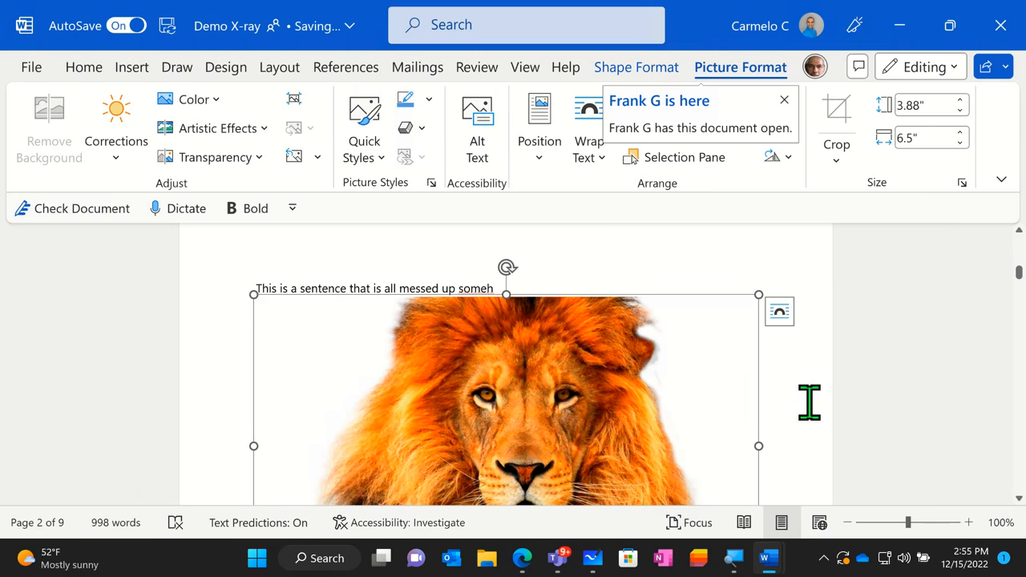
scroll(808, 403, down, 1)
scroll(502, 358, down, 4)
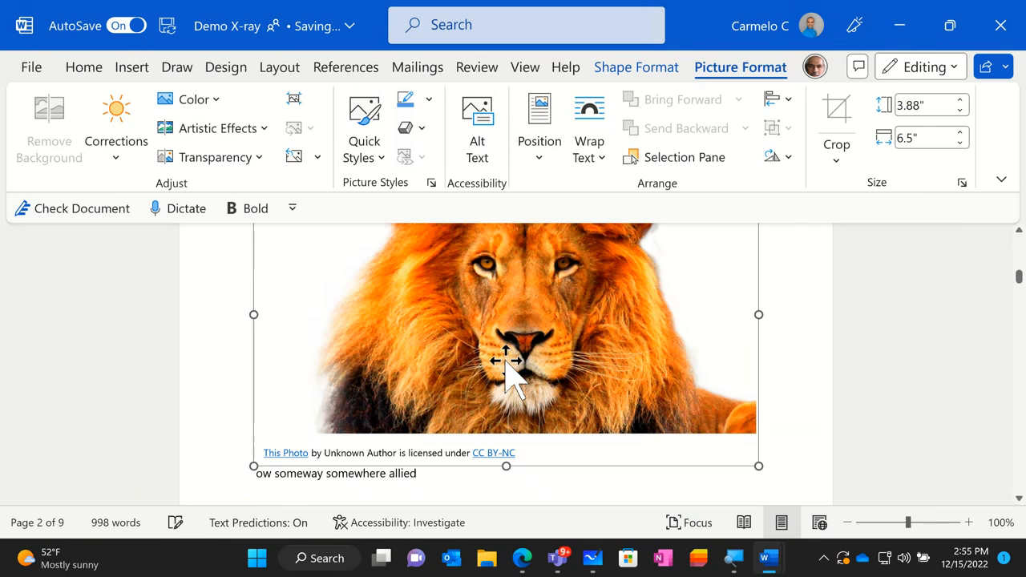
click(630, 78)
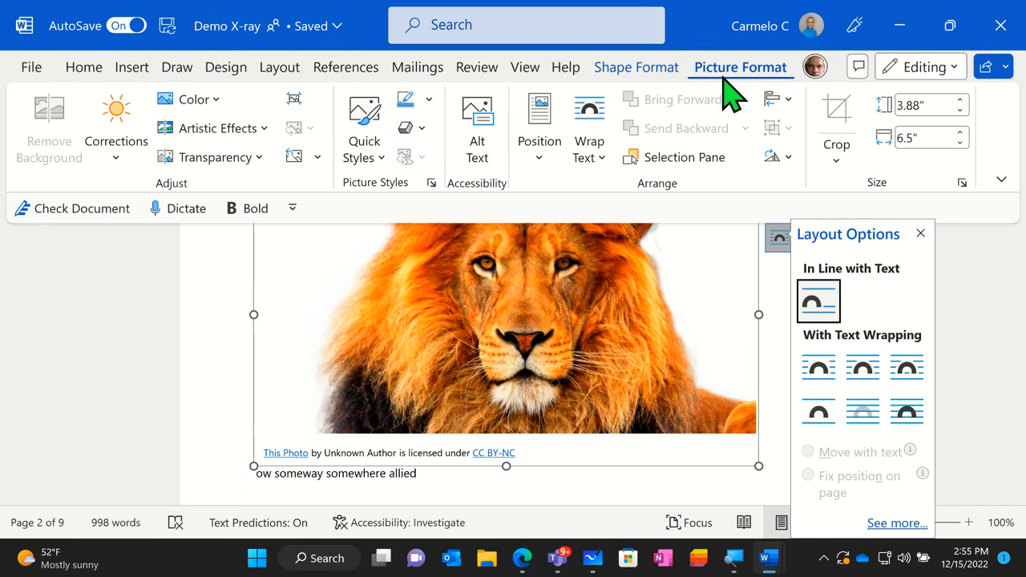
click(657, 72)
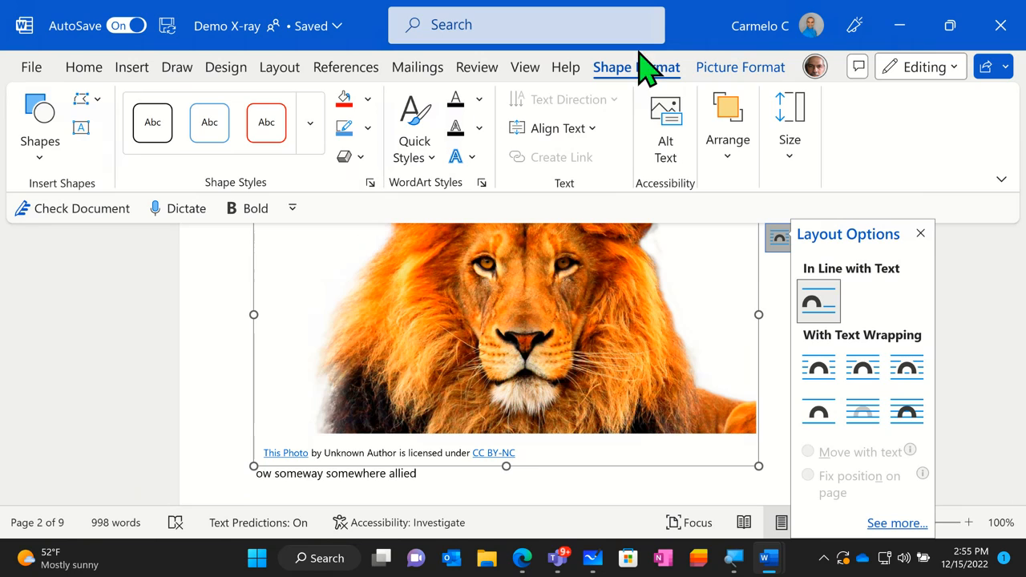
- Reduce the lion picture's color saturation to grayscale and apply the soft brushed artistic effect from the gallery's second row
click(704, 64)
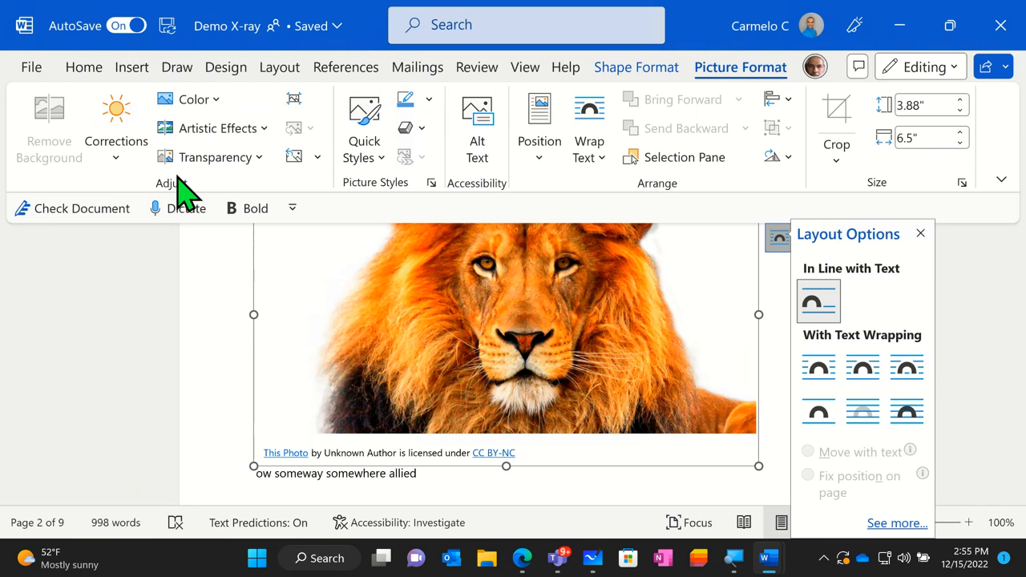
click(192, 99)
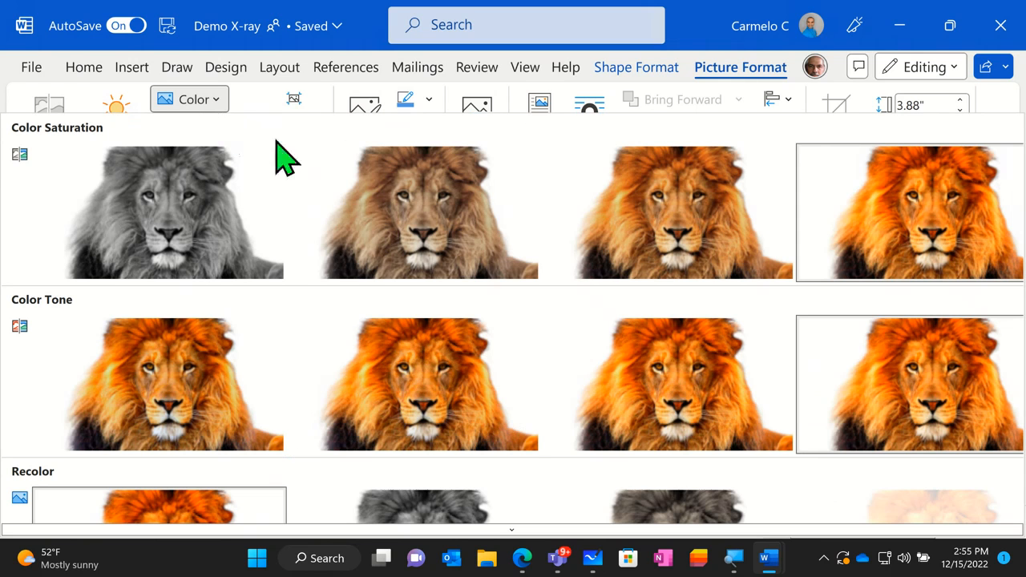
click(156, 228)
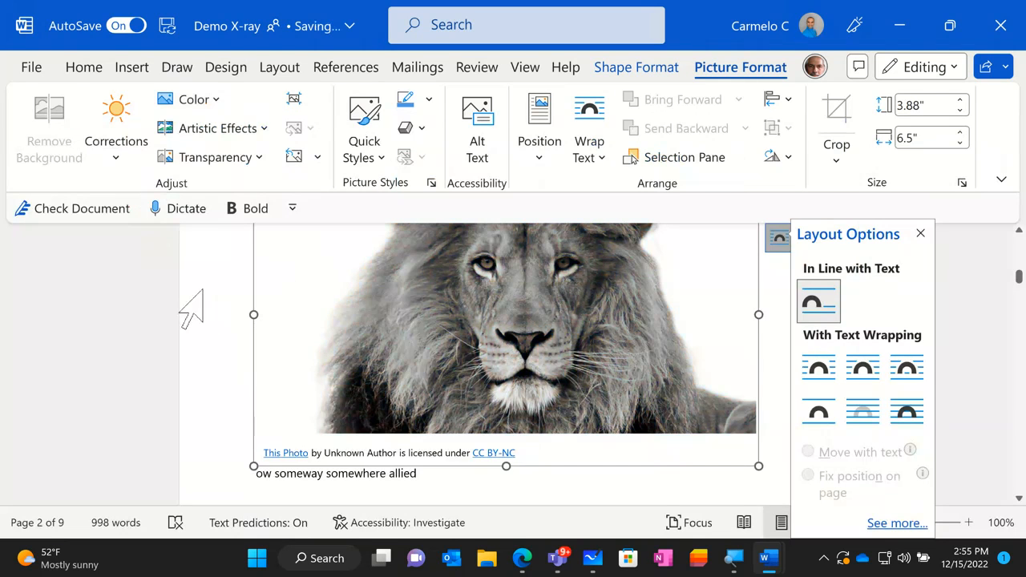
click(252, 145)
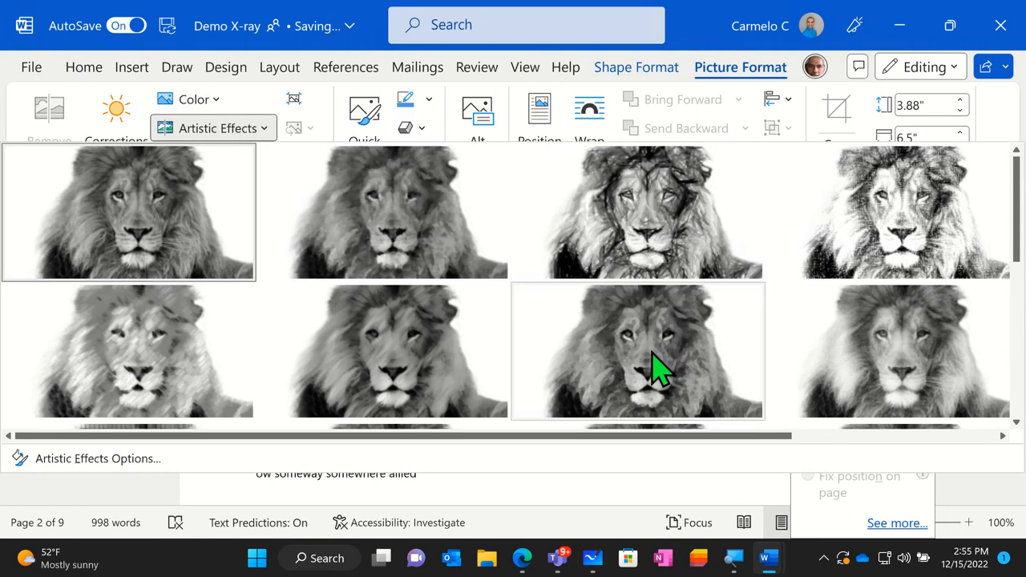
click(347, 361)
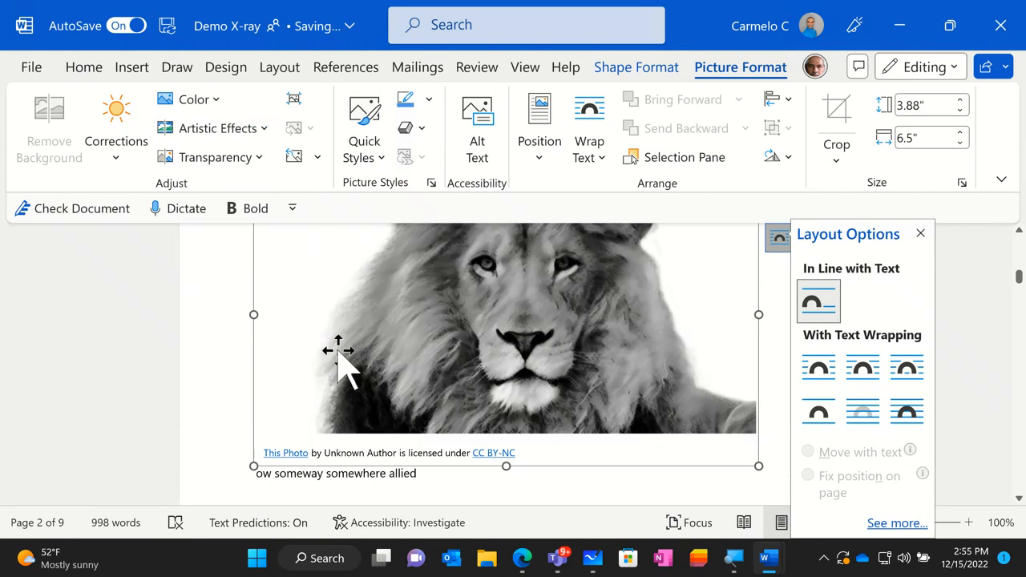
- Apply a transparency preset that fades the lion picture, and check it against the surrounding sentence
click(239, 158)
click(663, 272)
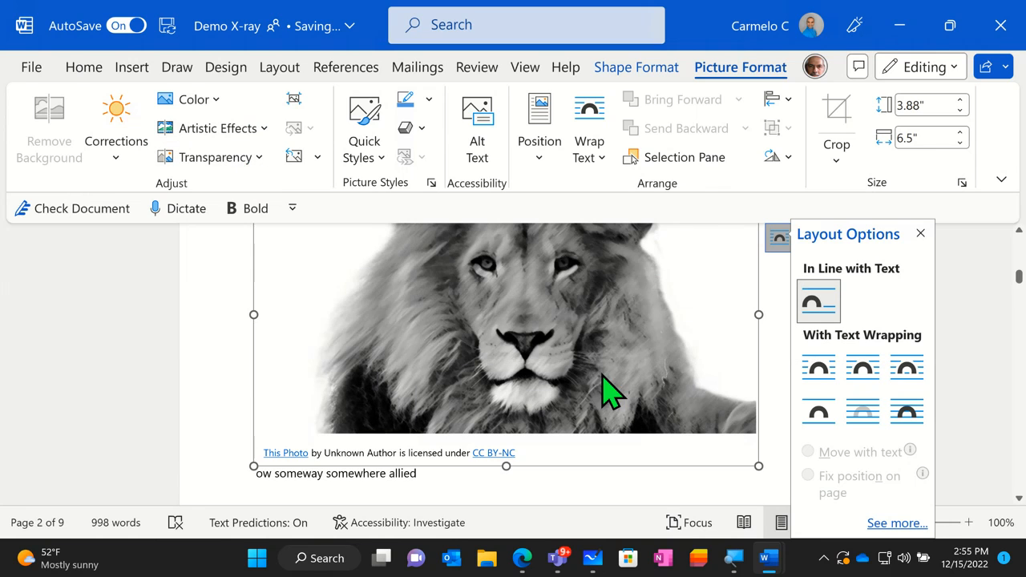
scroll(593, 393, up, 2)
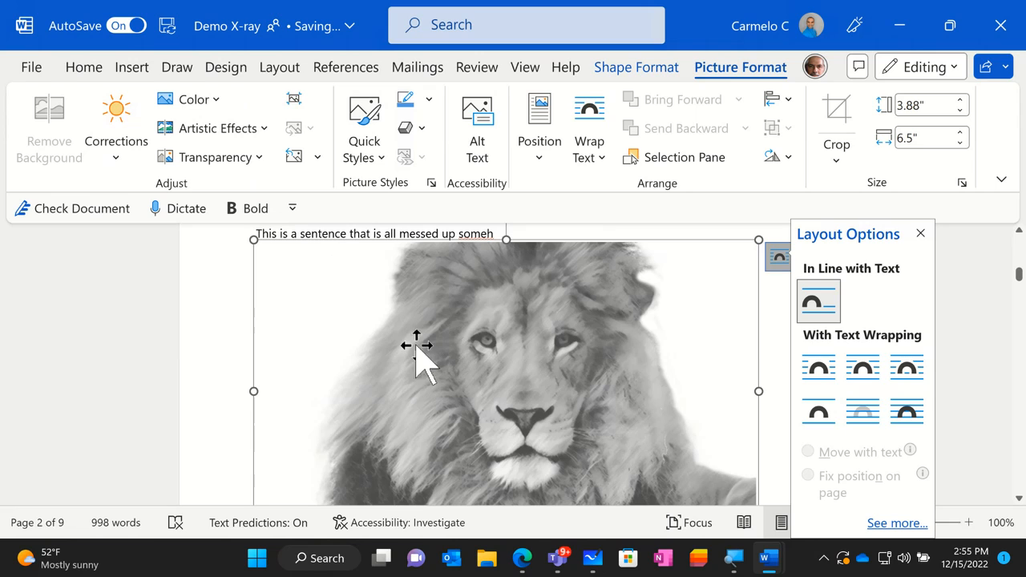
scroll(546, 321, down, 1)
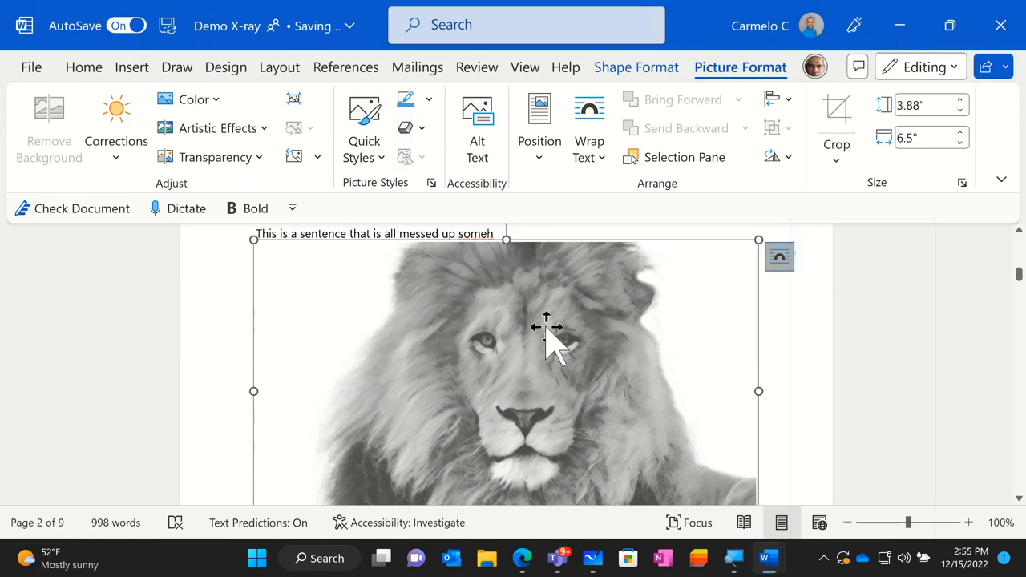
scroll(547, 321, down, 1)
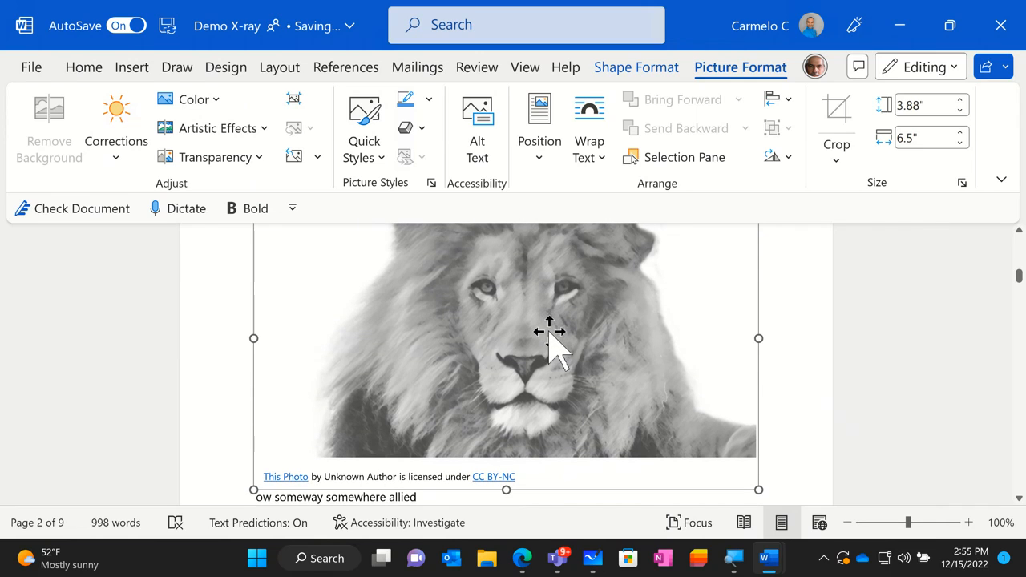
scroll(413, 347, down, 1)
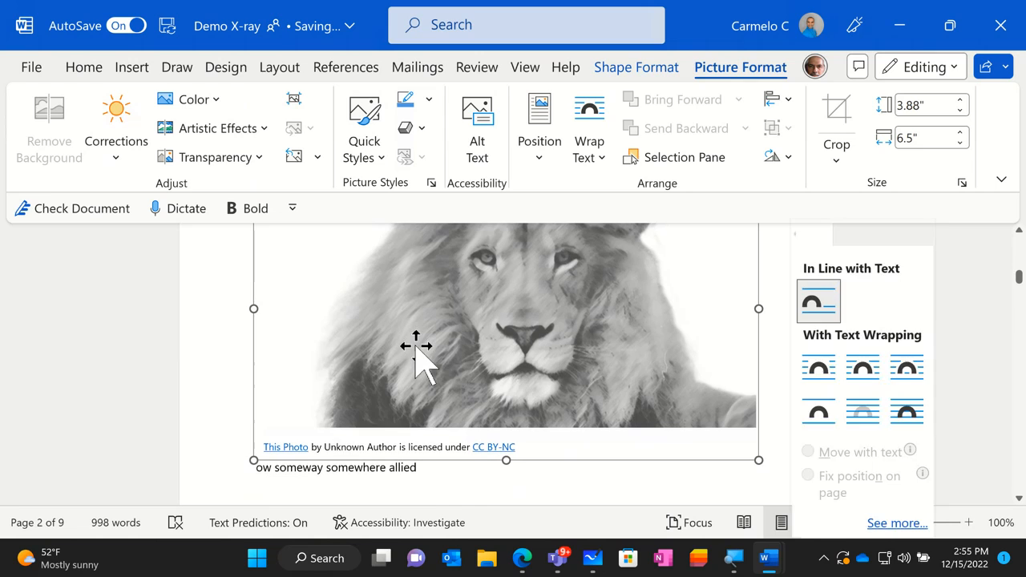
scroll(414, 348, up, 3)
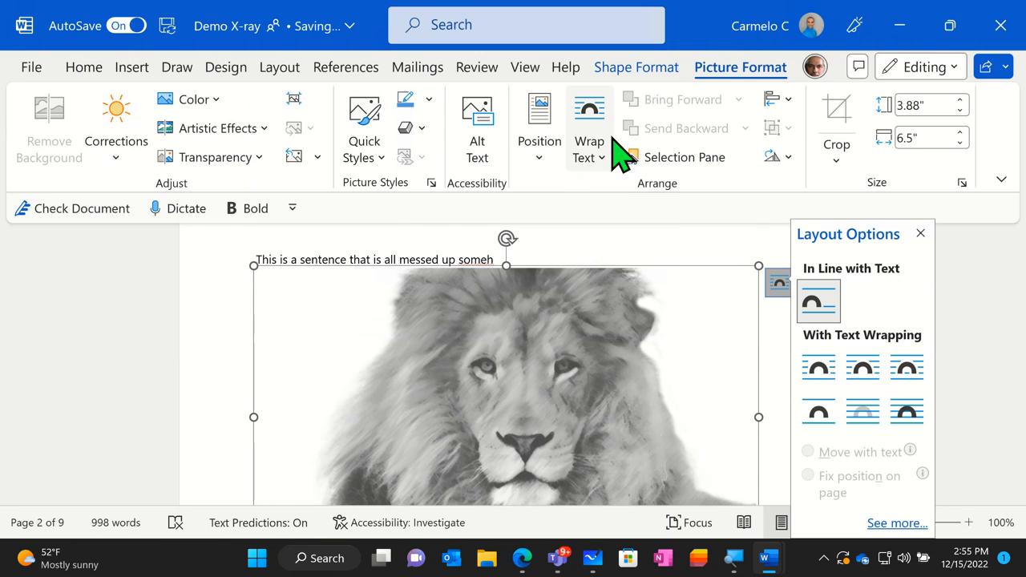
- Position the lion picture at the top left of the page with text wrapping and check where the sentence falls
click(548, 167)
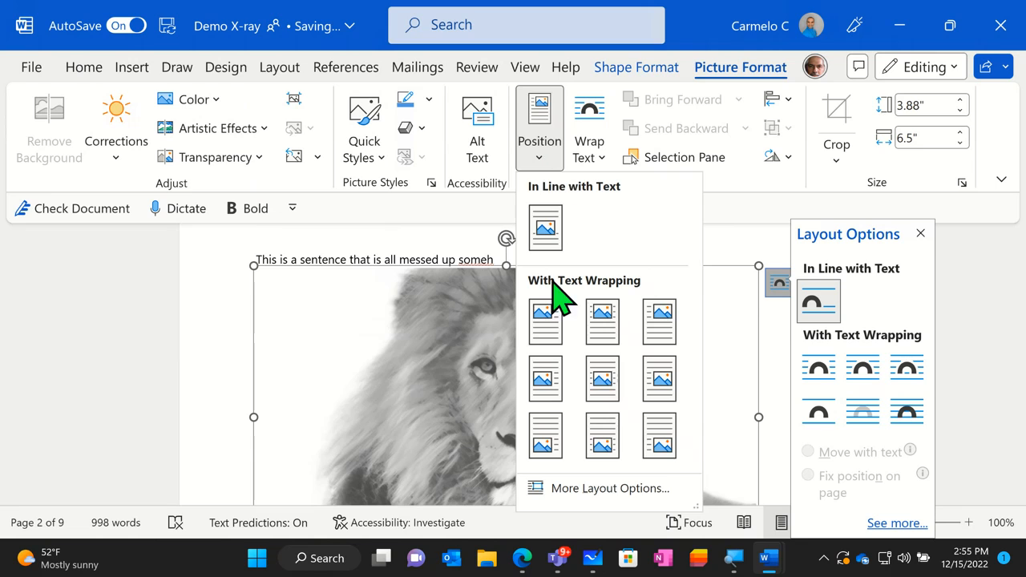
click(546, 323)
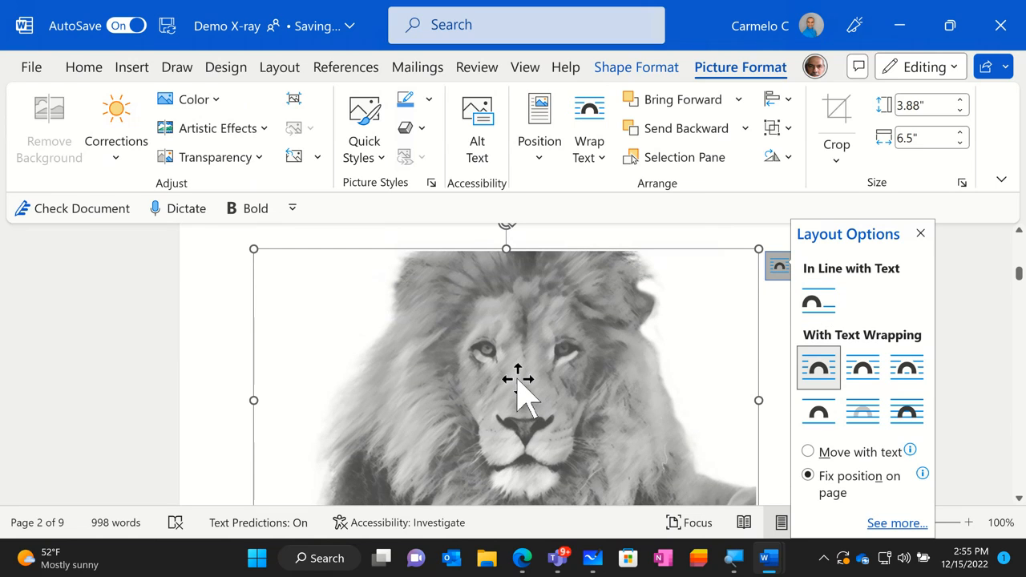
scroll(522, 377, up, 2)
scroll(517, 378, down, 2)
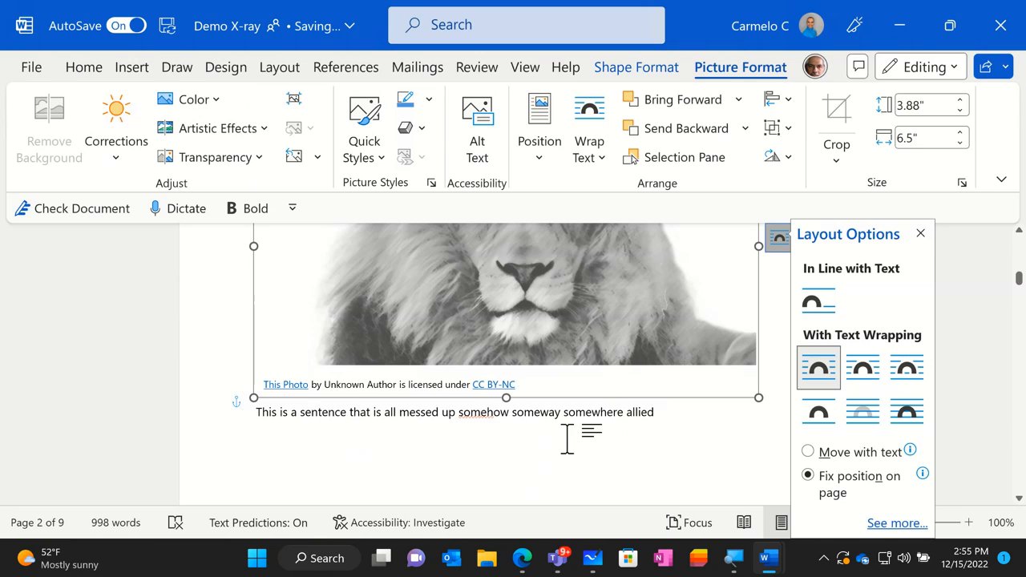
scroll(621, 429, up, 3)
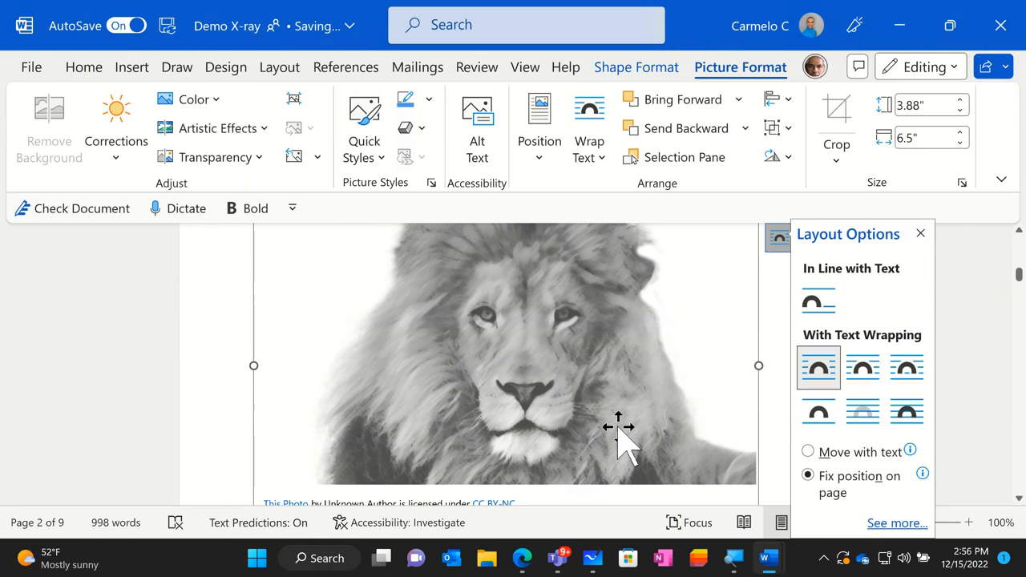
- Set the lion picture in line with text, switch it to square text wrapping that moves with text, and check the sentence
click(813, 300)
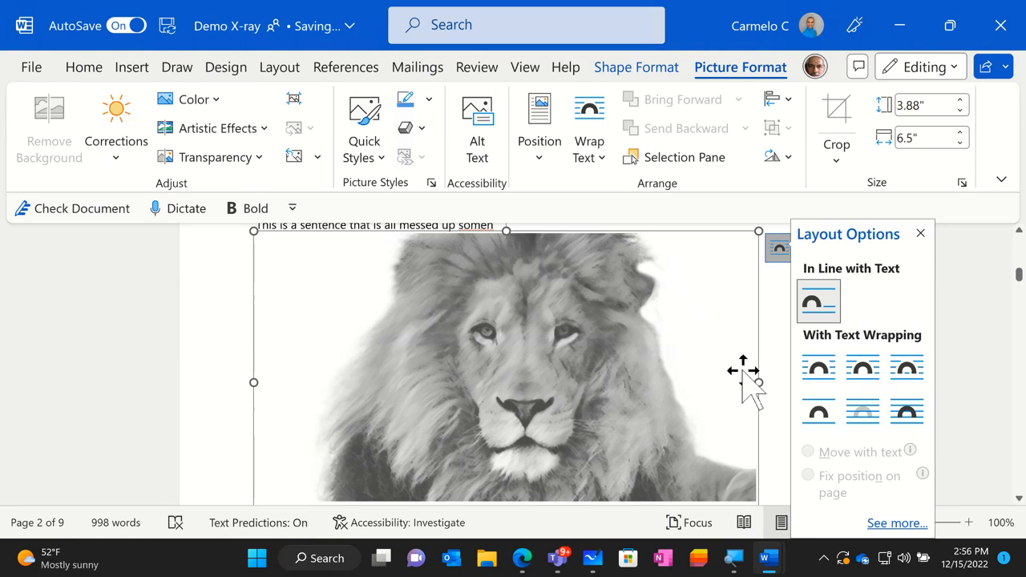
click(819, 369)
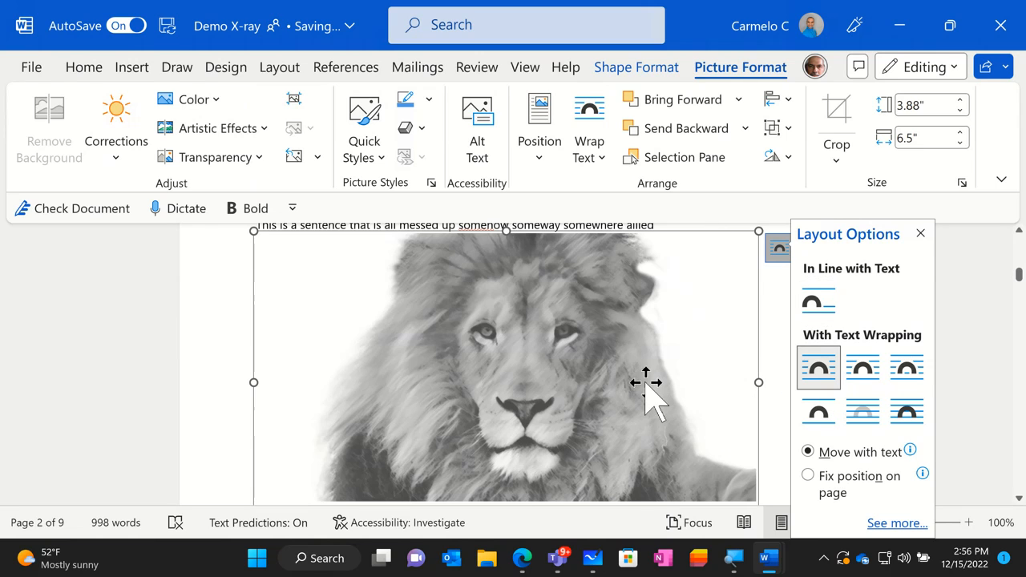
scroll(614, 393, down, 1)
scroll(611, 382, up, 2)
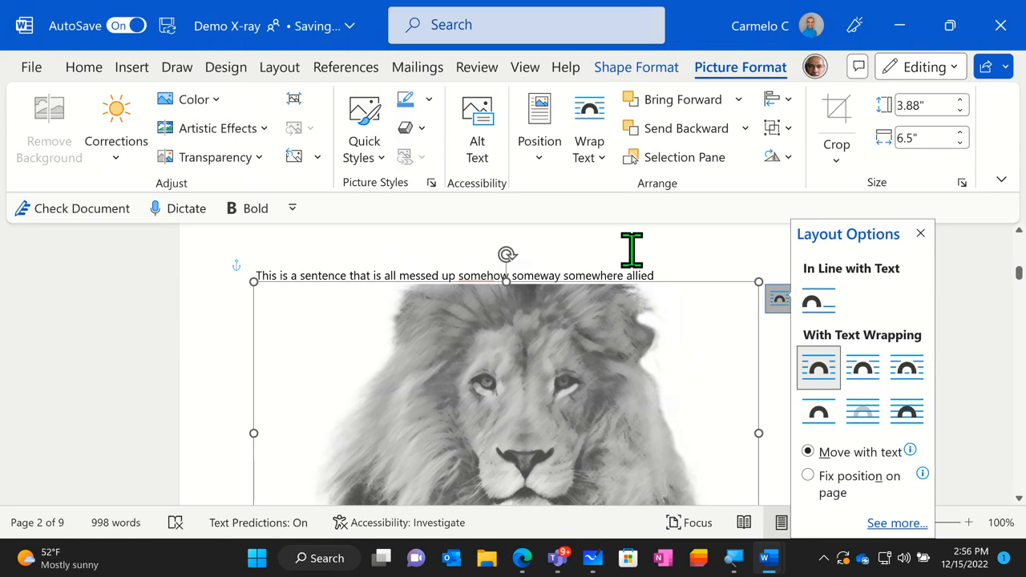
click(920, 233)
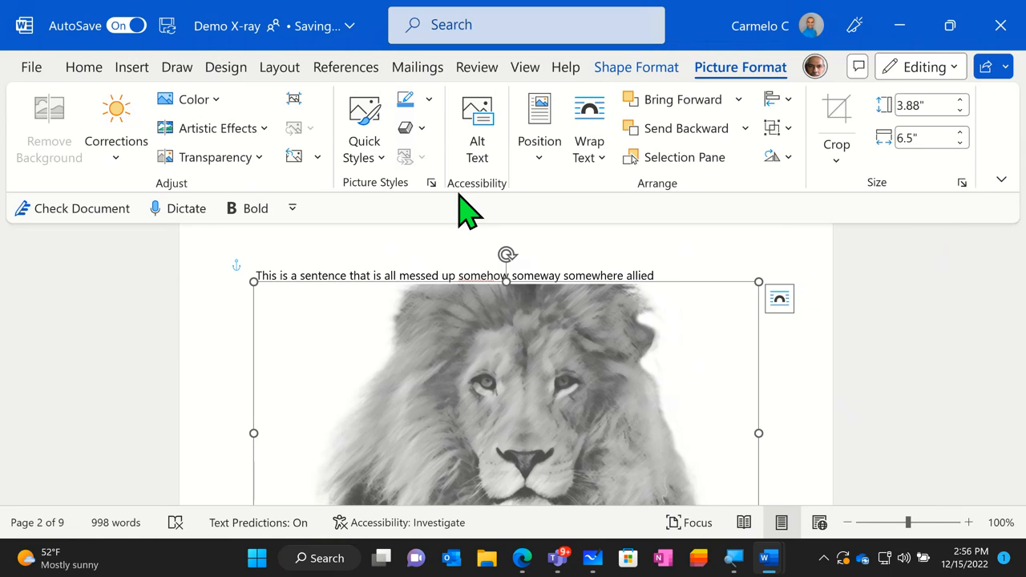
click(143, 76)
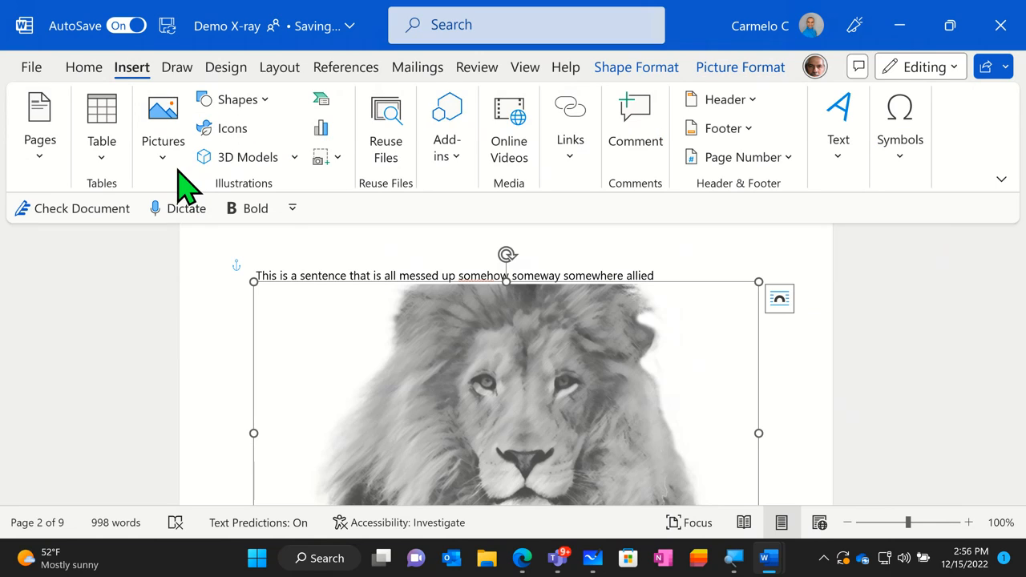
click(102, 170)
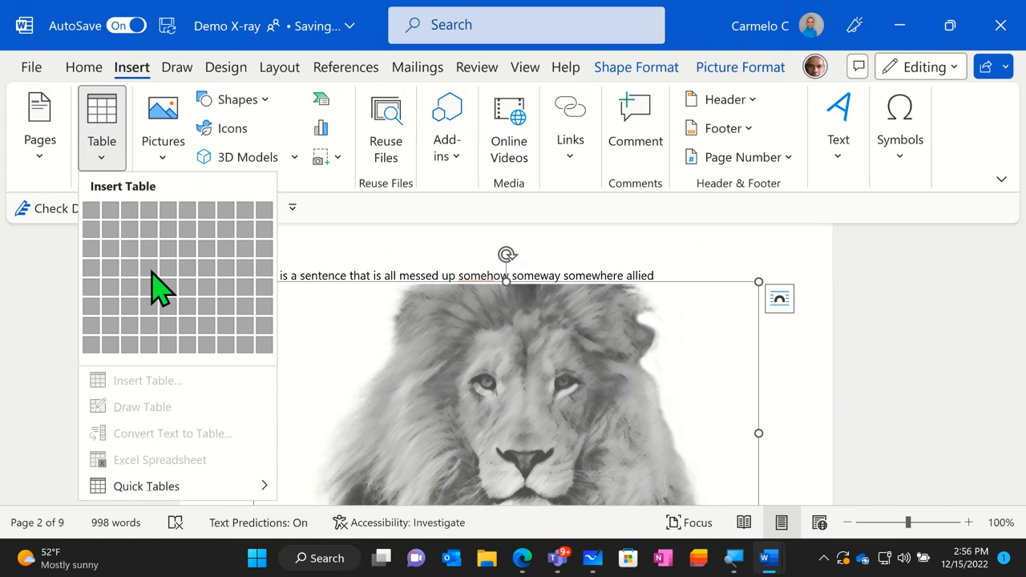
click(451, 223)
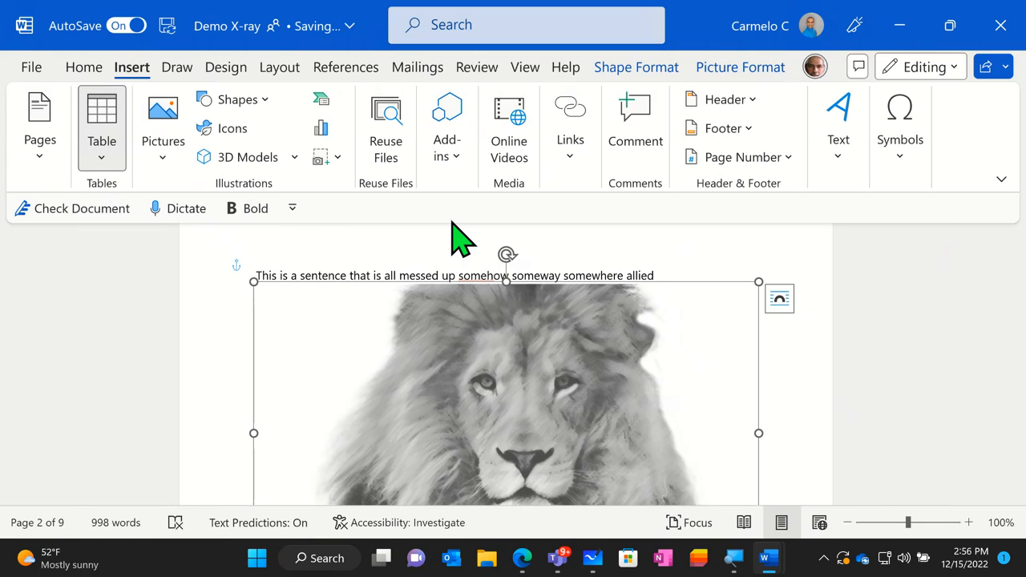
- Insert a table with four columns and three rows right after the words "This is a" in the sentence above the lion picture
scroll(389, 345, down, 5)
click(373, 350)
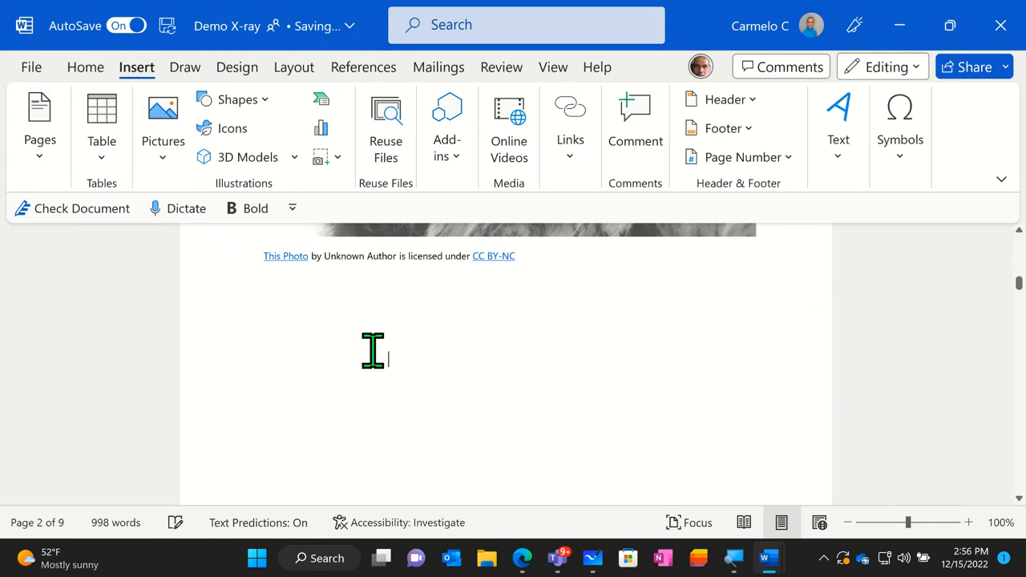
scroll(320, 335, up, 5)
scroll(321, 328, down, 4)
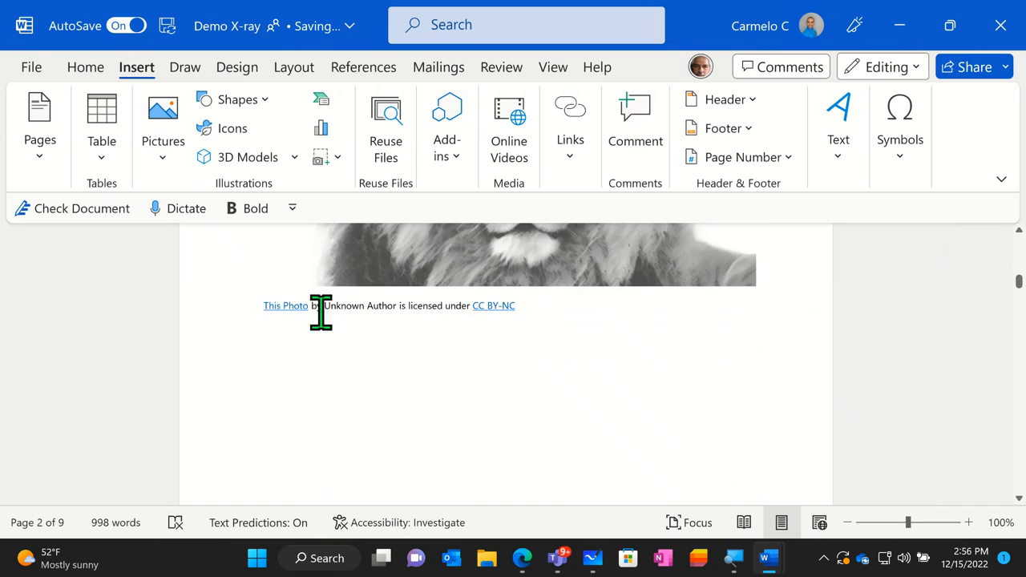
scroll(295, 331, up, 4)
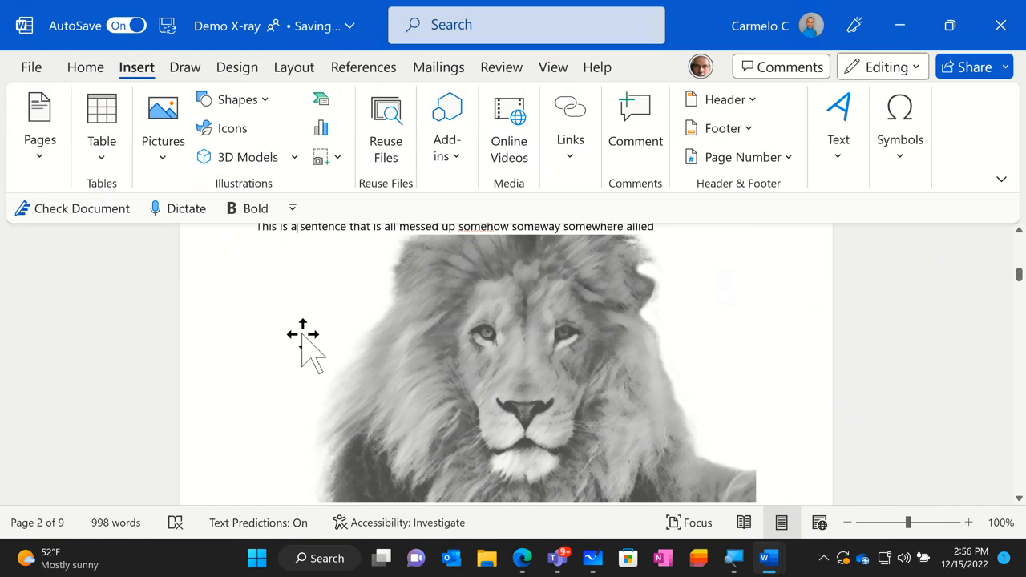
scroll(303, 344, down, 2)
click(102, 157)
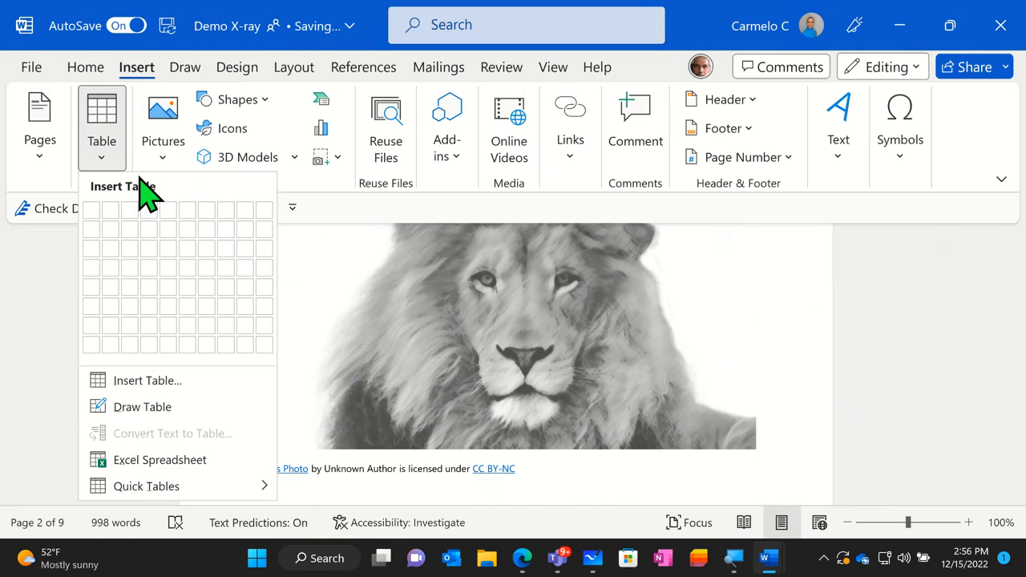
click(147, 258)
scroll(376, 308, up, 1)
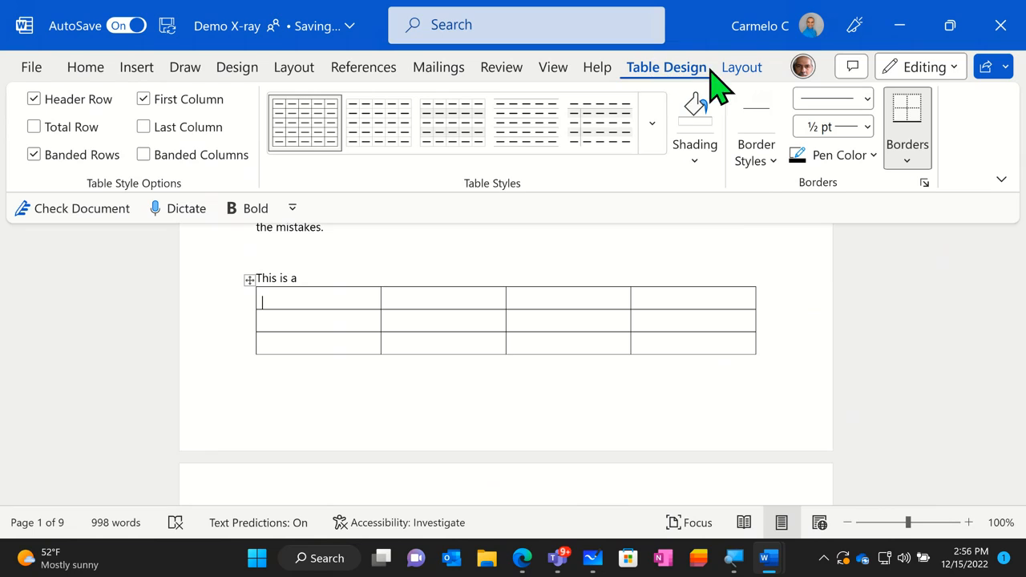
- Turn the new table's header row option off and back on
click(745, 70)
click(67, 109)
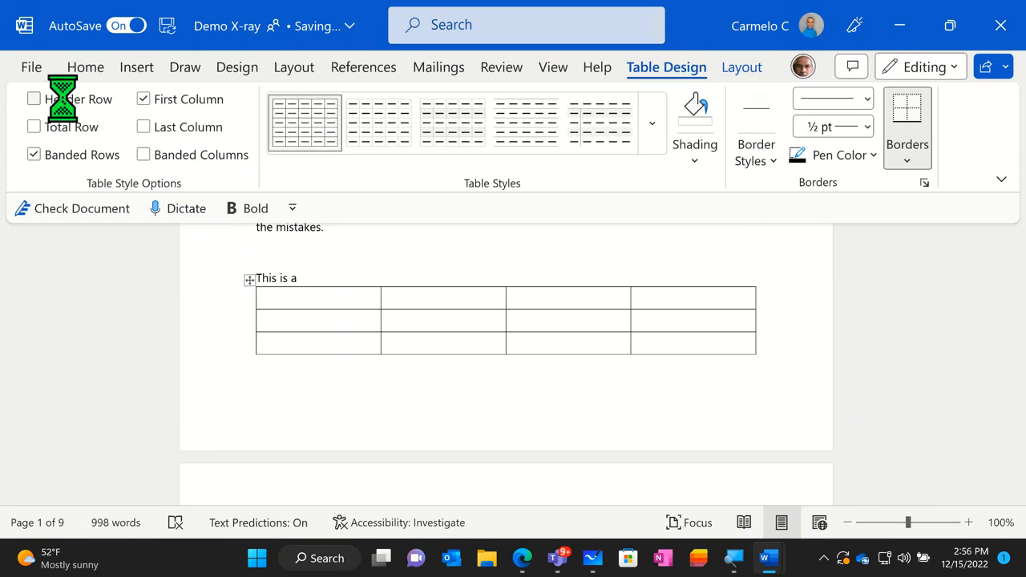
click(66, 102)
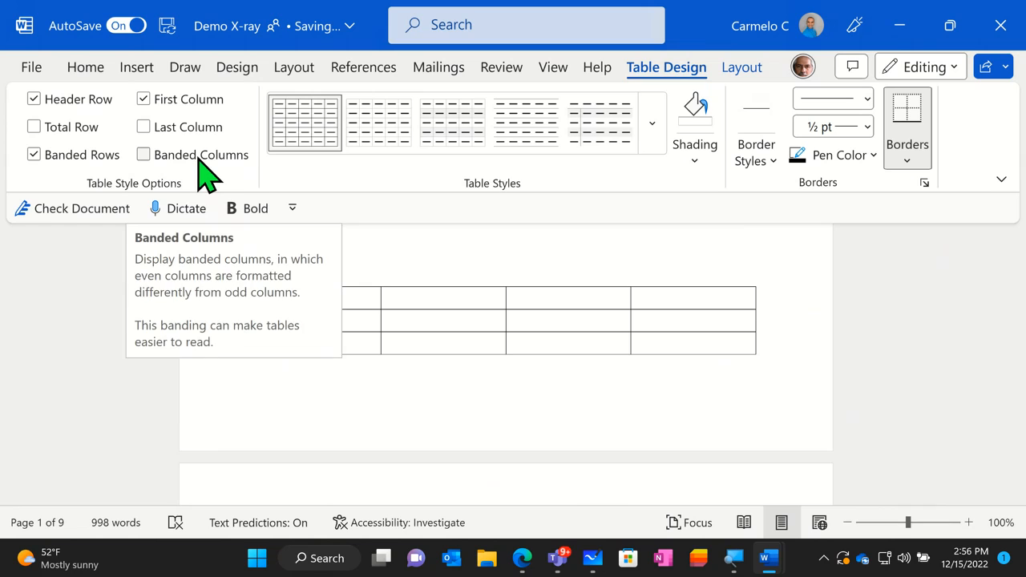
- Try different grid styles on the table, ending with the light blue banded style with a solid blue header
click(642, 138)
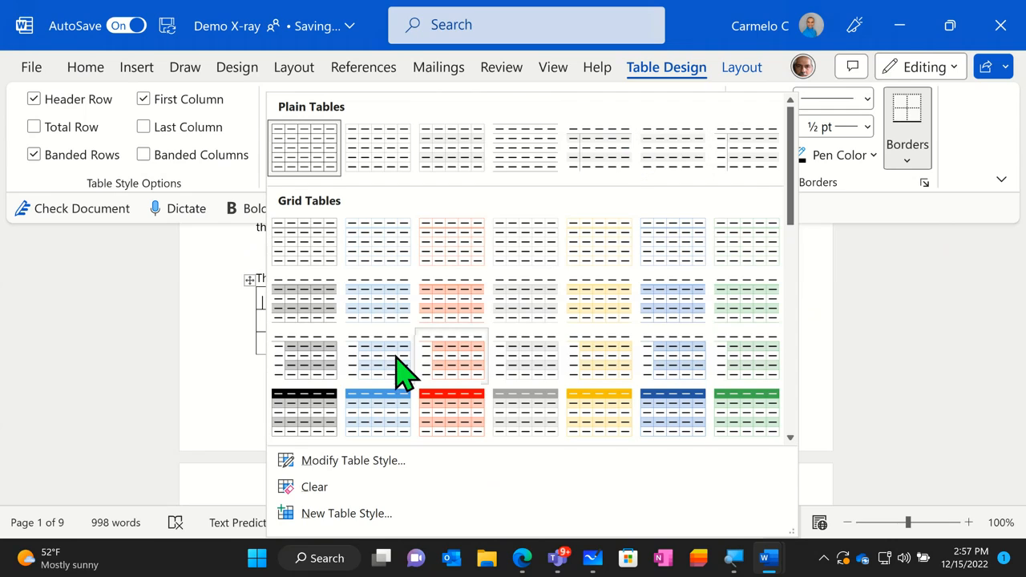
click(321, 412)
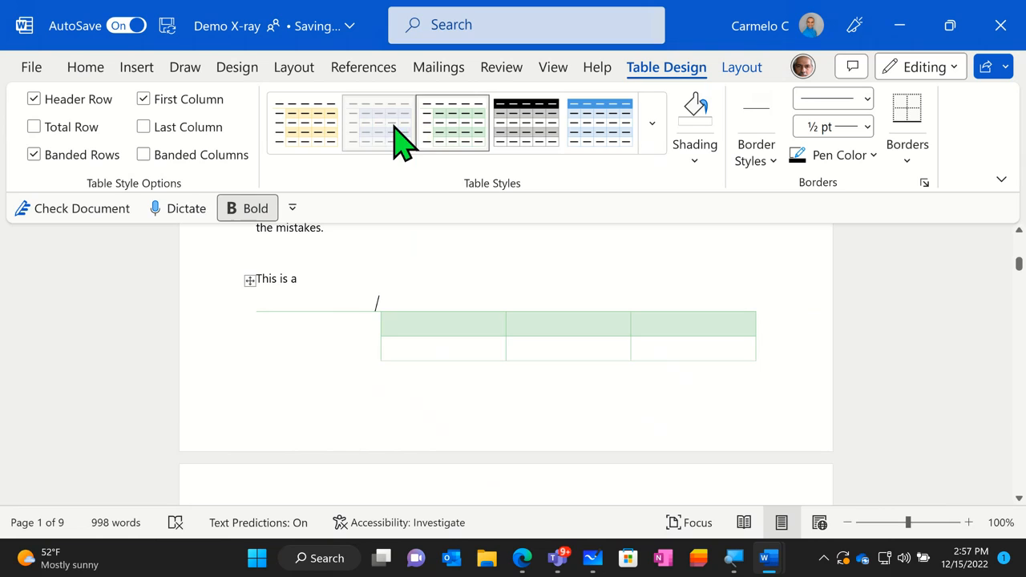
click(593, 127)
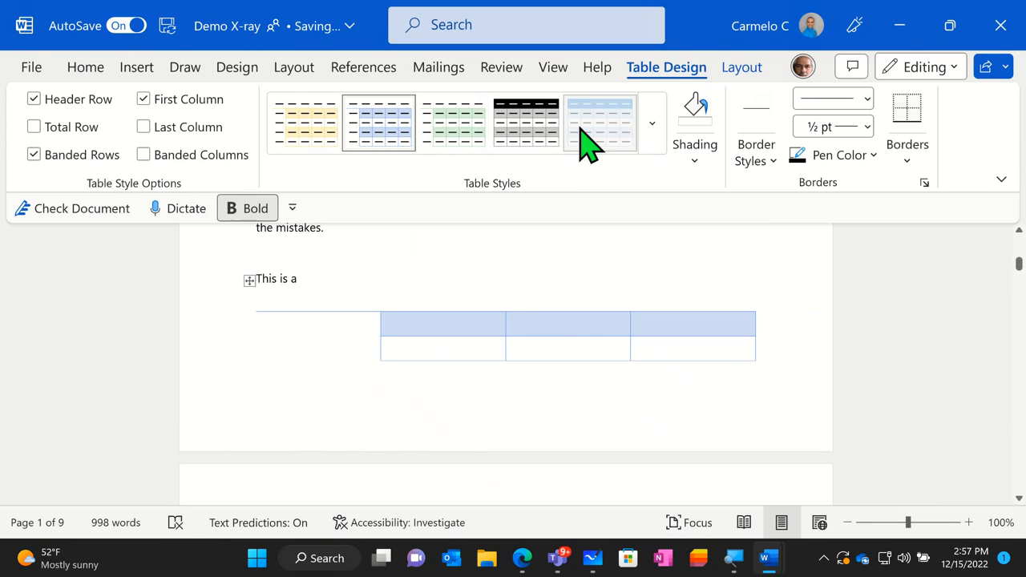
- Apply the gray banded grid style with a solid gray header to the table and enter "Quarterly sales" in its header row
click(651, 125)
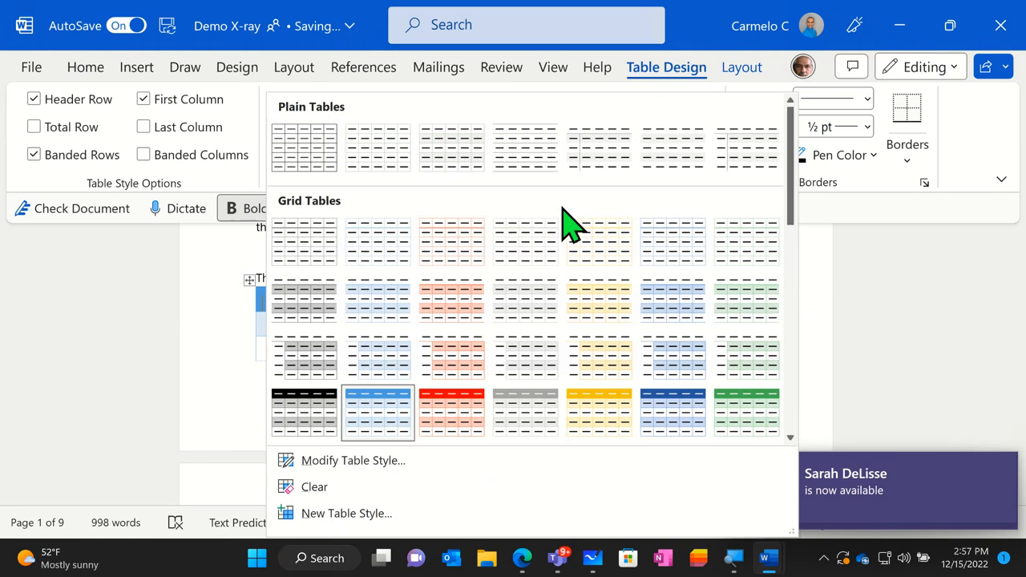
click(539, 408)
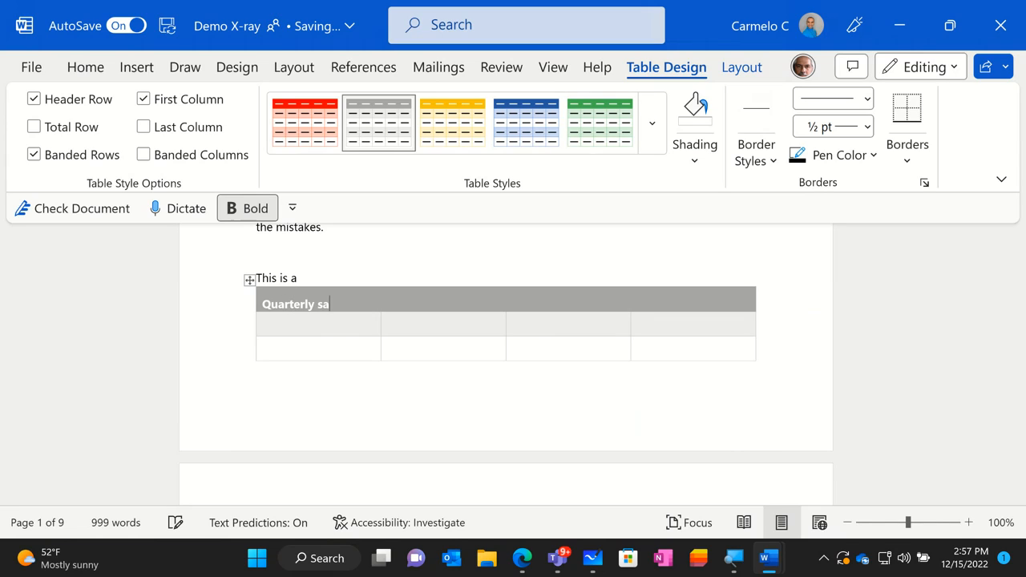
text(s)
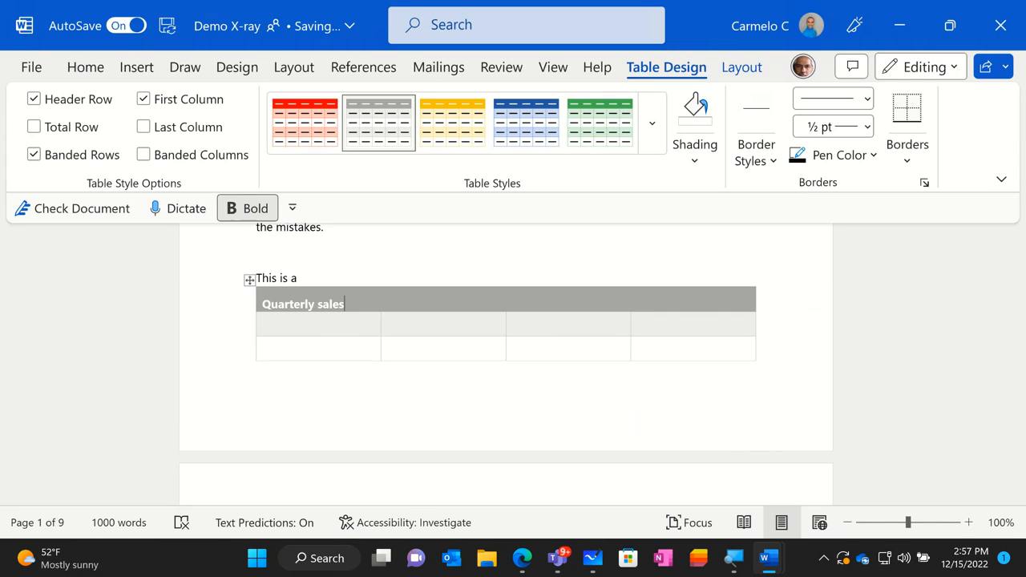
- Go through the empty cells below the table's header row and look over the table layout options, such as gridlines and properties
click(290, 347)
click(445, 324)
click(440, 349)
click(537, 323)
click(553, 343)
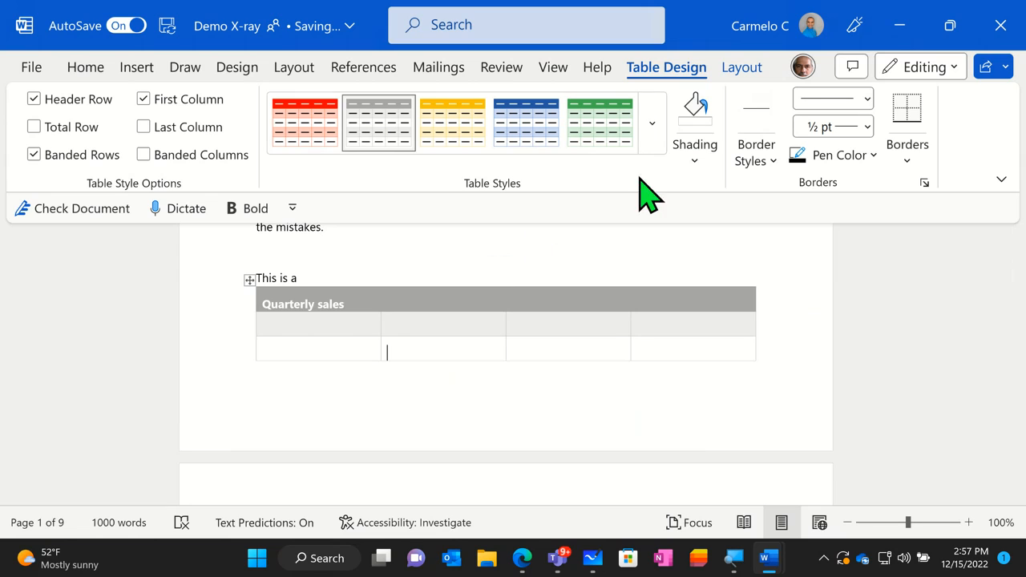
click(740, 72)
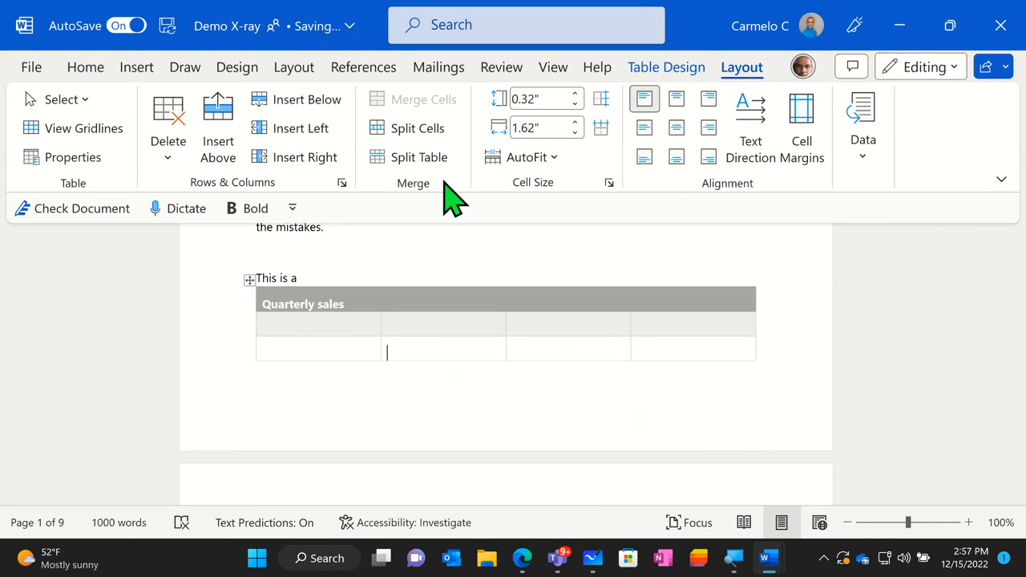
click(91, 131)
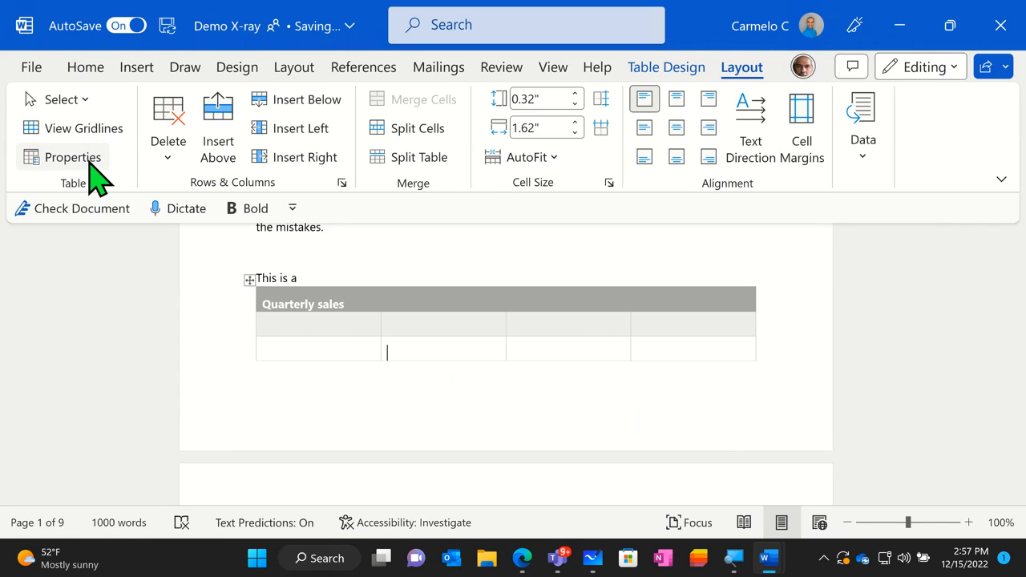
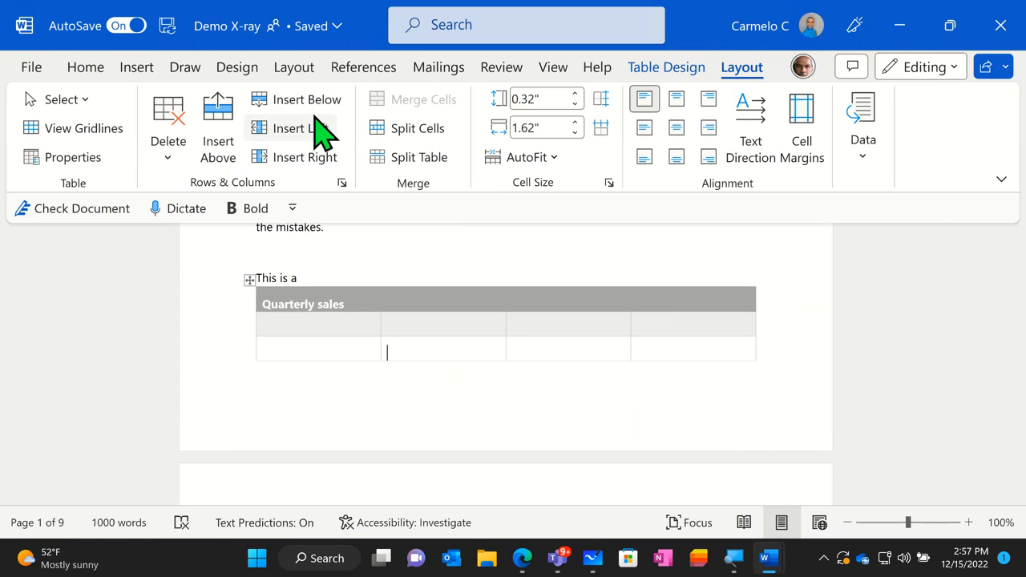
- Leave the table and read through the document's section on saving to OneDrive and accessing the file anywhere
click(454, 227)
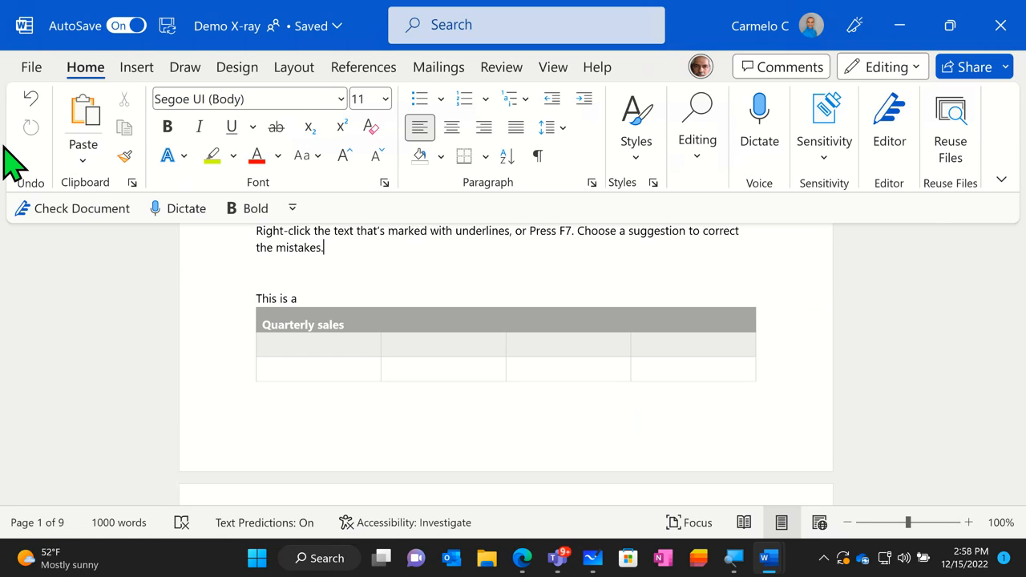
scroll(192, 332, down, 10)
scroll(200, 329, down, 10)
scroll(236, 300, down, 2)
scroll(236, 300, up, 4)
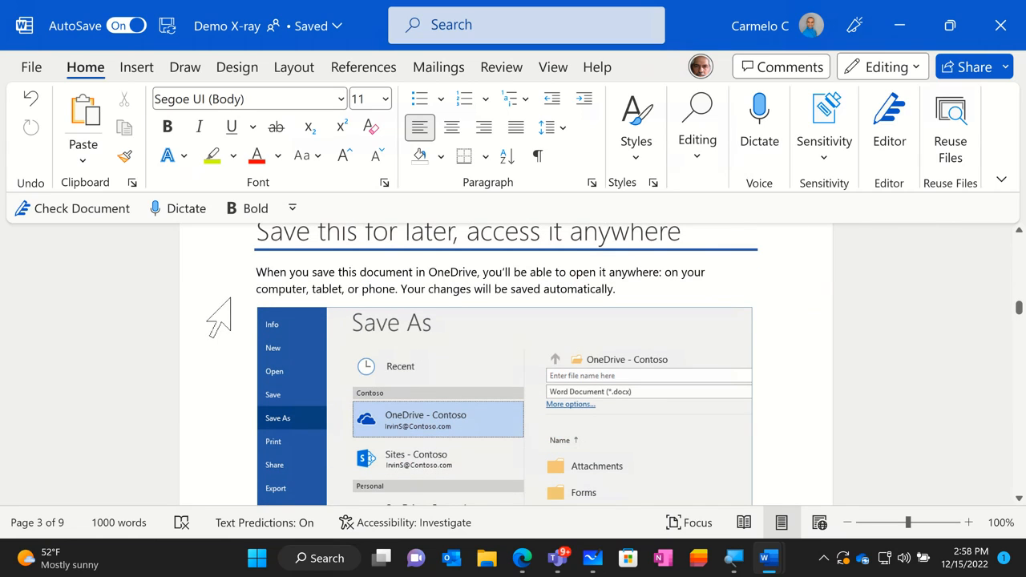
scroll(217, 317, down, 2)
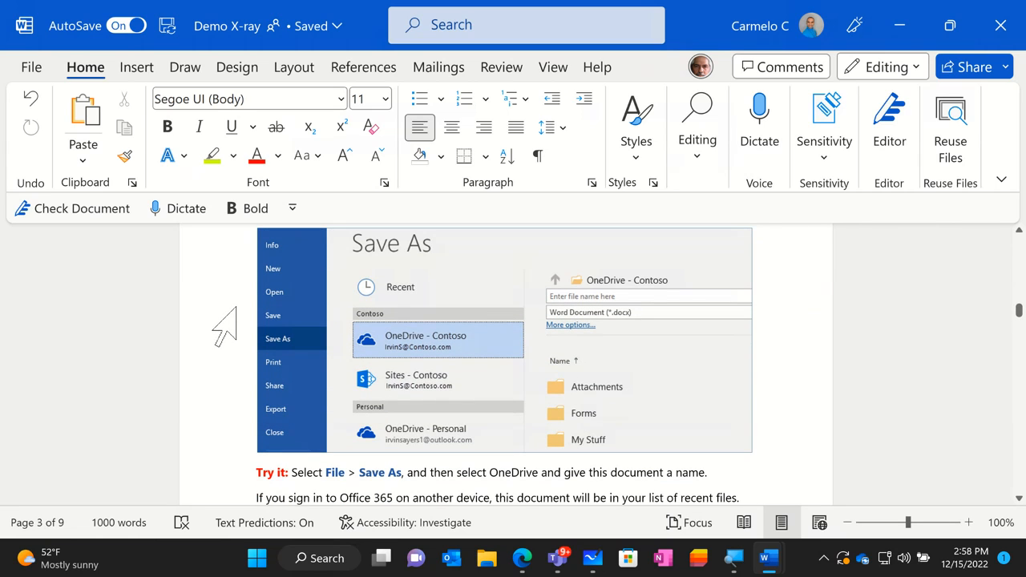
scroll(227, 329, down, 2)
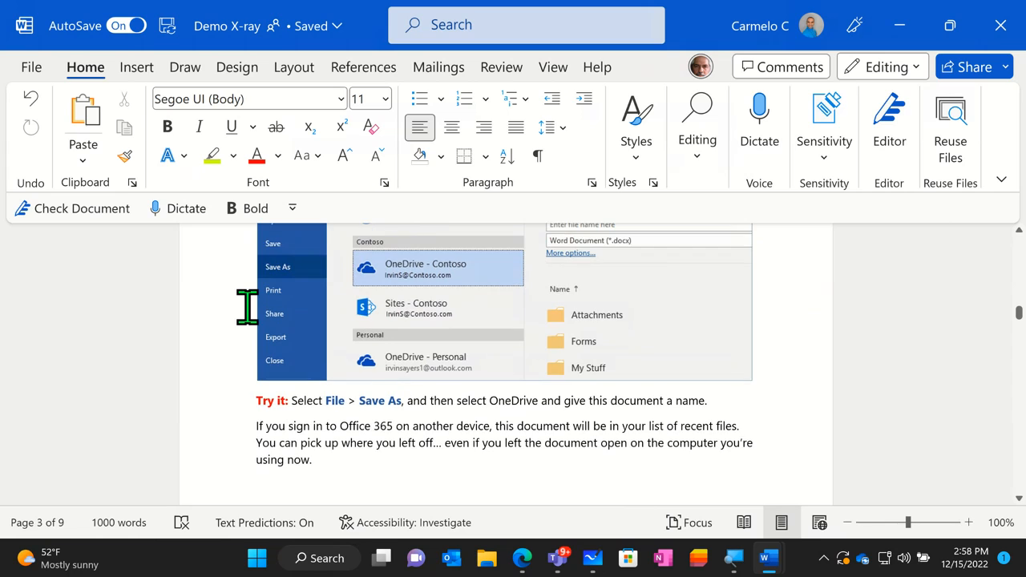
scroll(254, 305, up, 1)
scroll(254, 304, up, 1)
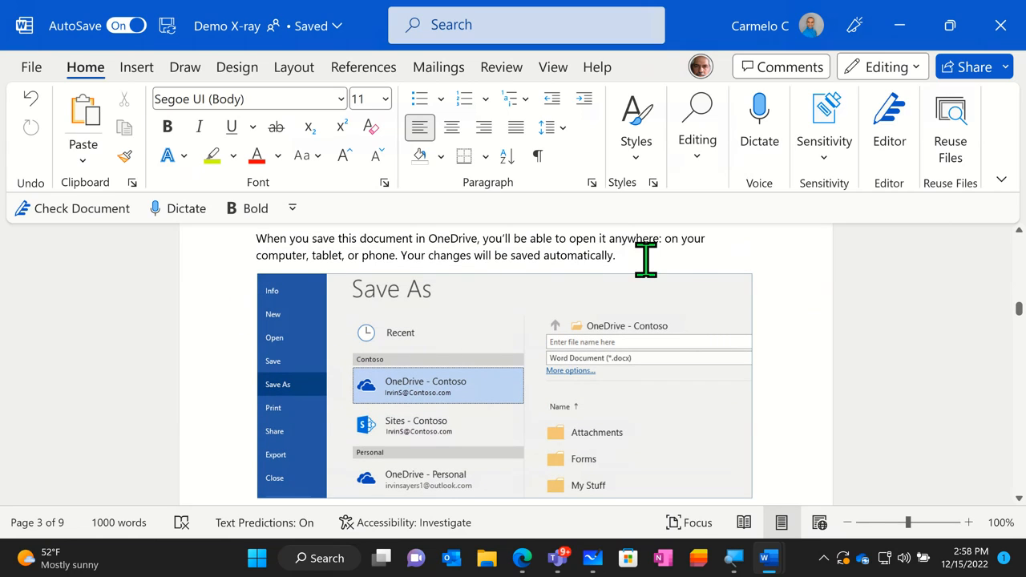
scroll(702, 285, down, 6)
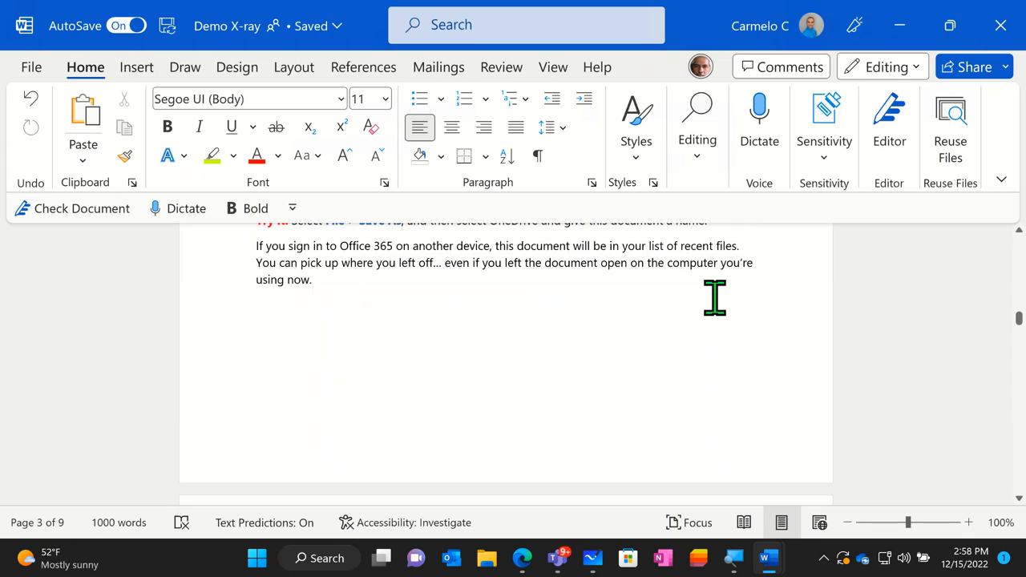
- Look through the document's sections on web pictures, text formatting and Heading styles, down to the Heading 1 exercise
scroll(714, 297, down, 10)
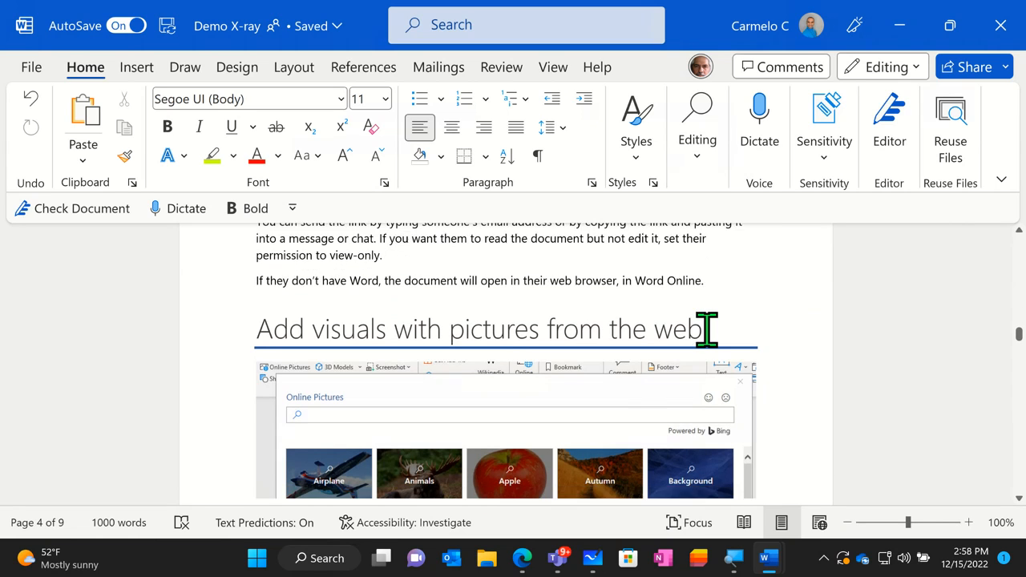
scroll(706, 337, down, 10)
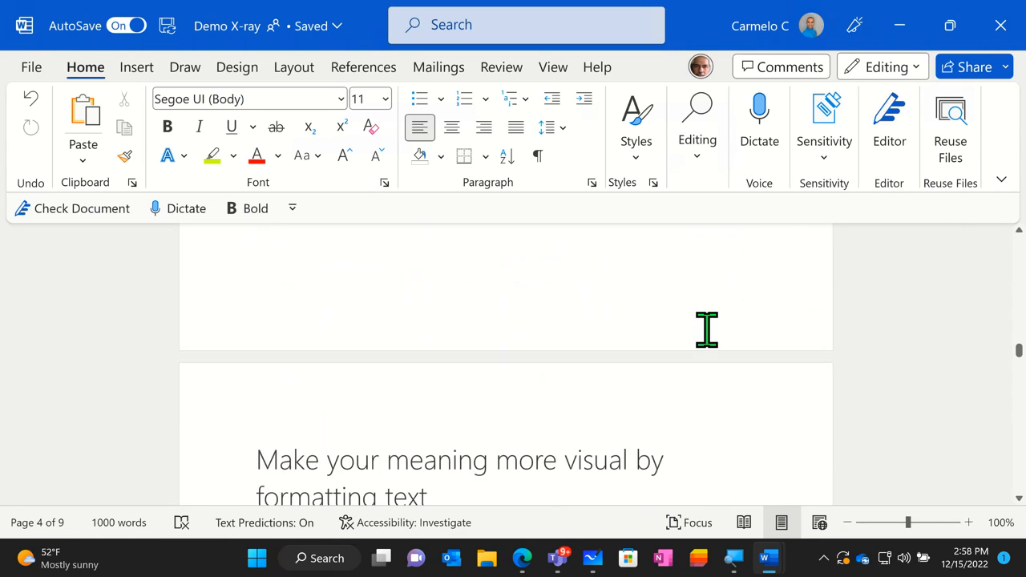
scroll(706, 329, down, 1)
scroll(706, 328, down, 2)
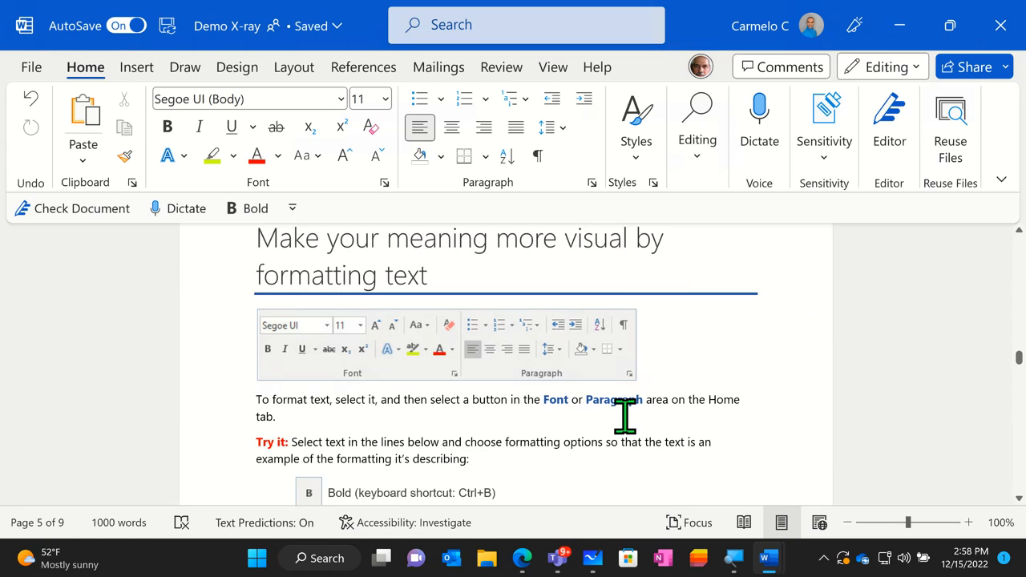
scroll(621, 414, down, 3)
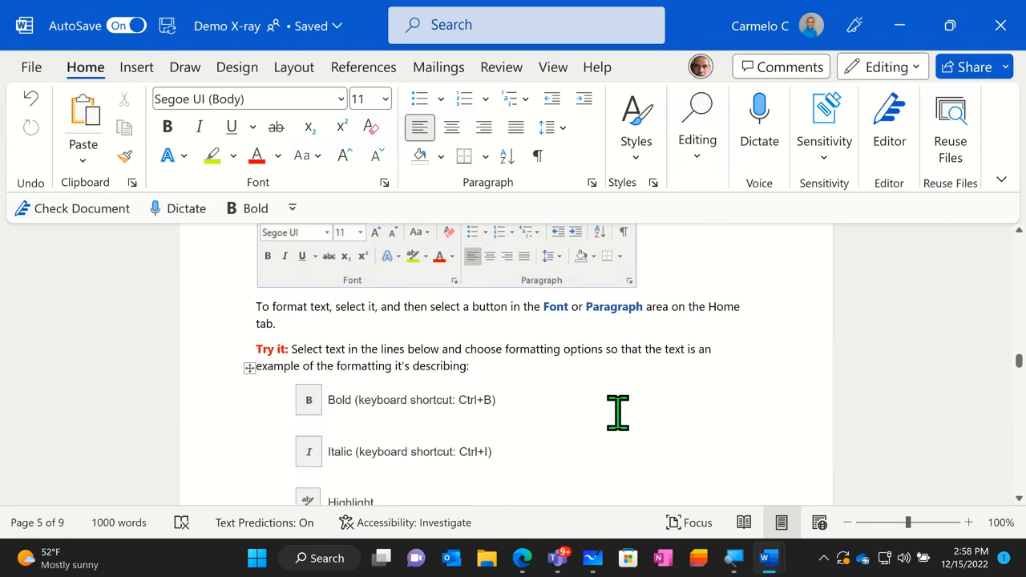
scroll(617, 412, down, 12)
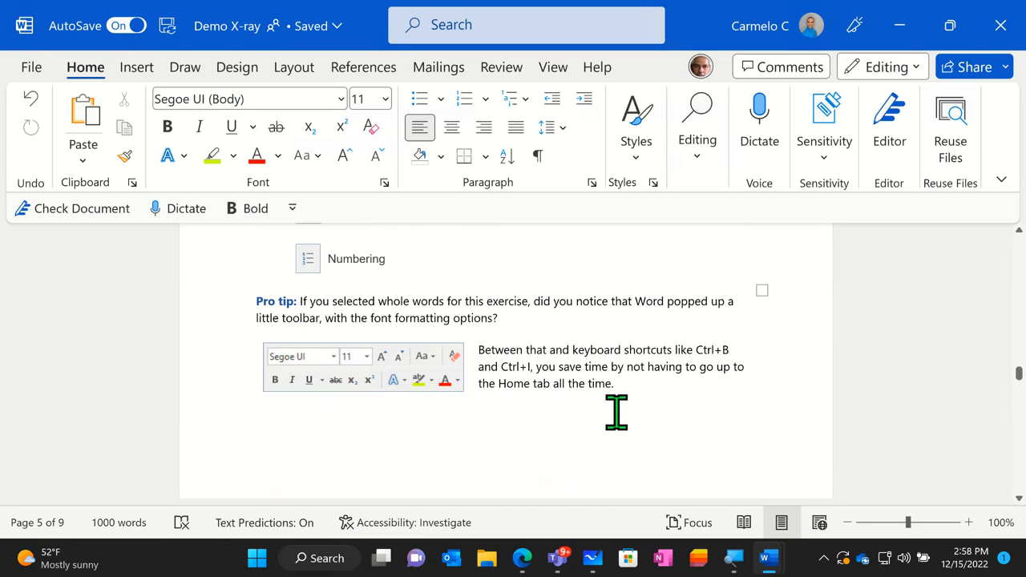
scroll(617, 409, down, 10)
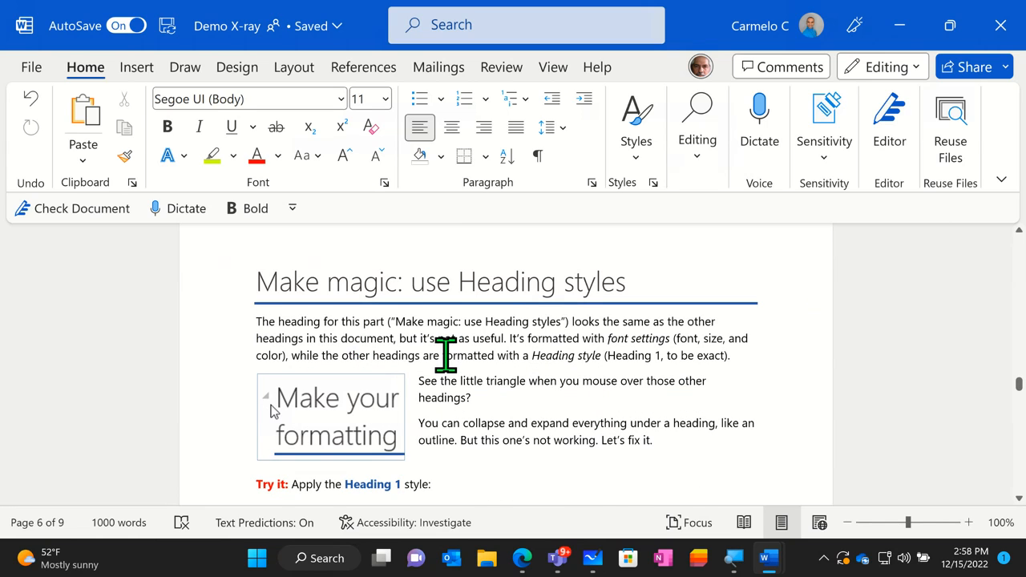
scroll(446, 352, down, 4)
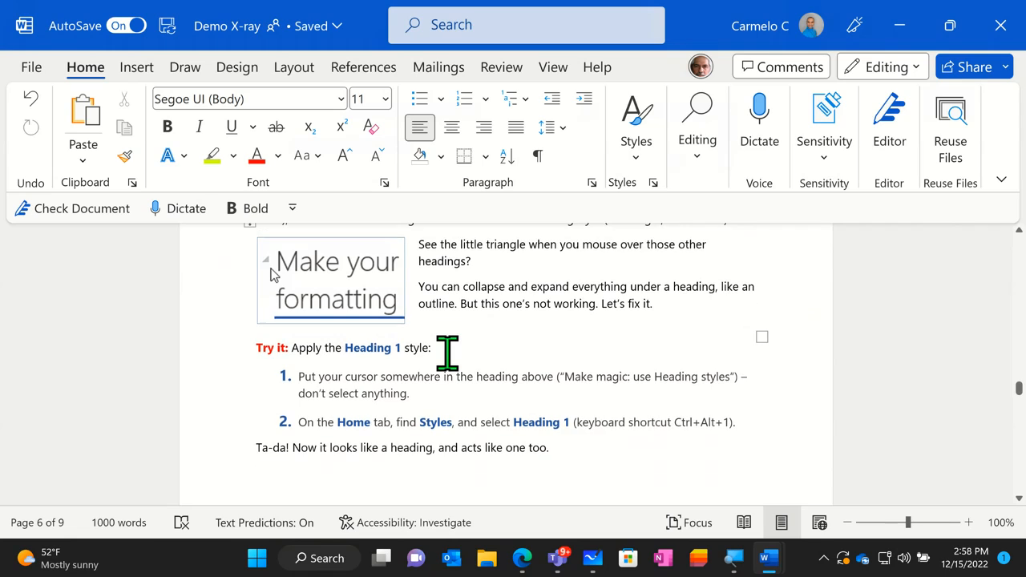
scroll(447, 353, down, 1)
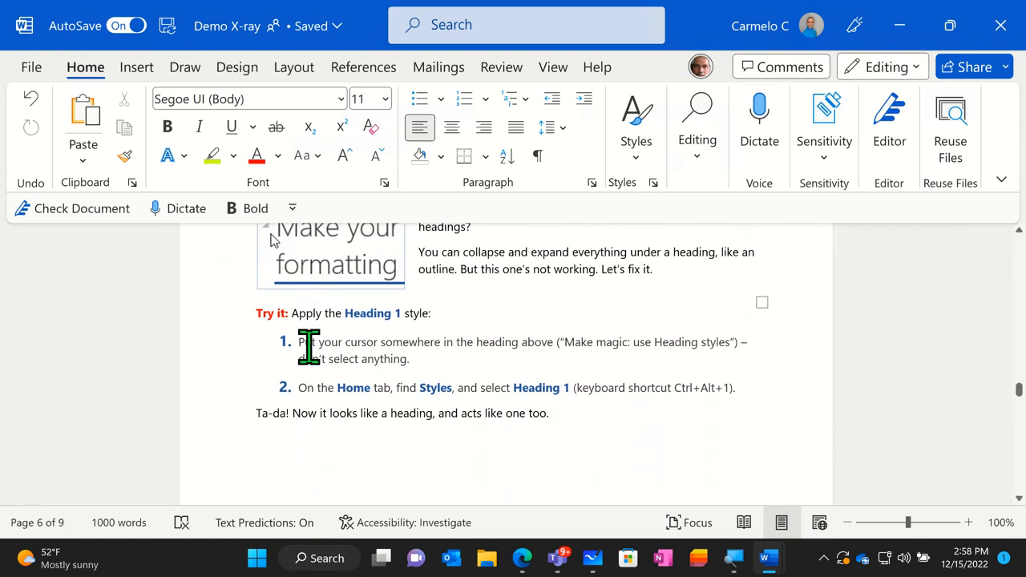
- Apply the Heading 2 style to the first numbered instruction of the Heading 1 exercise, then deselect the text
drag(297, 347, 408, 359)
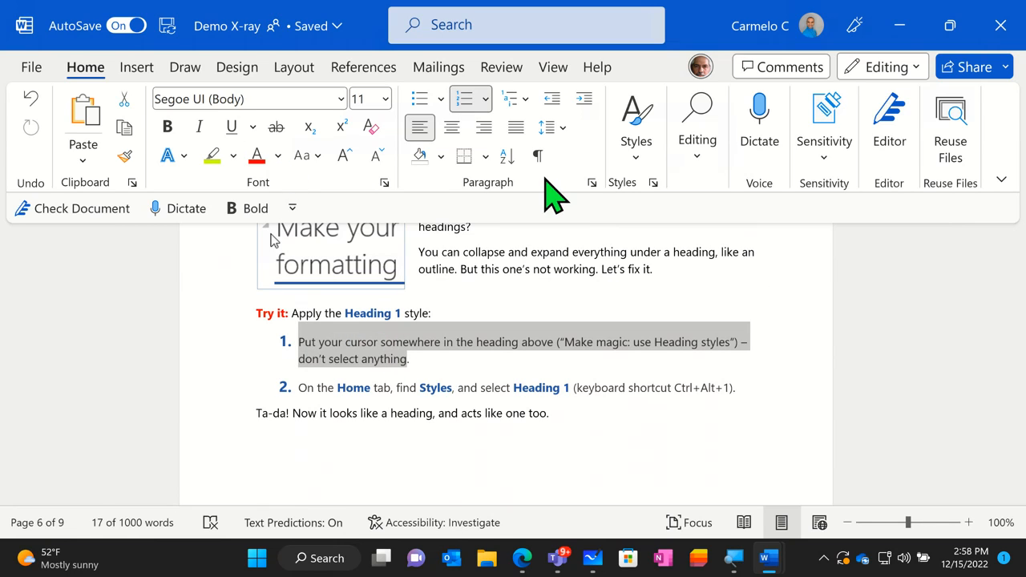
click(653, 171)
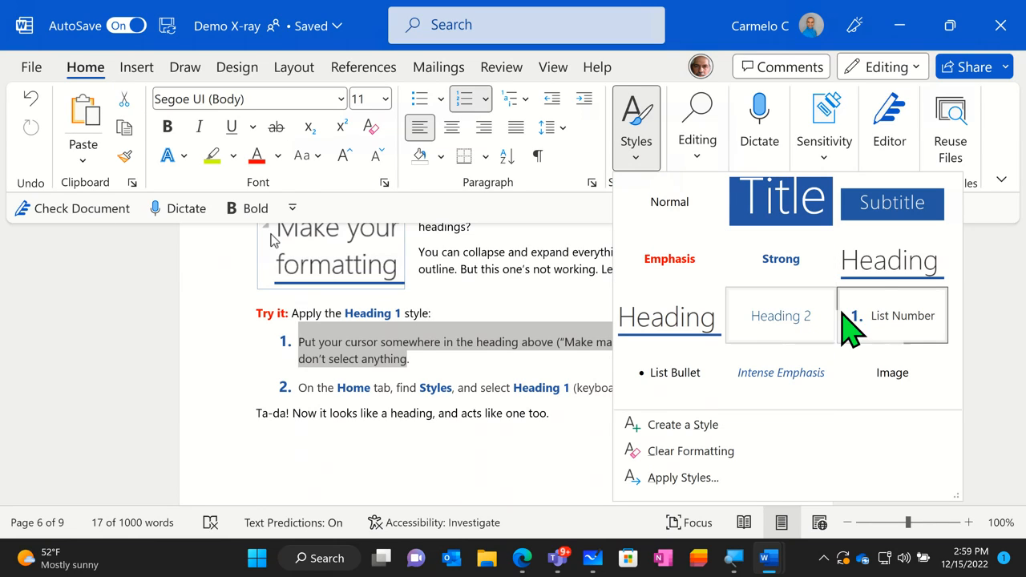
click(776, 320)
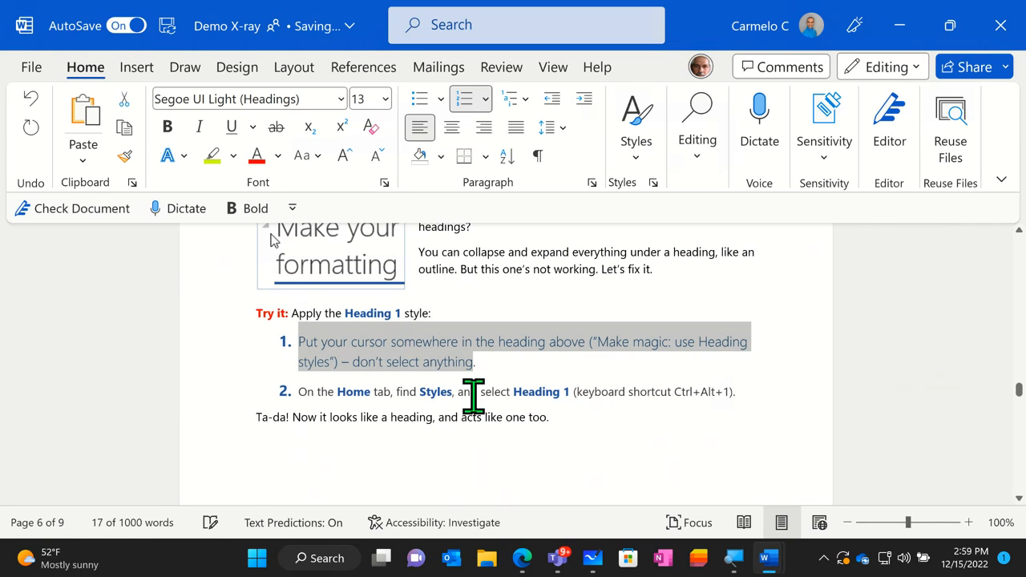
click(495, 370)
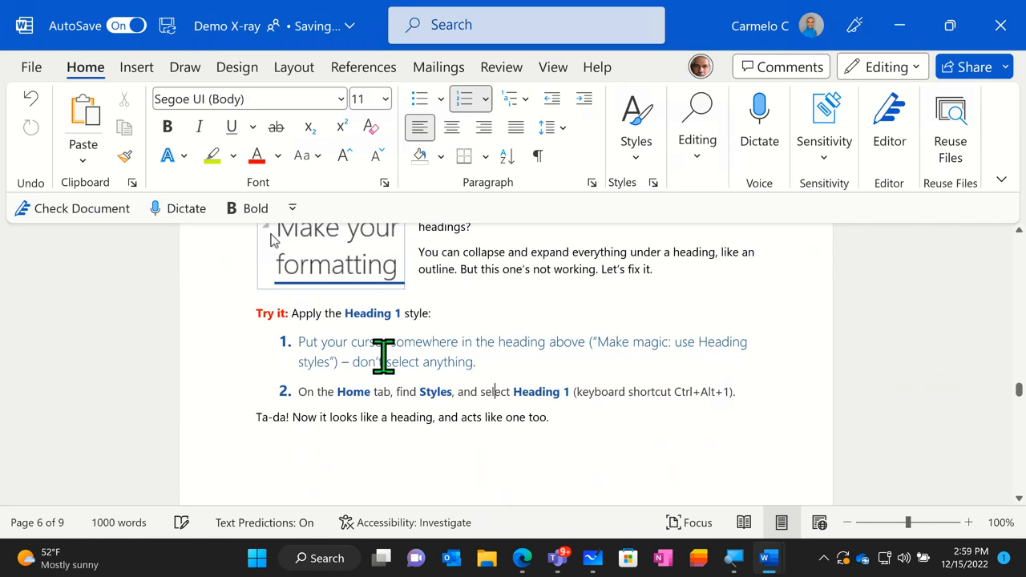
- Look through the sections on instant makeovers with themes and the "Just for fun" find and replace exercise
scroll(468, 373, down, 1)
scroll(468, 384, down, 2)
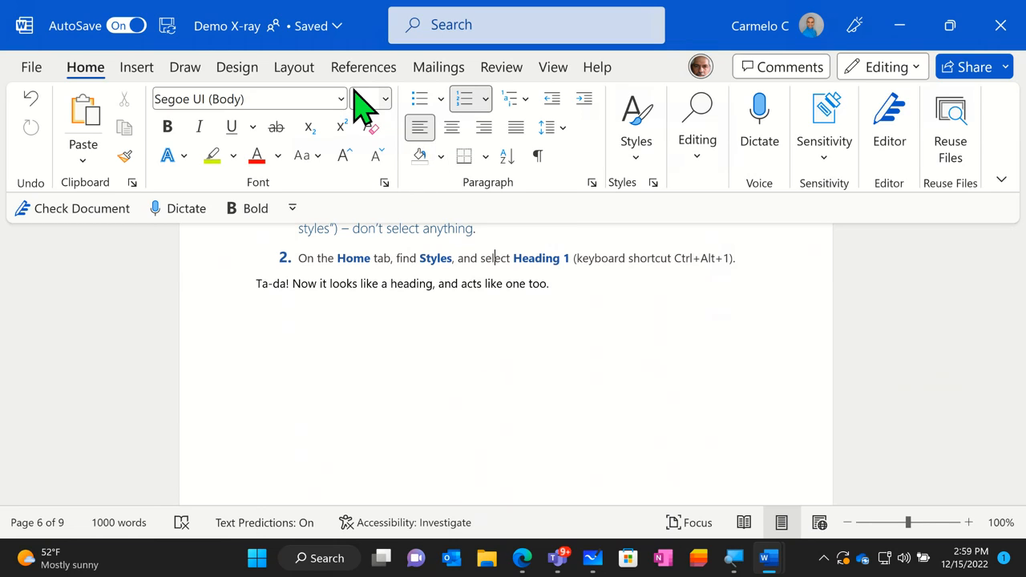
scroll(388, 356, down, 5)
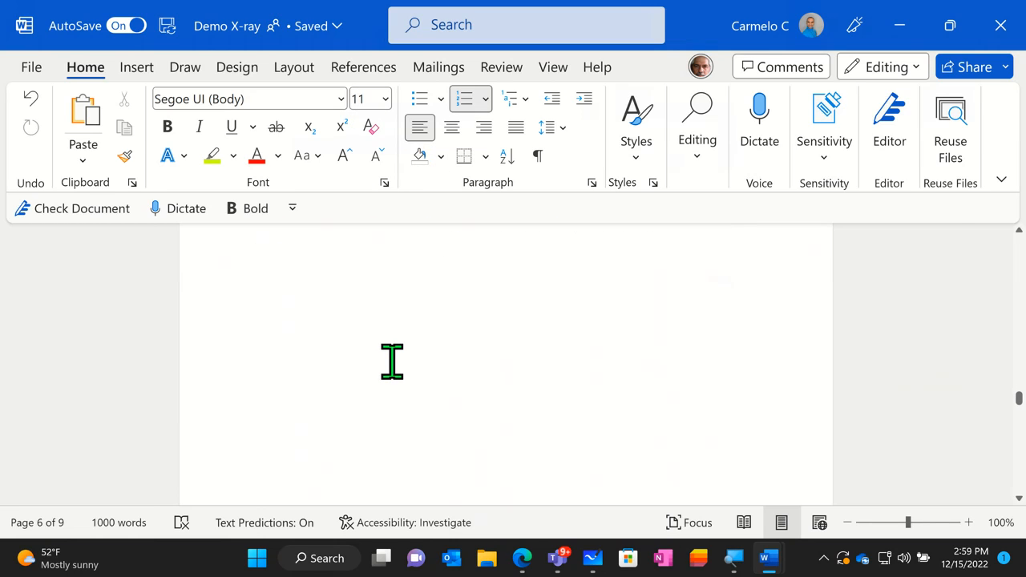
scroll(393, 358, down, 3)
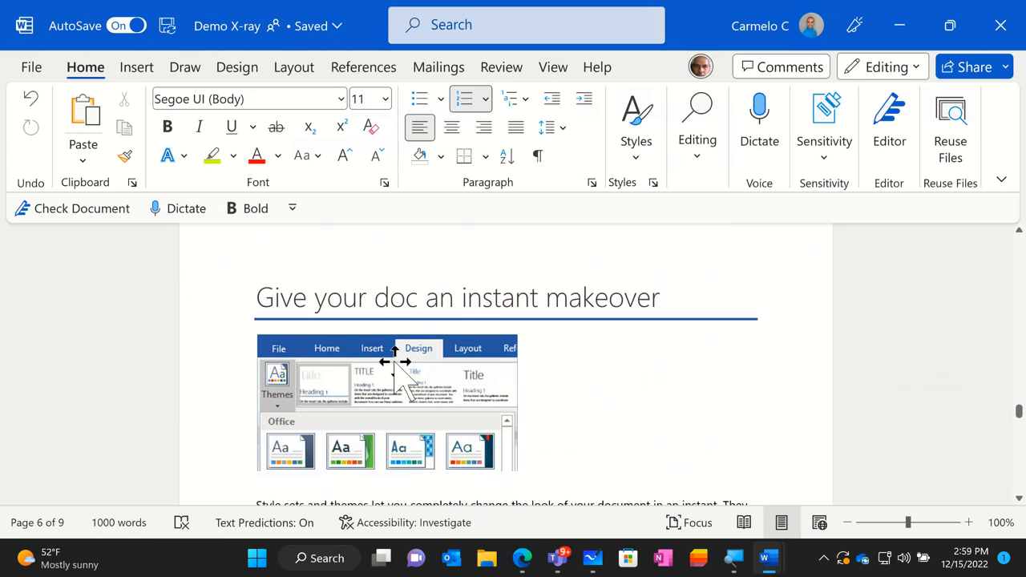
scroll(409, 352, down, 3)
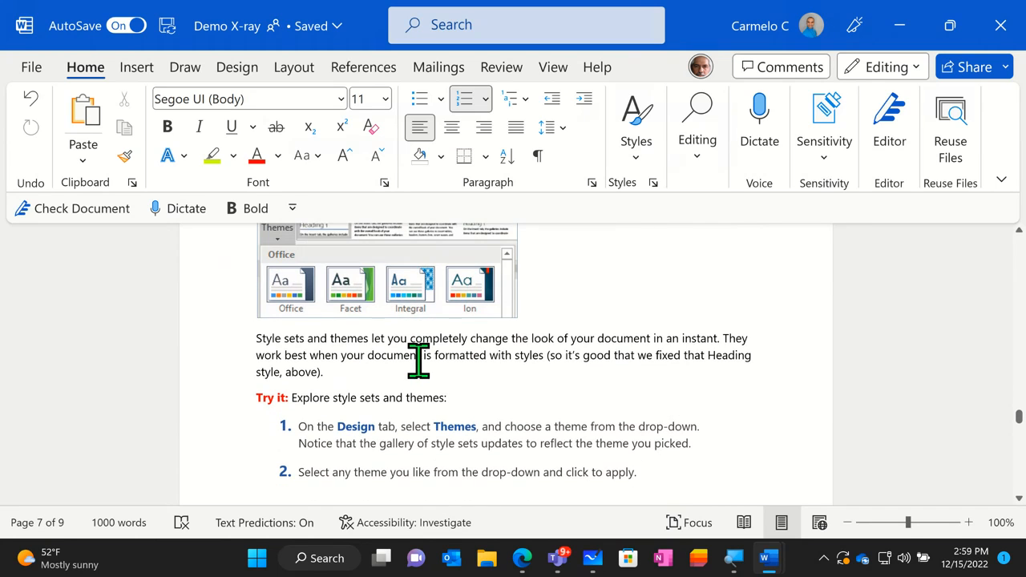
scroll(414, 367, down, 3)
scroll(415, 369, down, 8)
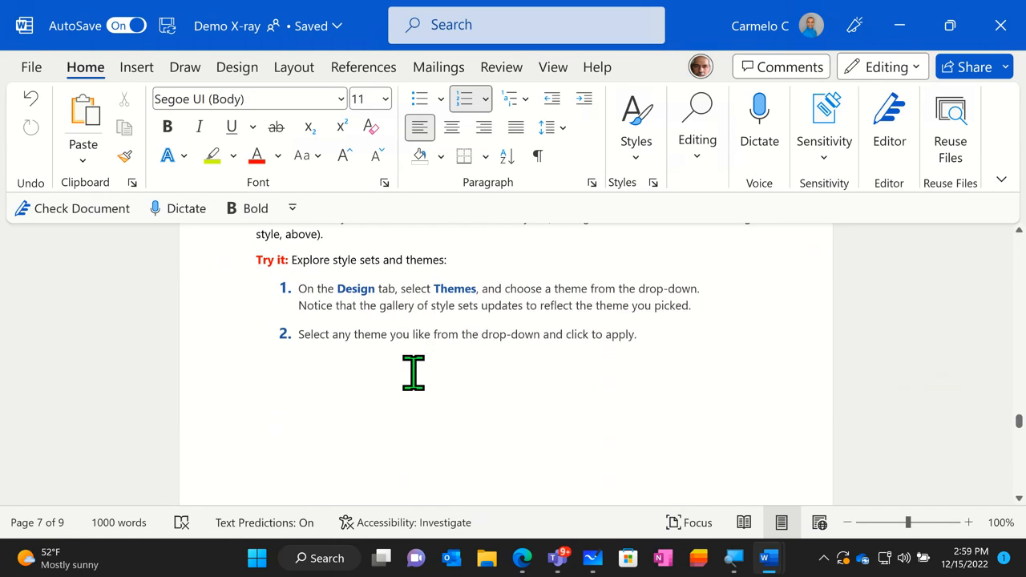
scroll(421, 368, down, 3)
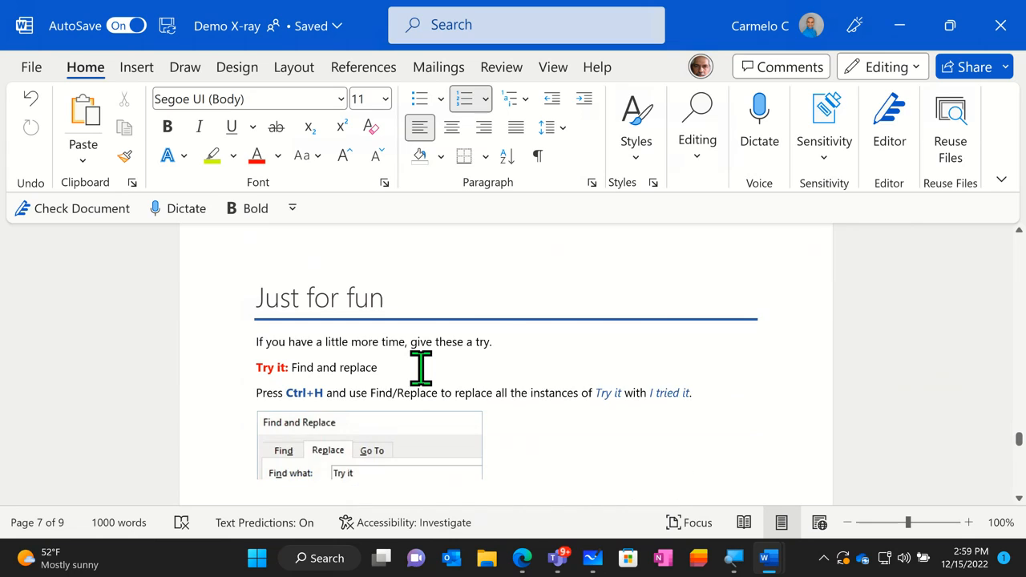
scroll(421, 368, down, 2)
scroll(574, 369, down, 1)
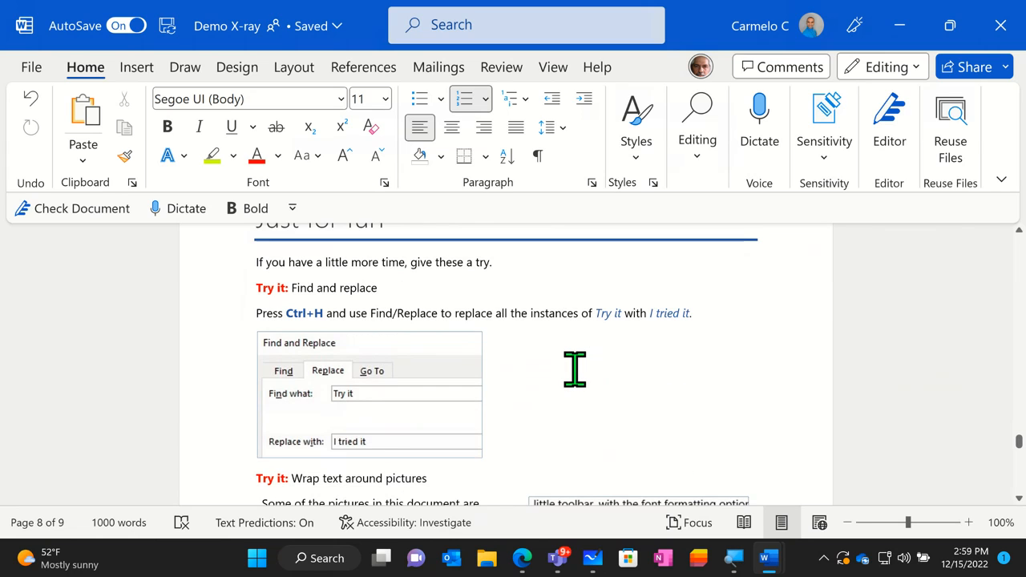
scroll(574, 369, up, 2)
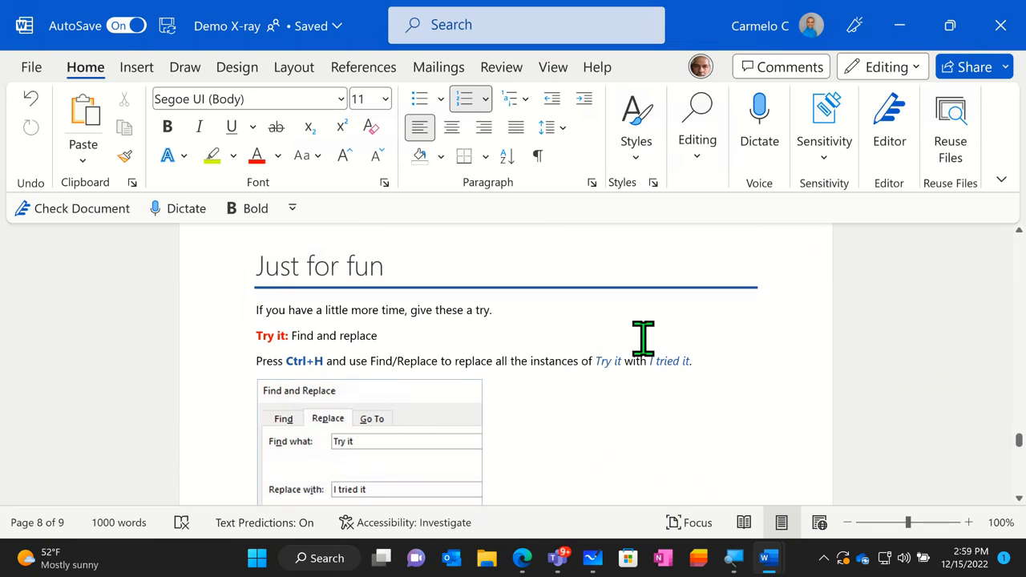
- Search the document for "Demo" with Find, then clear the search term
click(706, 167)
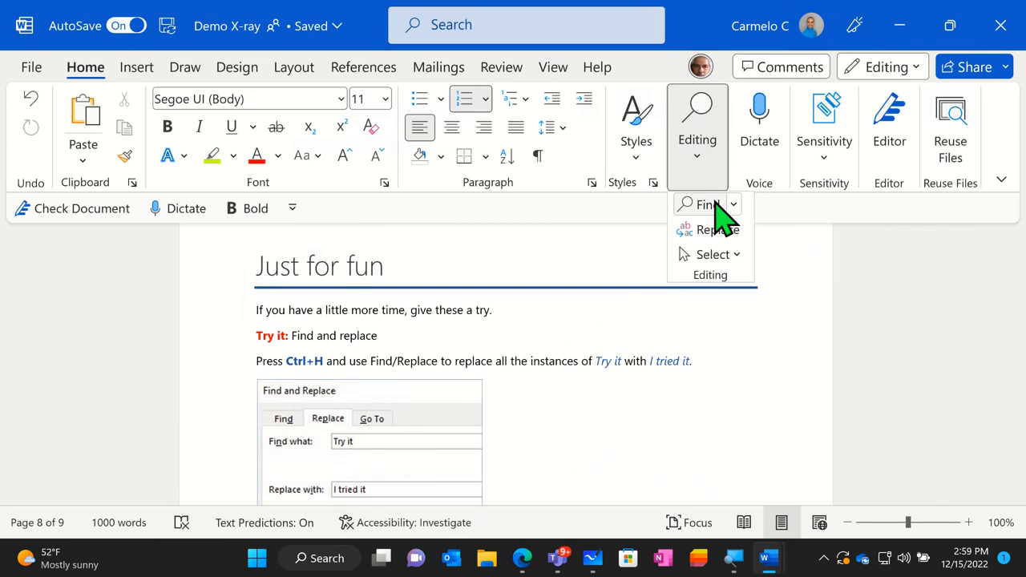
click(714, 203)
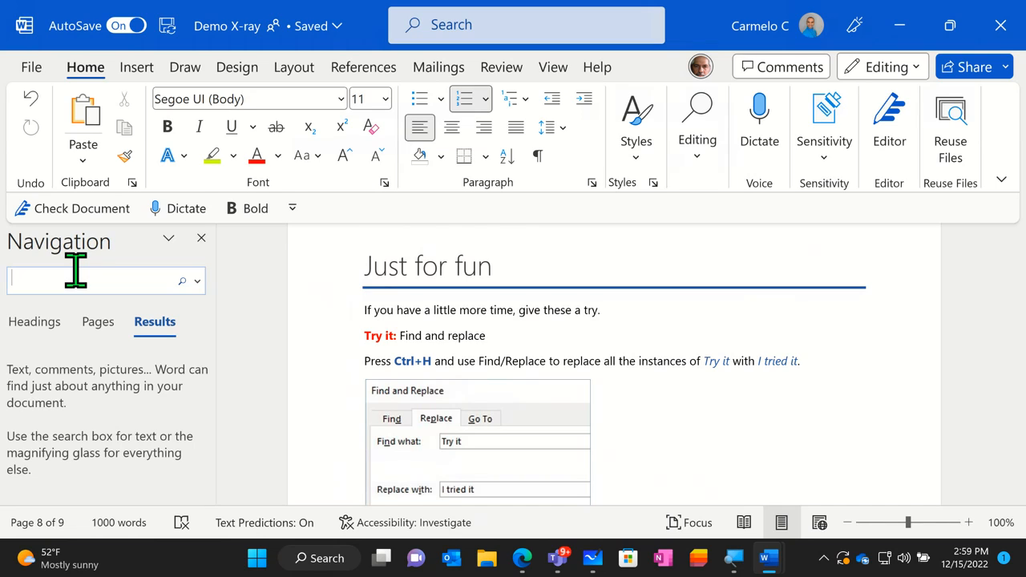
text(Demo)
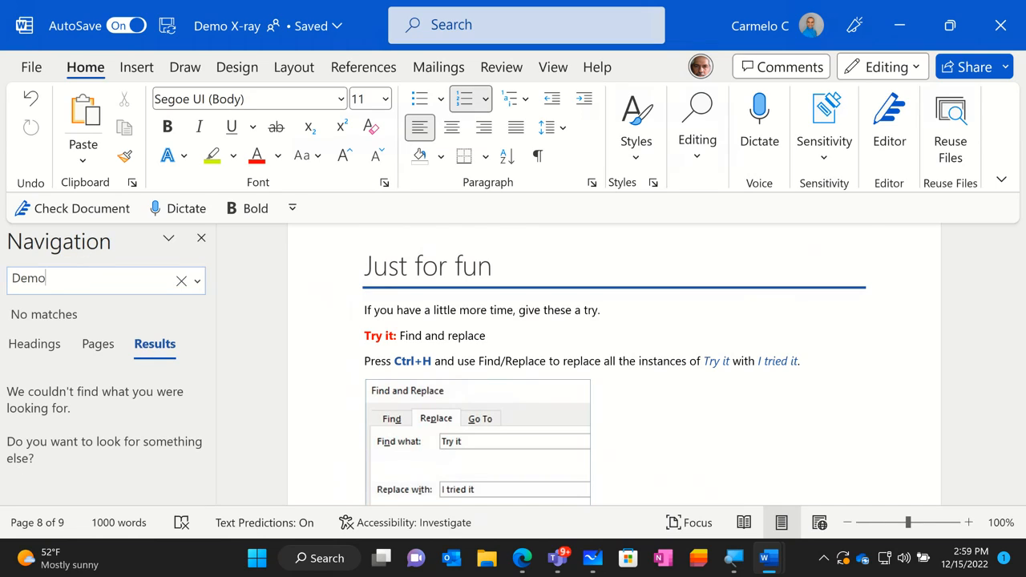
key(BackSpace)
key(BackSpace)
key(BackSpace)
key(BackSpace)
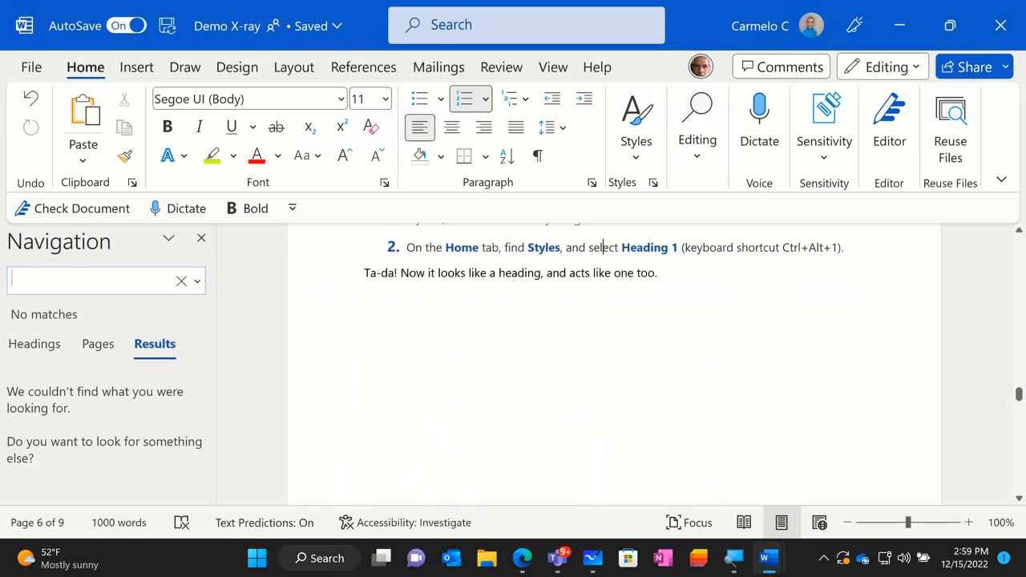
- Search the document for "The", browse the matches, then close the search and glance at the find and replace options
text(The)
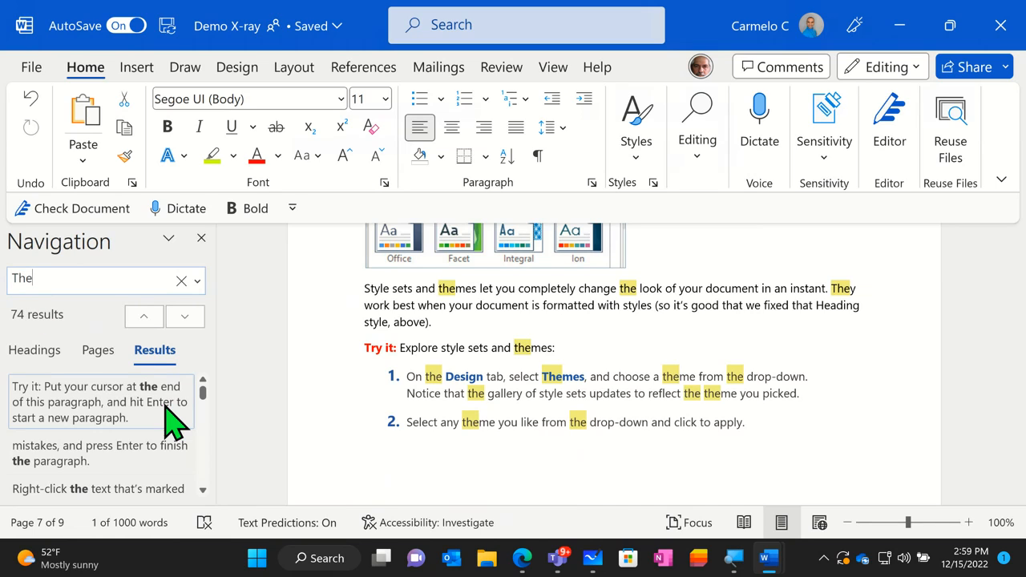
scroll(164, 417, down, 1)
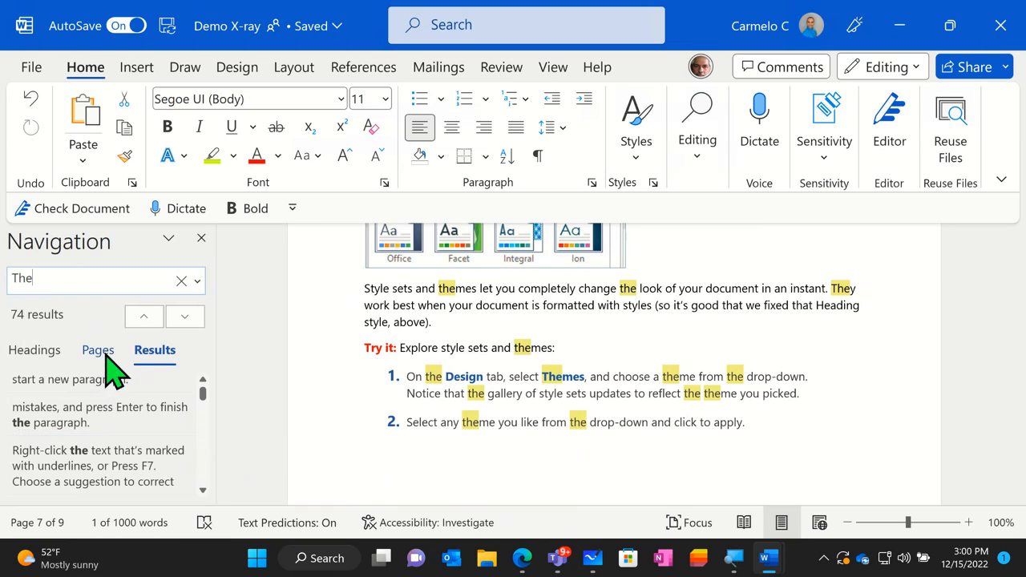
click(204, 240)
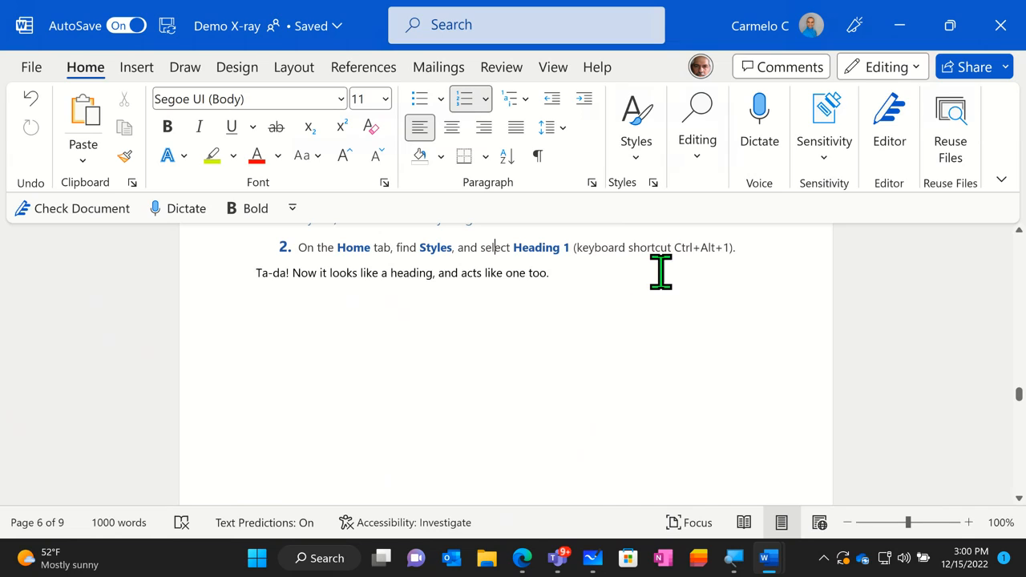
click(711, 171)
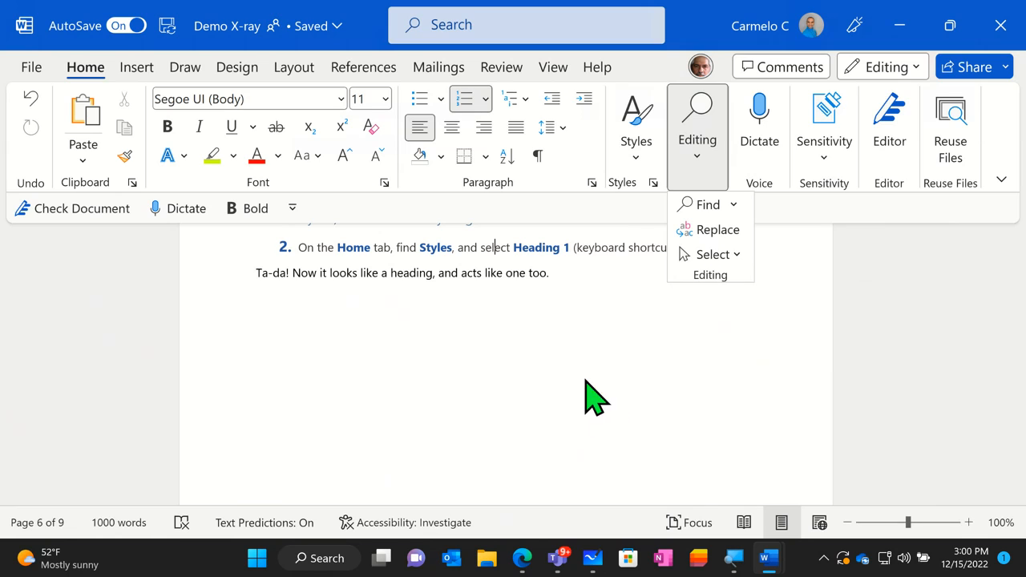
click(469, 273)
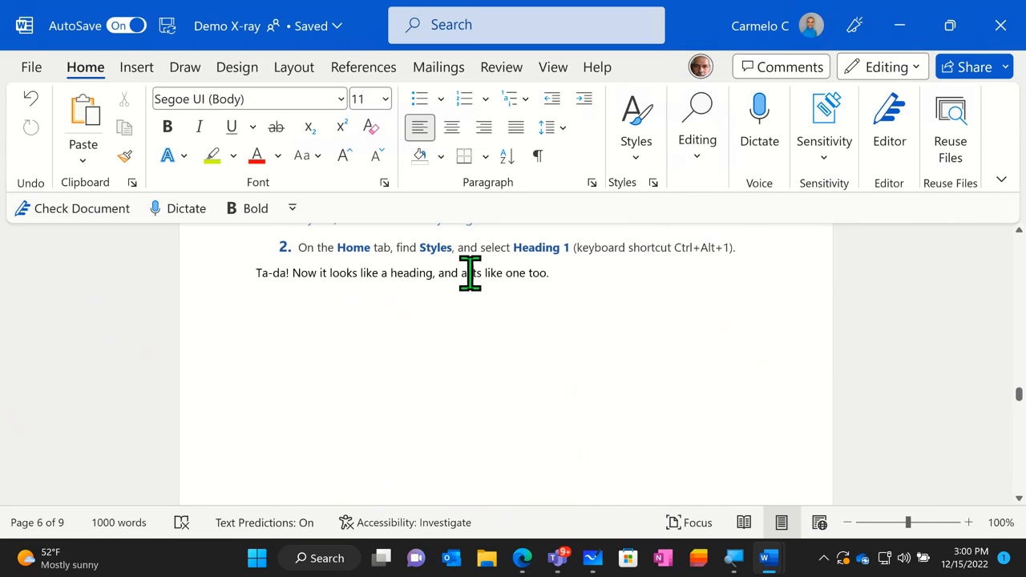
- Replace every occurrence of "acts" with "behaves" throughout the document, including from the beginning, then close Find and Replace
double_click(470, 273)
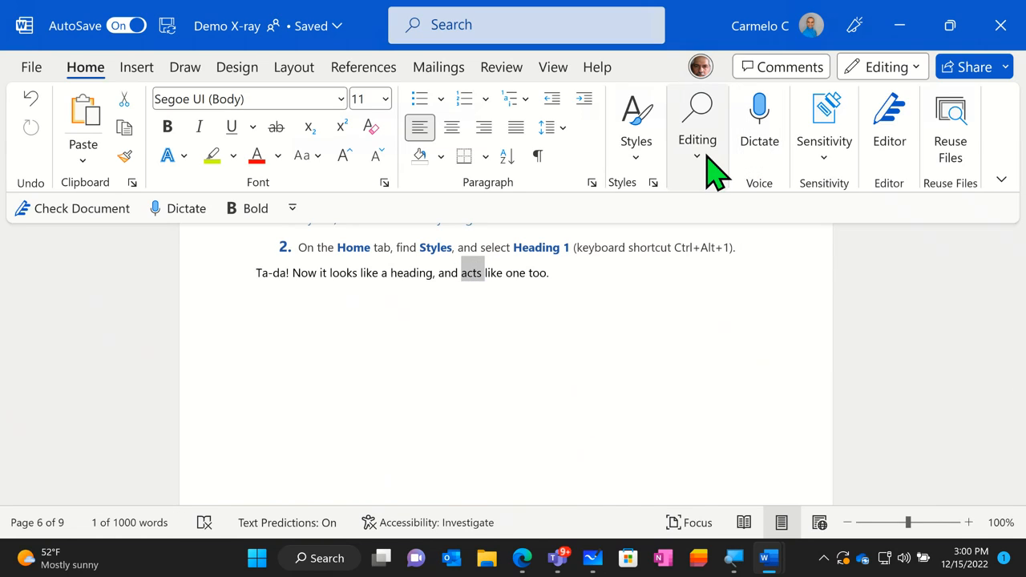
click(707, 159)
click(712, 230)
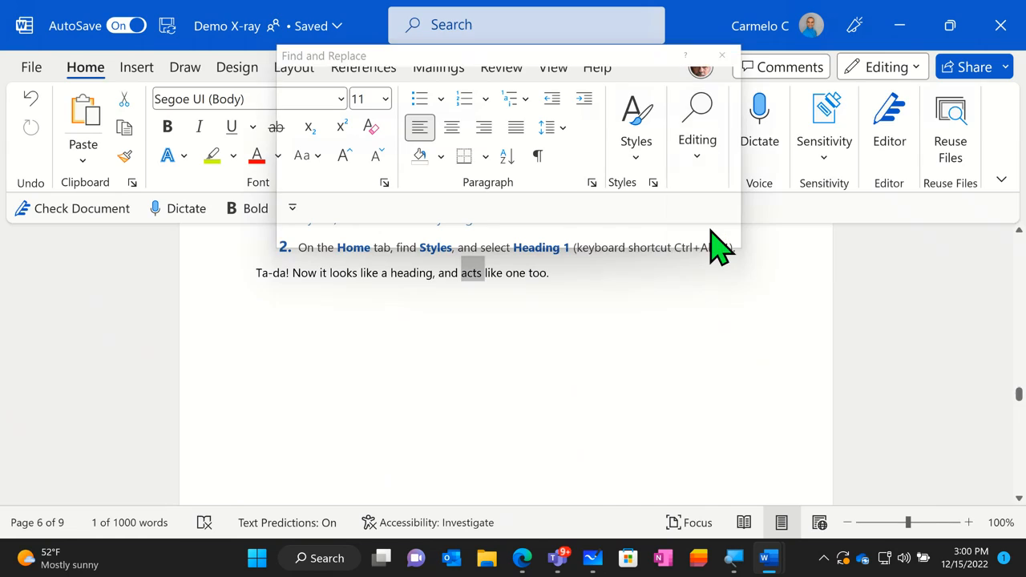
click(377, 162)
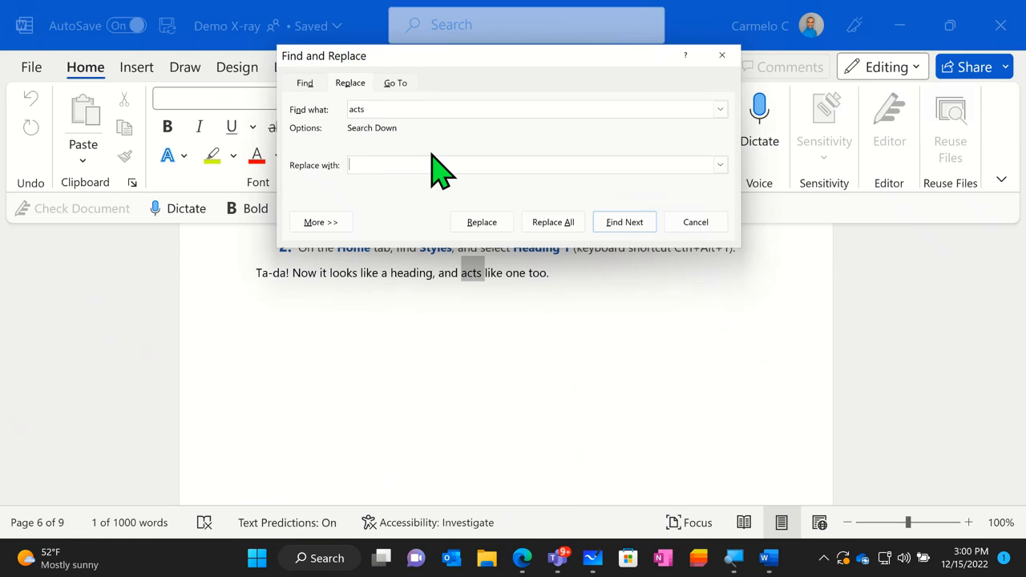
text(behaves)
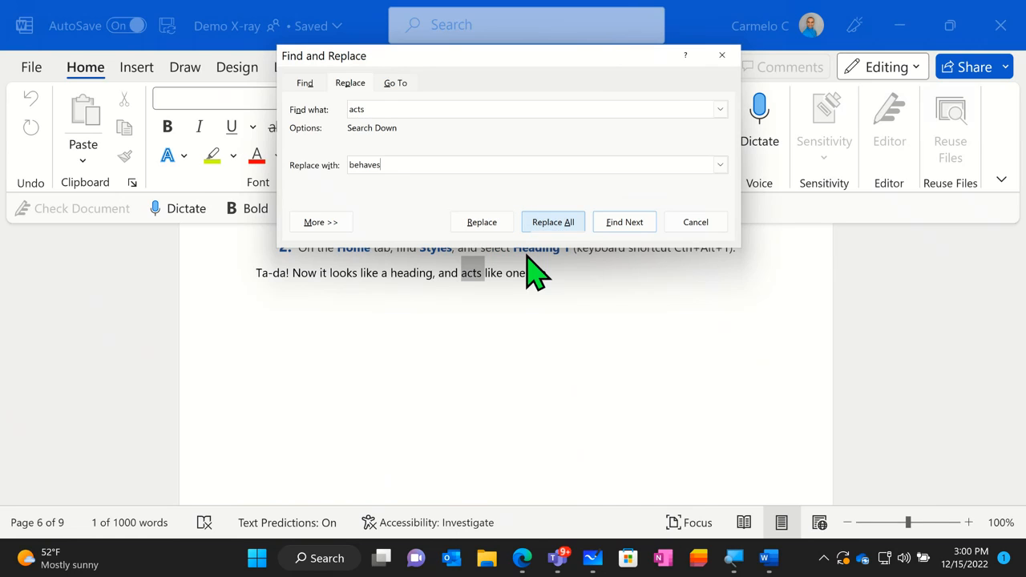
click(572, 224)
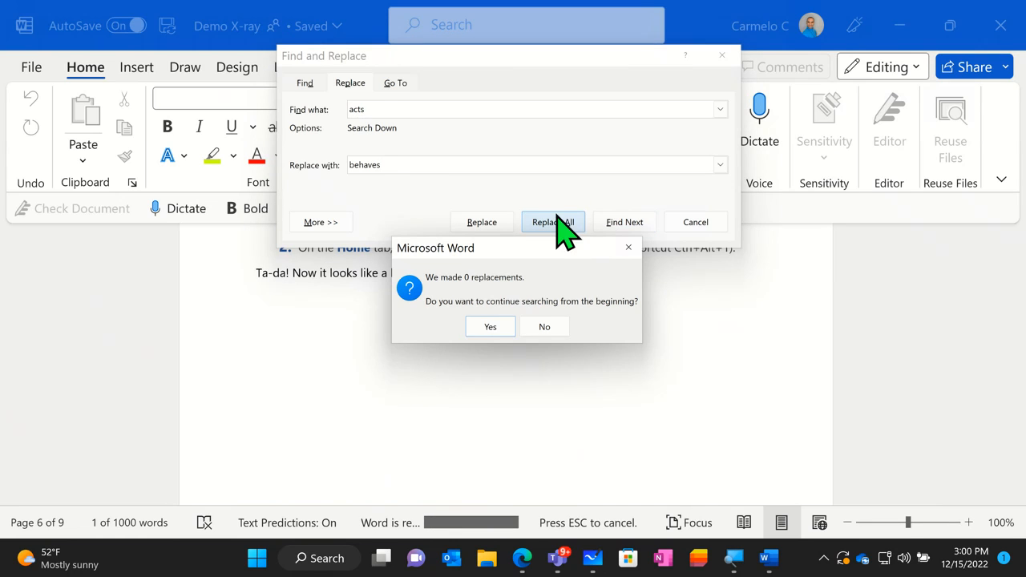
click(491, 327)
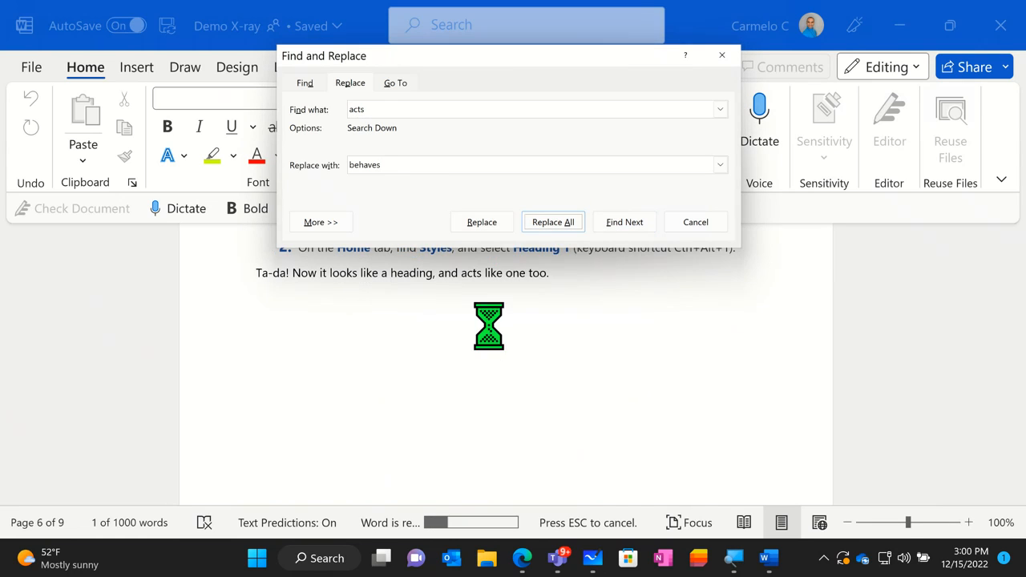
click(510, 320)
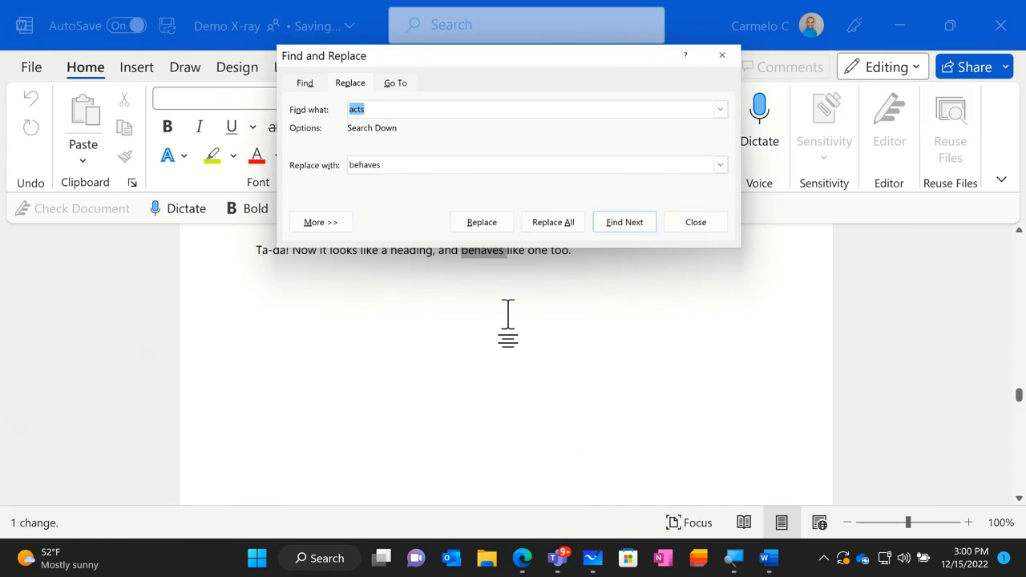
click(721, 55)
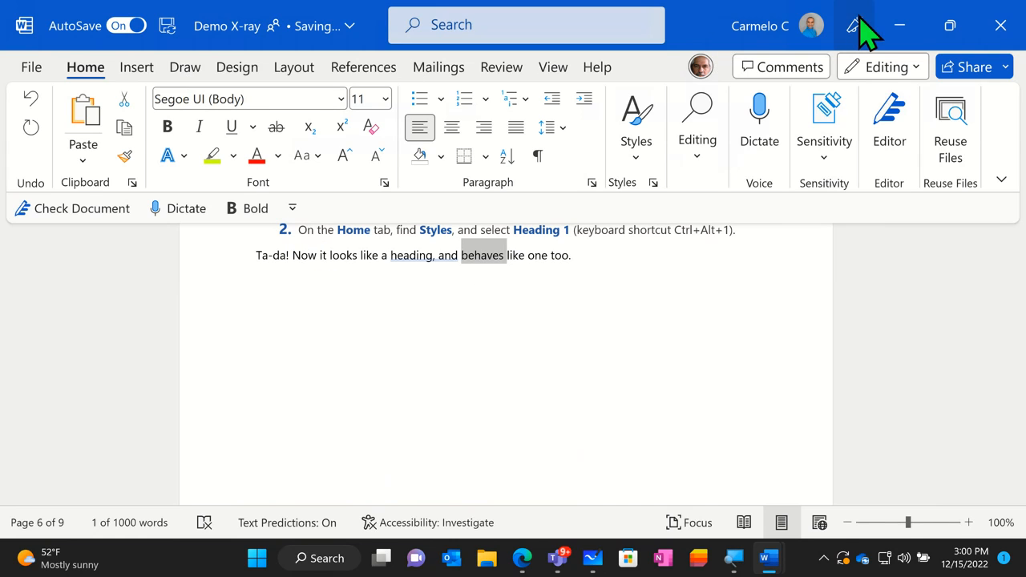
- Switch to Zulu Demo Doc and look over the proofing tools, including Editor, Thesaurus and Word Count
click(904, 36)
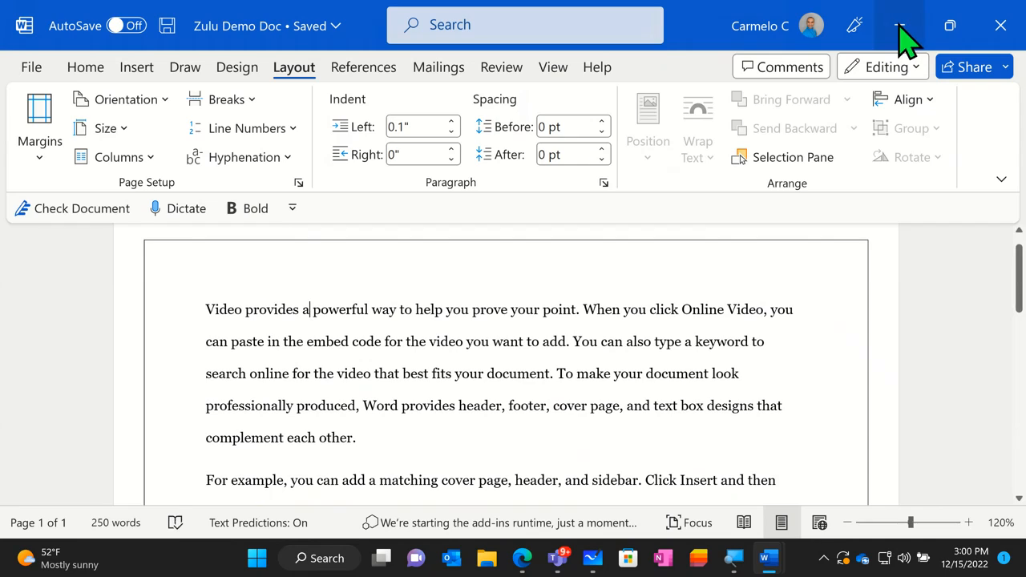
click(879, 291)
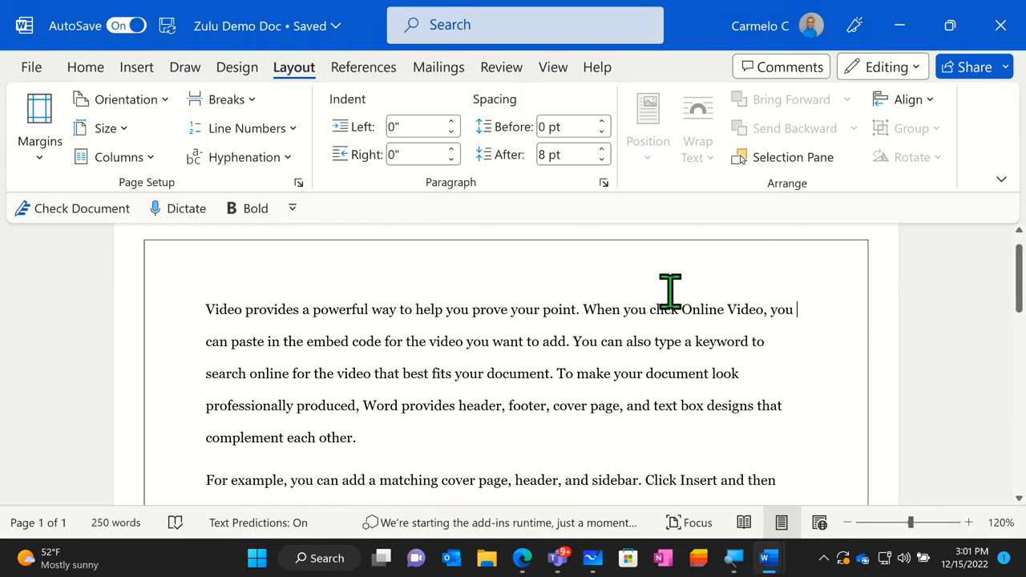
click(503, 72)
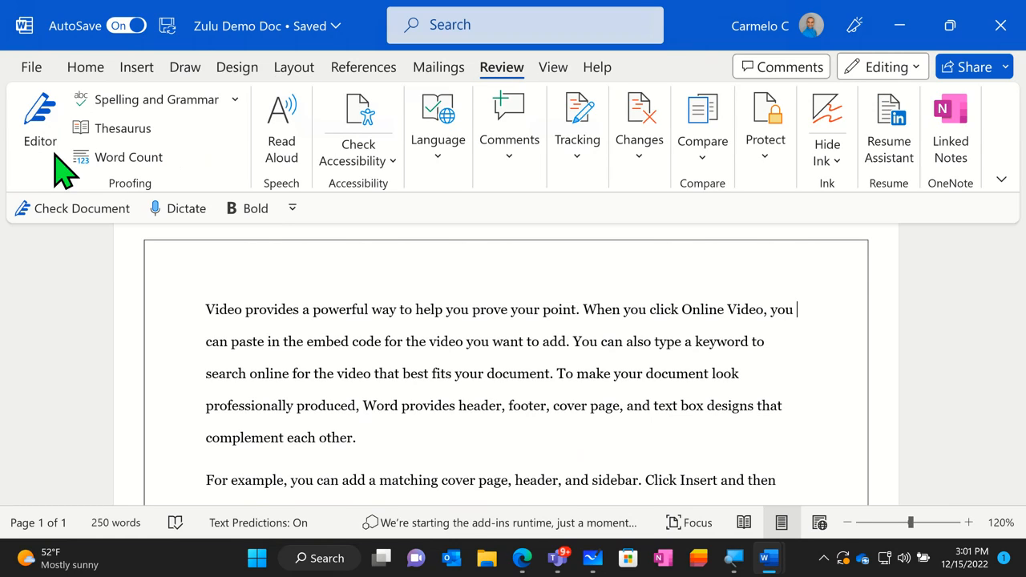
click(29, 156)
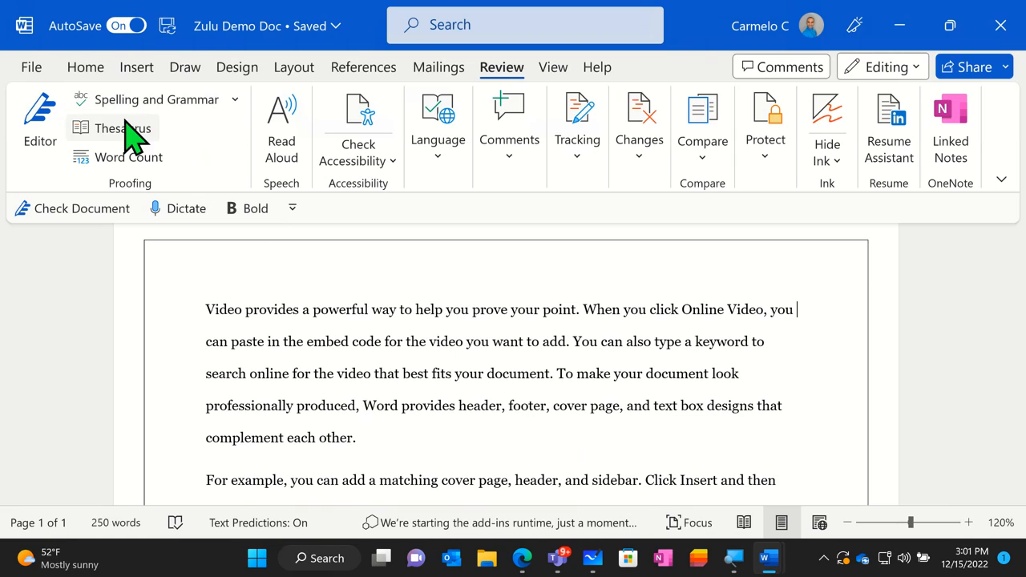
click(144, 157)
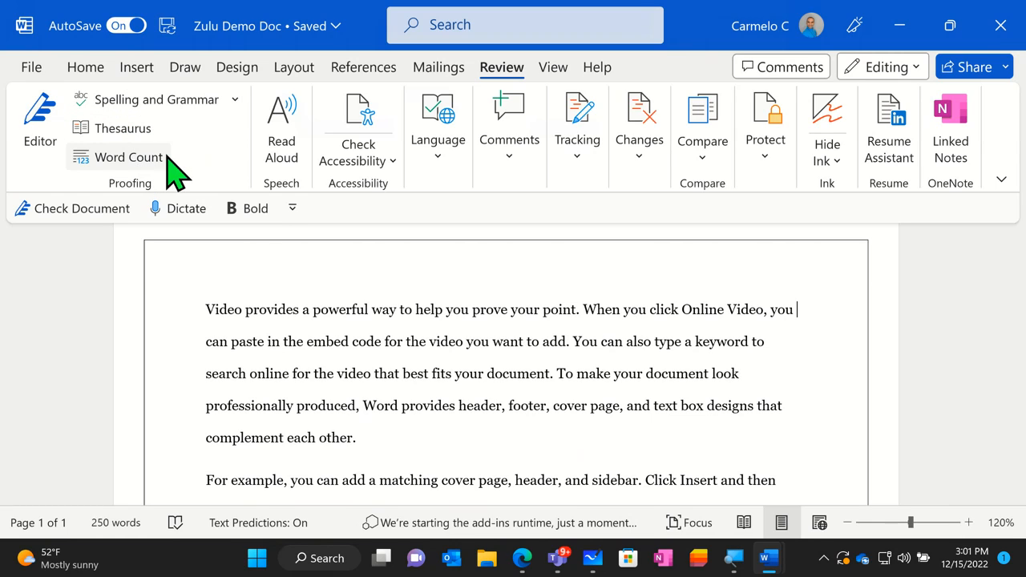
- Check the accessibility of Zulu Demo Doc and read through the inspection results, then close them and minimize the document
click(365, 160)
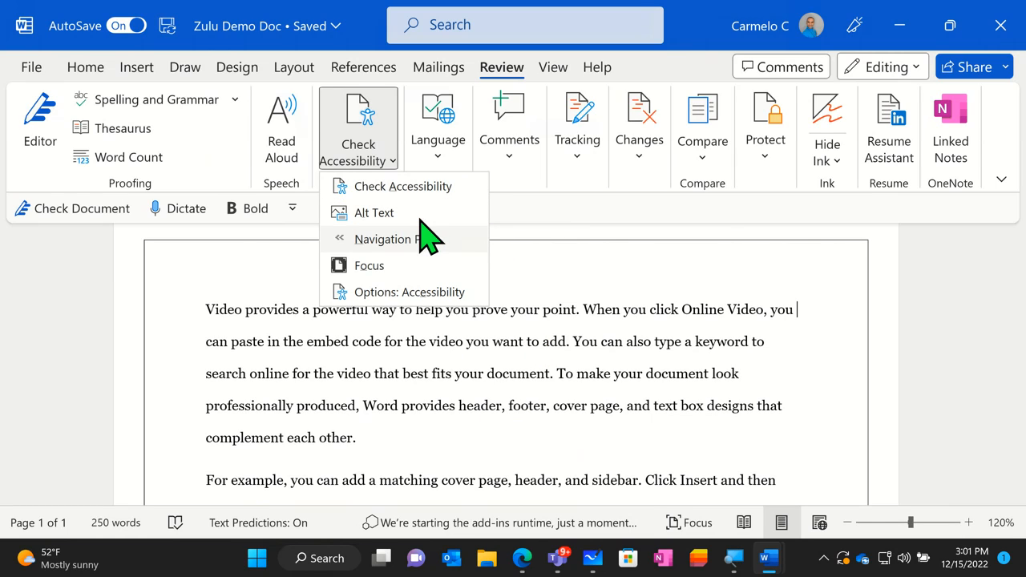
click(424, 191)
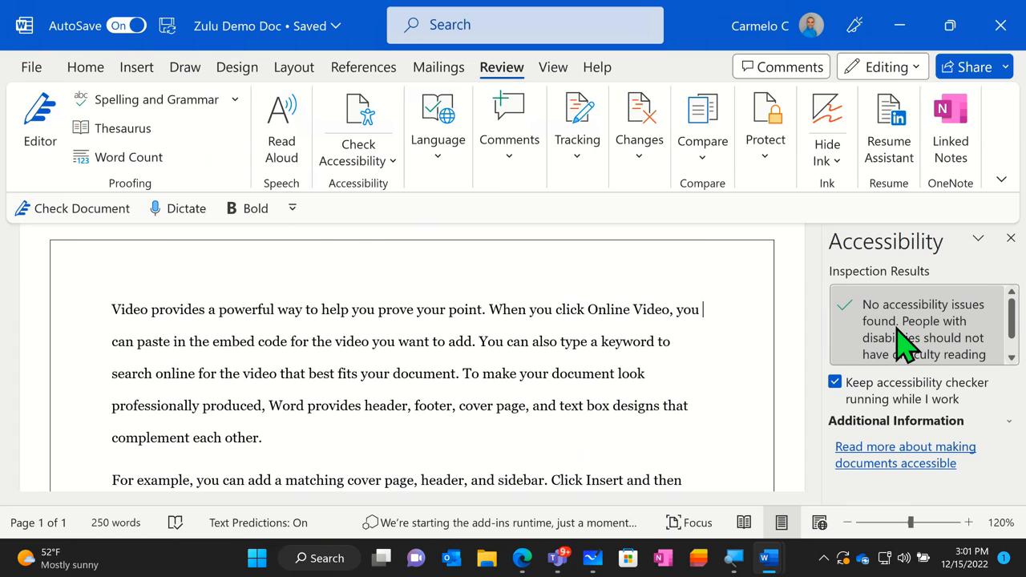
scroll(904, 343, down, 1)
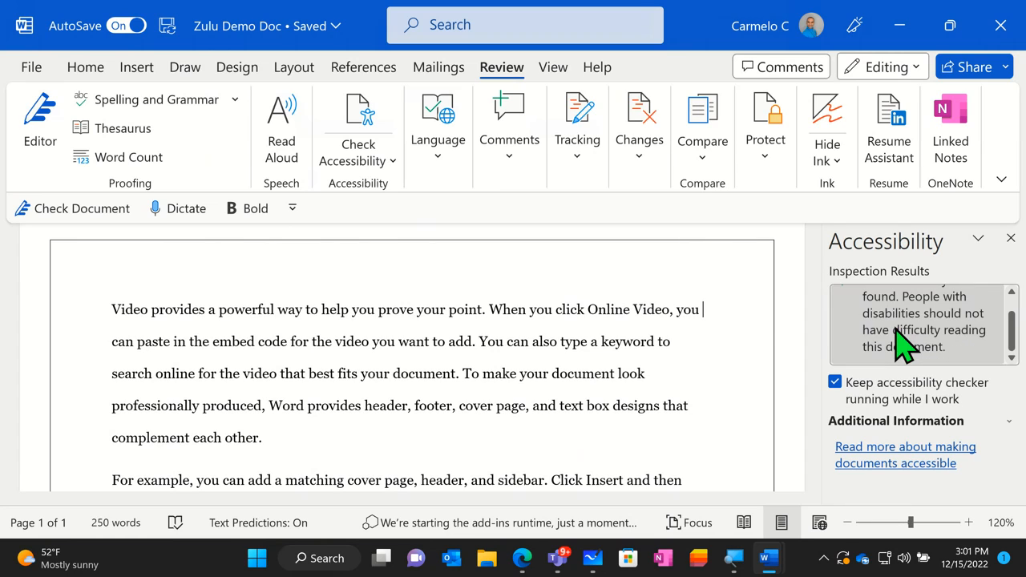
click(1010, 238)
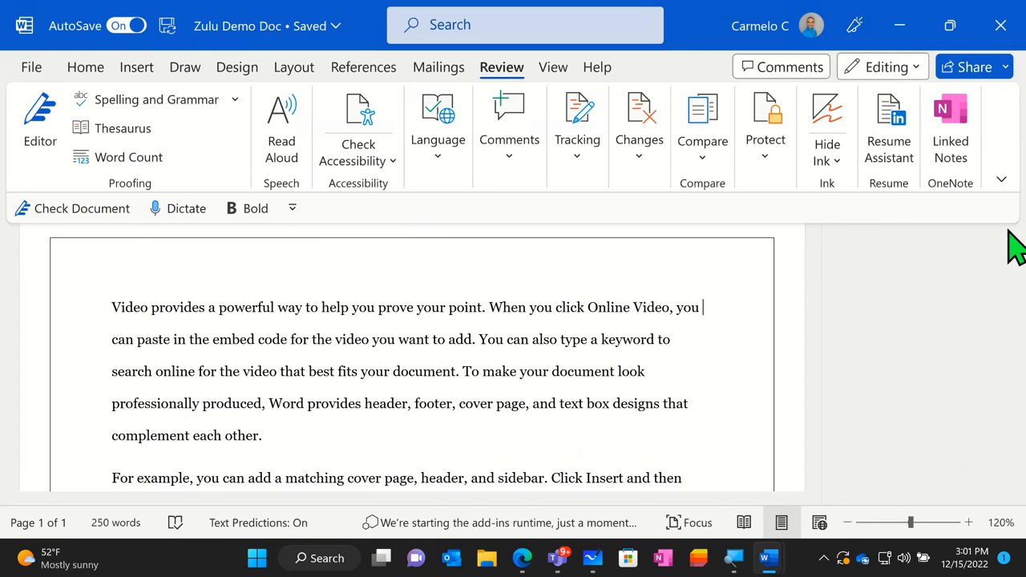
click(896, 30)
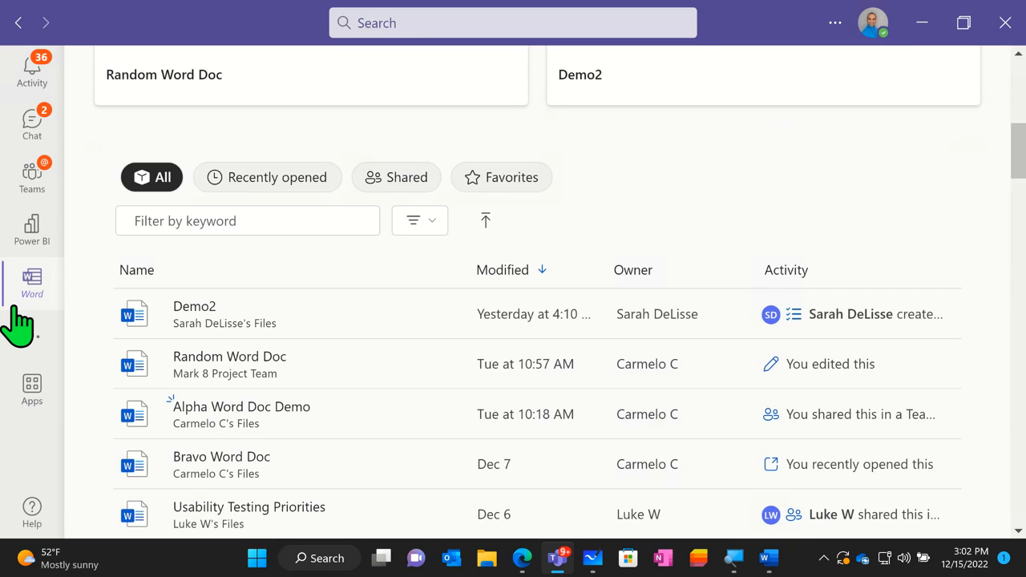
- Switch from Teams back to Zulu Demo Doc in Word and look over the new-document templates on the start page, then minimize it
mouse_move(768, 558)
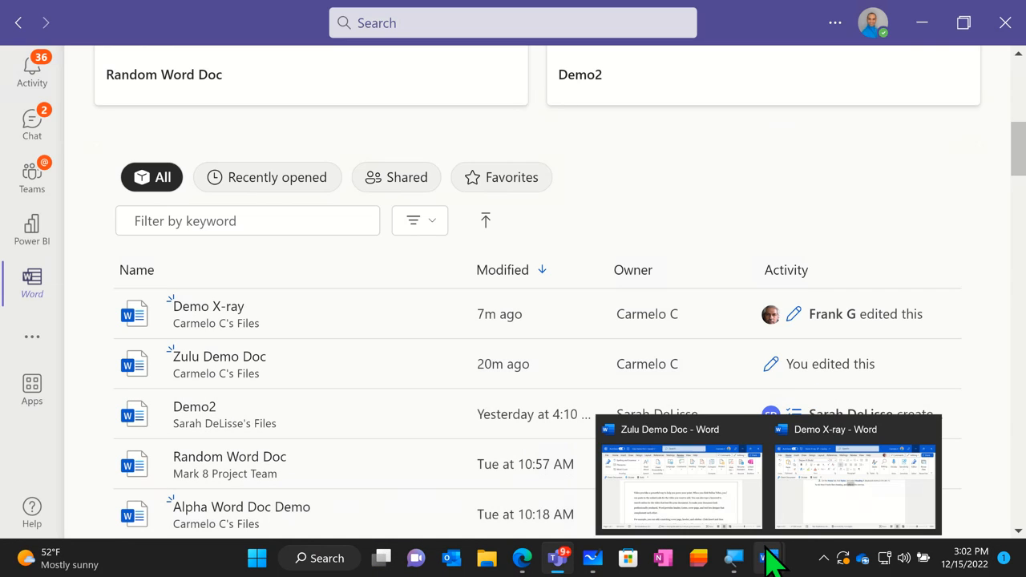
click(678, 505)
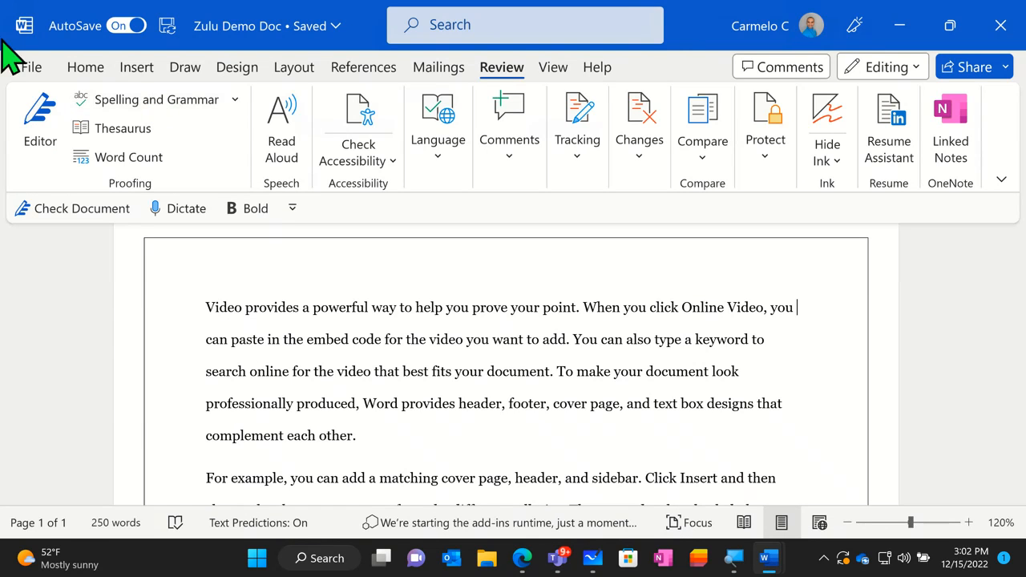
click(26, 69)
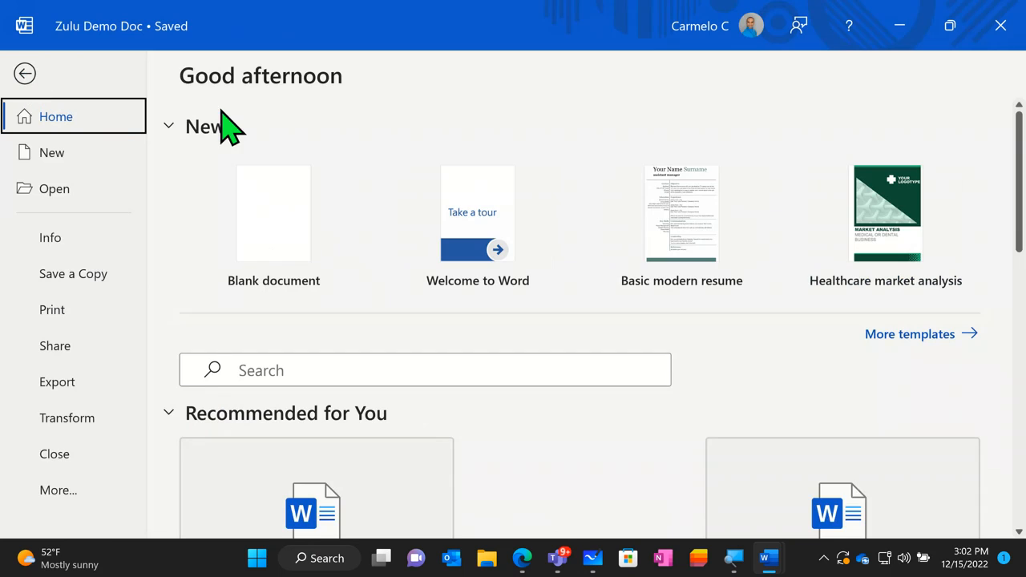
click(472, 272)
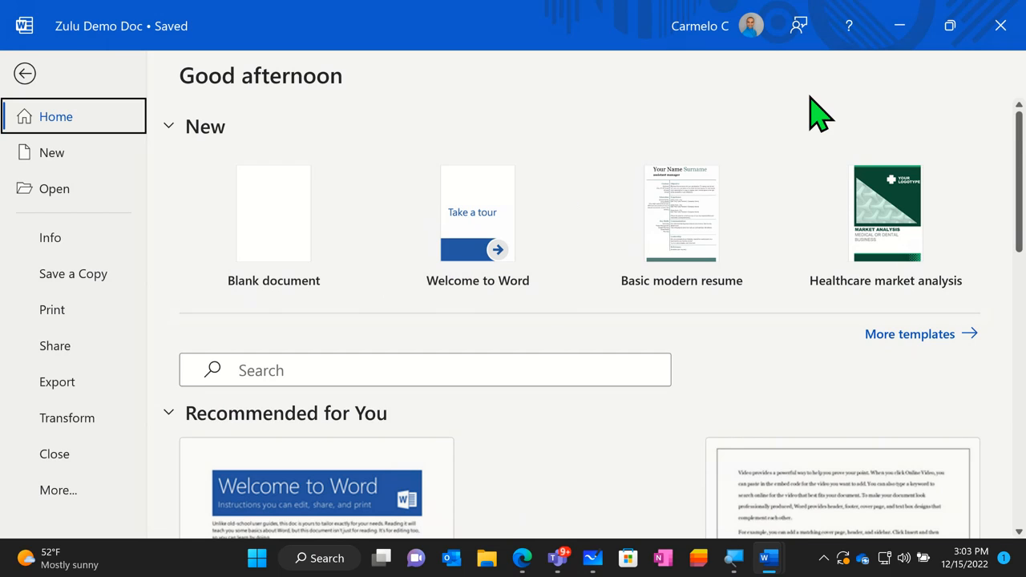
click(902, 31)
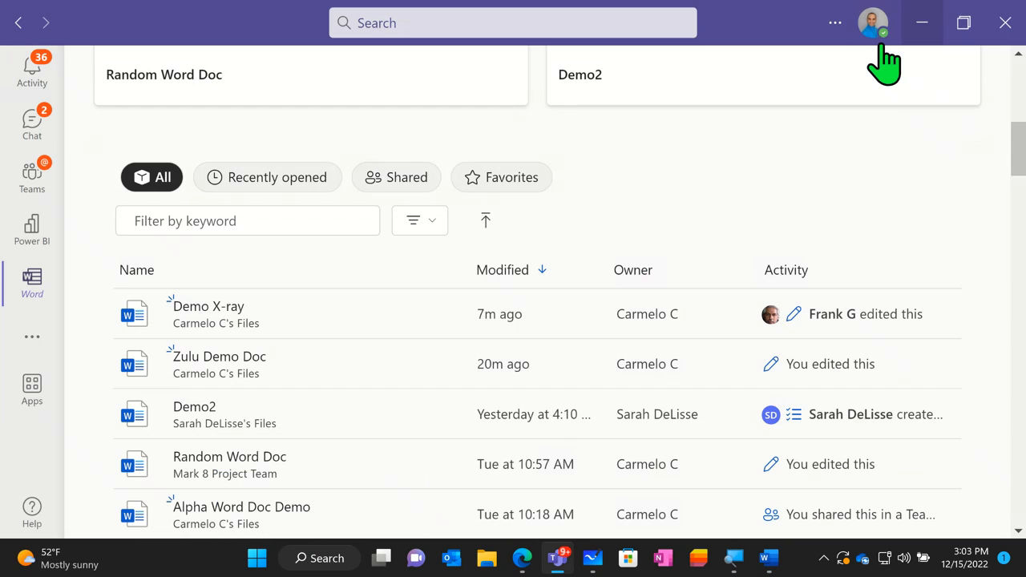